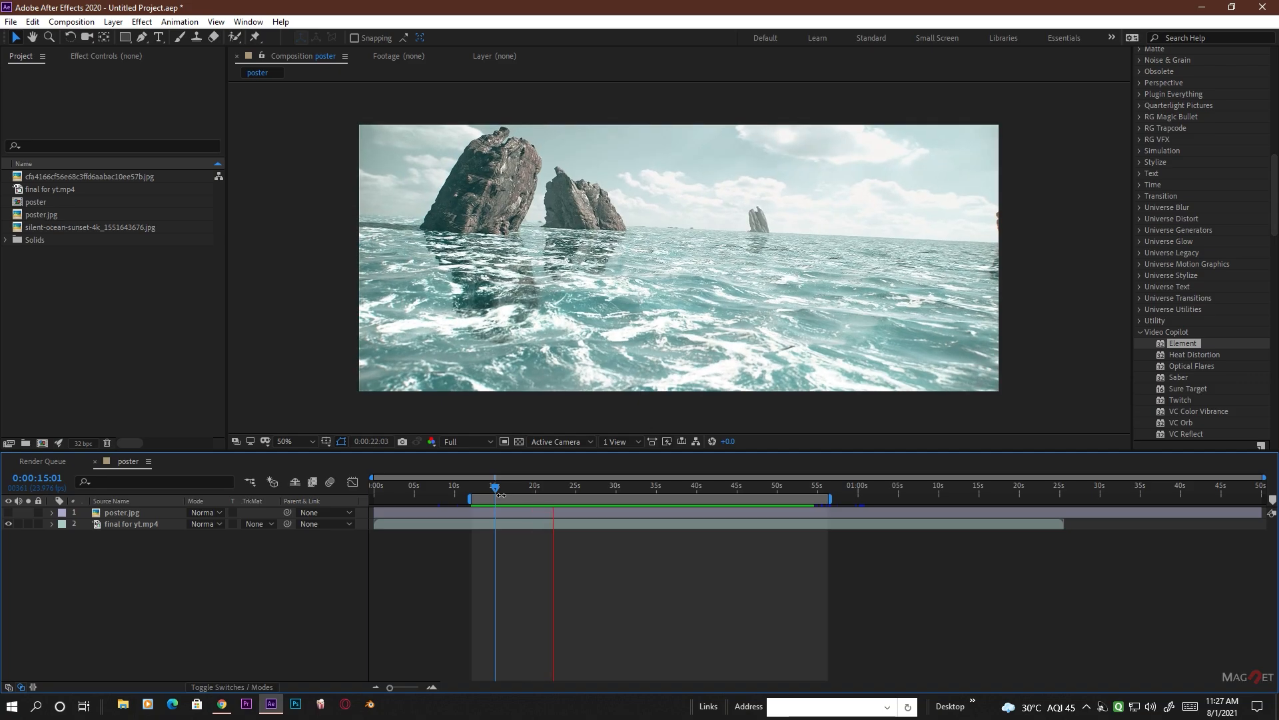
{"action": "left_click", "coordinate": [222, 705]}
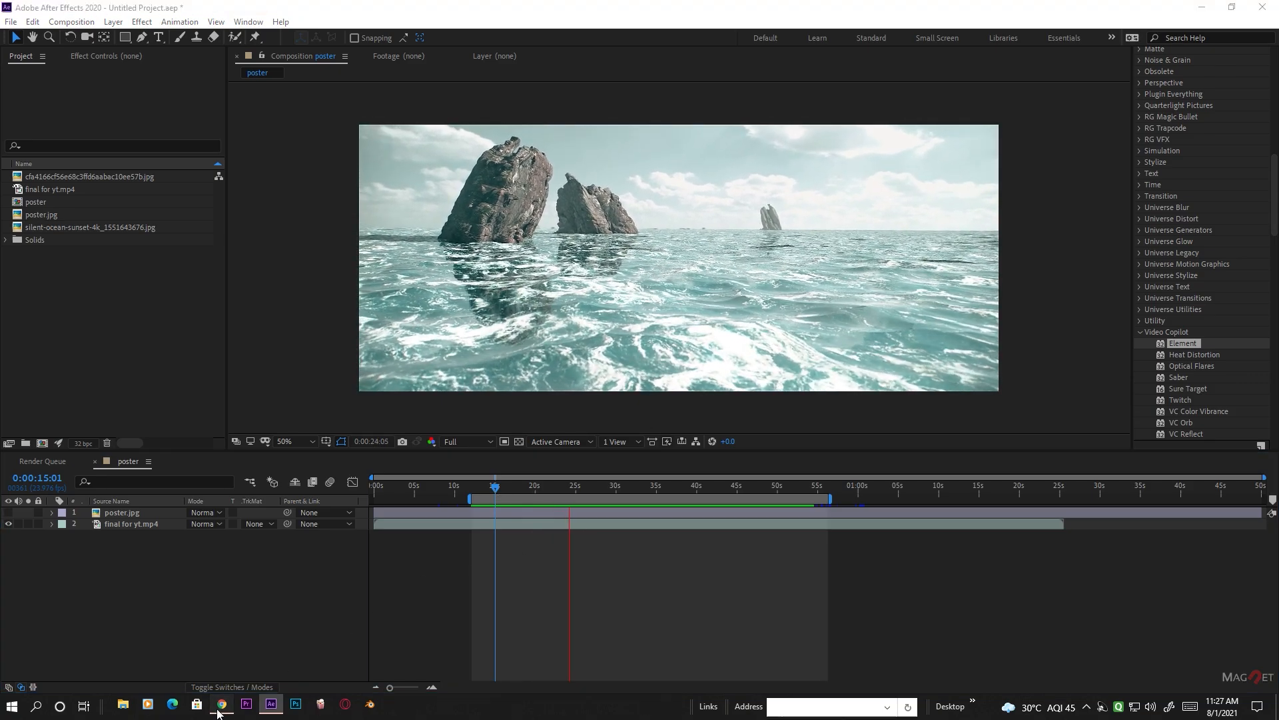
{"action": "left_click_drag", "start_coordinate": [1276, 232], "coordinate": [1199, 100]}
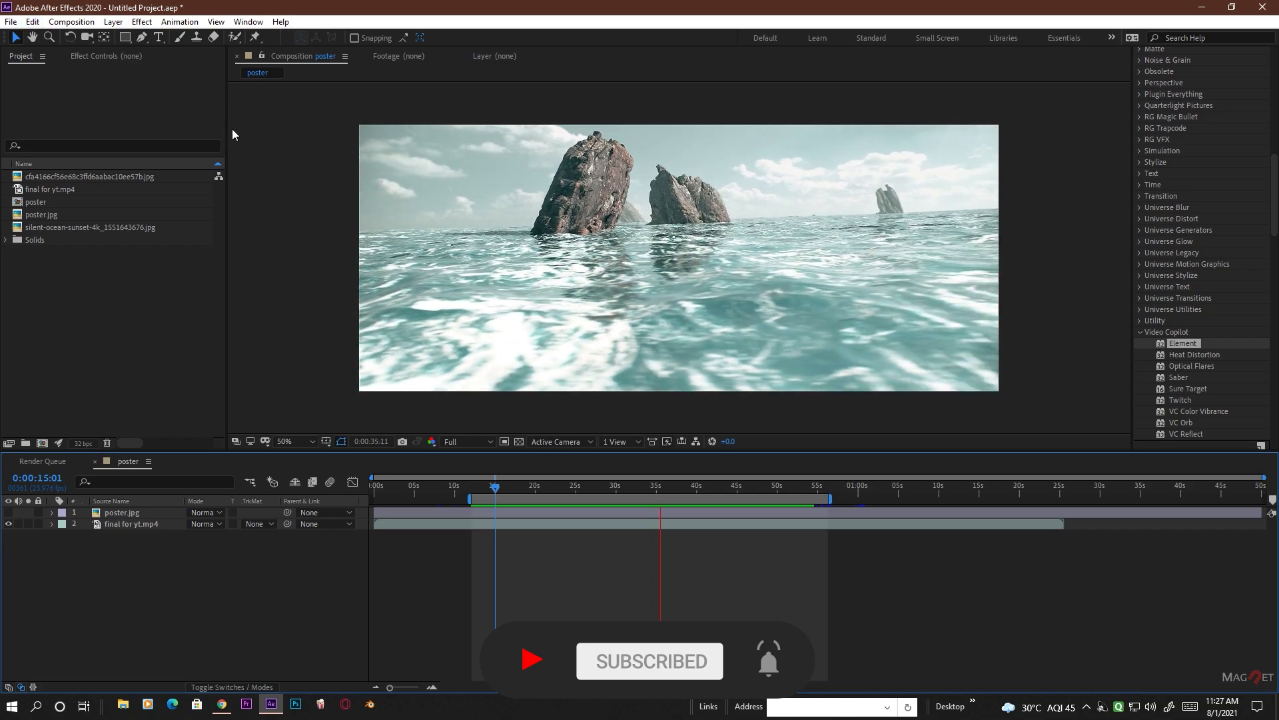
- Create a new 1920 x 800 composition named Comp 1 at 23.976 fps with a duration of 0:01:50:02
{"action": "left_click", "coordinate": [72, 21]}
{"action": "left_click", "coordinate": [100, 38]}
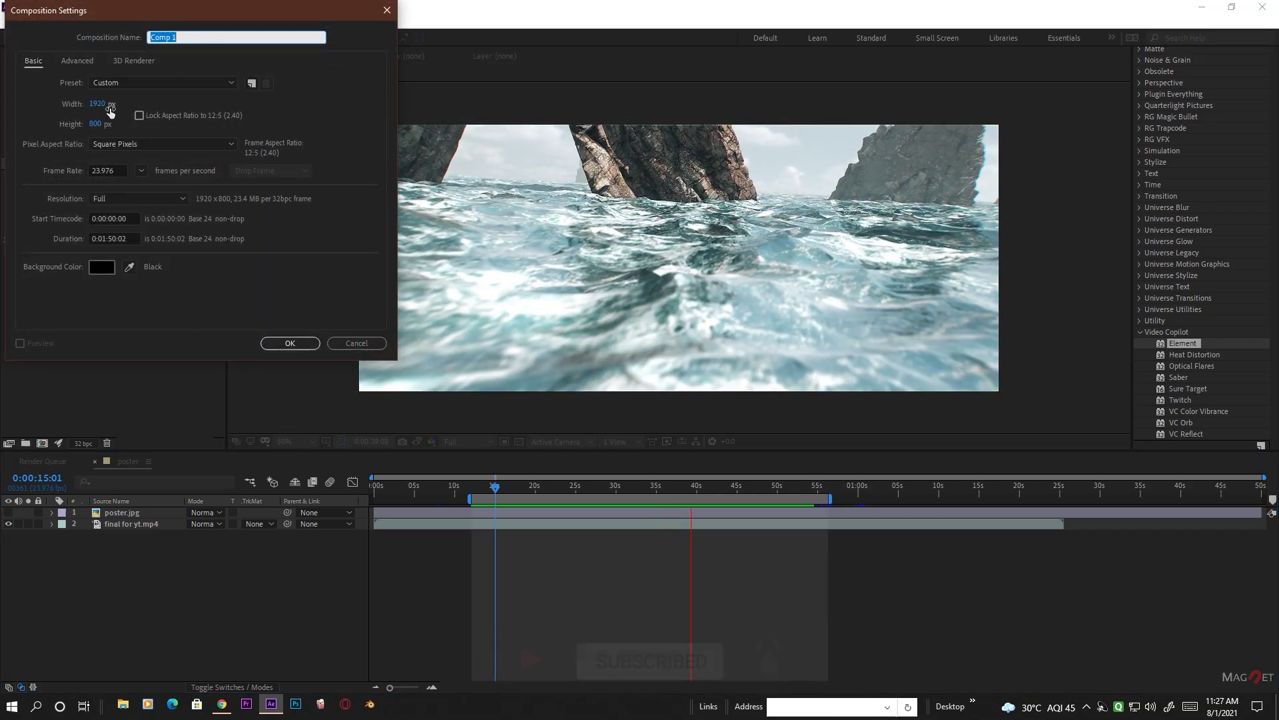
{"action": "left_click", "coordinate": [301, 346]}
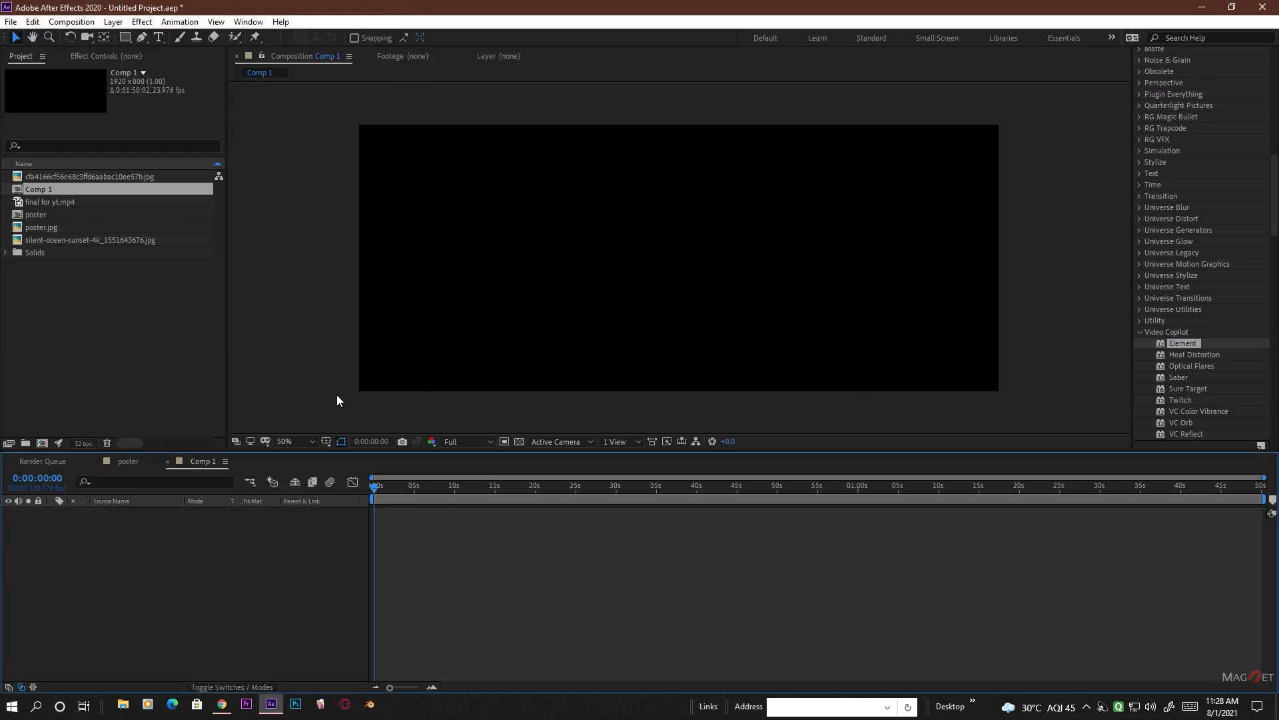
- Add a 1920 x 800 solid layer named "element" to Comp 1
{"action": "right_click", "coordinate": [123, 534]}
{"action": "mouse_move", "coordinate": [143, 542]}
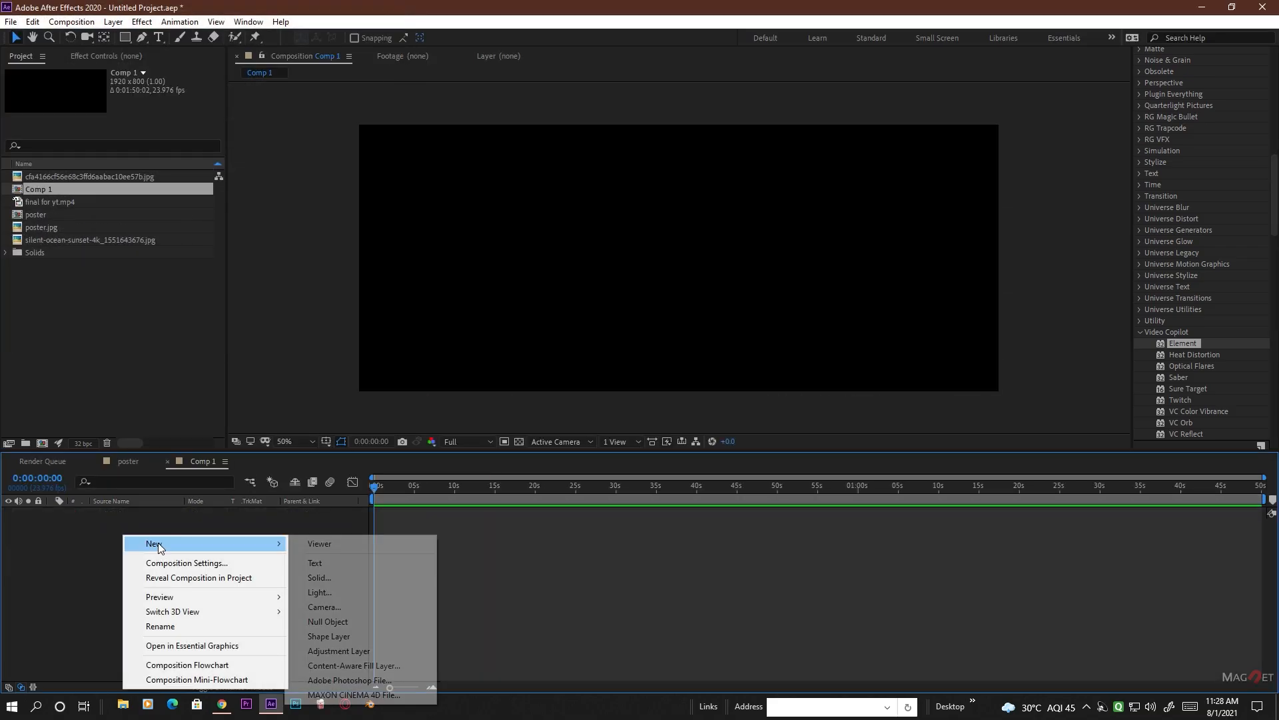
{"action": "left_click", "coordinate": [345, 578]}
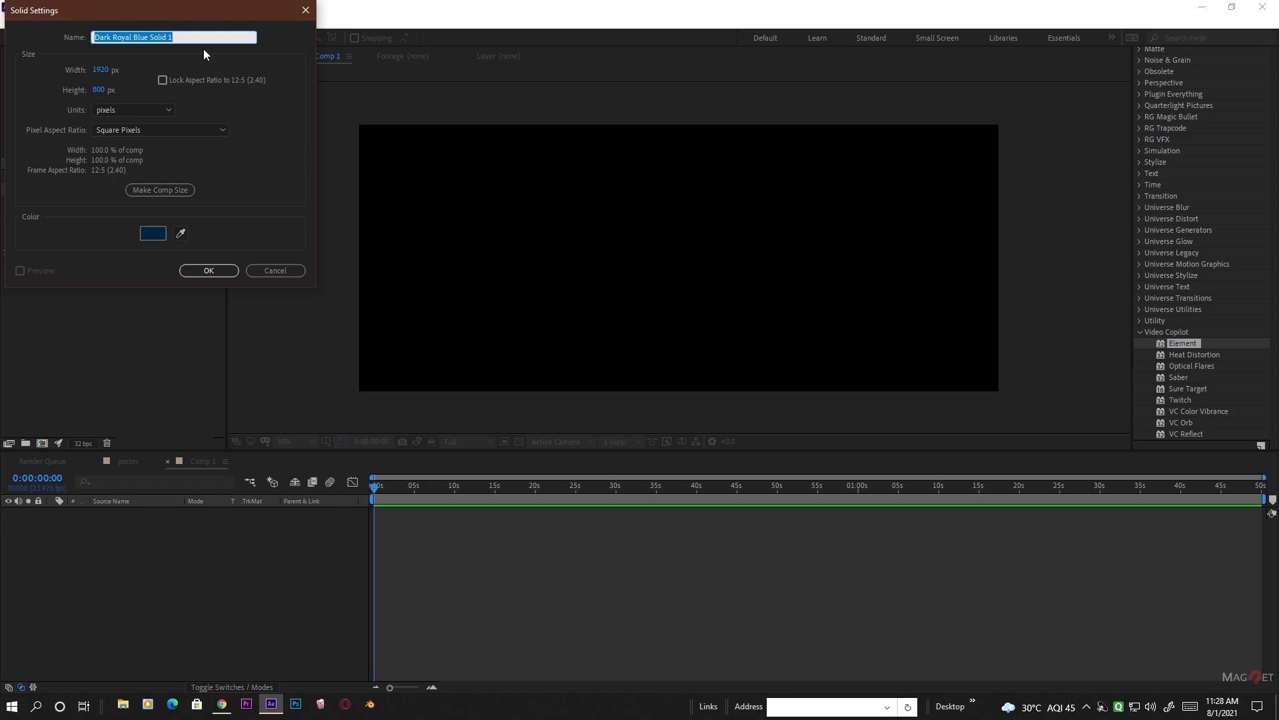
{"action": "type", "text": "element"}
{"action": "left_click", "coordinate": [219, 272]}
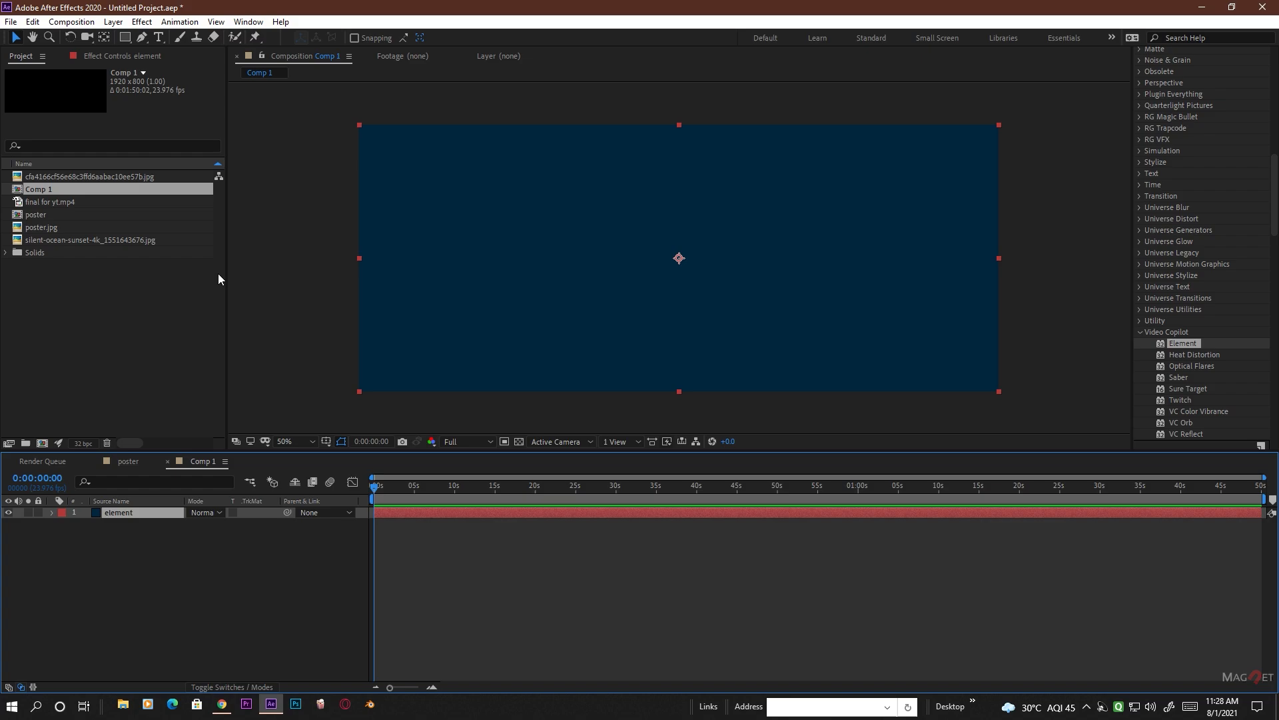
- Apply the Video Copilot Element effect to the element solid and open its Scene Setup
{"action": "scroll", "coordinate": [1192, 204], "scroll_direction": "down", "scroll_amount": 1}
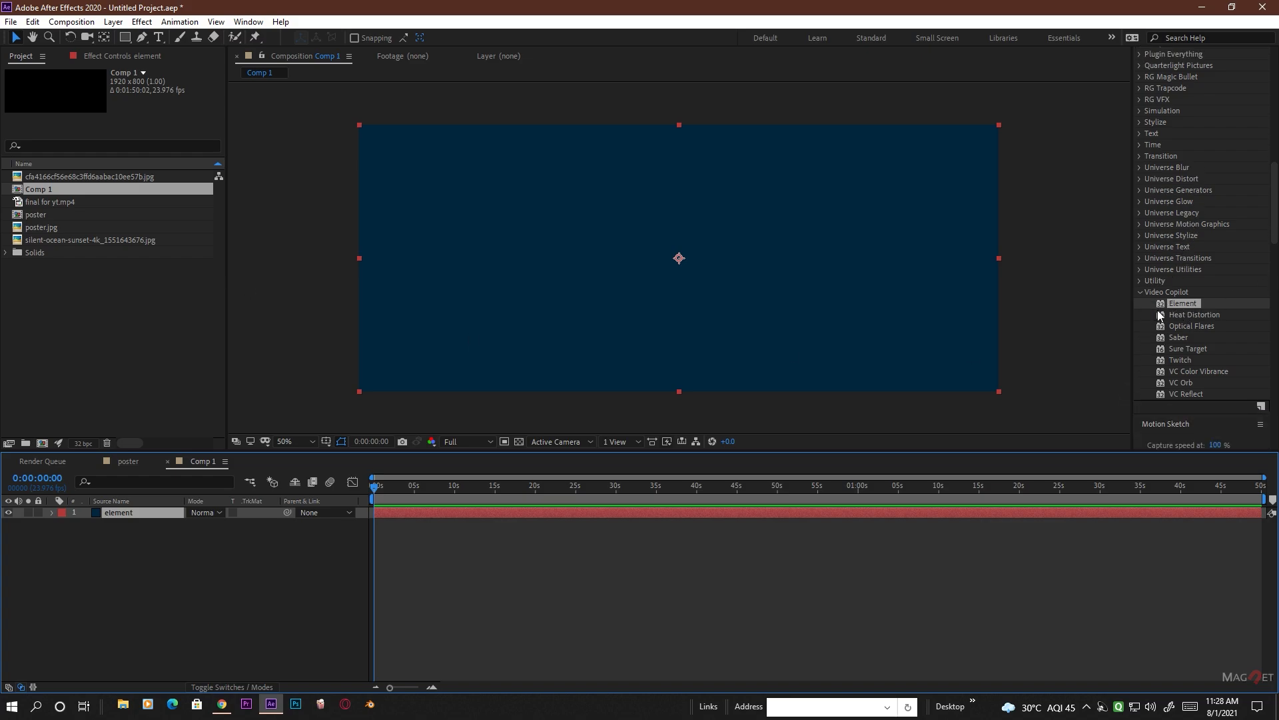
{"action": "double_click", "coordinate": [1189, 304]}
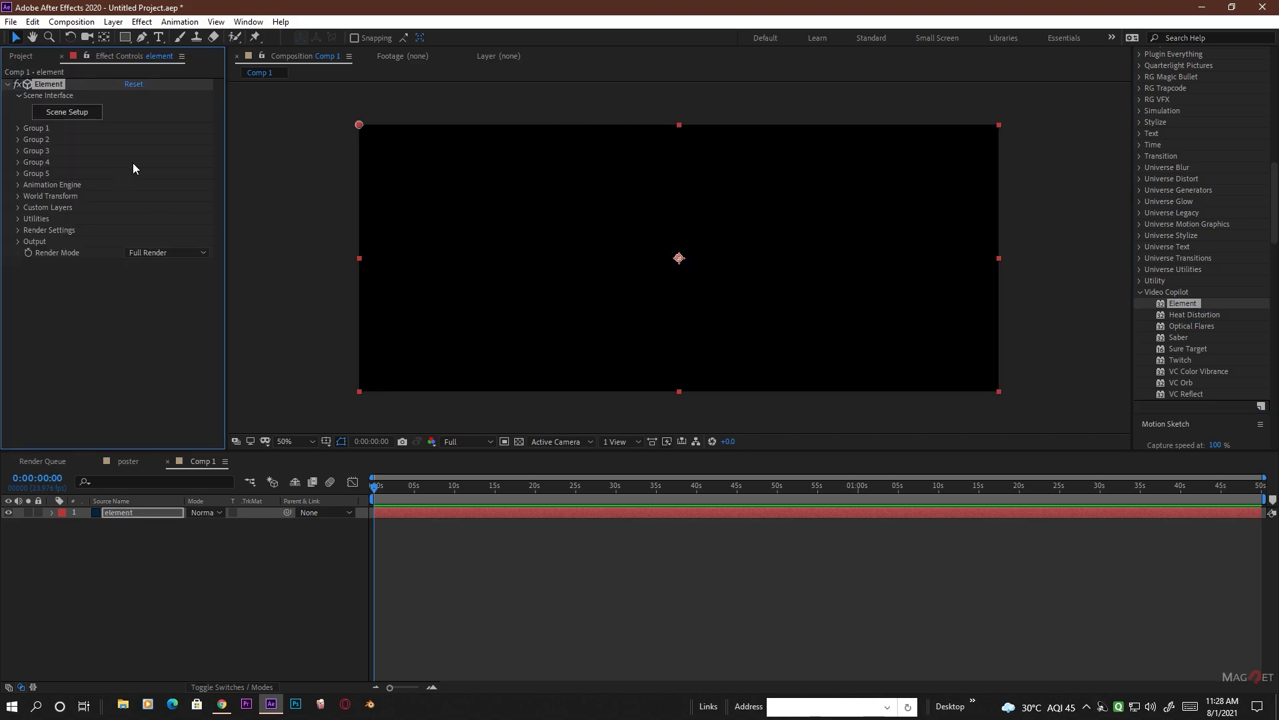
{"action": "left_click", "coordinate": [71, 117]}
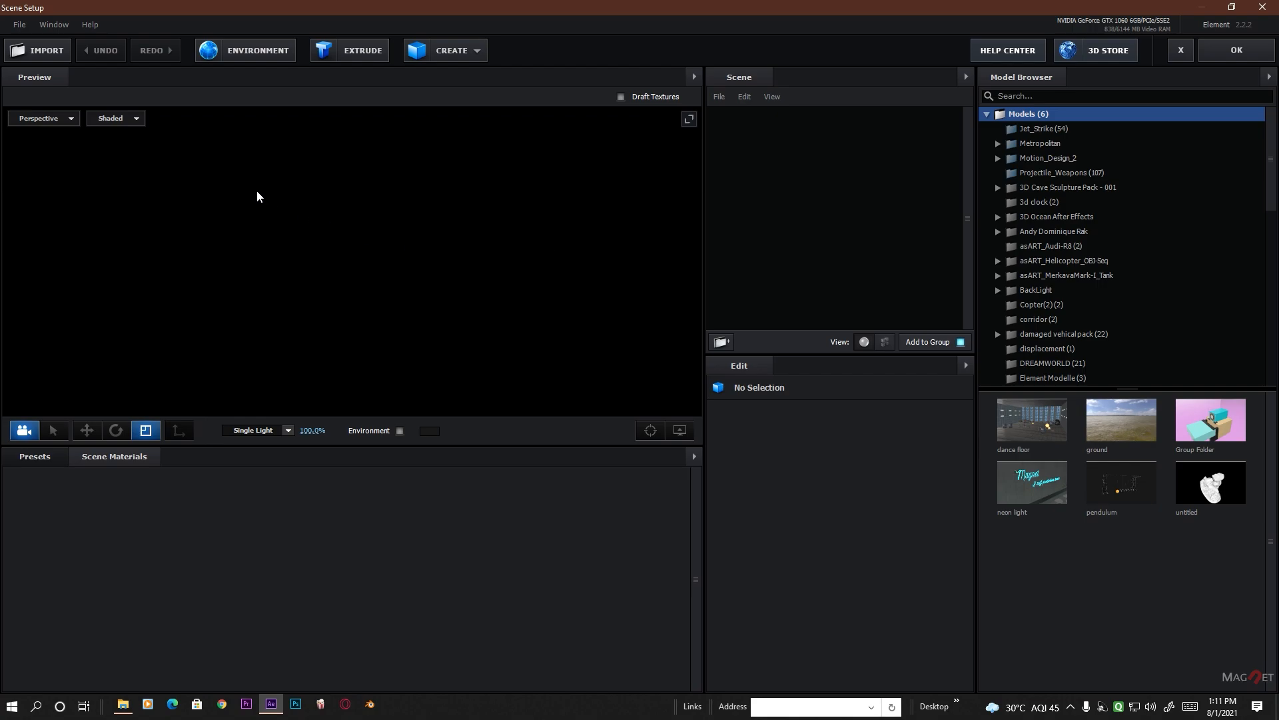
- Import the ocean OBJ files as a 3D sequence starting from ocean_0.obj, accepting the default sequence import preferences
{"action": "left_click", "coordinate": [19, 25]}
{"action": "mouse_move", "coordinate": [41, 43]}
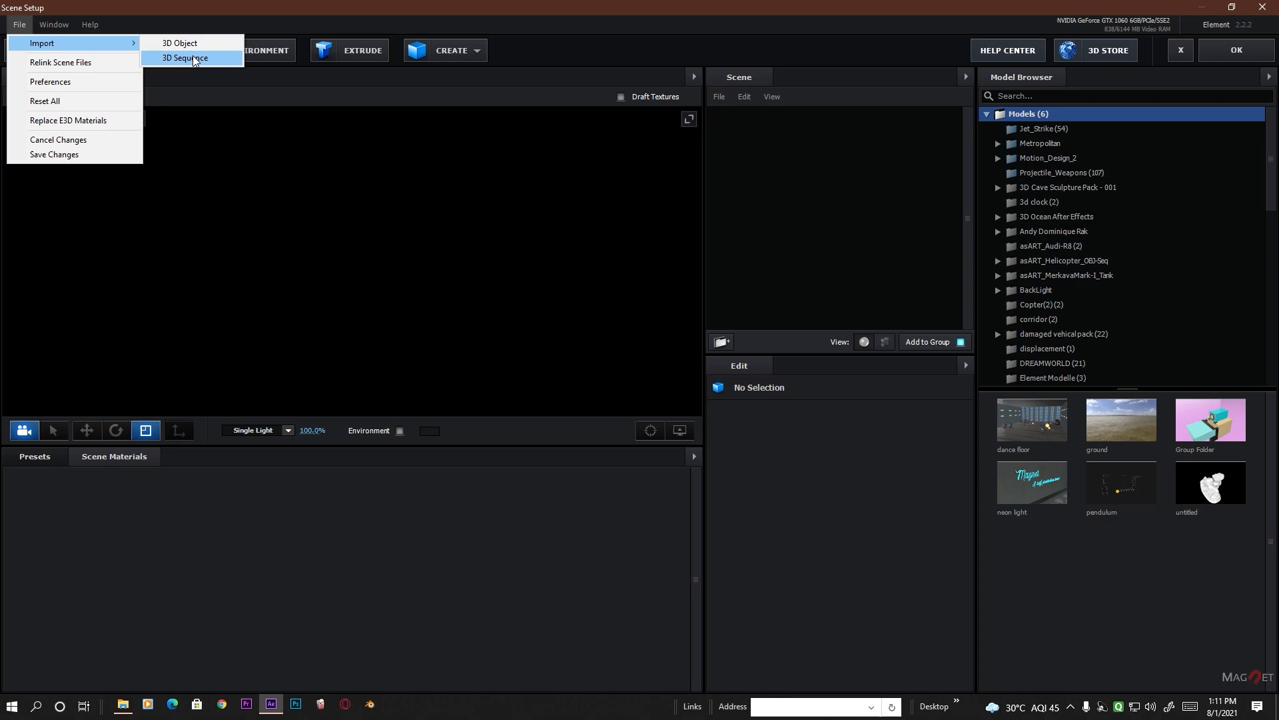
{"action": "left_click", "coordinate": [206, 61]}
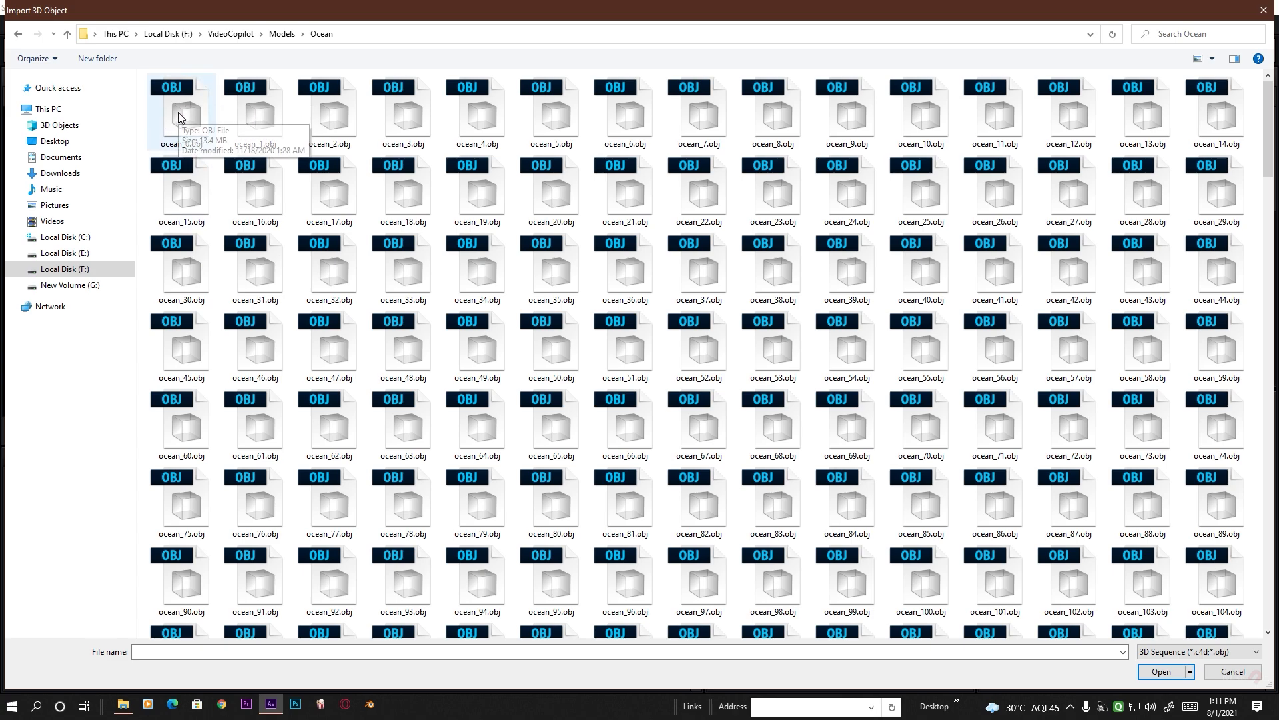
{"action": "double_click", "coordinate": [182, 117]}
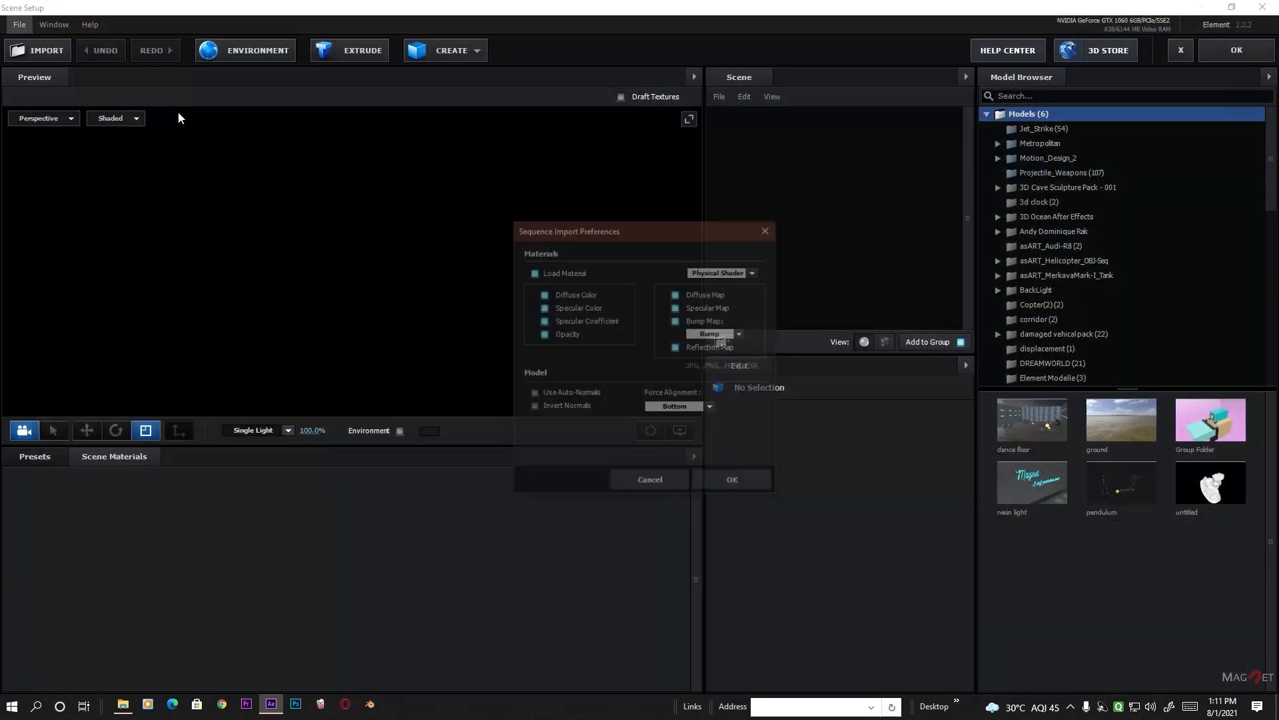
{"action": "left_click", "coordinate": [733, 484]}
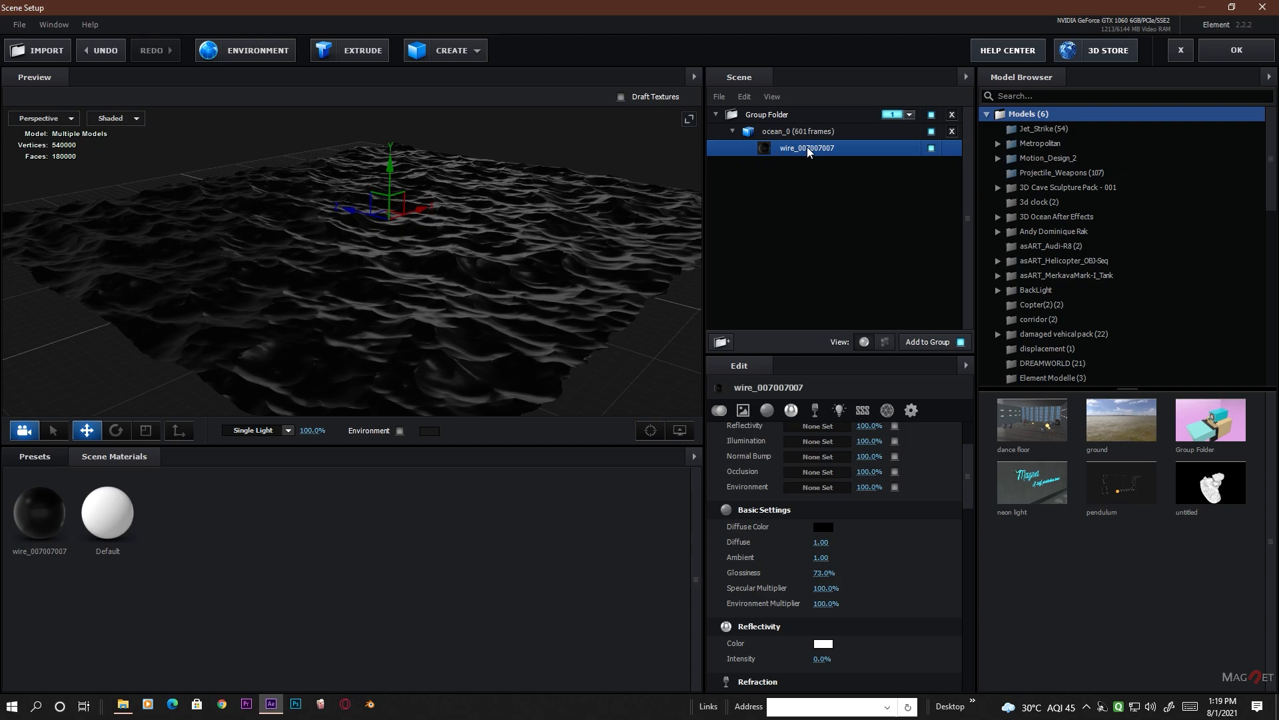
- Load sea_water_foam_2_20131007_1194081074.jpg as the Diffuse texture of the ocean's wire_007007007 material
{"action": "scroll", "coordinate": [816, 446], "scroll_direction": "up", "scroll_amount": 2}
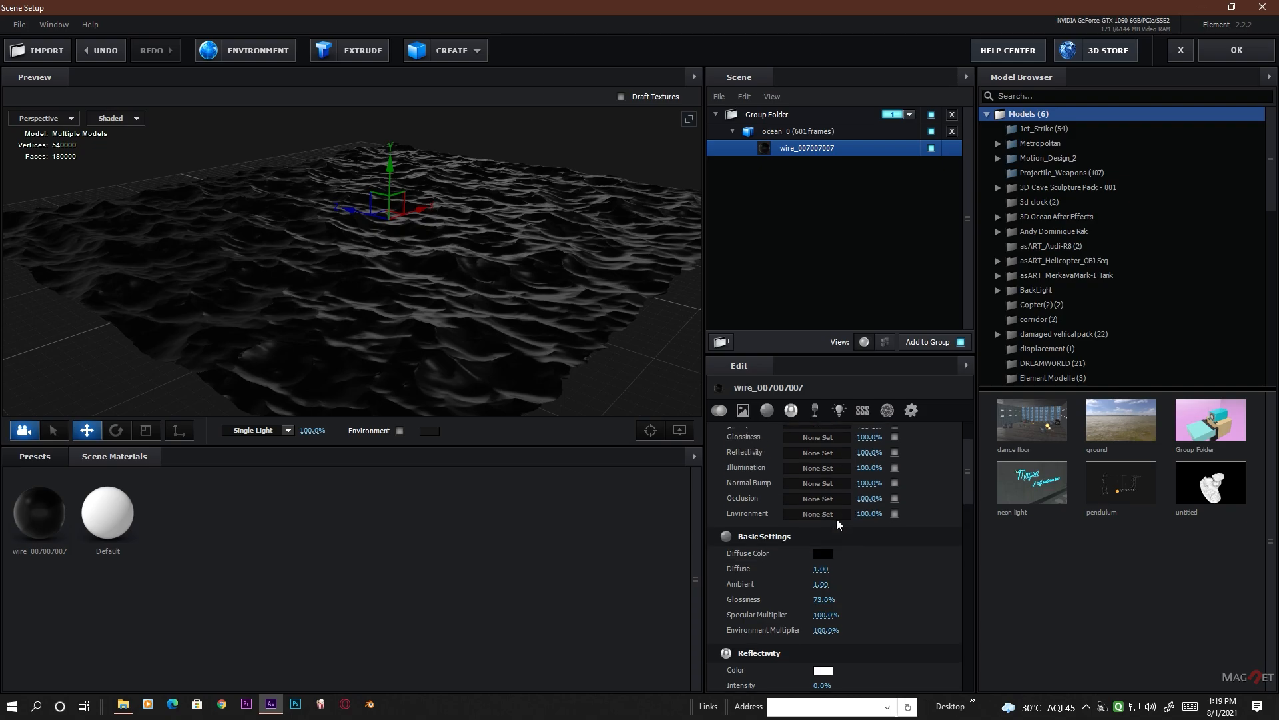
{"action": "left_click", "coordinate": [816, 447]}
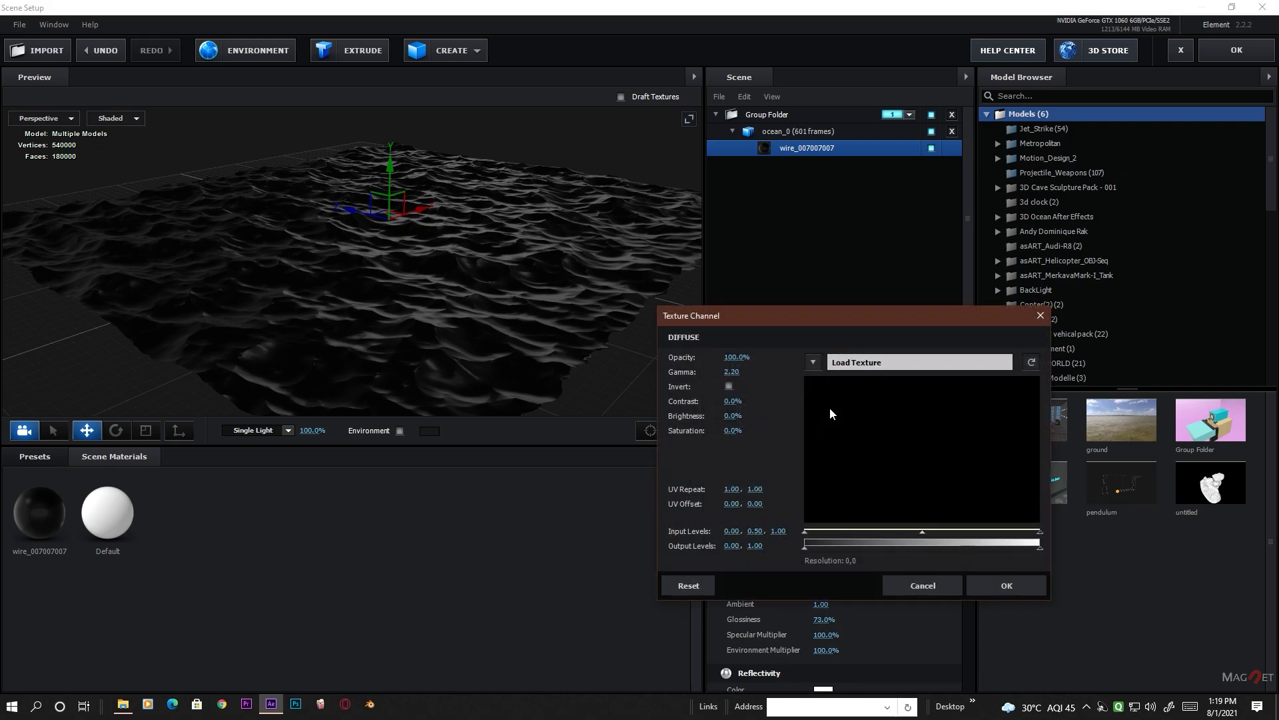
{"action": "left_click", "coordinate": [876, 368]}
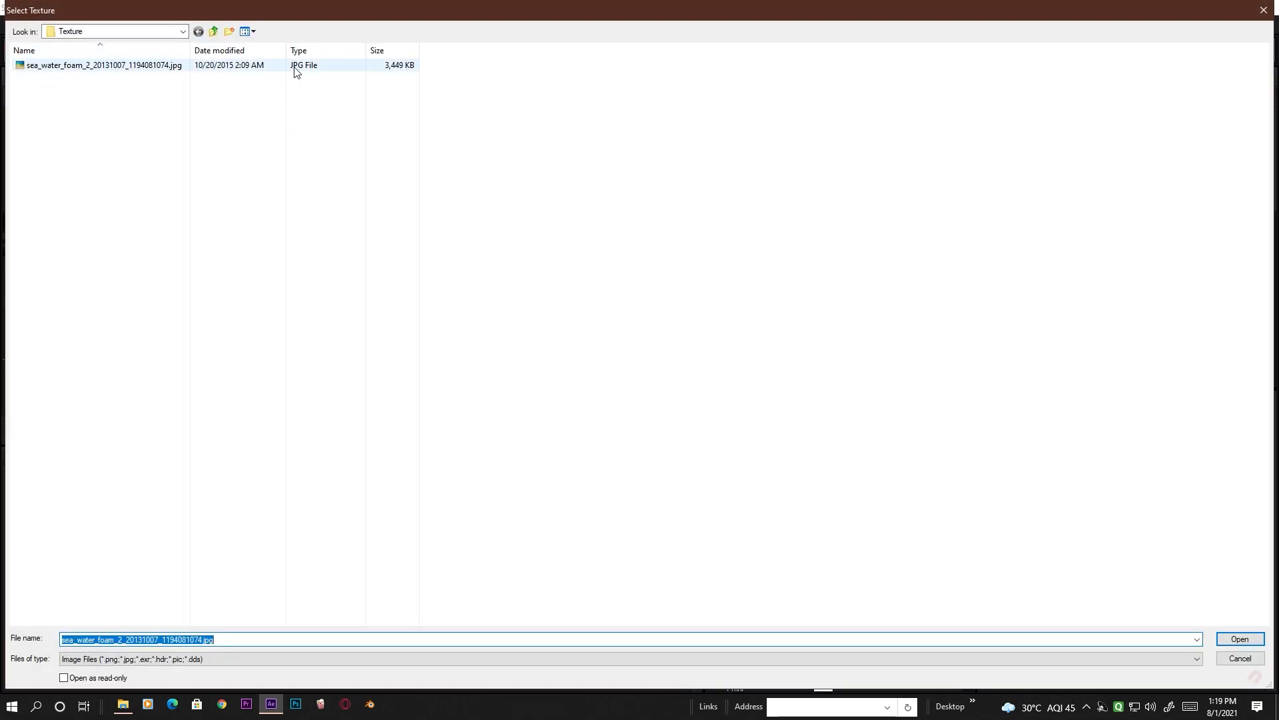
{"action": "double_click", "coordinate": [108, 66]}
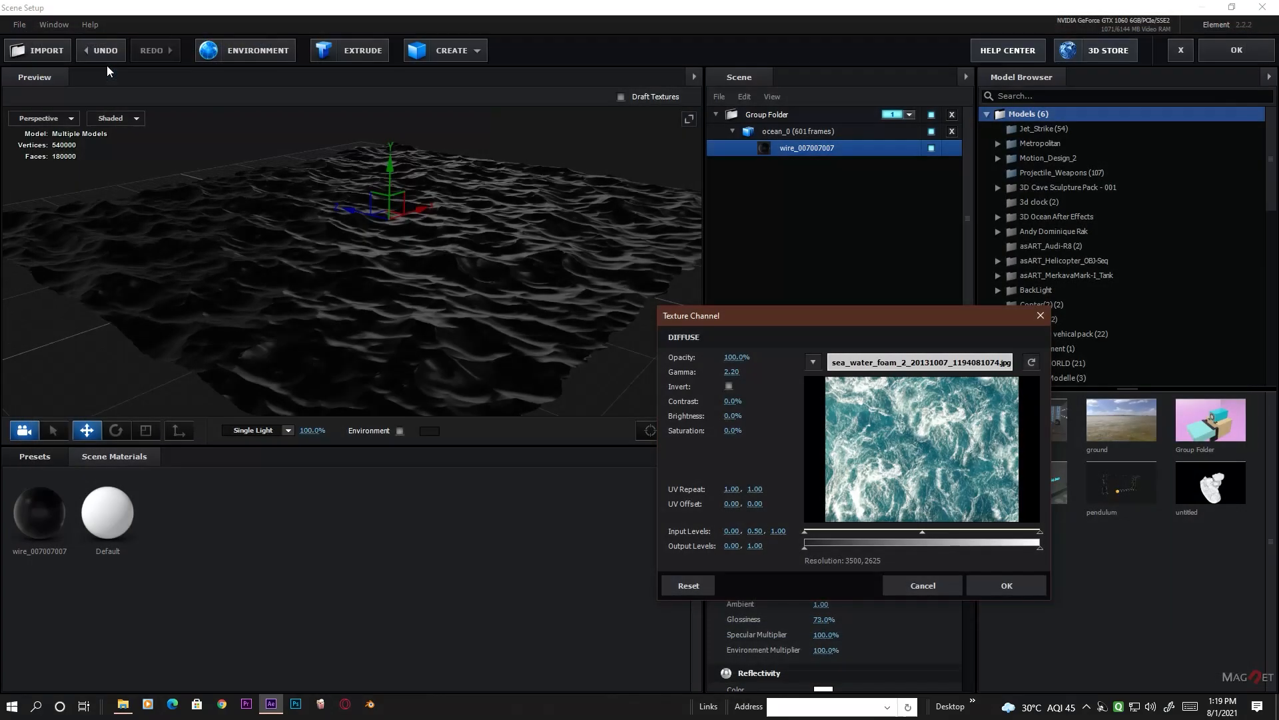
{"action": "left_click", "coordinate": [992, 585]}
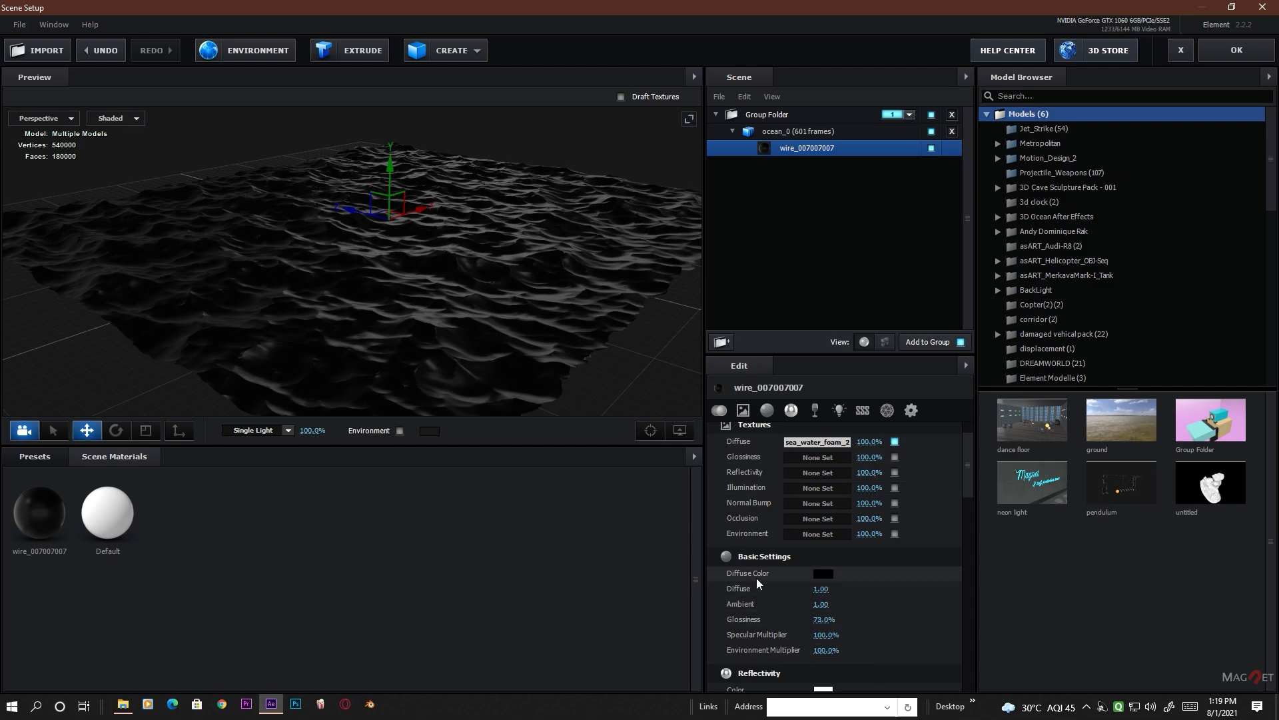
- Set the ocean material's diffuse color to white and inspect the textured water surface
{"action": "left_click", "coordinate": [823, 574]}
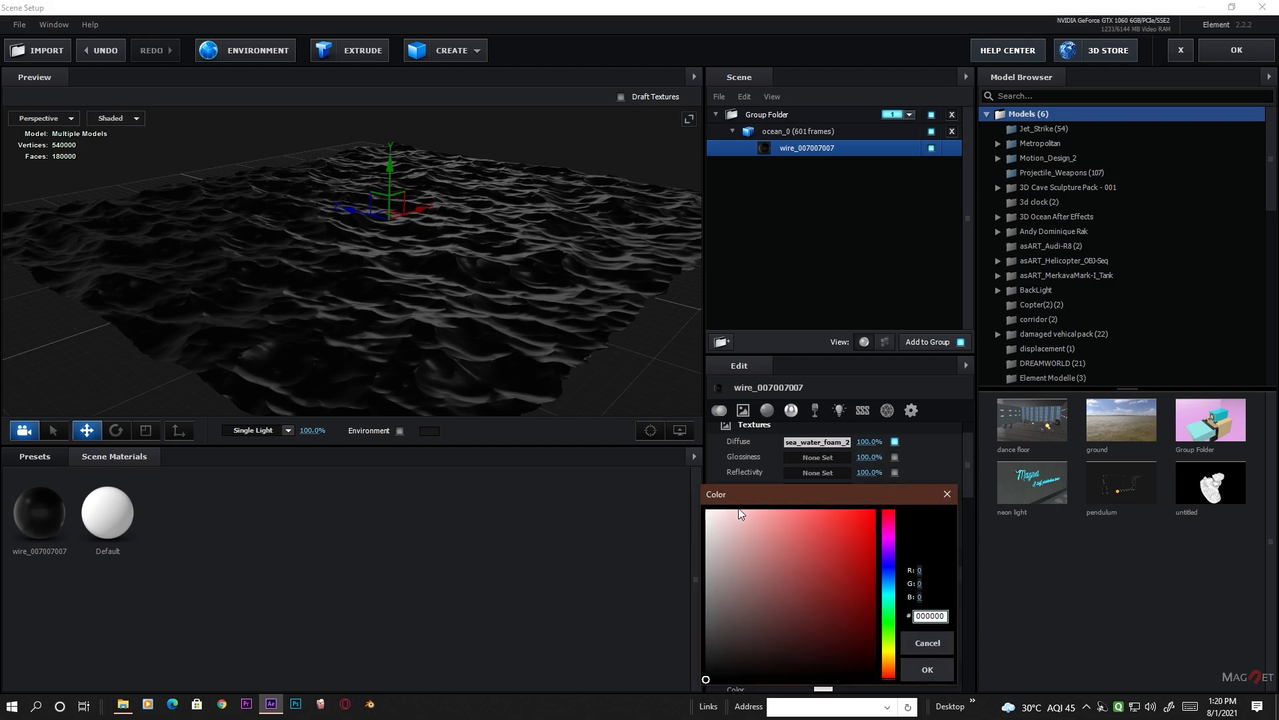
{"action": "left_click", "coordinate": [708, 510]}
{"action": "left_click", "coordinate": [928, 670]}
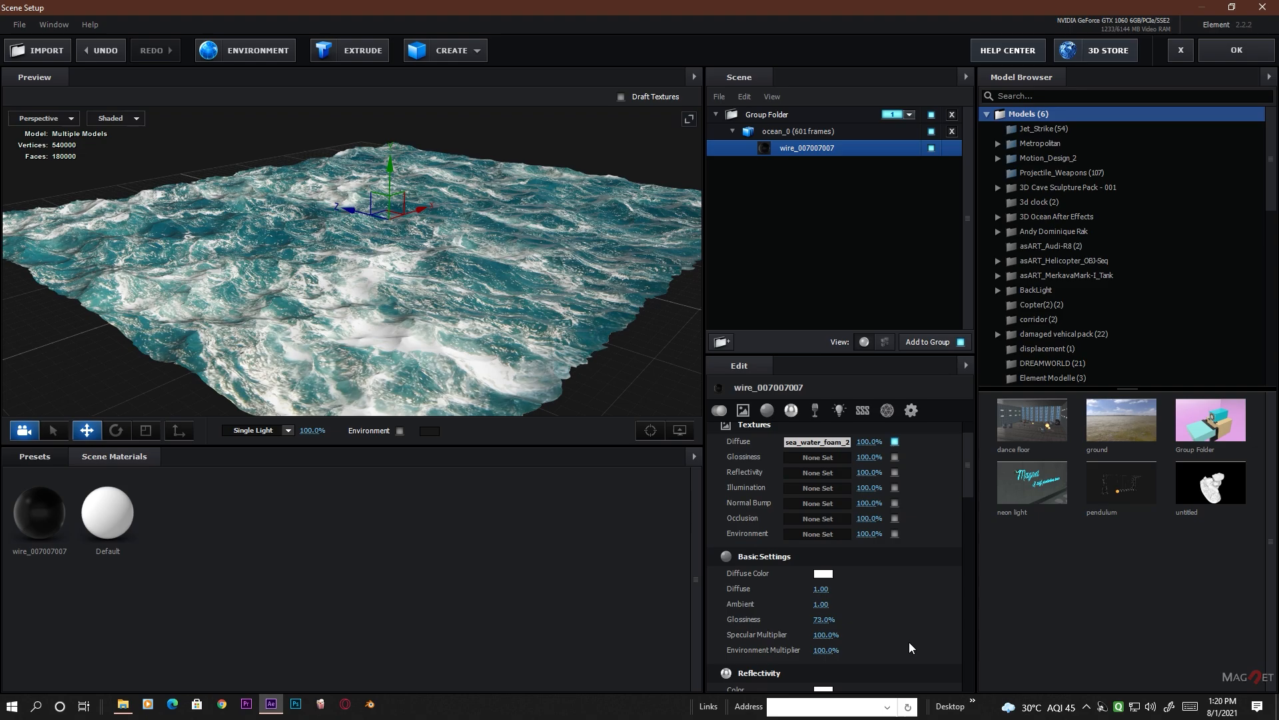
{"action": "left_click_drag", "start_coordinate": [472, 318], "coordinate": [447, 293]}
{"action": "scroll", "coordinate": [441, 247], "scroll_direction": "up", "scroll_amount": 5}
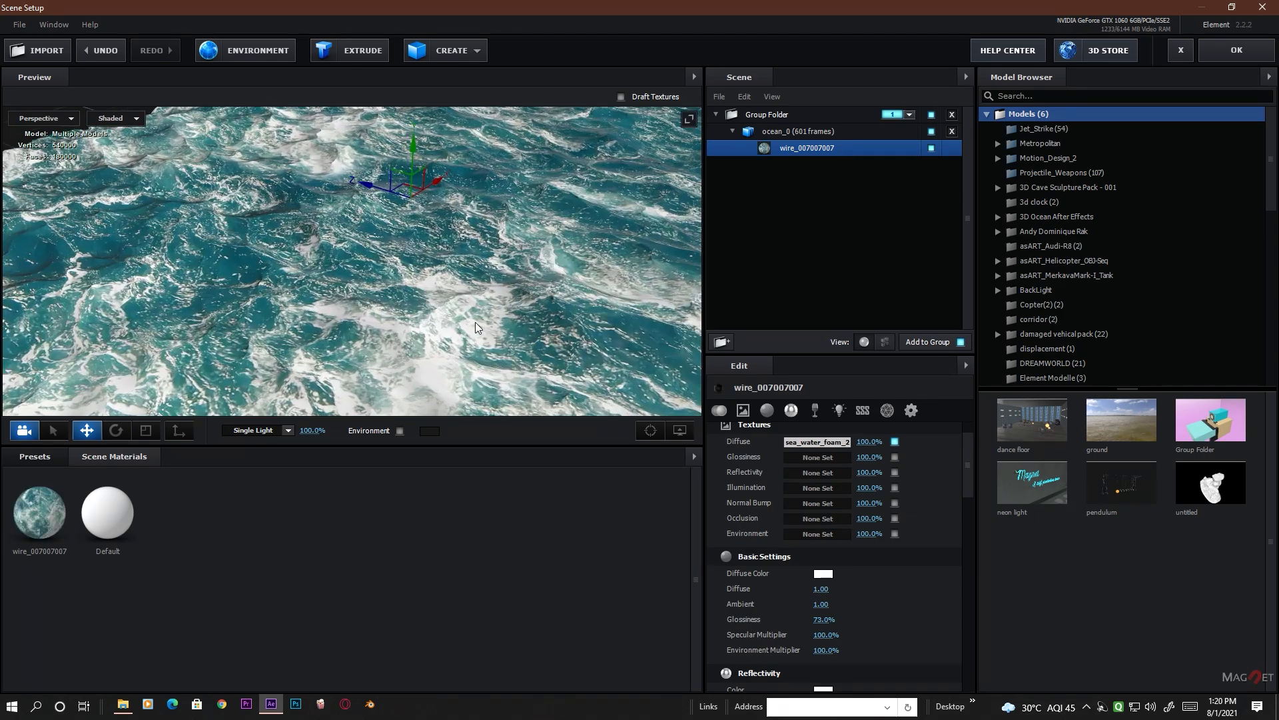
{"action": "scroll", "coordinate": [442, 247], "scroll_direction": "down", "scroll_amount": 5}
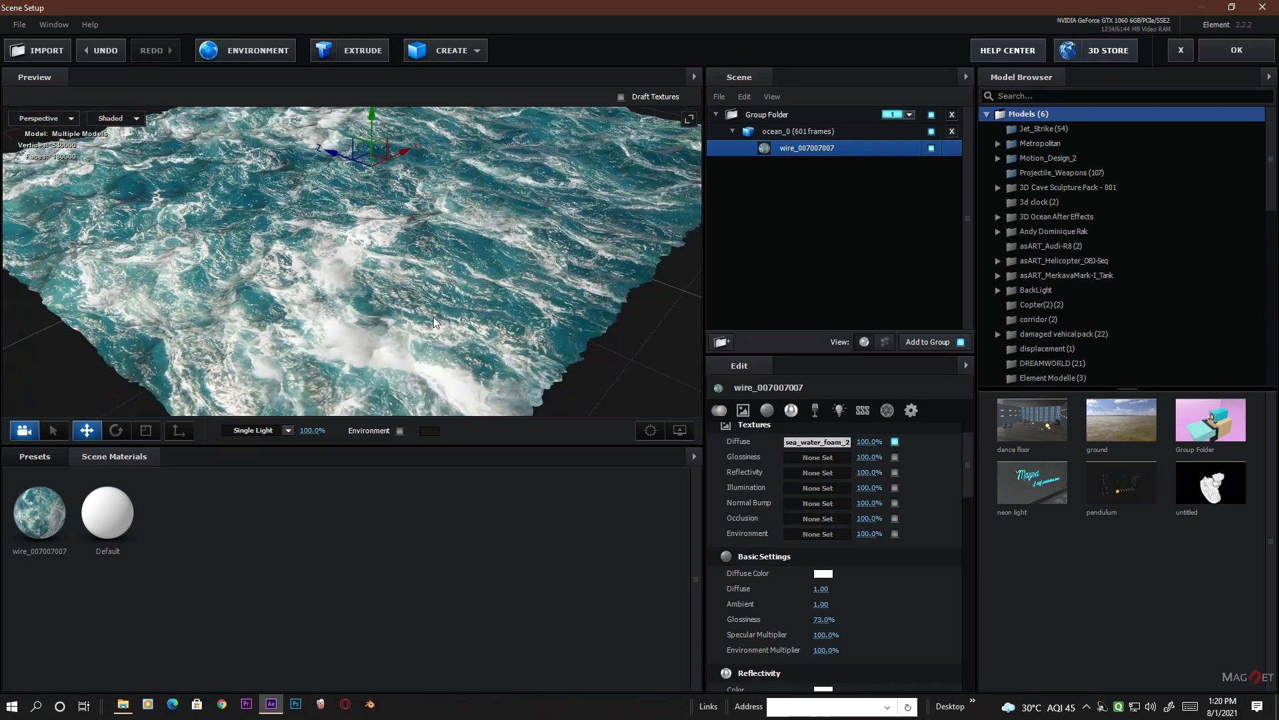
{"action": "scroll", "coordinate": [445, 240], "scroll_direction": "down", "scroll_amount": 4}
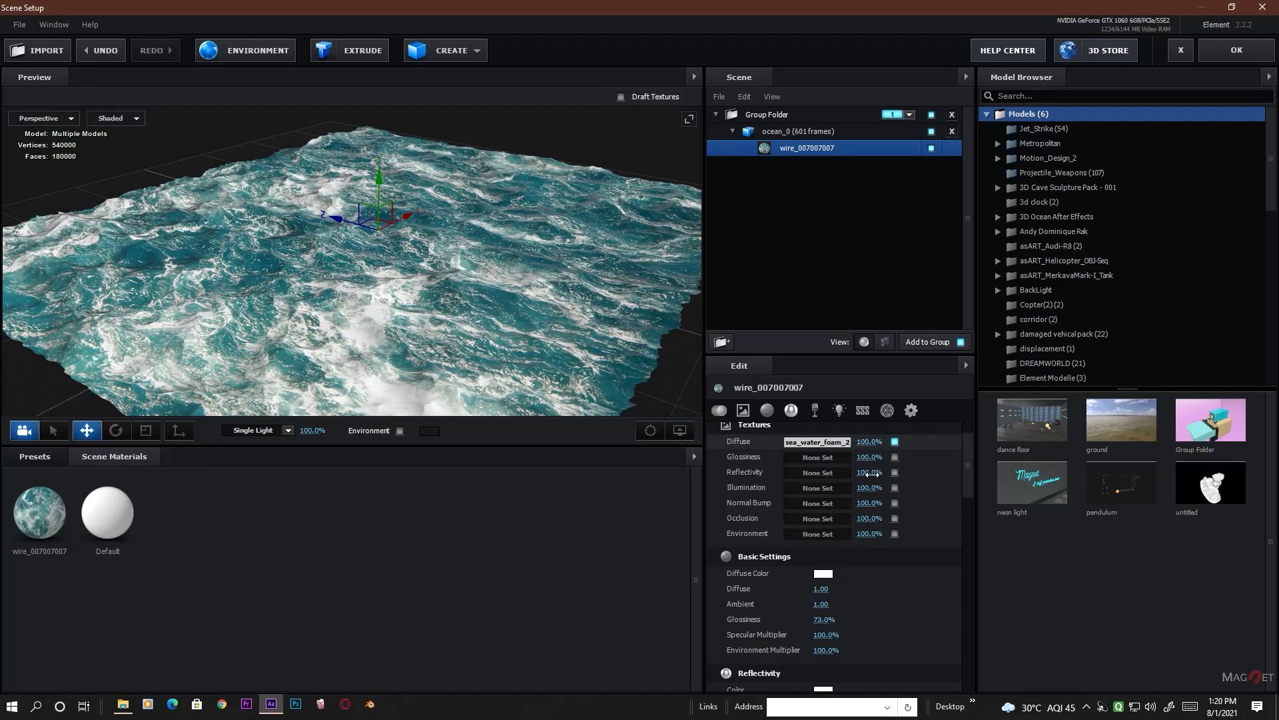
- Copy the sea foam texture from the Diffuse channel to the Glossiness channel of the ocean material
{"action": "right_click", "coordinate": [814, 446]}
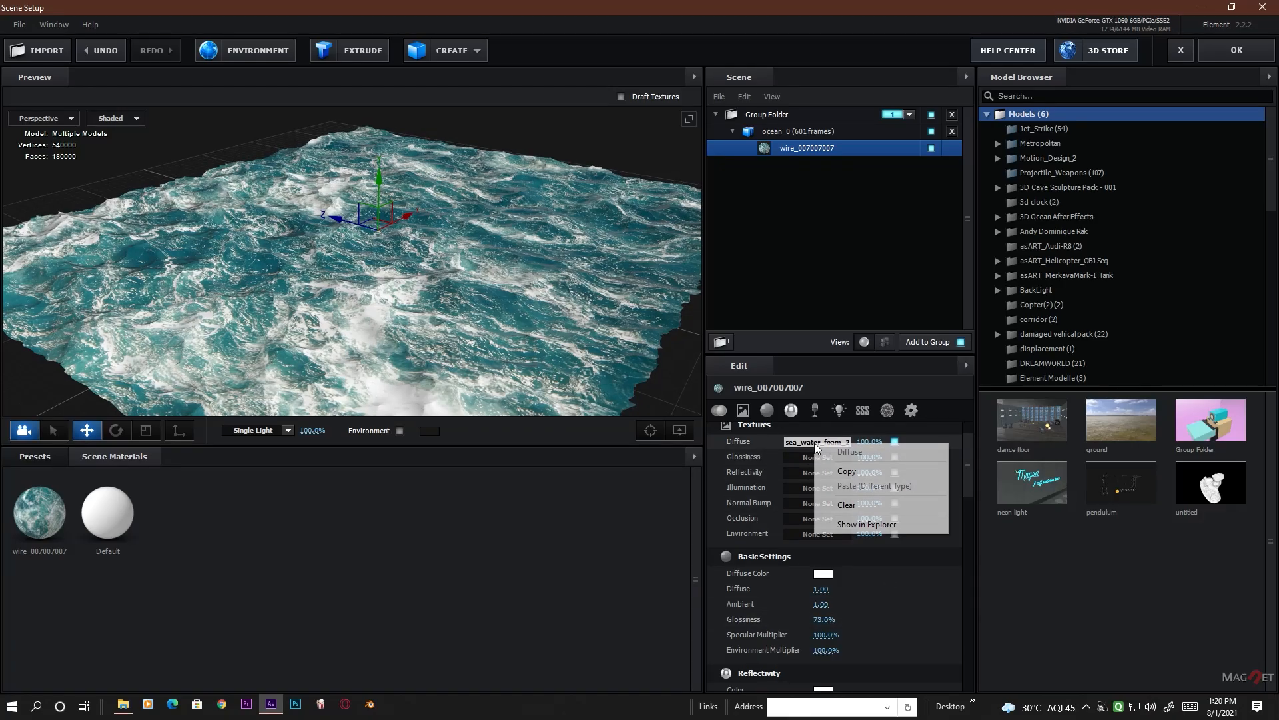
{"action": "left_click", "coordinate": [852, 471]}
{"action": "right_click", "coordinate": [821, 458]}
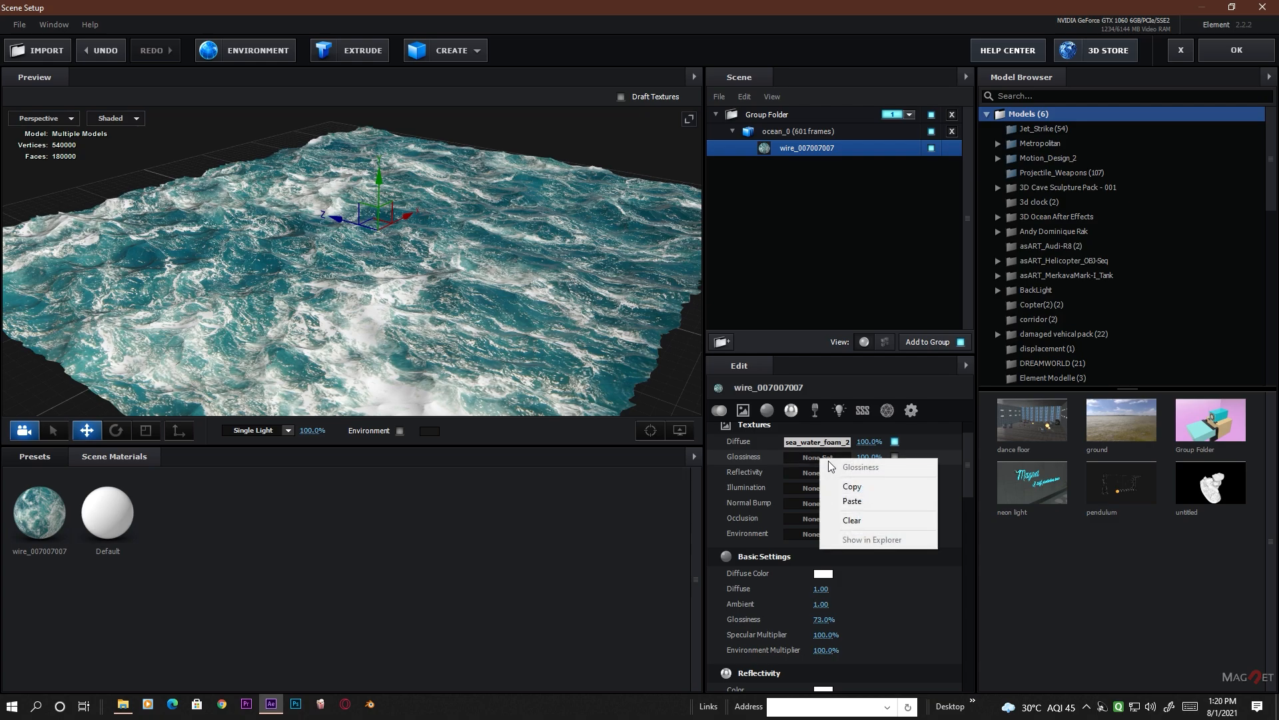
{"action": "left_click", "coordinate": [853, 502]}
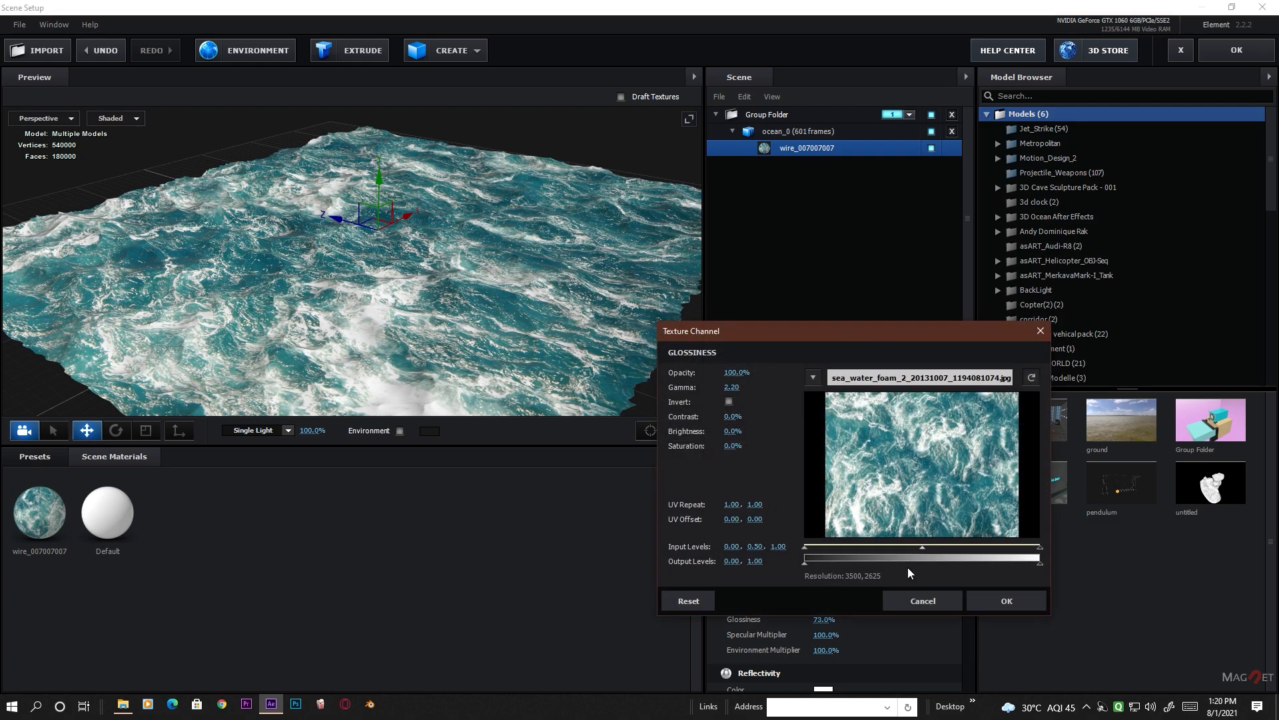
- Set the Glossiness texture's saturation to -100% and its middle input level to 0.58
{"action": "left_click_drag", "start_coordinate": [922, 547], "coordinate": [938, 549]}
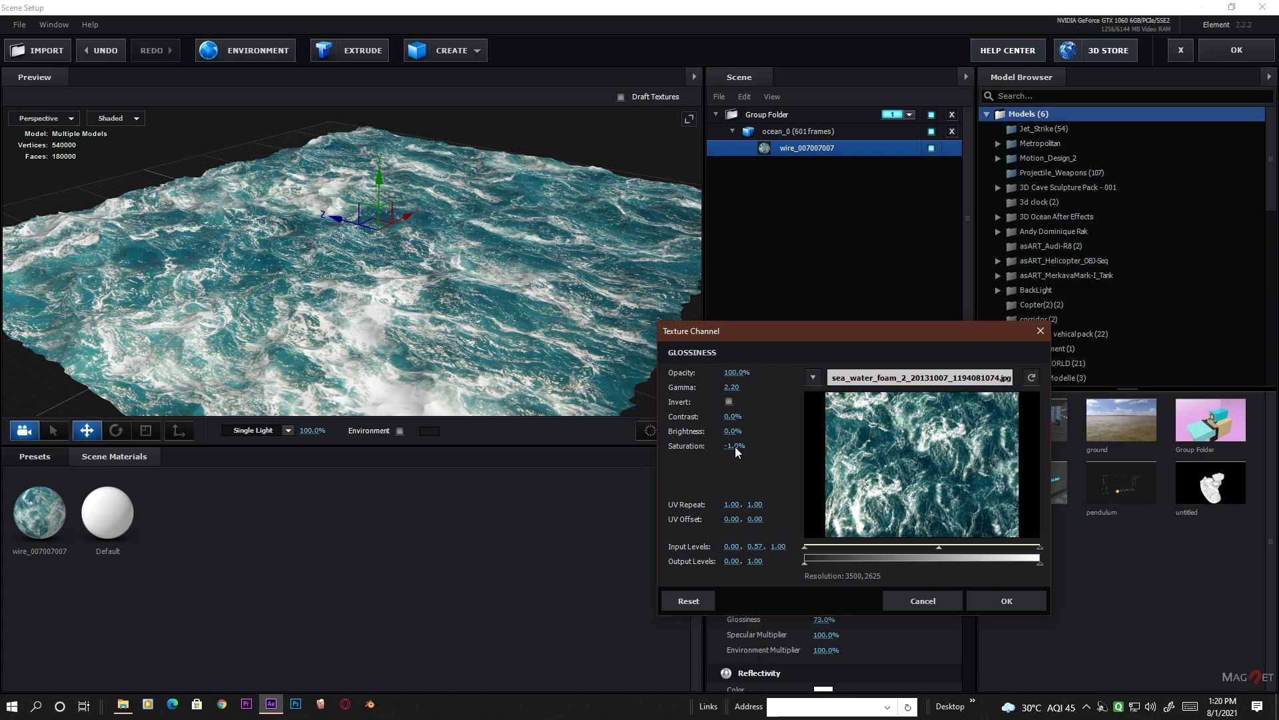
{"action": "left_click_drag", "start_coordinate": [736, 451], "coordinate": [492, 488]}
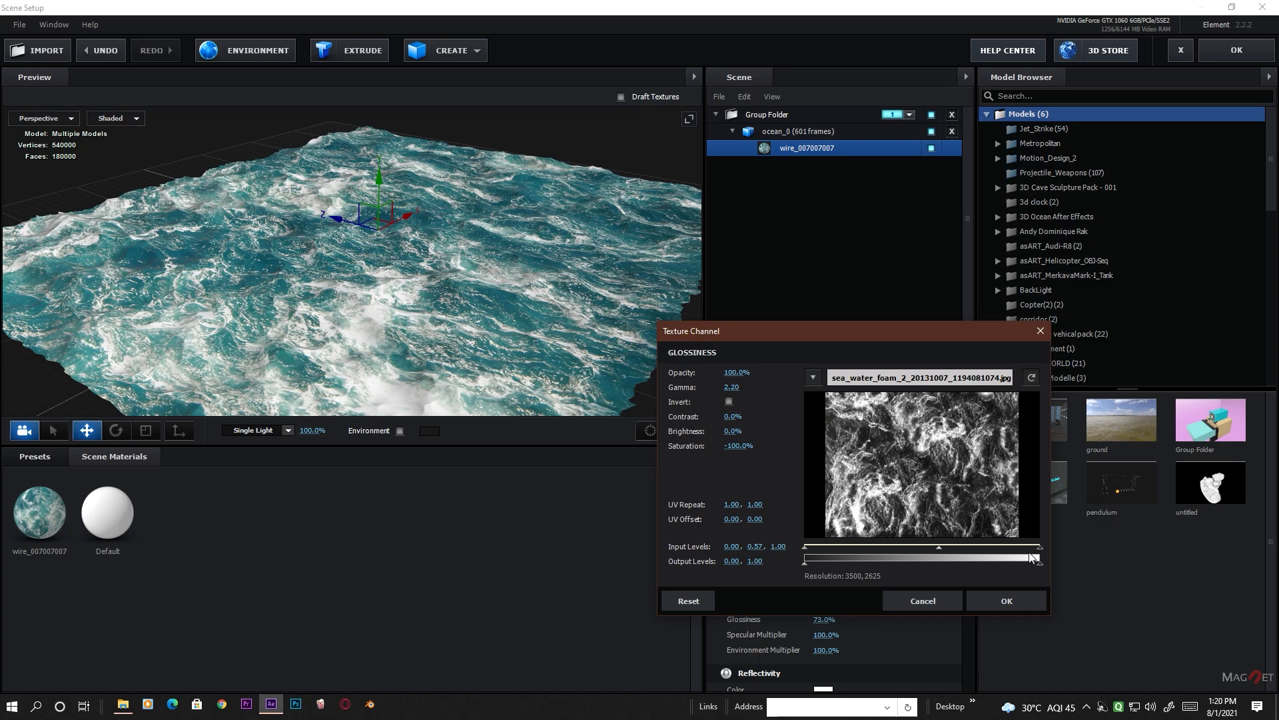
{"action": "mouse_move", "coordinate": [940, 547]}
{"action": "left_mouse_down"}
{"action": "mouse_move", "coordinate": [954, 549]}
{"action": "mouse_move", "coordinate": [942, 550]}
{"action": "left_mouse_up"}
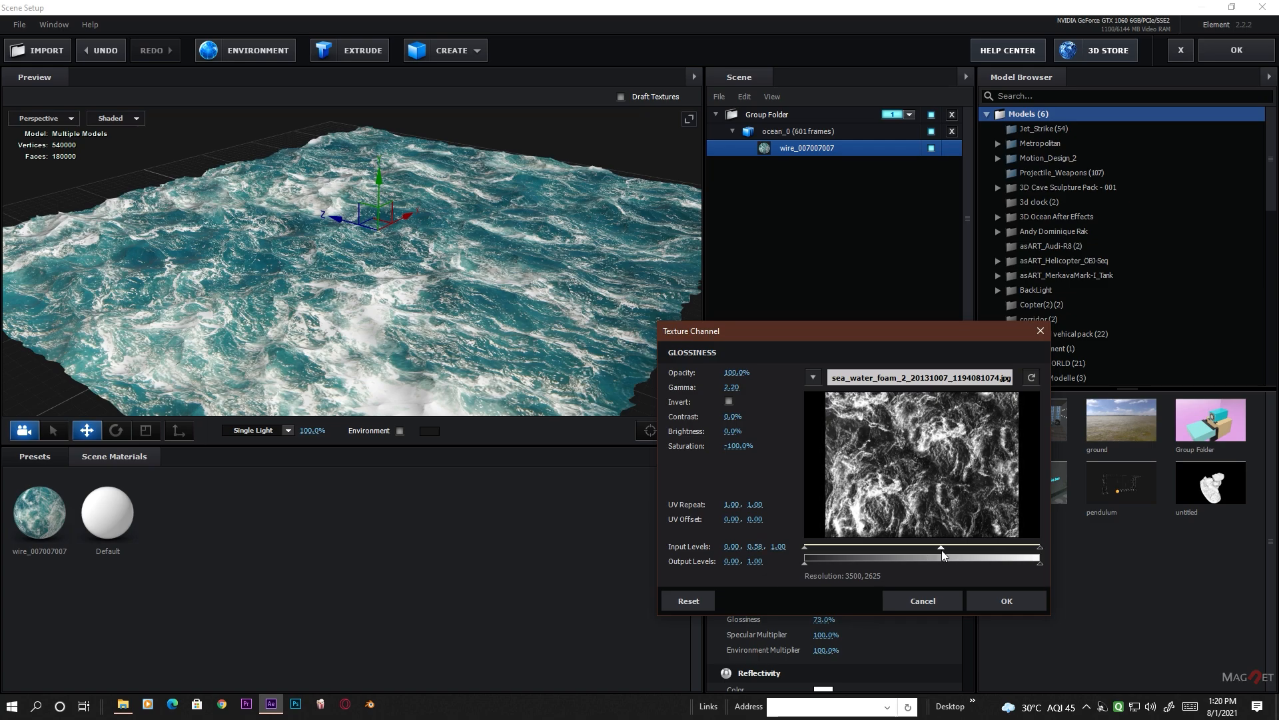
{"action": "left_click", "coordinate": [1009, 606]}
- Invert the Glossiness texture of the ocean material
{"action": "left_click", "coordinate": [828, 466]}
{"action": "left_click", "coordinate": [729, 401]}
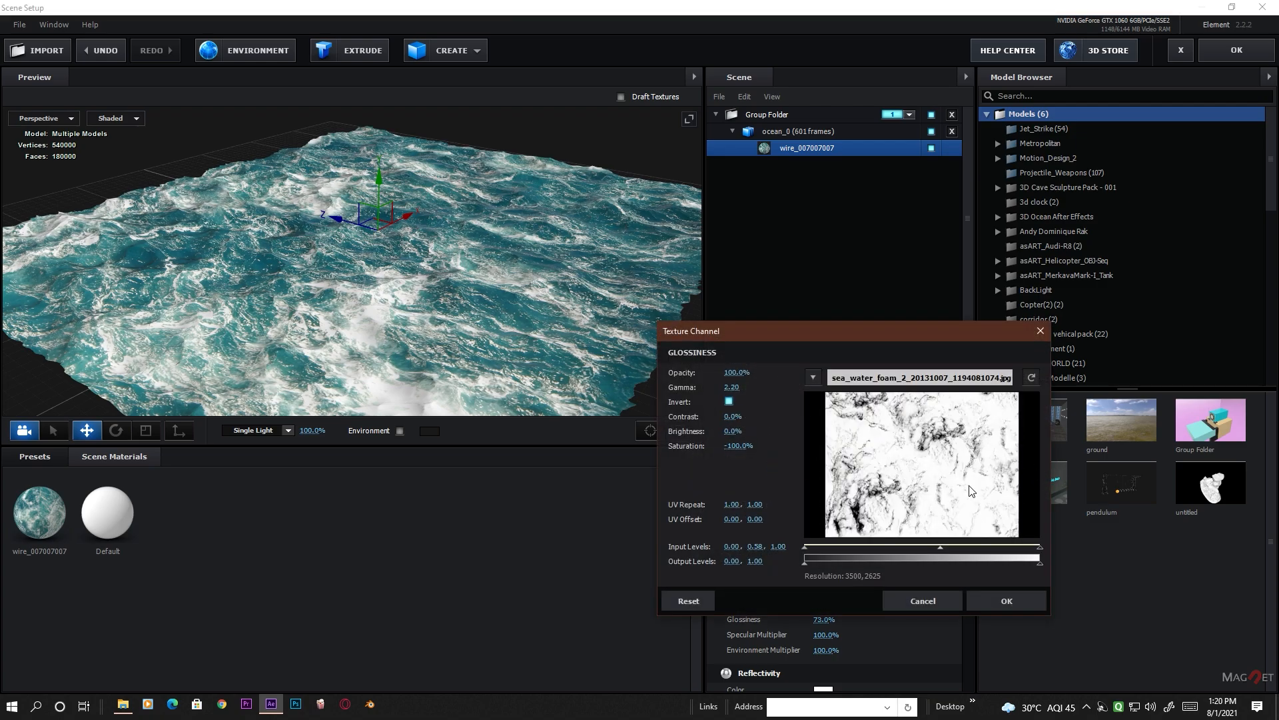
{"action": "left_click", "coordinate": [1008, 602]}
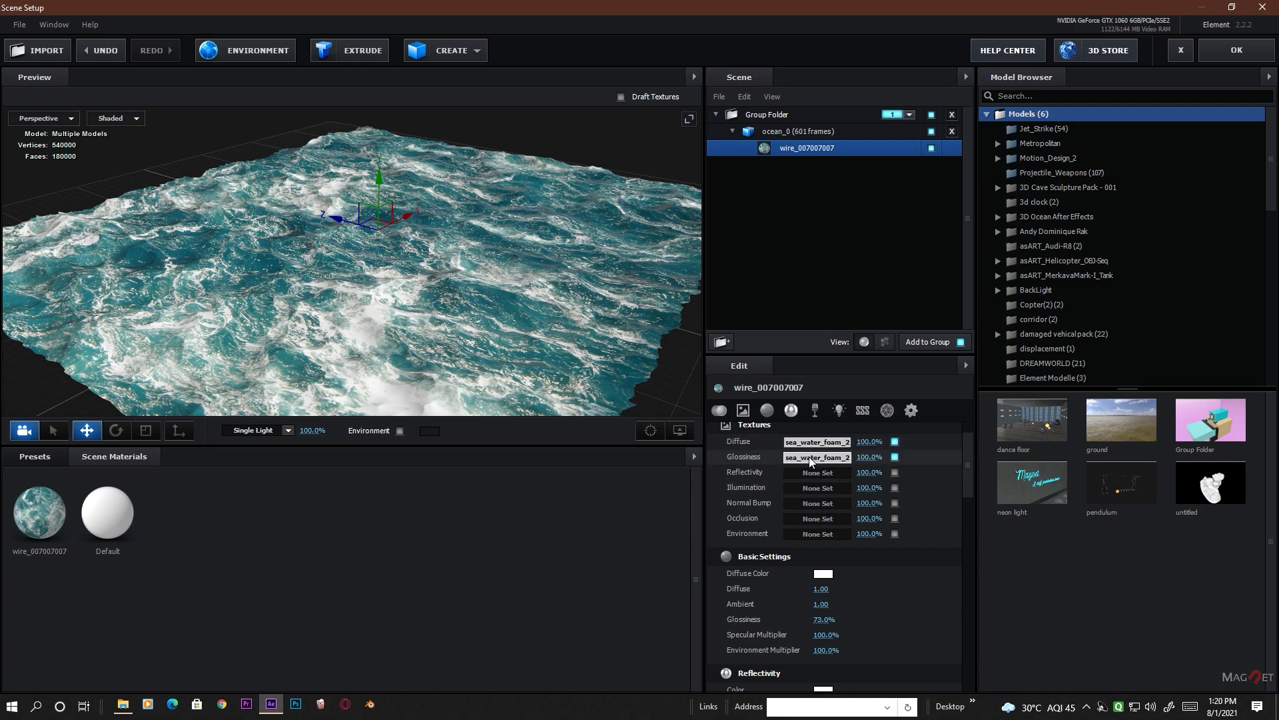
- Copy the inverted Glossiness texture to the Reflectivity channel and accept its texture settings
{"action": "right_click", "coordinate": [811, 457]}
{"action": "left_click", "coordinate": [833, 485]}
{"action": "right_click", "coordinate": [813, 473]}
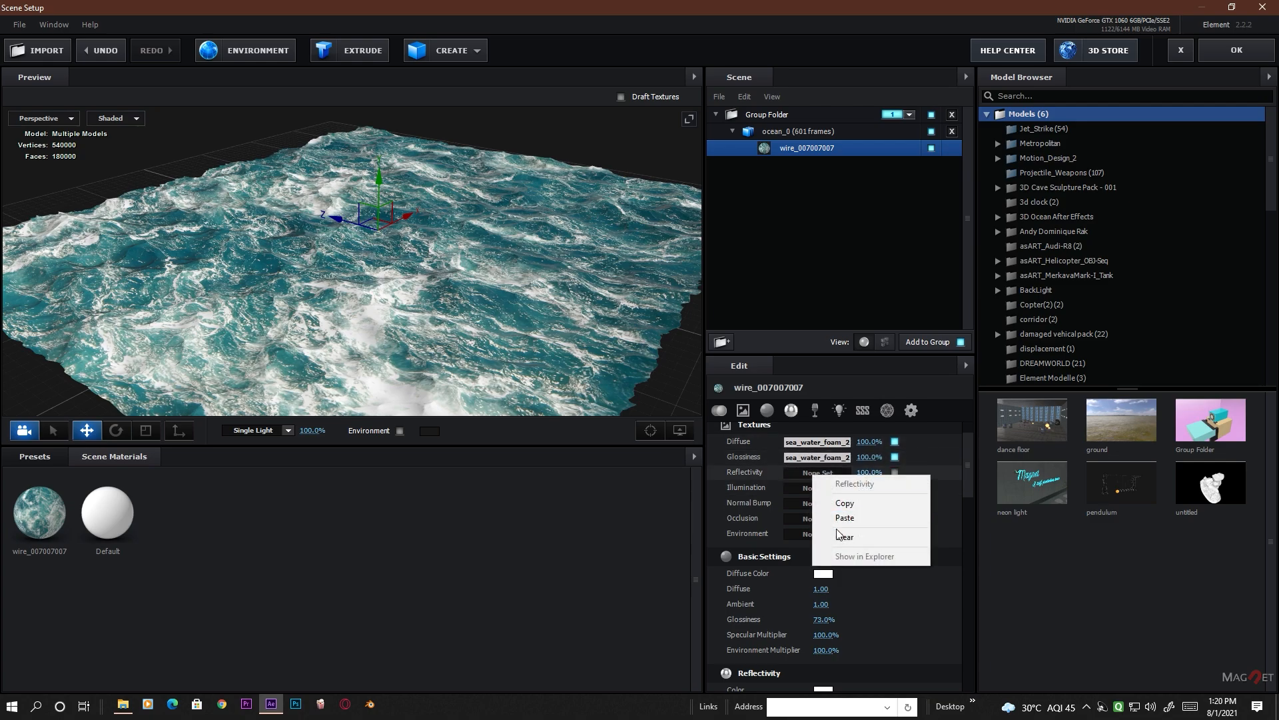
{"action": "left_click", "coordinate": [845, 518]}
{"action": "left_click", "coordinate": [817, 473]}
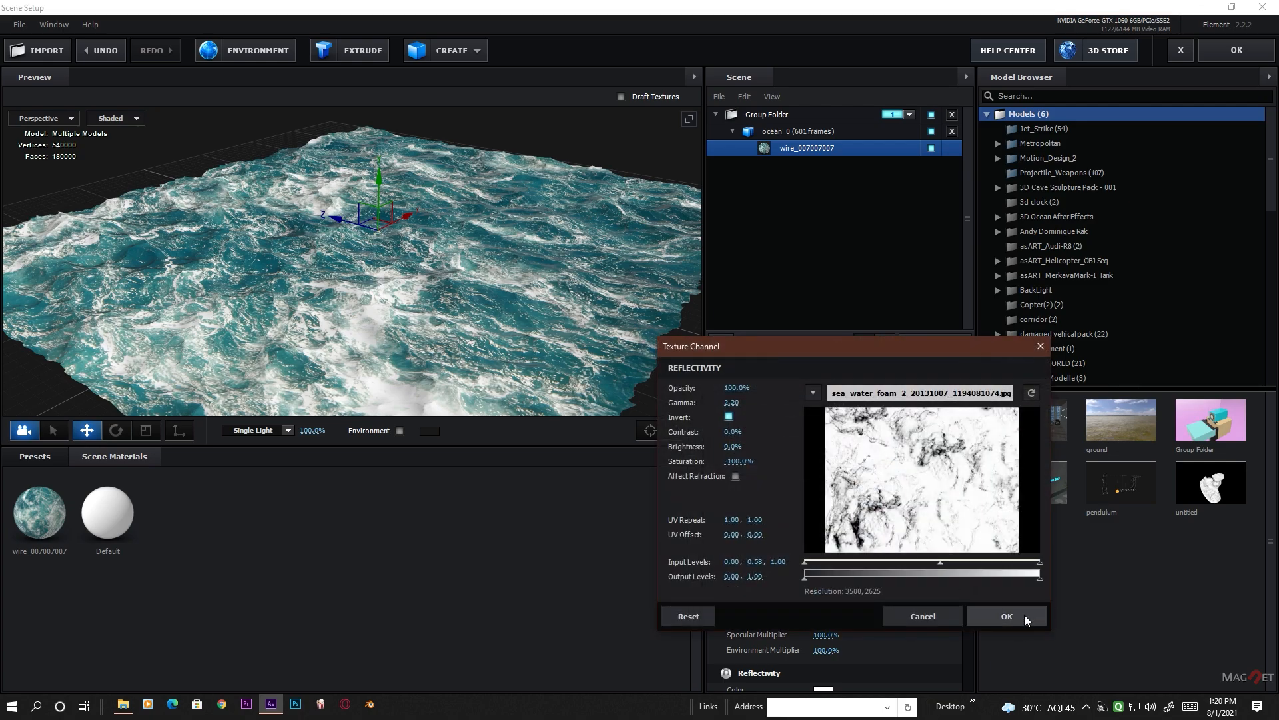
{"action": "left_click", "coordinate": [1003, 613]}
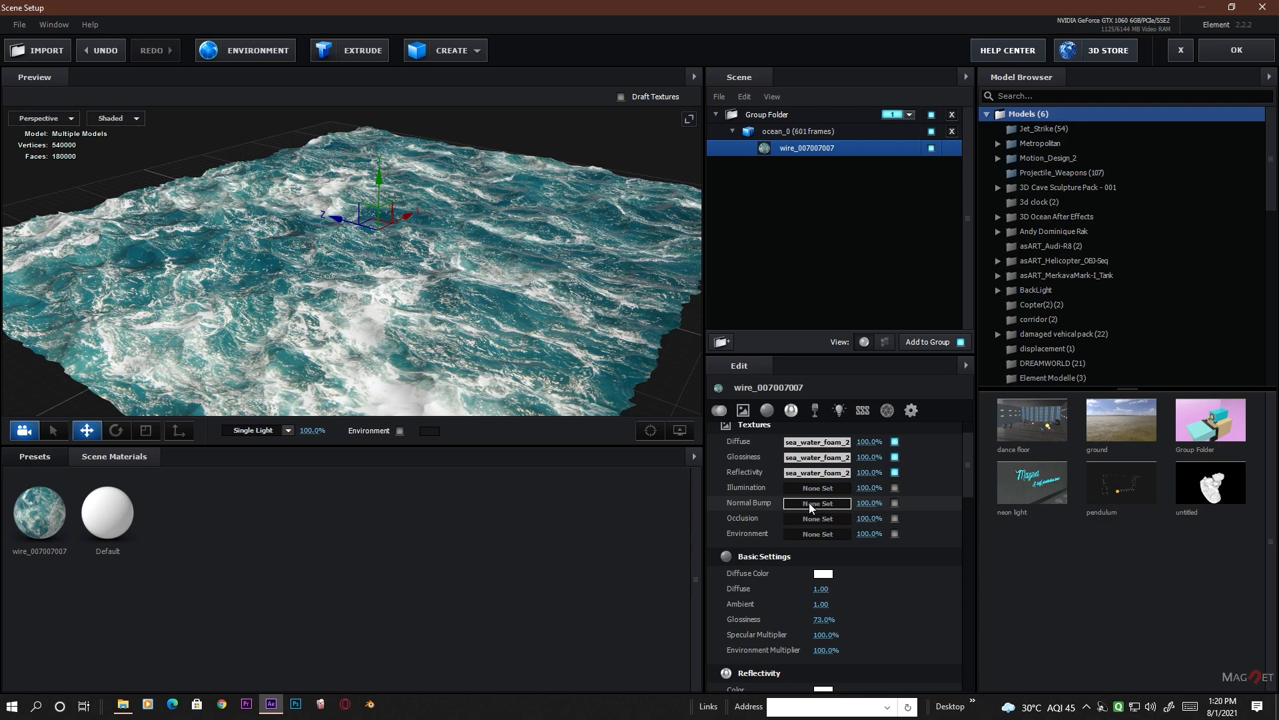
- Set the ocean material's Glossiness to 100% and its Reflectivity intensity to 40%
{"action": "scroll", "coordinate": [967, 480], "scroll_direction": "down", "scroll_amount": 3}
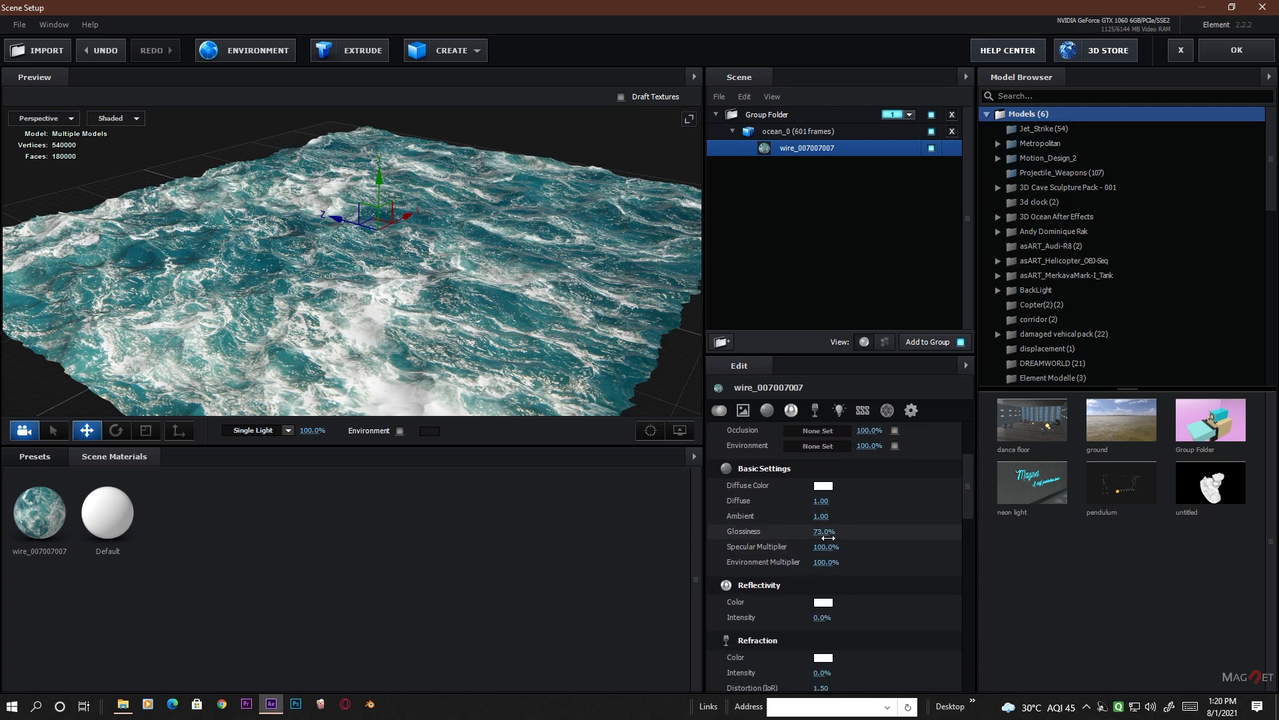
{"action": "left_click_drag", "start_coordinate": [847, 538], "coordinate": [886, 533]}
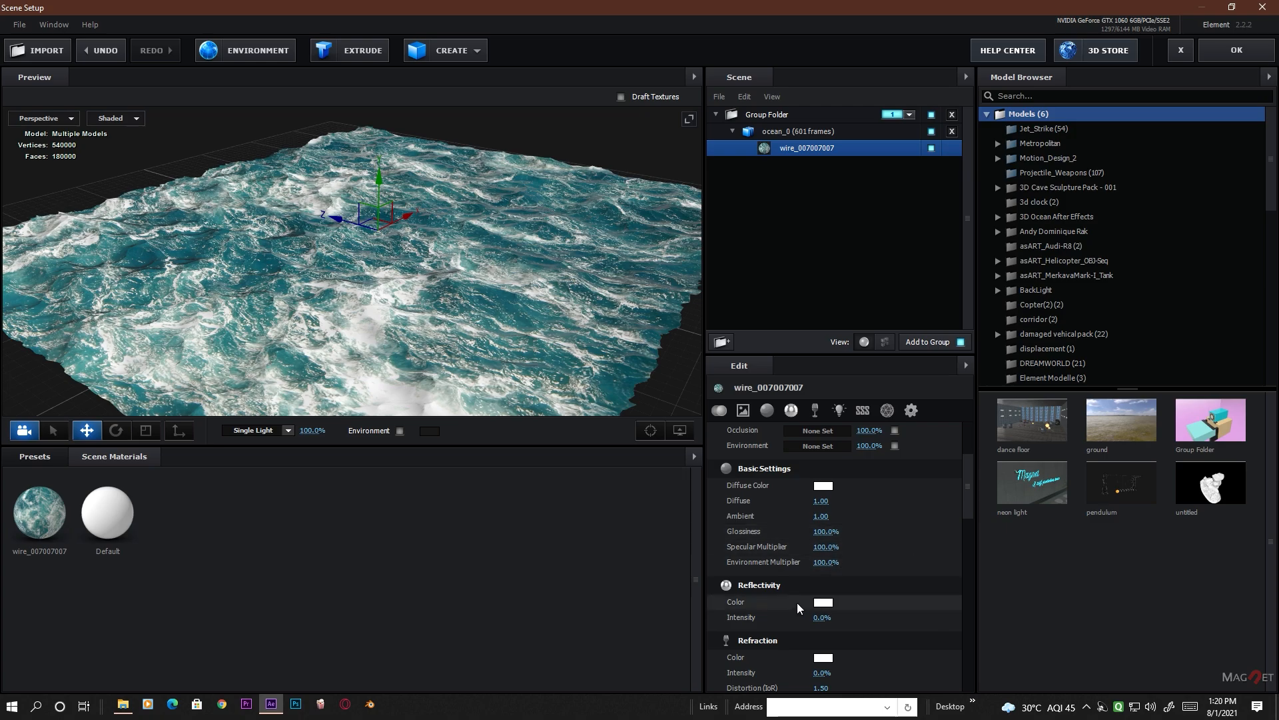
{"action": "left_click_drag", "start_coordinate": [826, 620], "coordinate": [860, 627]}
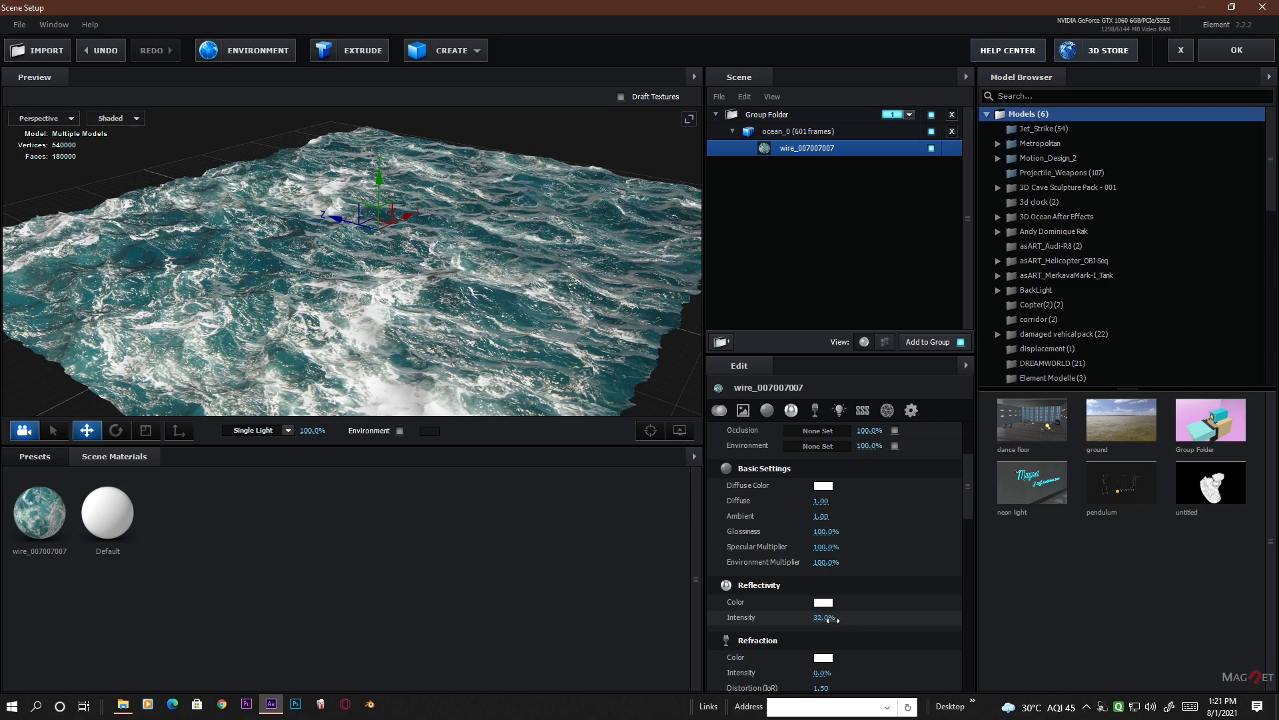
{"action": "left_click_drag", "start_coordinate": [834, 619], "coordinate": [841, 619]}
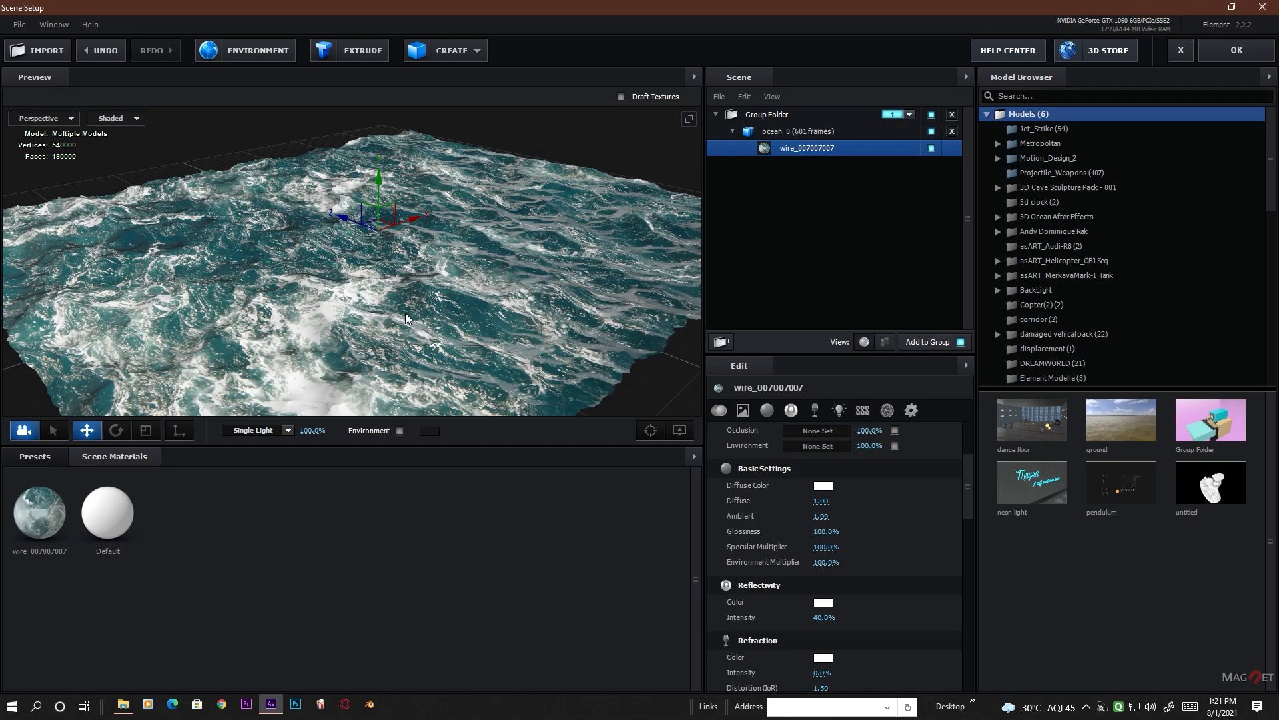
{"action": "scroll", "coordinate": [406, 319], "scroll_direction": "down", "scroll_amount": 3}
{"action": "left_click_drag", "start_coordinate": [406, 319], "coordinate": [414, 325]}
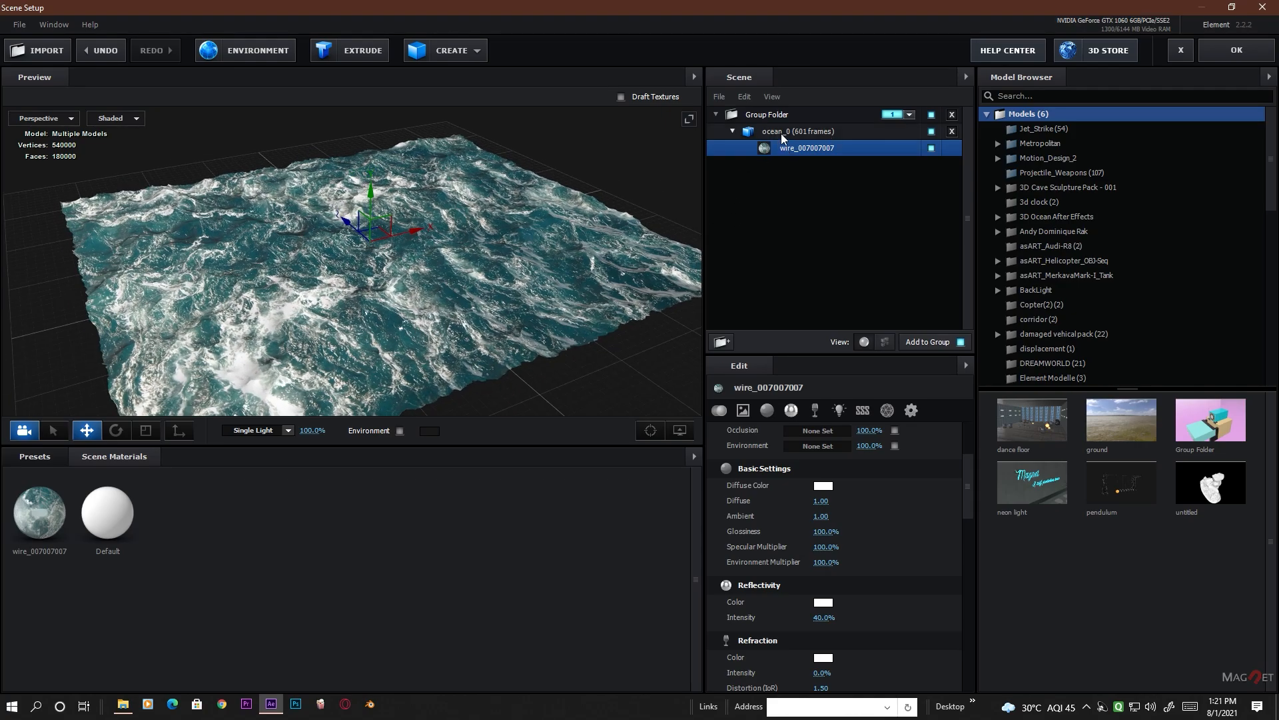
- Set the Reflect Mode of the ocean_0 model to Mirror Surface, trying Default for comparison
{"action": "left_click", "coordinate": [807, 132]}
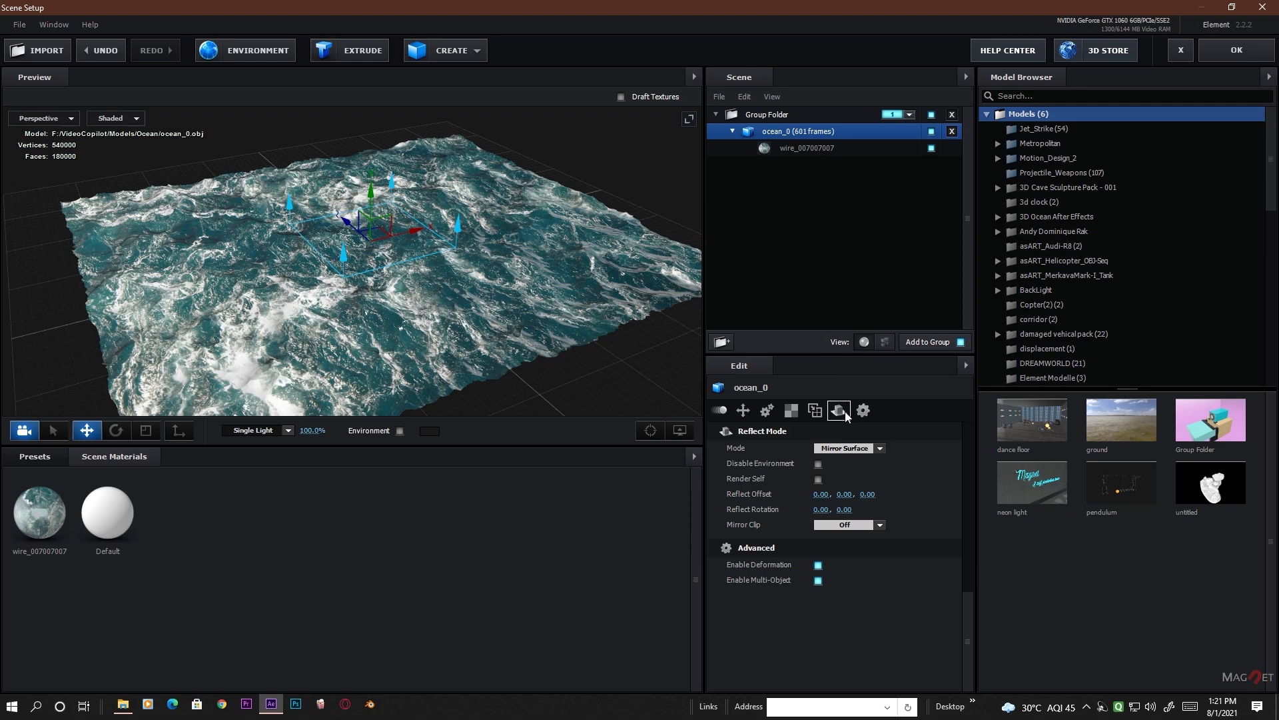
{"action": "left_click", "coordinate": [880, 449]}
{"action": "left_click", "coordinate": [856, 481]}
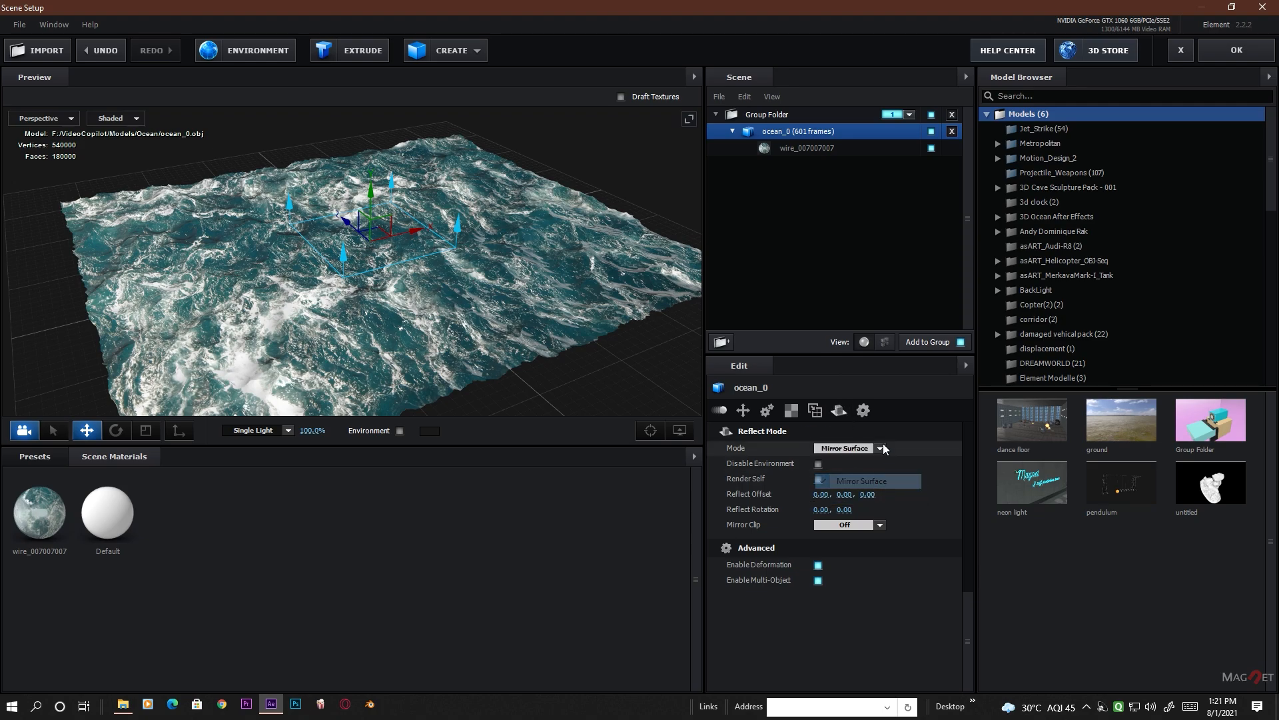
{"action": "left_click", "coordinate": [881, 450]}
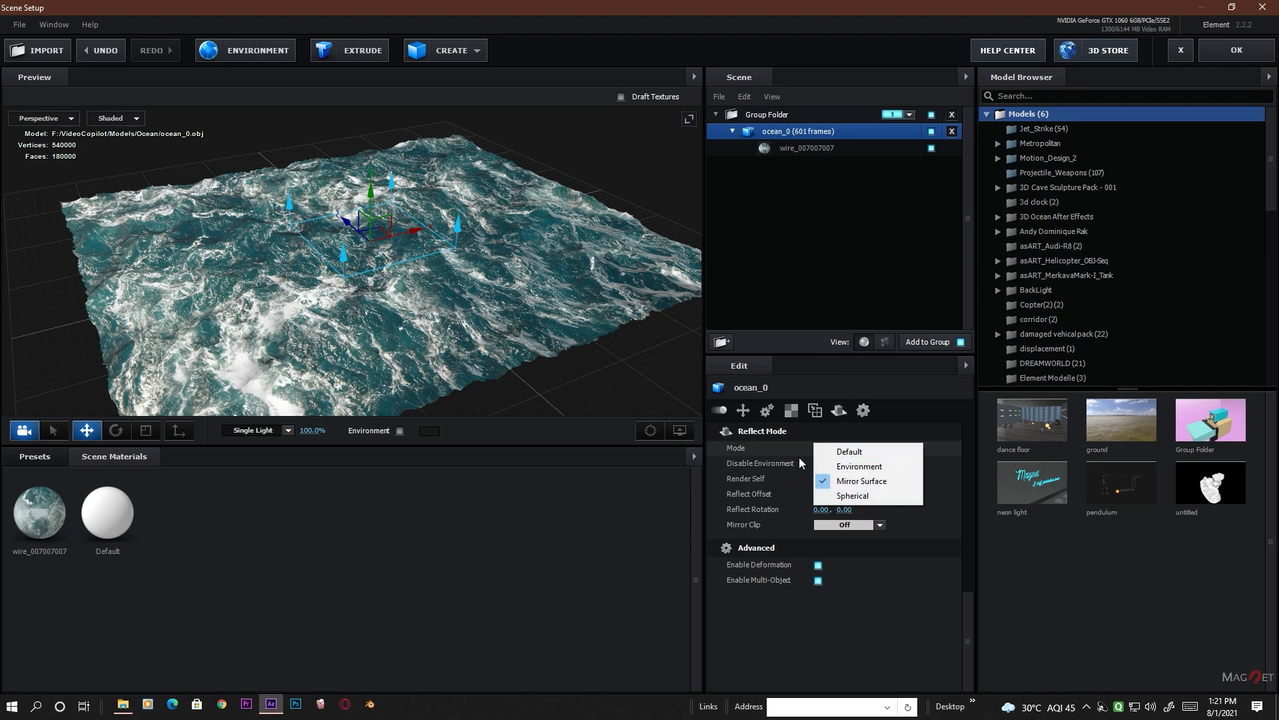
{"action": "left_click", "coordinate": [866, 453]}
{"action": "left_click", "coordinate": [879, 448]}
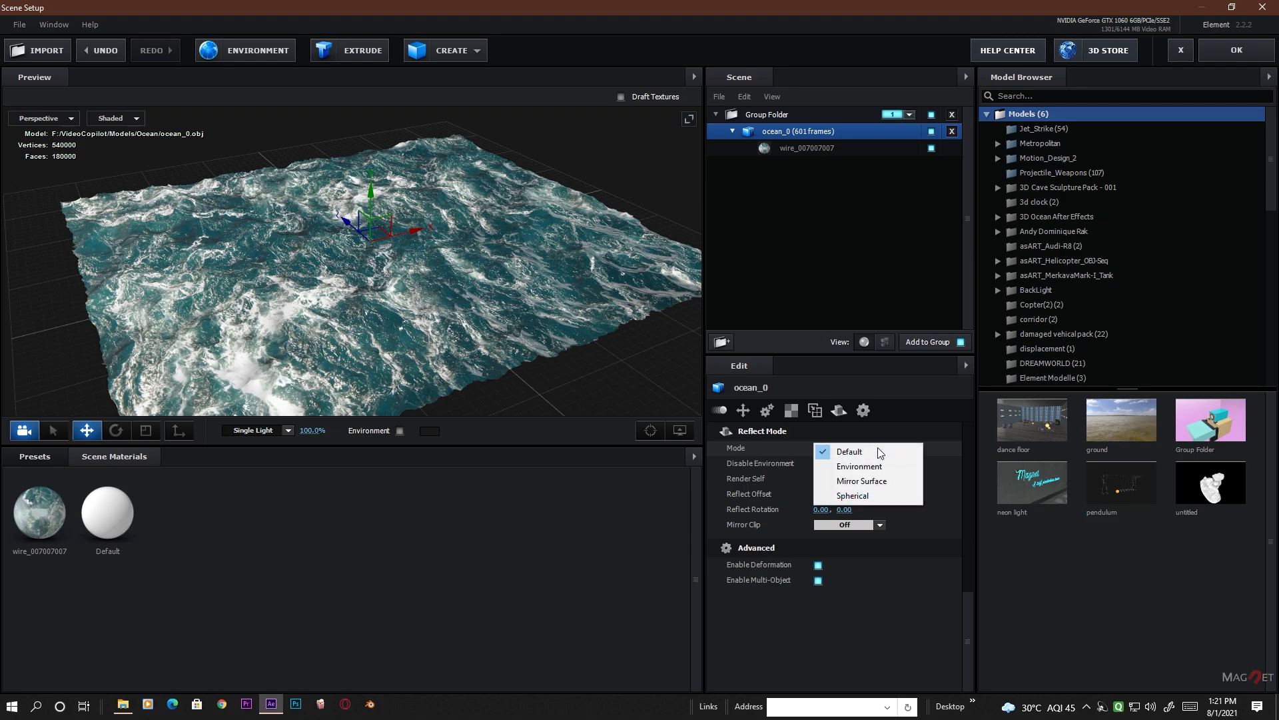
{"action": "left_click", "coordinate": [872, 482]}
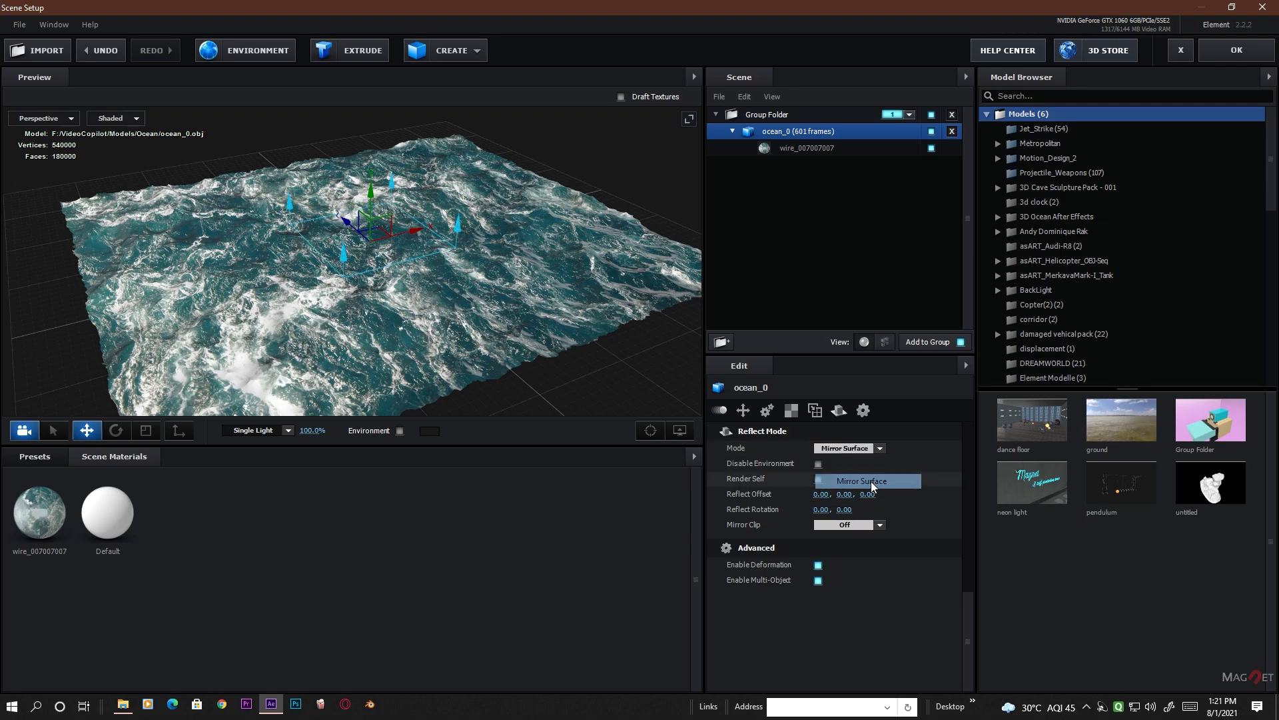
- Examine the mirror reflections on the ocean surface from several angles and distances
{"action": "scroll", "coordinate": [348, 335], "scroll_direction": "up", "scroll_amount": 3}
{"action": "mouse_move", "coordinate": [348, 334]}
{"action": "left_mouse_down"}
{"action": "mouse_move", "coordinate": [386, 352]}
{"action": "mouse_move", "coordinate": [358, 331]}
{"action": "mouse_move", "coordinate": [360, 348]}
{"action": "left_mouse_up"}
{"action": "scroll", "coordinate": [358, 331], "scroll_direction": "up", "scroll_amount": 2}
{"action": "scroll", "coordinate": [358, 332], "scroll_direction": "down", "scroll_amount": 4}
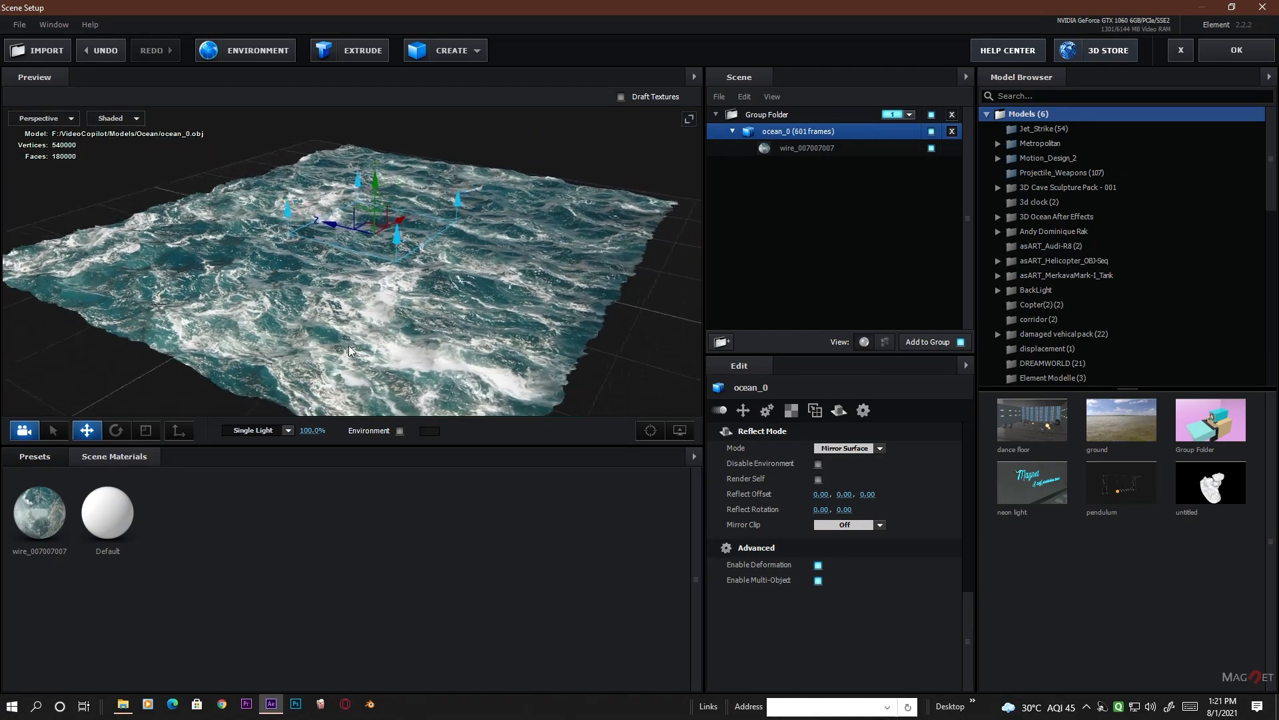
{"action": "scroll", "coordinate": [335, 318], "scroll_direction": "up", "scroll_amount": 2}
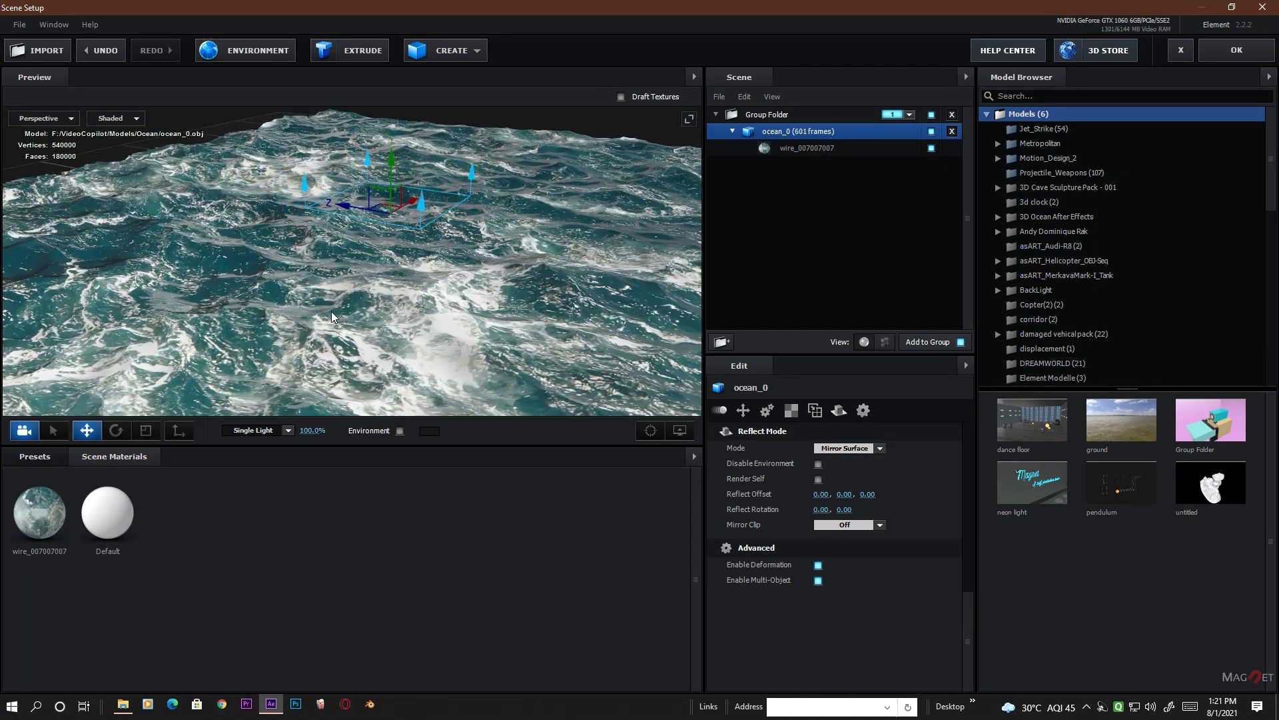
{"action": "scroll", "coordinate": [335, 320], "scroll_direction": "down", "scroll_amount": 4}
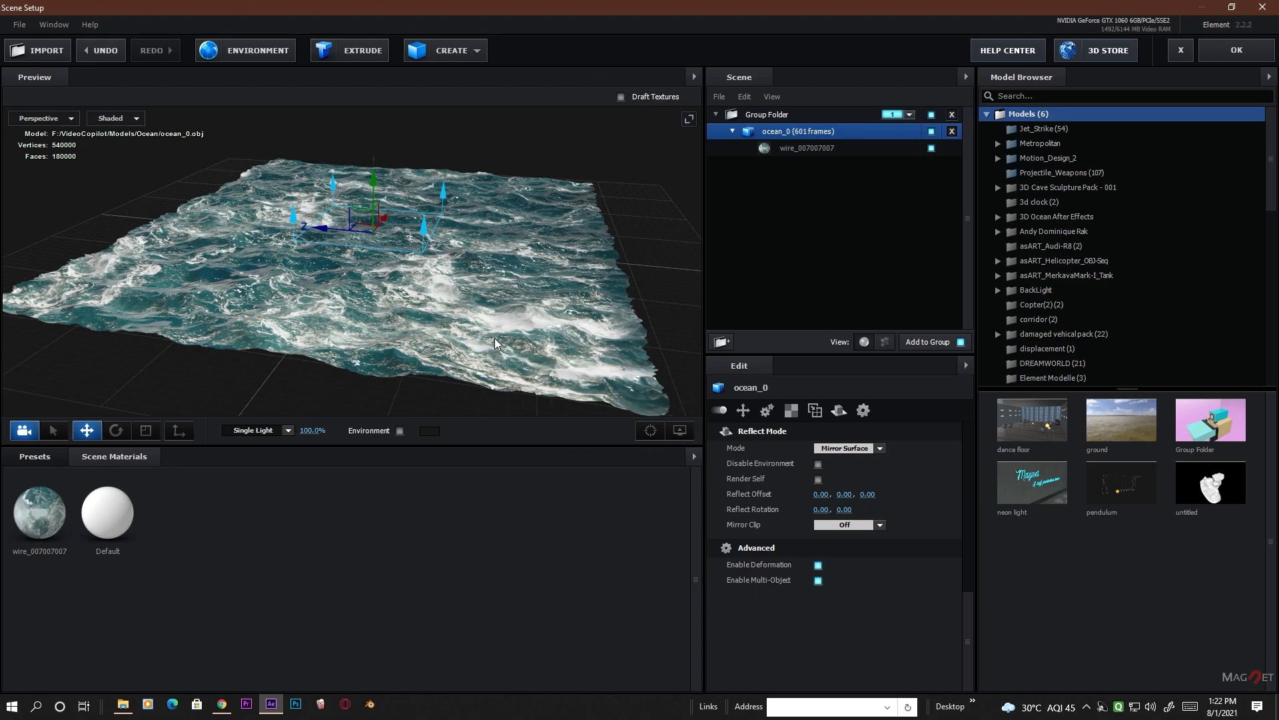
{"action": "left_click_drag", "start_coordinate": [656, 333], "coordinate": [638, 282]}
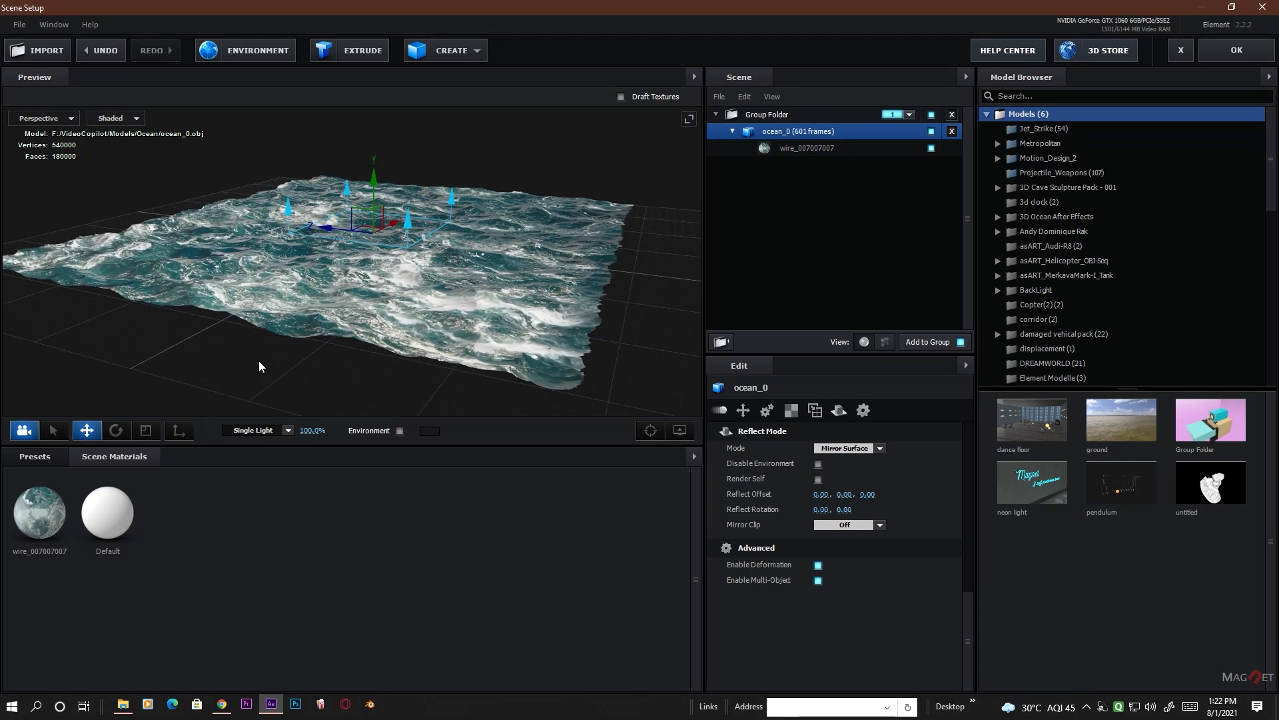
- Switch to Chrome to view the 360 degree environment compositing tutorial, and return to the Element 3D scene setup
{"action": "left_click", "coordinate": [222, 705]}
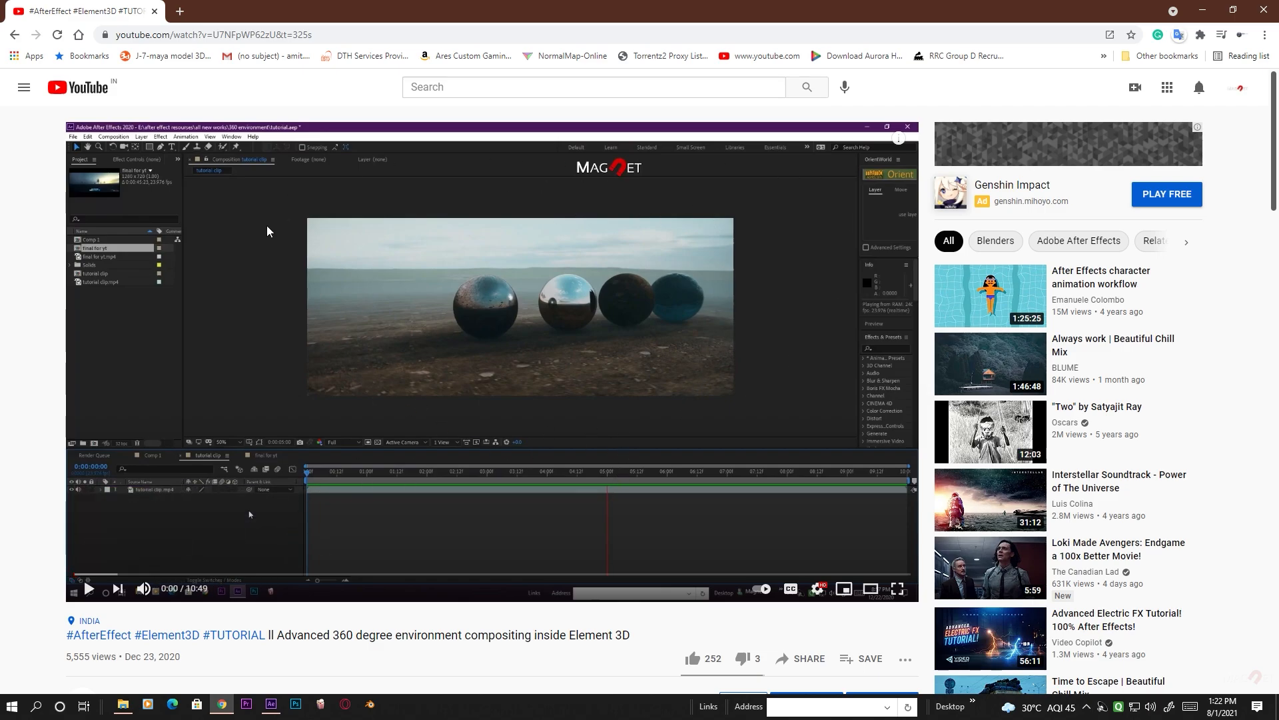
{"action": "left_click", "coordinate": [271, 705]}
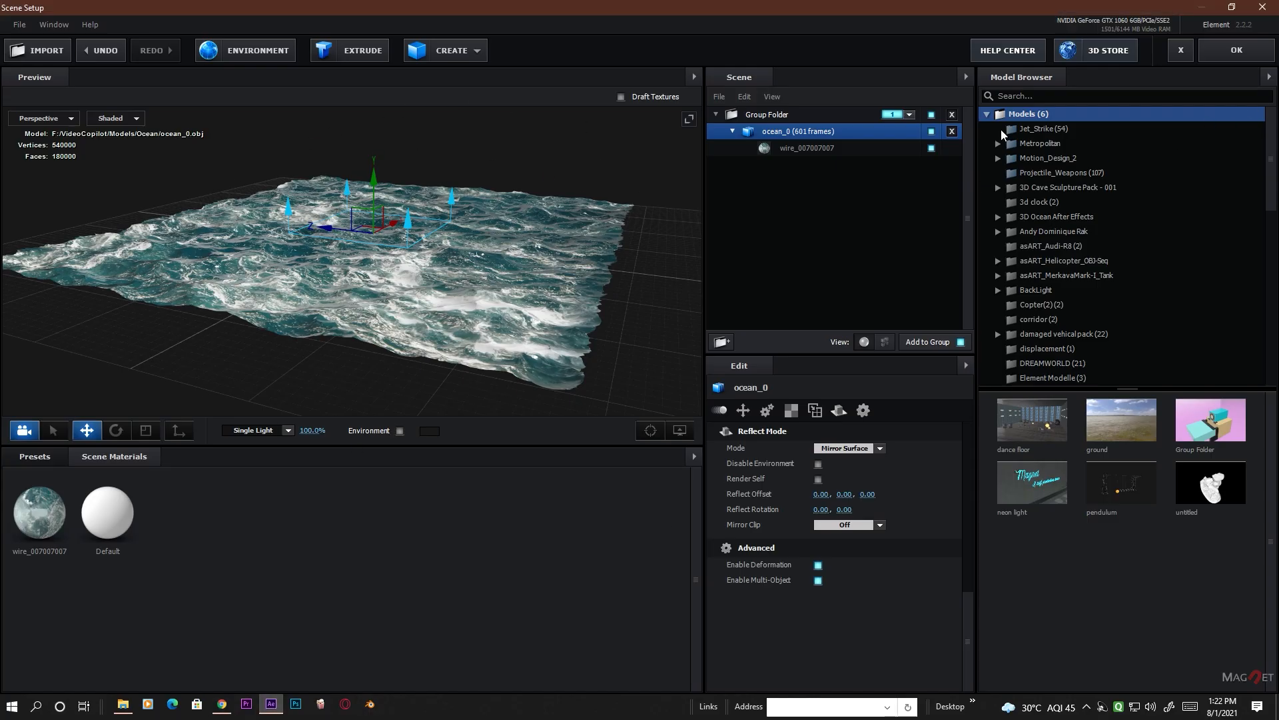
- Add the saved ground model from the model library to the ocean scene
{"action": "left_click", "coordinate": [987, 115]}
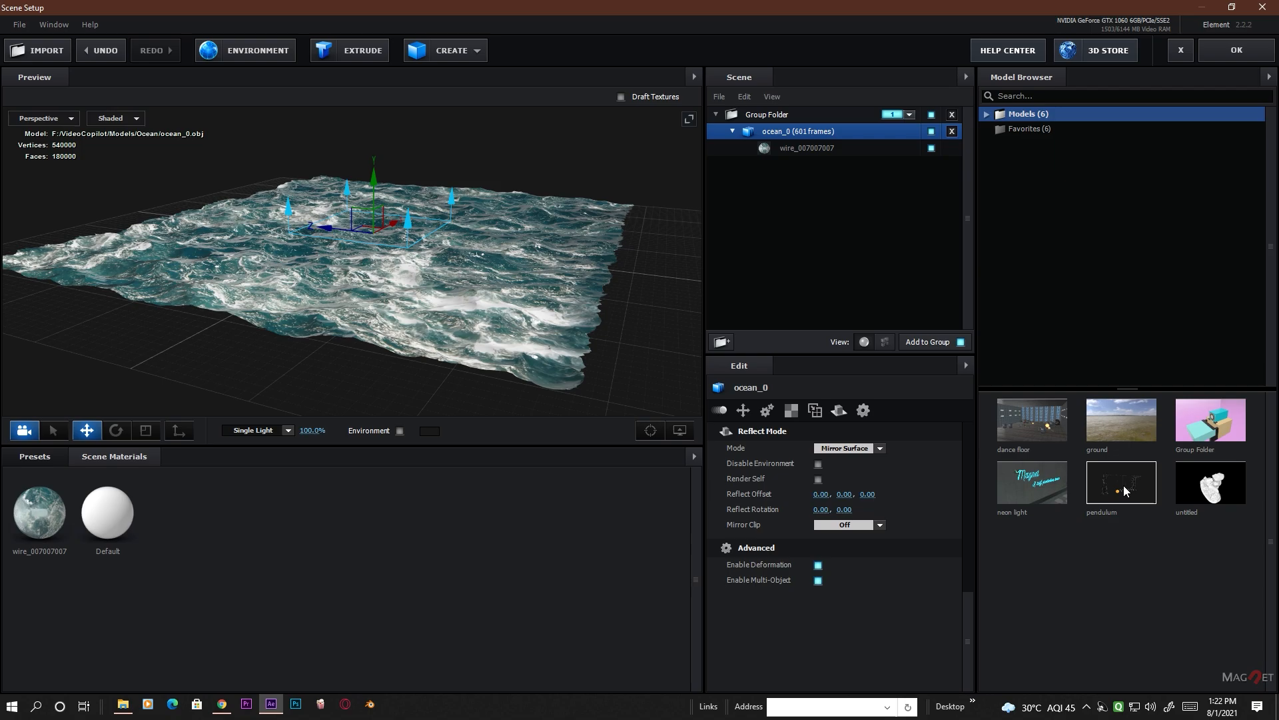
{"action": "left_click", "coordinate": [1122, 410]}
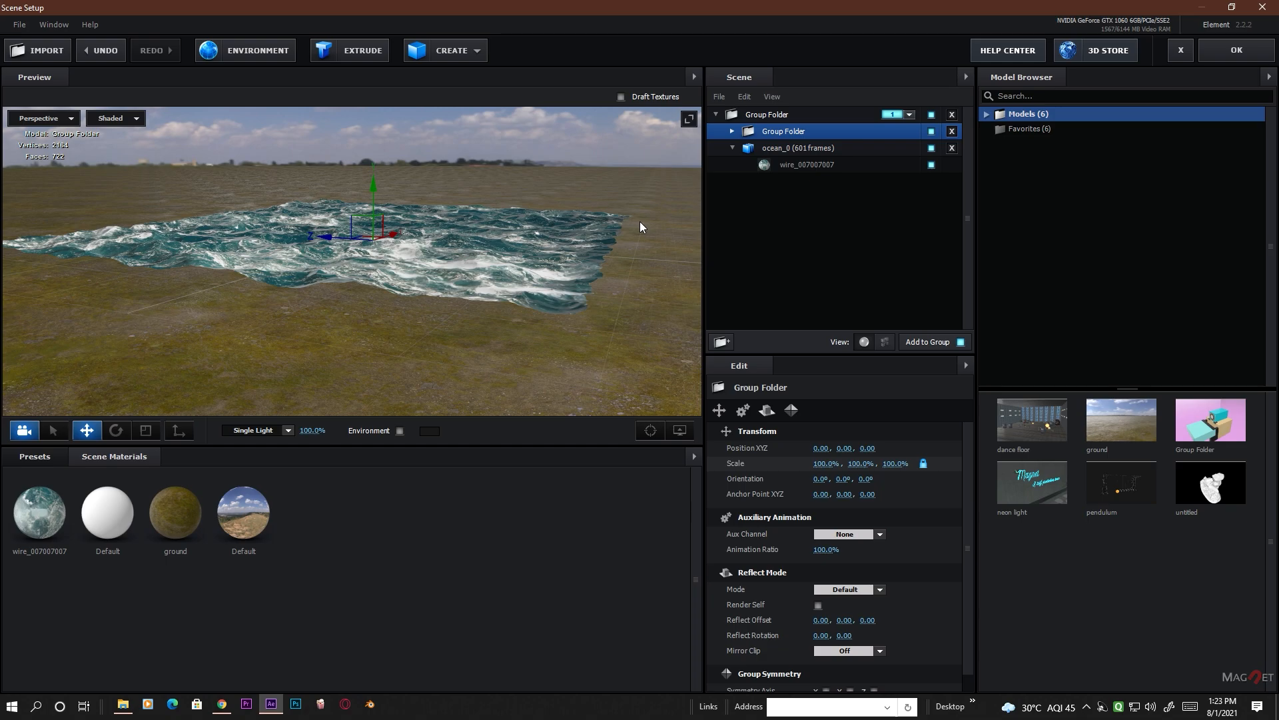
{"action": "left_click_drag", "start_coordinate": [593, 280], "coordinate": [609, 286]}
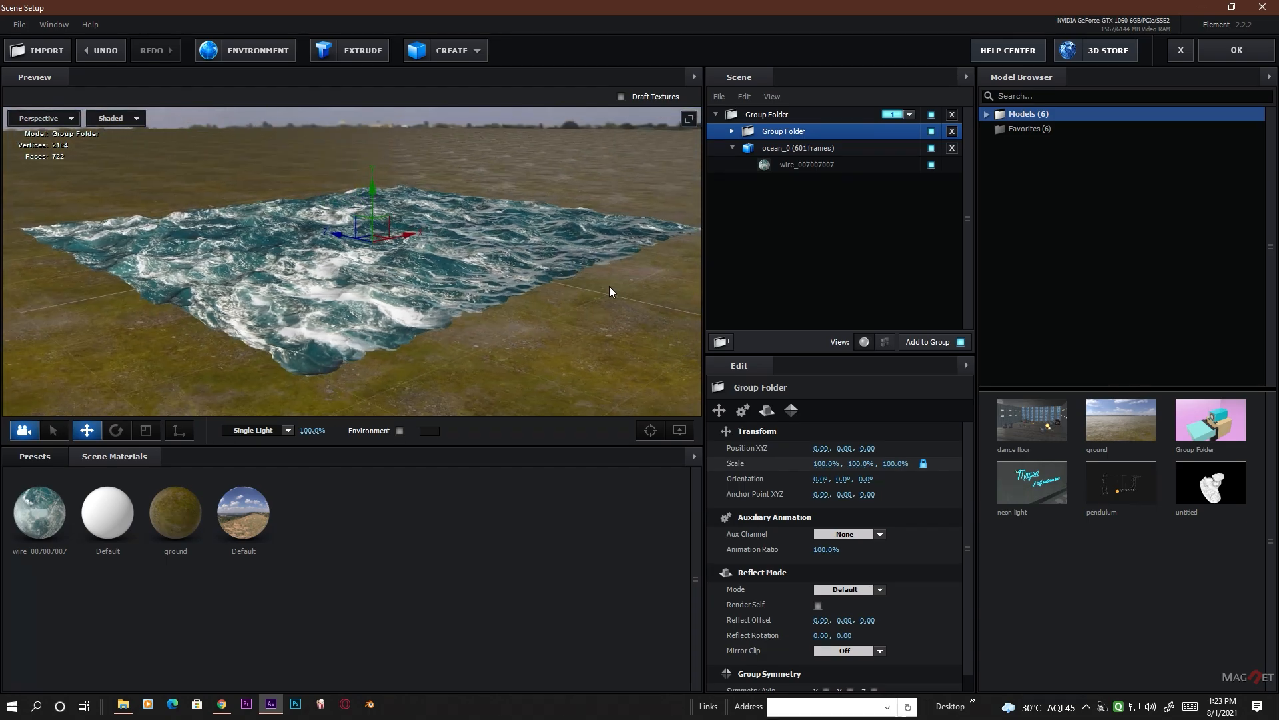
- Inspect the Sphere Model and Plane Model in the added ground group, and delete the Plane Model
{"action": "left_click", "coordinate": [732, 131]}
{"action": "left_click", "coordinate": [783, 153]}
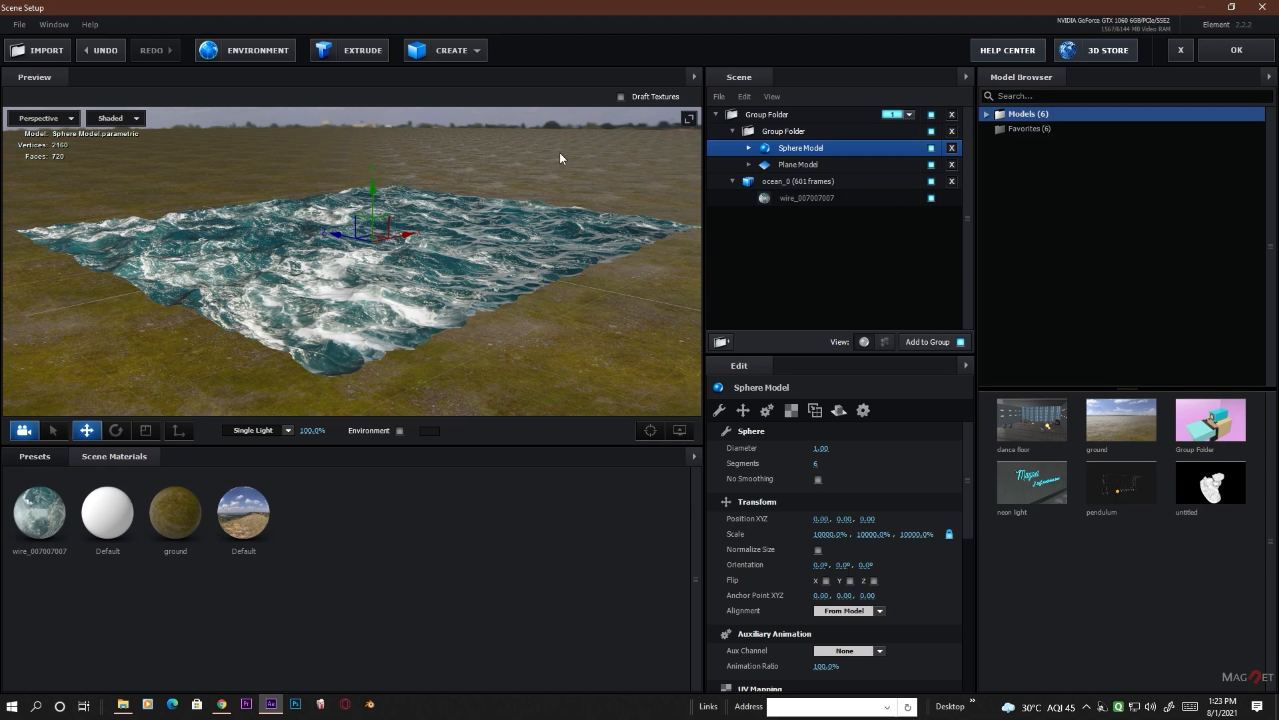
{"action": "left_click_drag", "start_coordinate": [560, 153], "coordinate": [539, 153]}
{"action": "left_click", "coordinate": [794, 167]}
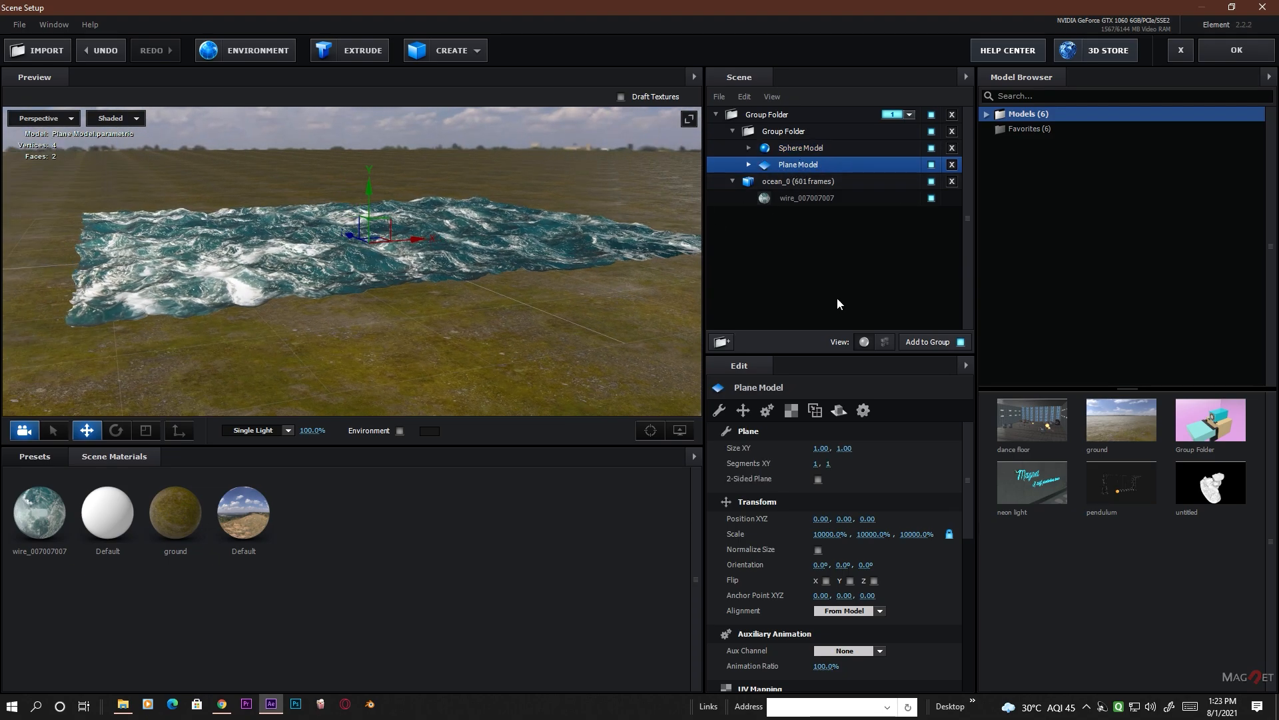
{"action": "left_click_drag", "start_coordinate": [415, 344], "coordinate": [647, 292]}
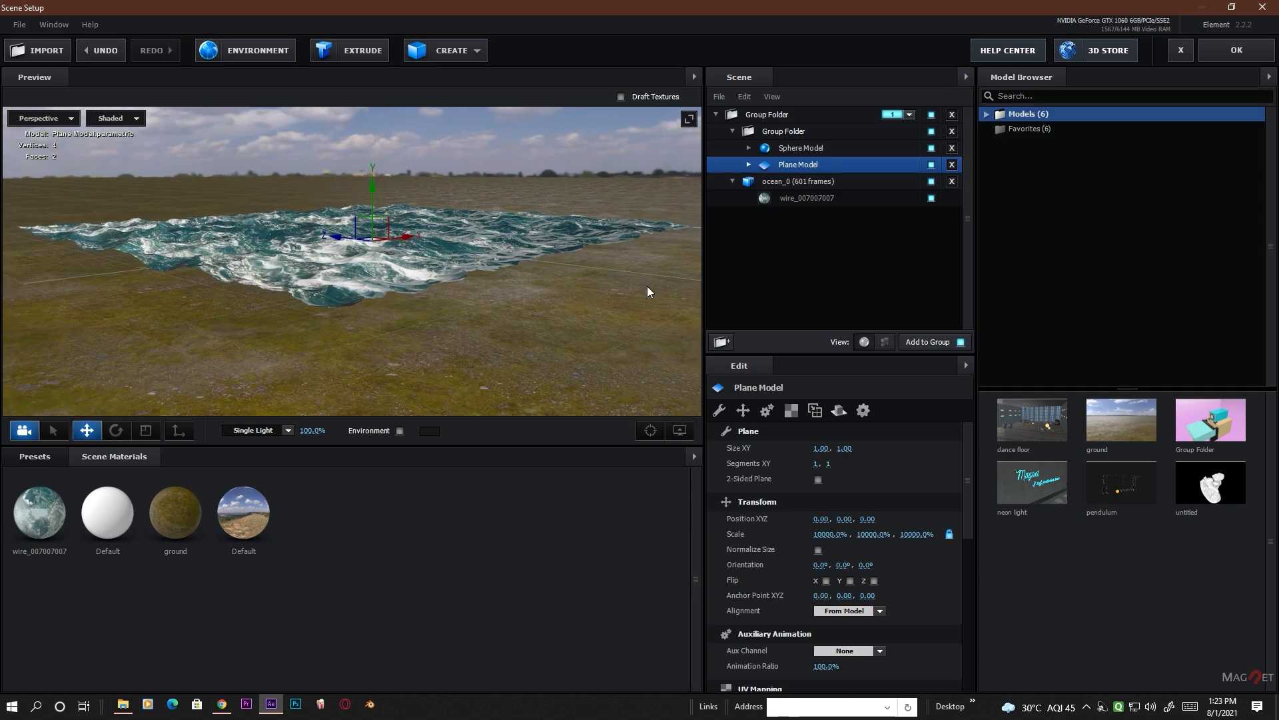
{"action": "left_click", "coordinate": [952, 165]}
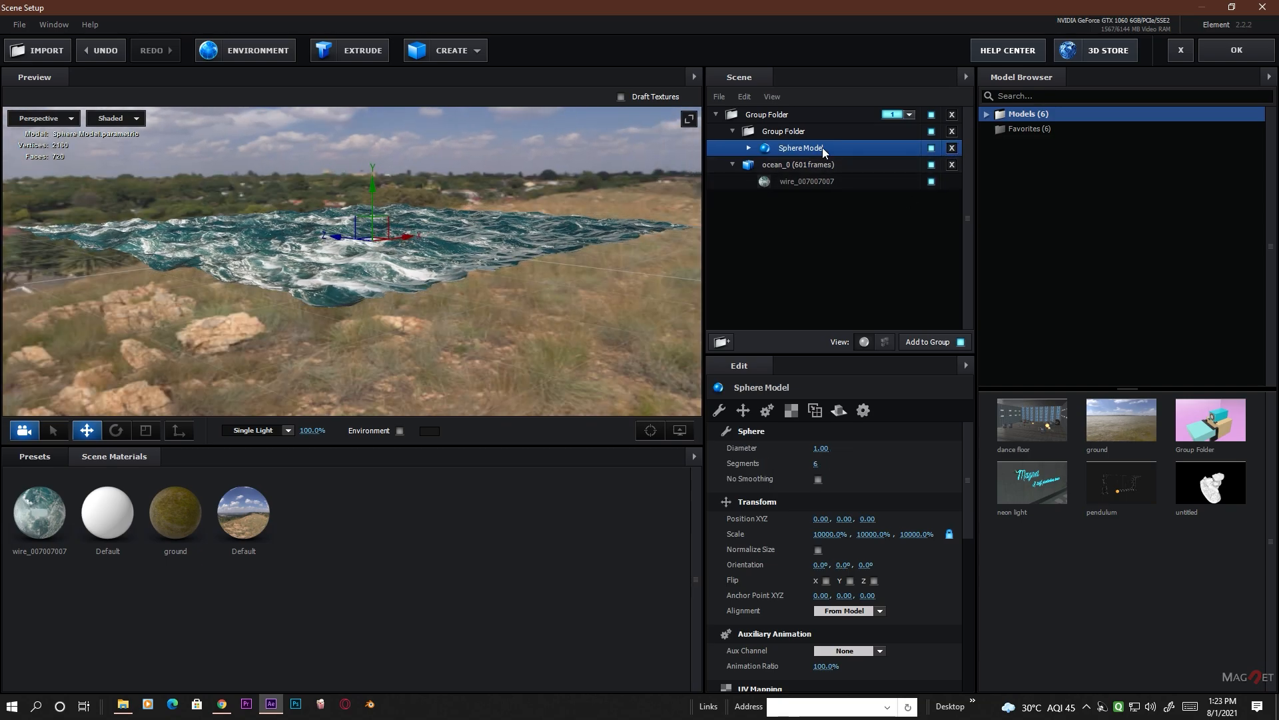
- Move the Sphere Model's group folder out of the ocean's folder to the top level and assign it to group 5
{"action": "left_click", "coordinate": [781, 134]}
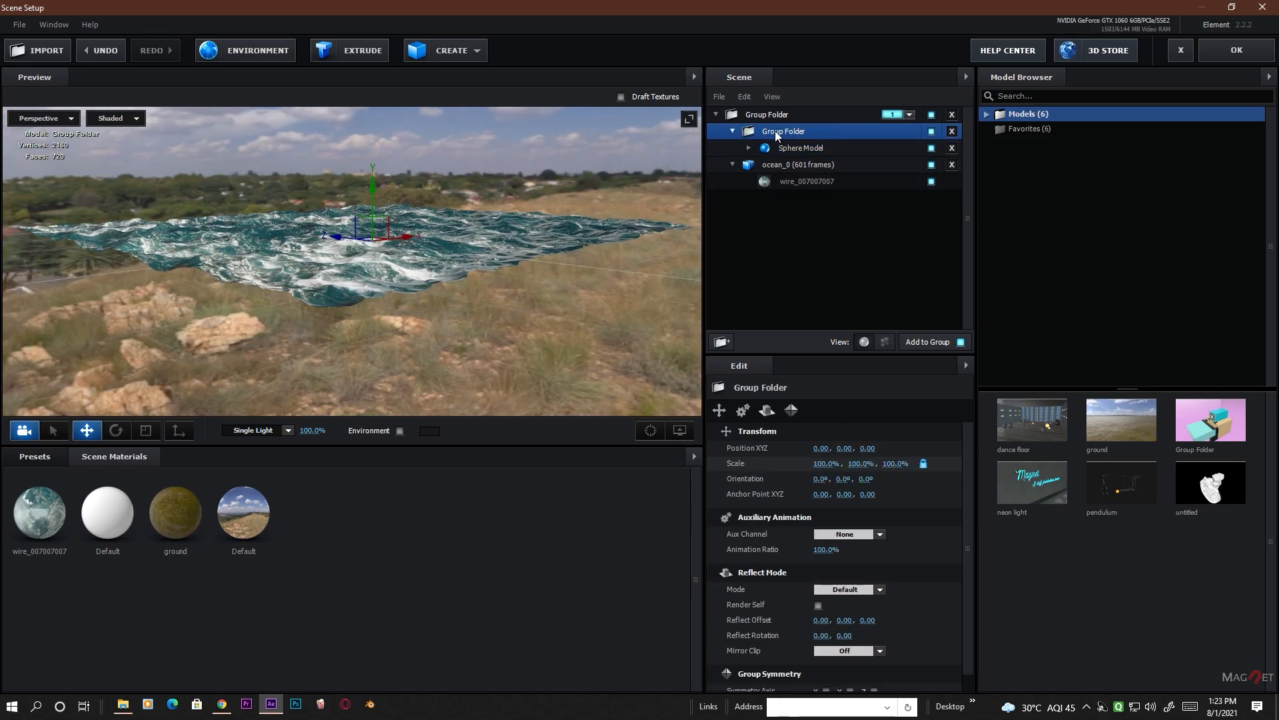
{"action": "left_click_drag", "start_coordinate": [777, 136], "coordinate": [769, 167]}
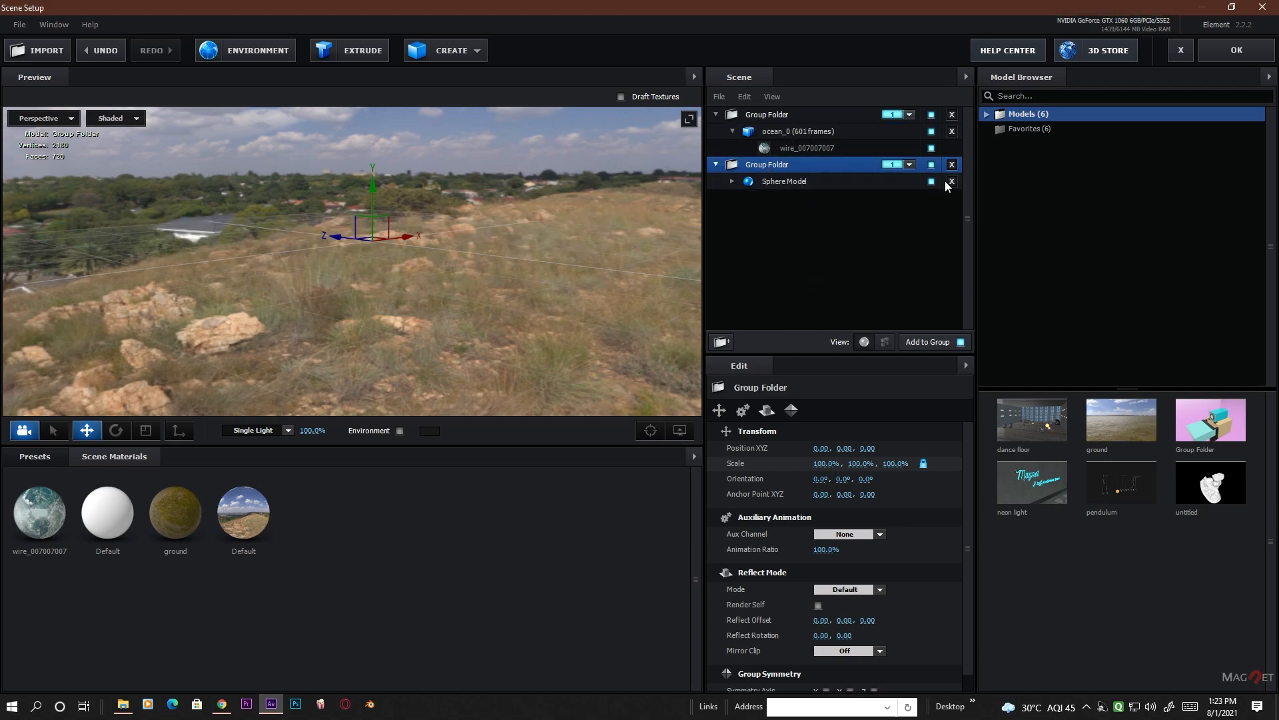
{"action": "left_click", "coordinate": [910, 165]}
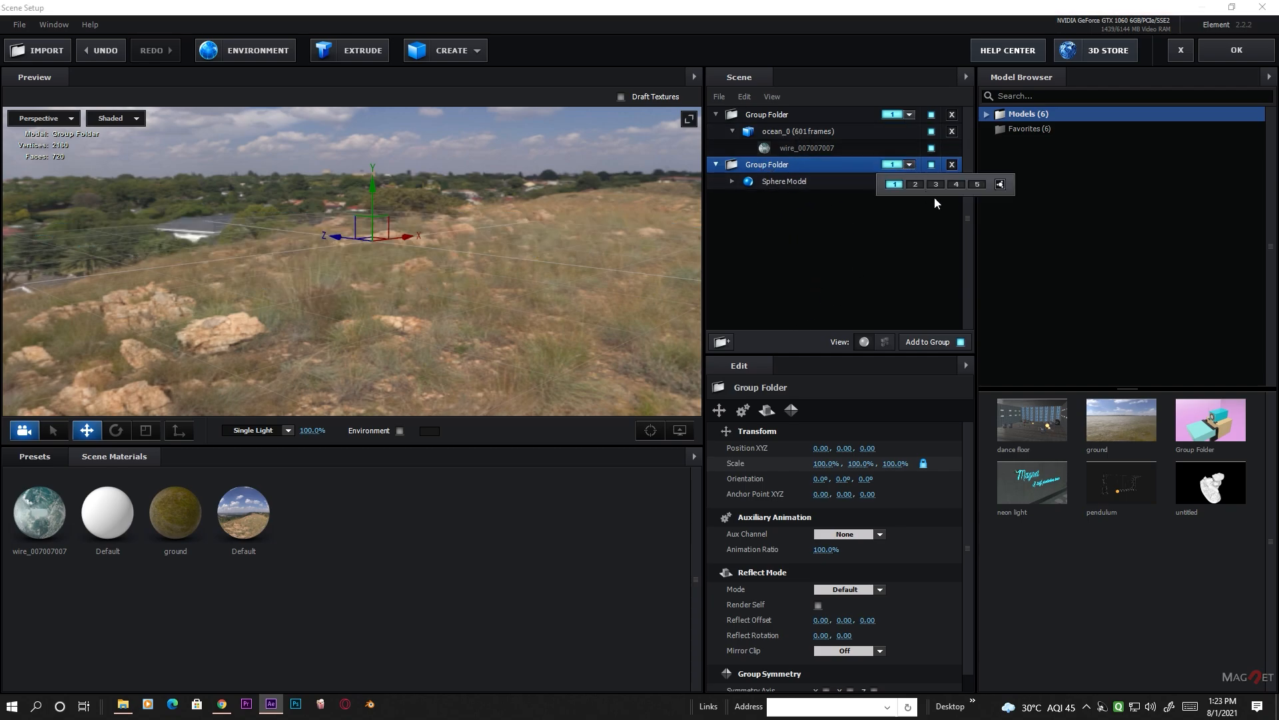
{"action": "left_click", "coordinate": [978, 185]}
- Examine the ocean, the surrounding environment sphere and the ocean material separately in the preview
{"action": "left_click", "coordinate": [788, 132]}
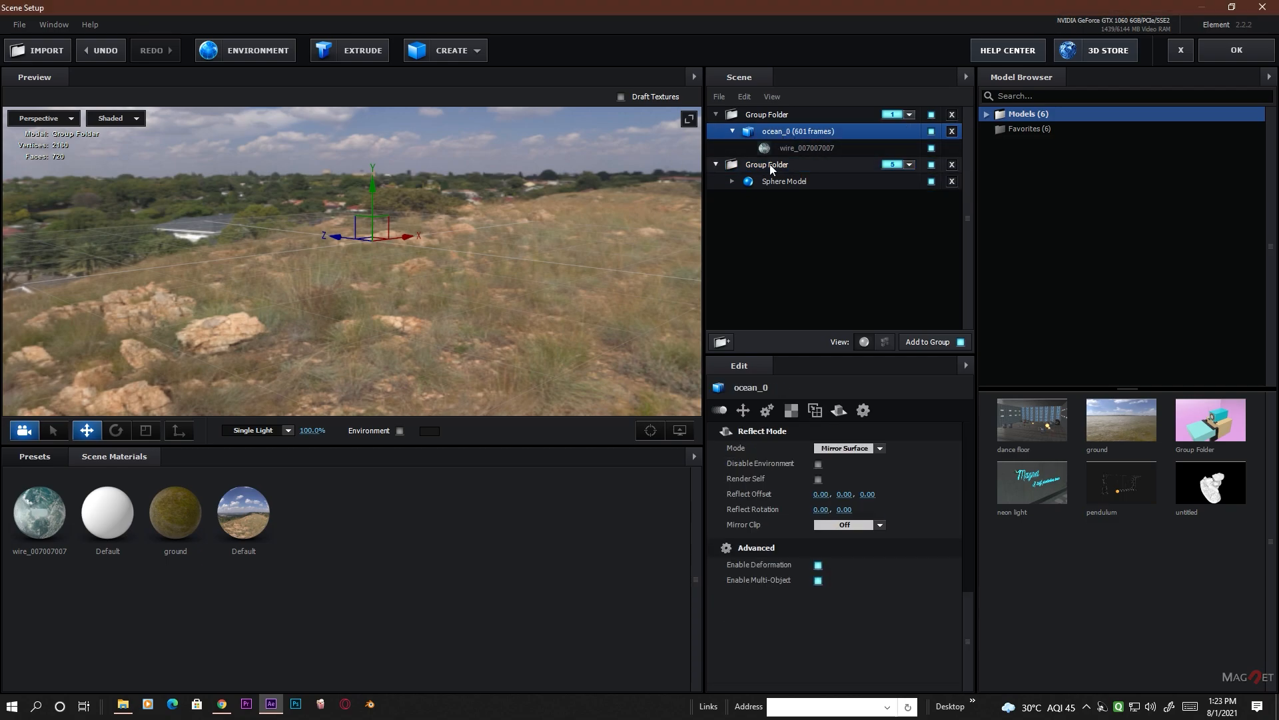
{"action": "left_click_drag", "start_coordinate": [512, 301], "coordinate": [431, 320]}
{"action": "scroll", "coordinate": [431, 319], "scroll_direction": "up", "scroll_amount": 3}
{"action": "scroll", "coordinate": [431, 318], "scroll_direction": "down", "scroll_amount": 3}
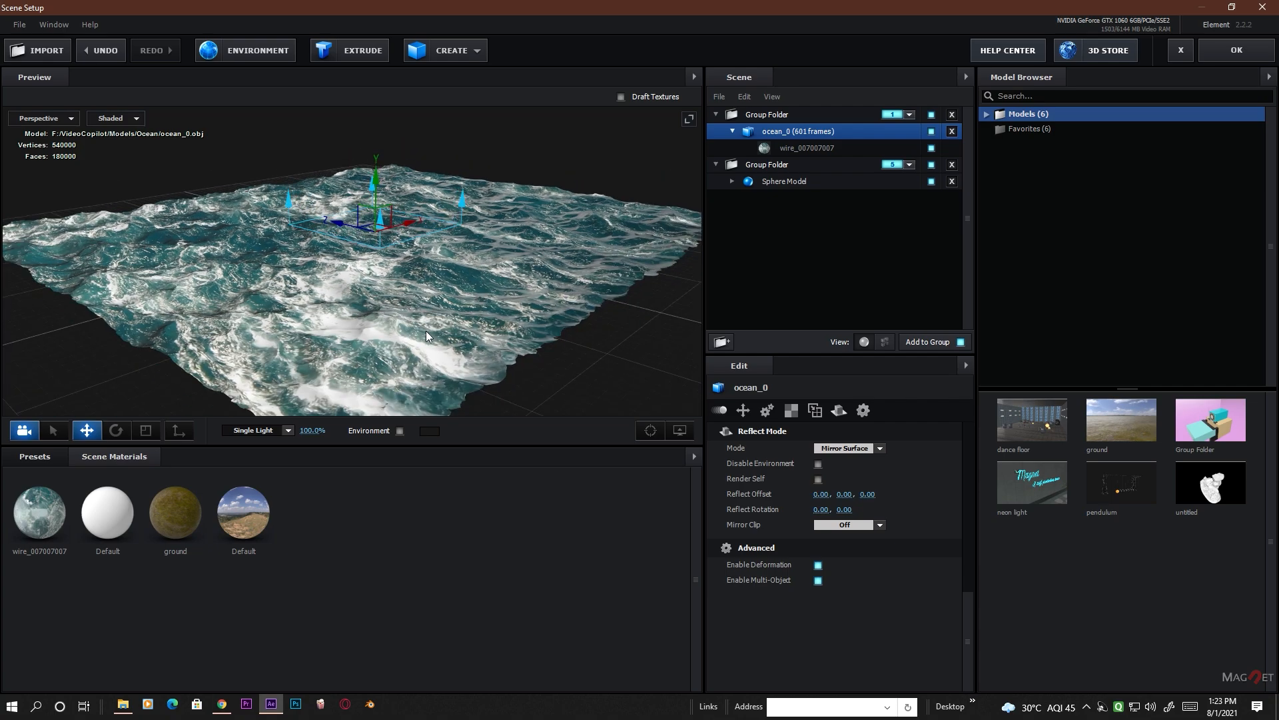
{"action": "left_click_drag", "start_coordinate": [553, 282], "coordinate": [542, 290]}
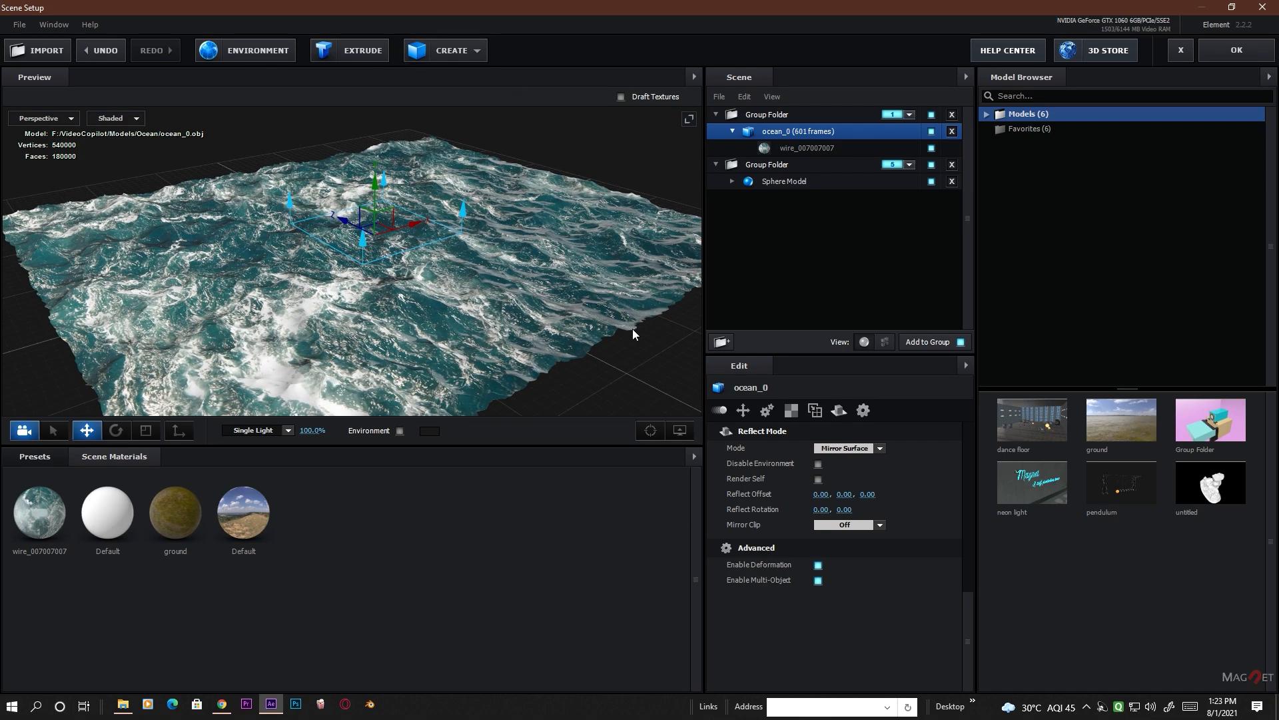
{"action": "left_click", "coordinate": [790, 182]}
{"action": "left_click_drag", "start_coordinate": [474, 342], "coordinate": [465, 302]}
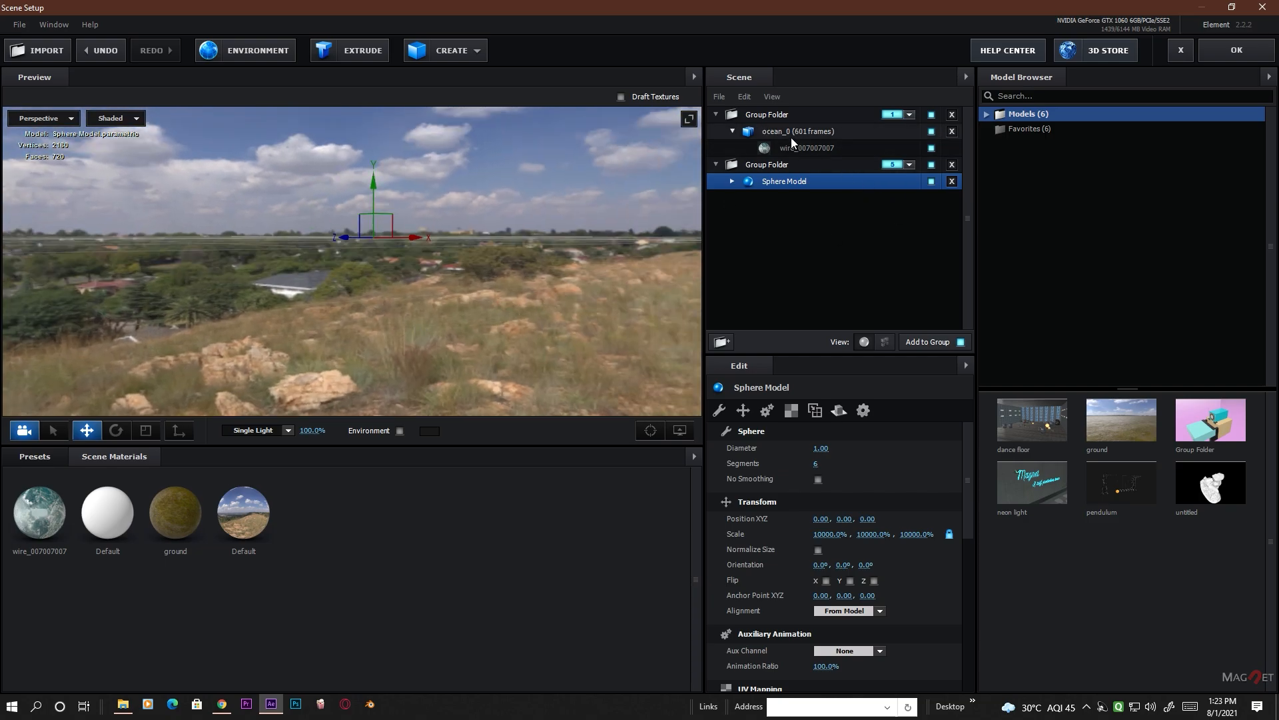
{"action": "left_click", "coordinate": [790, 136]}
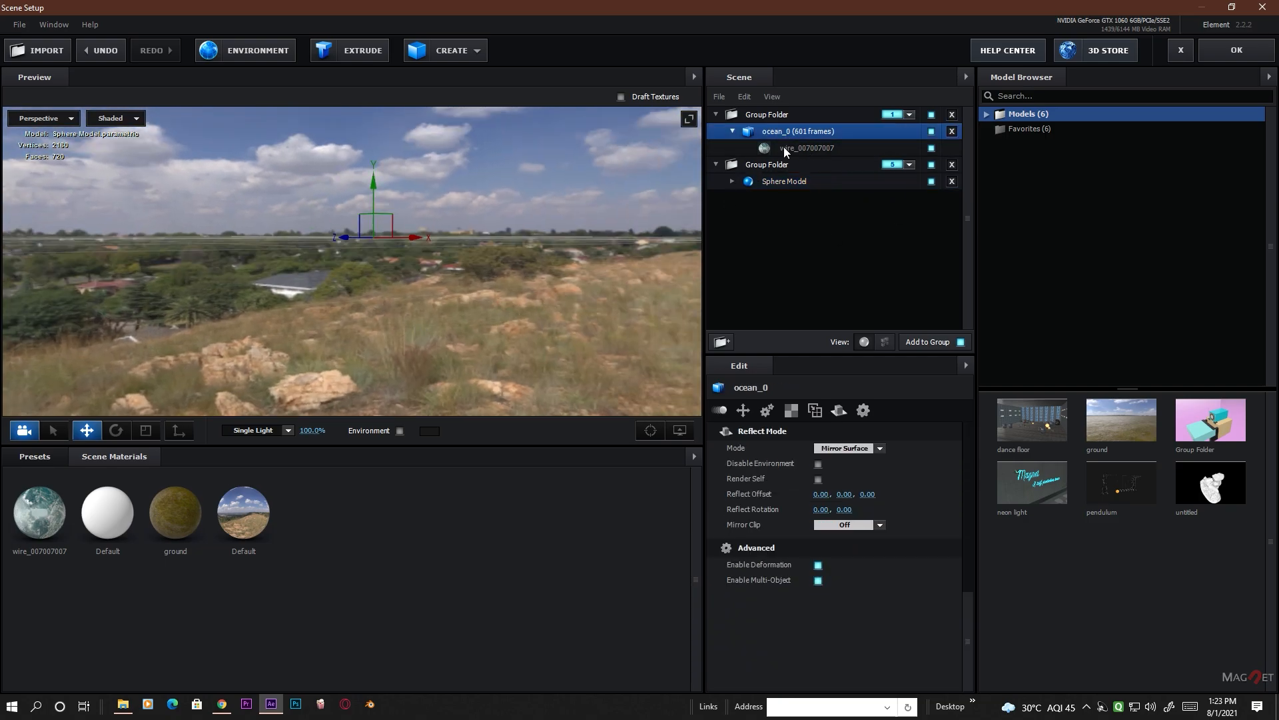
{"action": "left_click", "coordinate": [783, 146]}
{"action": "left_click_drag", "start_coordinate": [446, 307], "coordinate": [409, 310]}
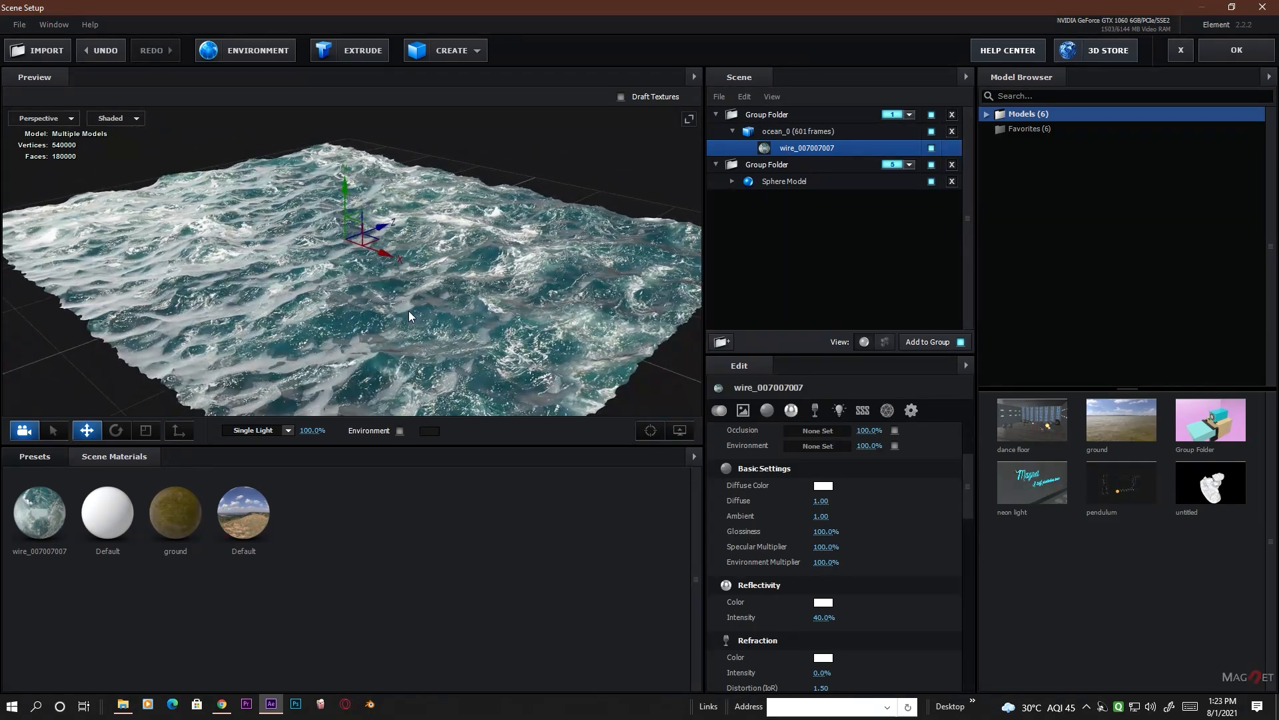
- Show the MAGNET HDRI pack environment presets and widen the area for their thumbnails
{"action": "left_click", "coordinate": [40, 457]}
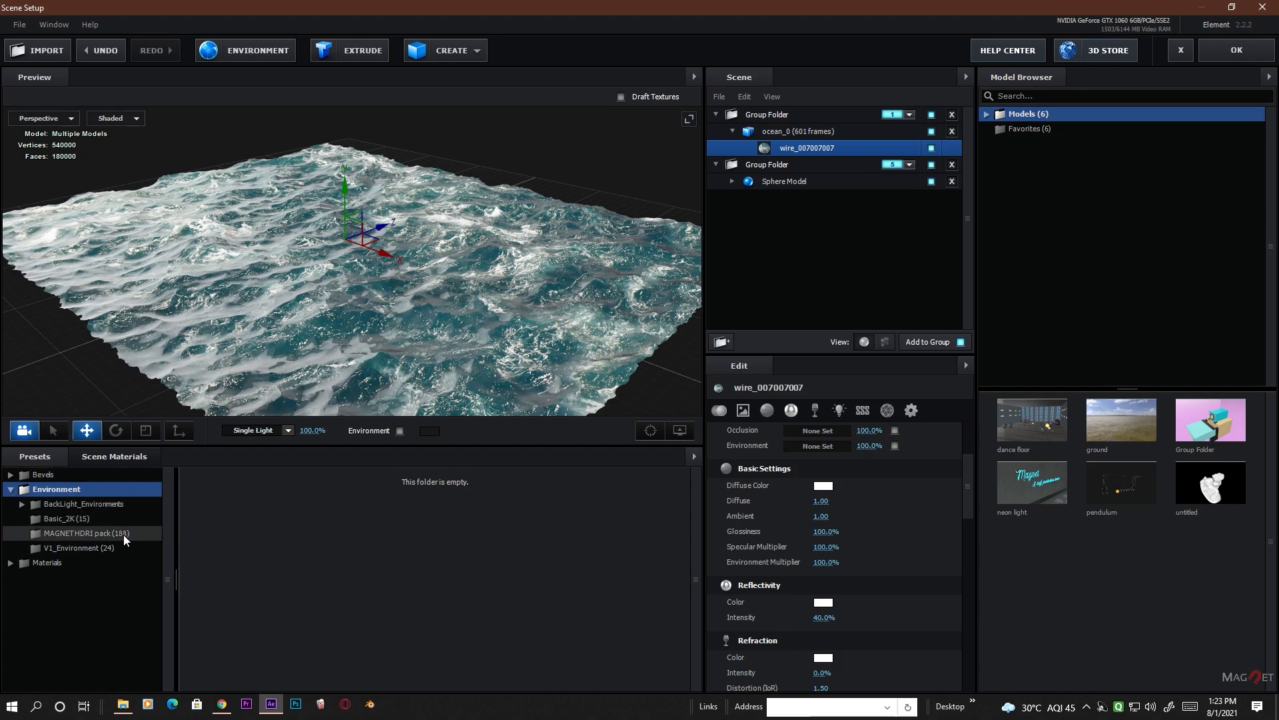
{"action": "left_click", "coordinate": [52, 534]}
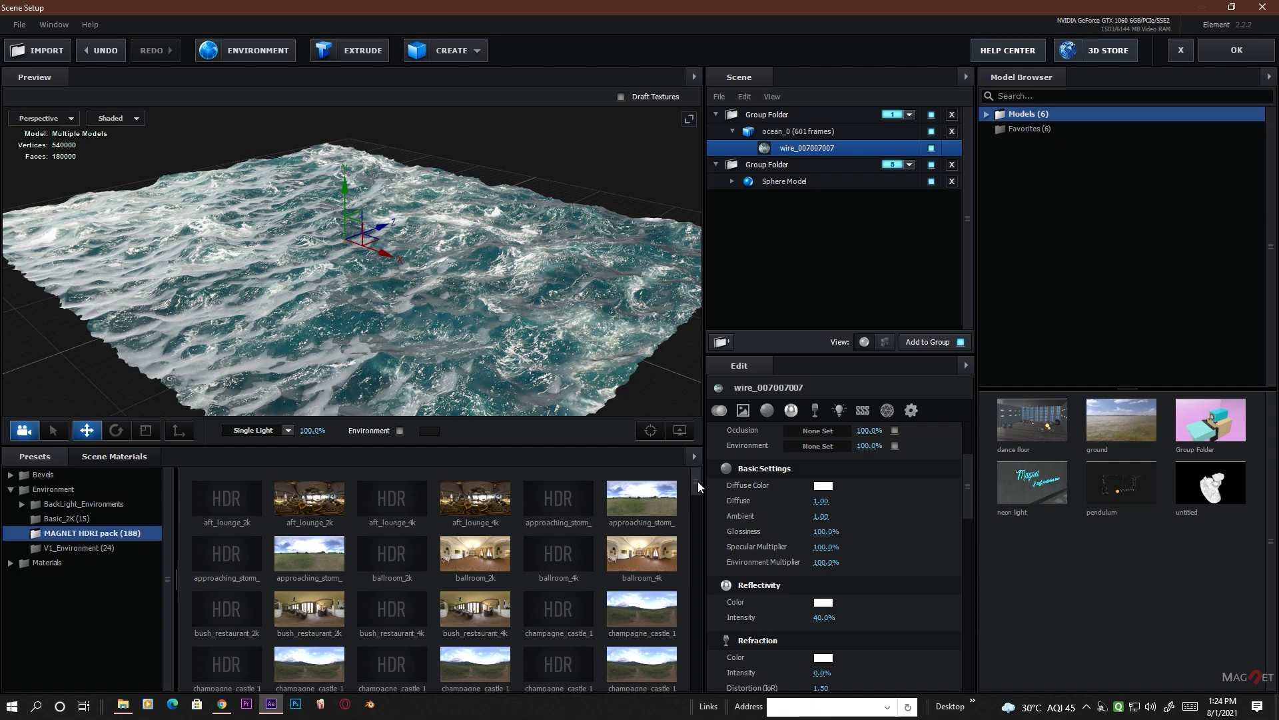
{"action": "mouse_move", "coordinate": [697, 481]}
{"action": "left_mouse_down"}
{"action": "mouse_move", "coordinate": [697, 681]}
{"action": "mouse_move", "coordinate": [697, 482]}
{"action": "left_mouse_up"}
{"action": "left_click_drag", "start_coordinate": [181, 478], "coordinate": [112, 478]}
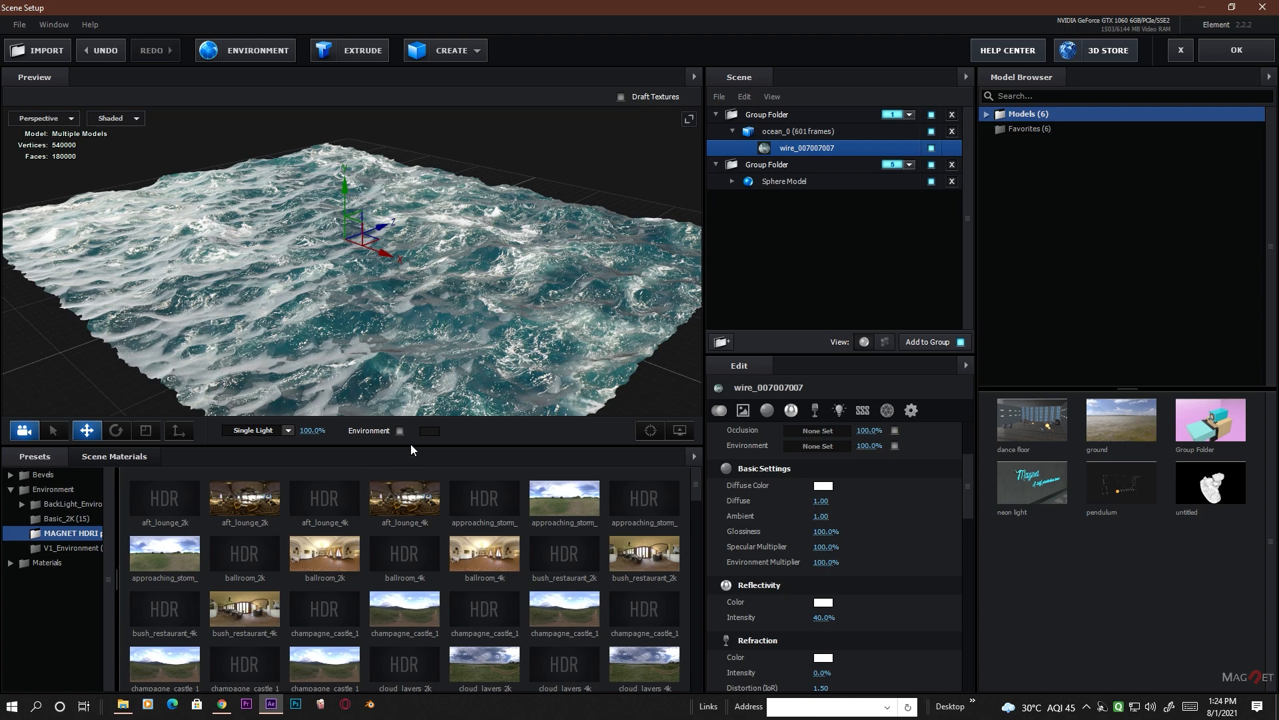
- Enlarge the preset thumbnail area and examine the Sphere Model's sky and horizon in the preview
{"action": "left_click_drag", "start_coordinate": [413, 448], "coordinate": [433, 398]}
{"action": "left_click_drag", "start_coordinate": [697, 409], "coordinate": [702, 466]}
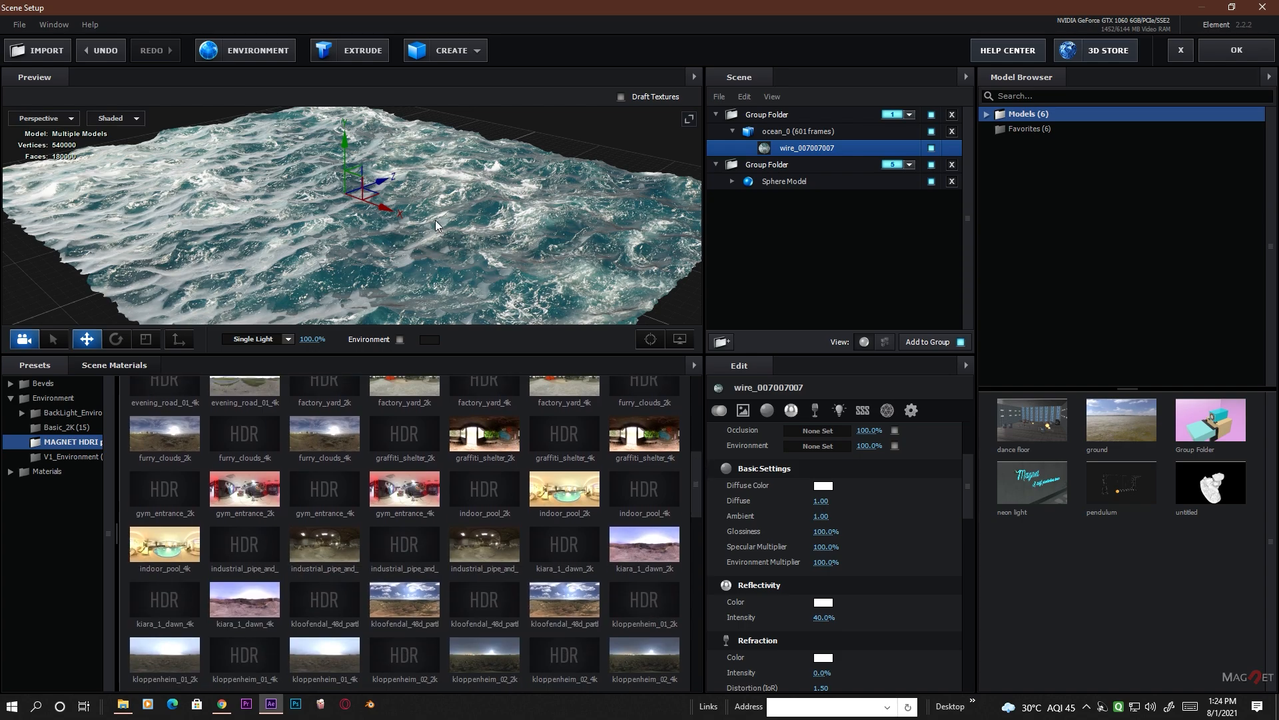
{"action": "left_click", "coordinate": [806, 183]}
{"action": "left_click_drag", "start_coordinate": [525, 166], "coordinate": [493, 177]}
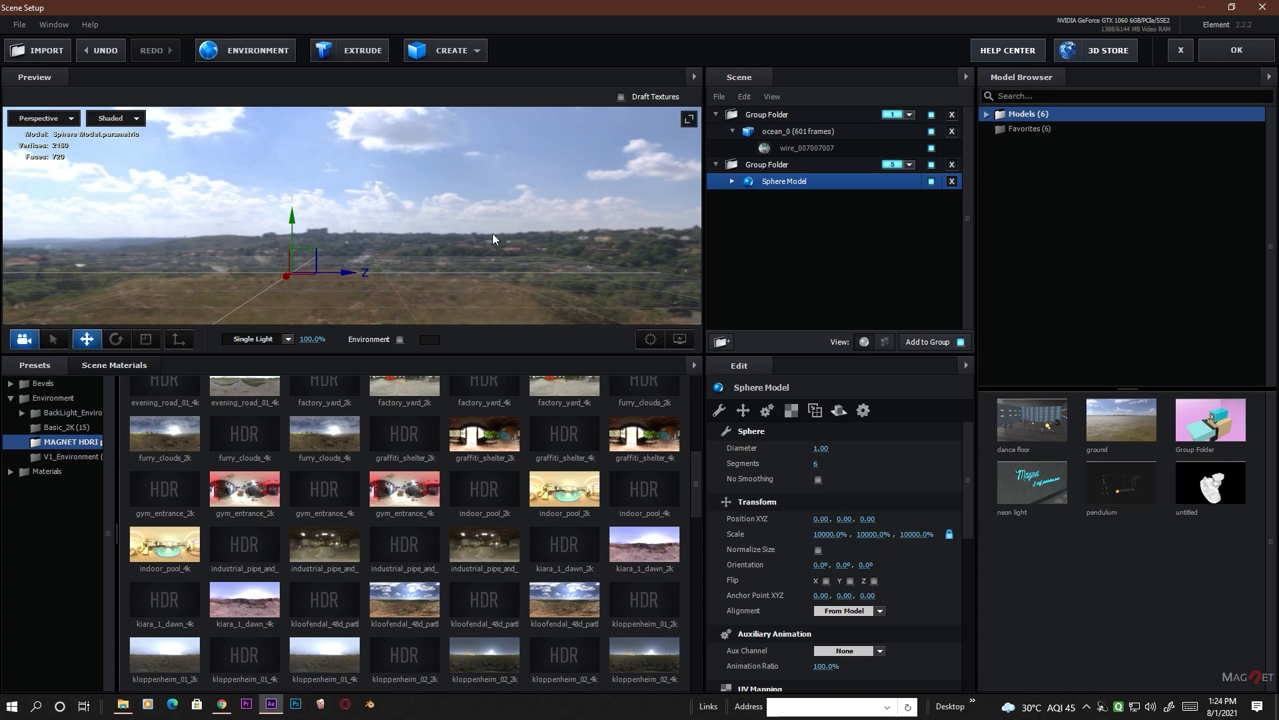
{"action": "left_click_drag", "start_coordinate": [493, 235], "coordinate": [402, 226]}
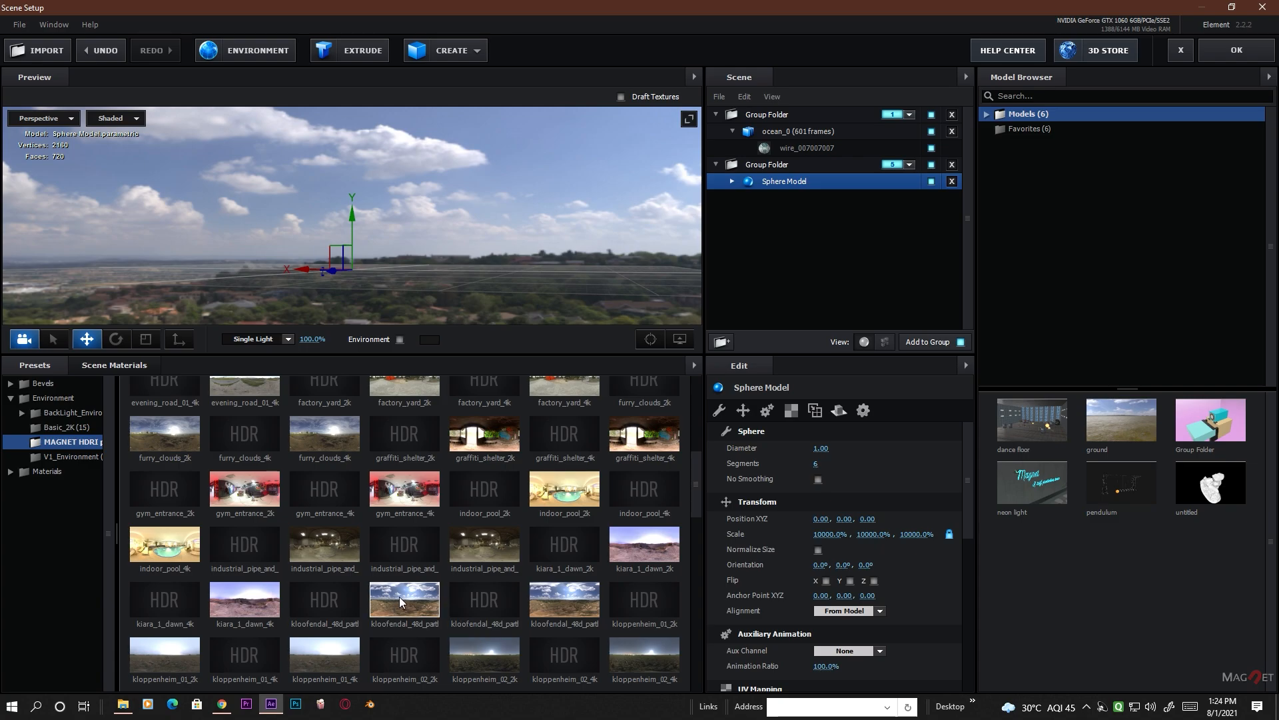
- Replace the scene environment with the kloofendal_48d_partly_cloudy_2k preset and accept the texture
{"action": "left_click", "coordinate": [249, 53]}
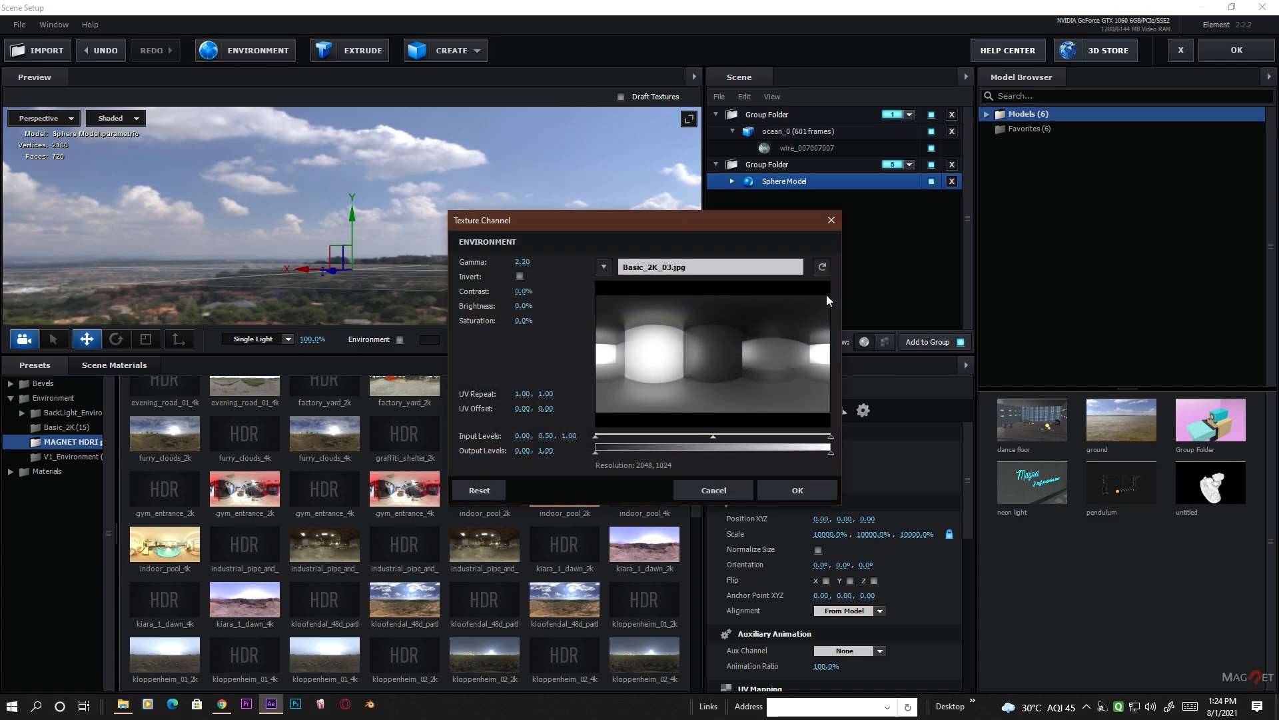
{"action": "left_click", "coordinate": [830, 222]}
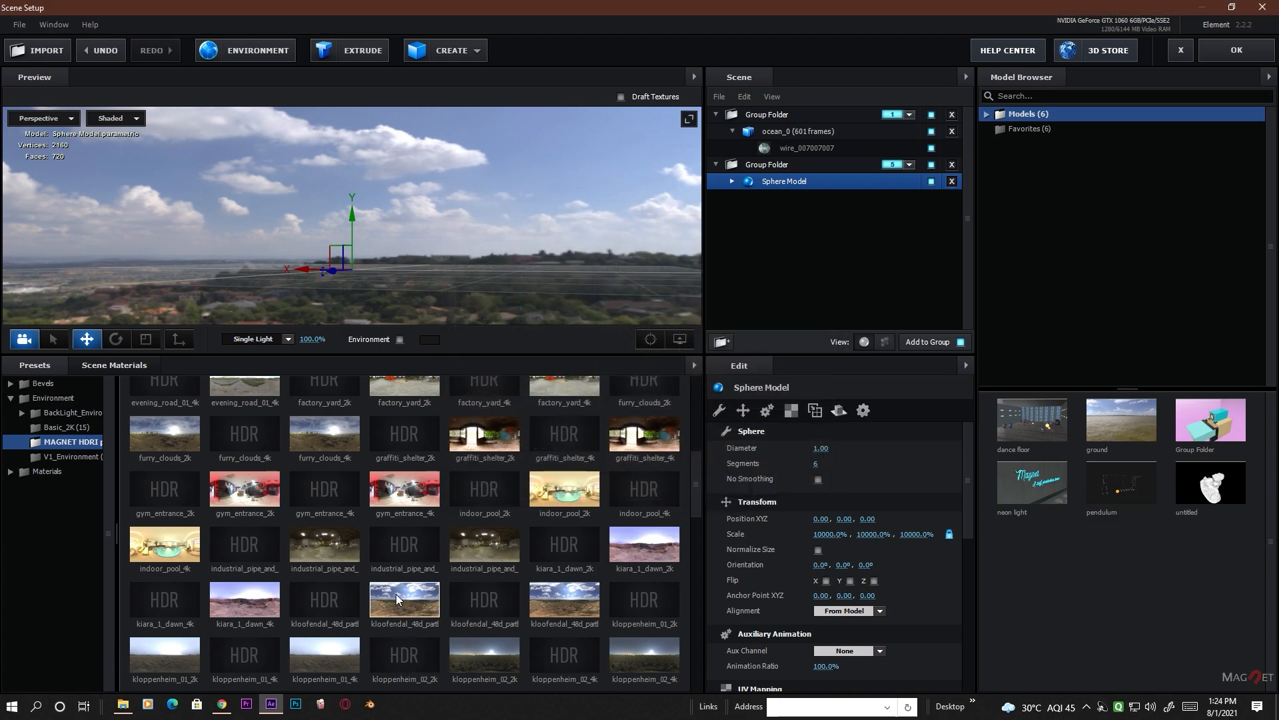
{"action": "left_click_drag", "start_coordinate": [402, 597], "coordinate": [264, 52]}
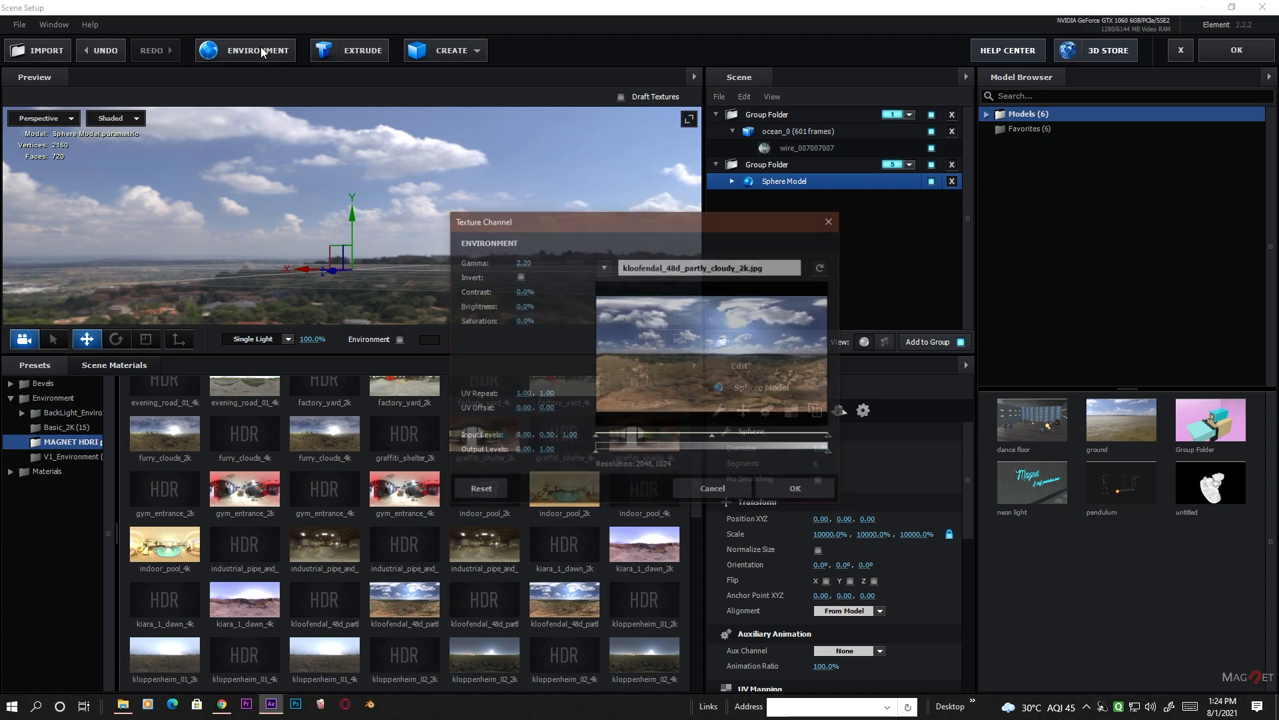
{"action": "left_click", "coordinate": [802, 492]}
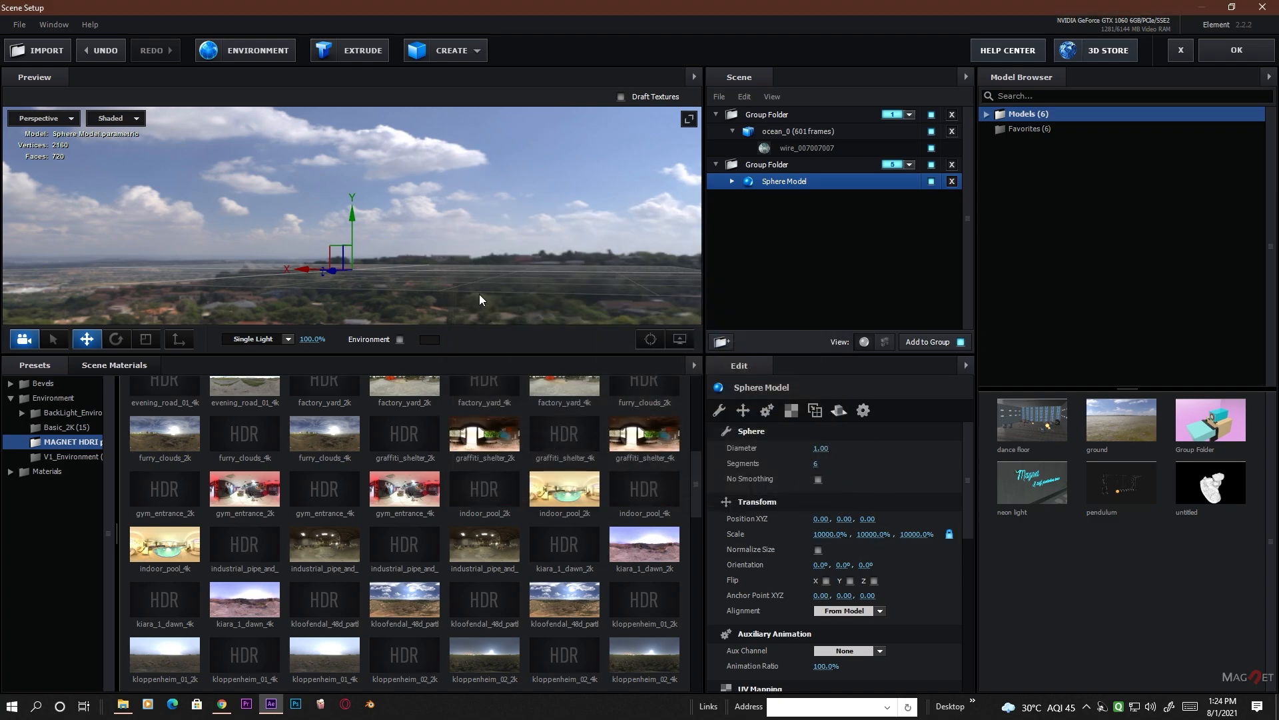
- Examine the ocean_0 surface and its wire_007007007 material up close from several angles, and accept the scene setup
{"action": "left_click_drag", "start_coordinate": [480, 295], "coordinate": [469, 247]}
{"action": "left_click", "coordinate": [789, 136]}
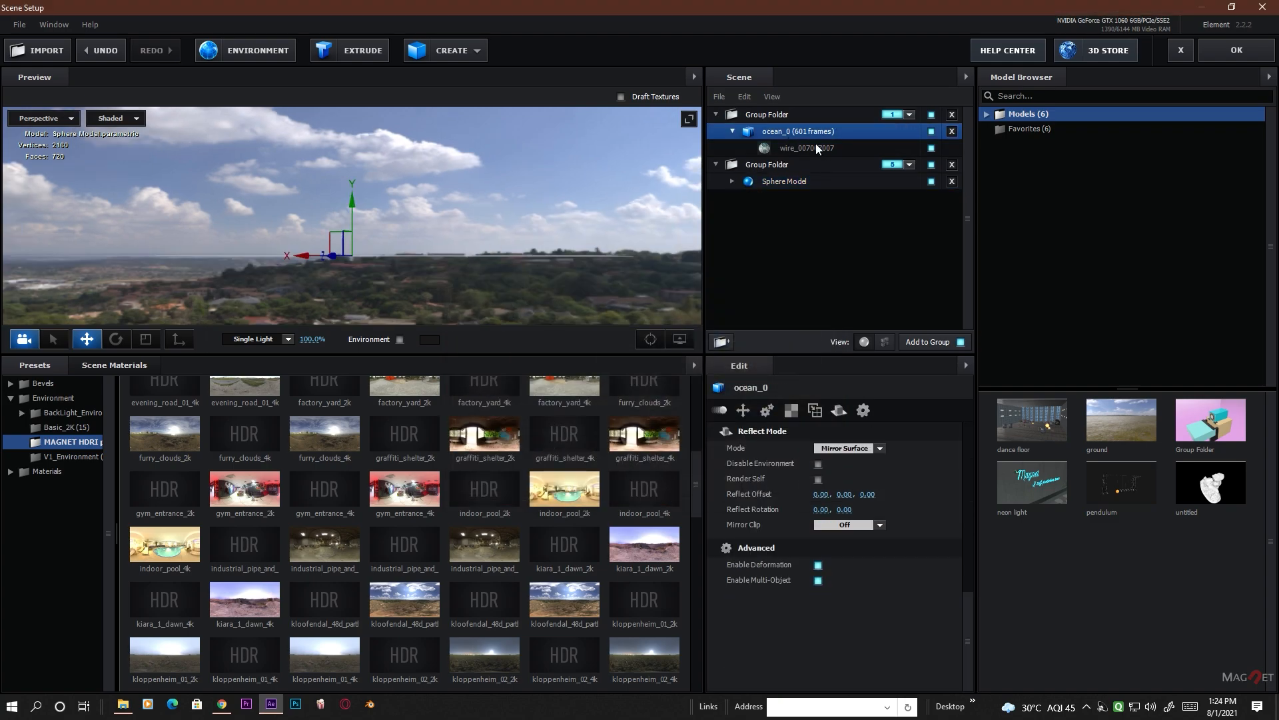
{"action": "left_click", "coordinate": [793, 133]}
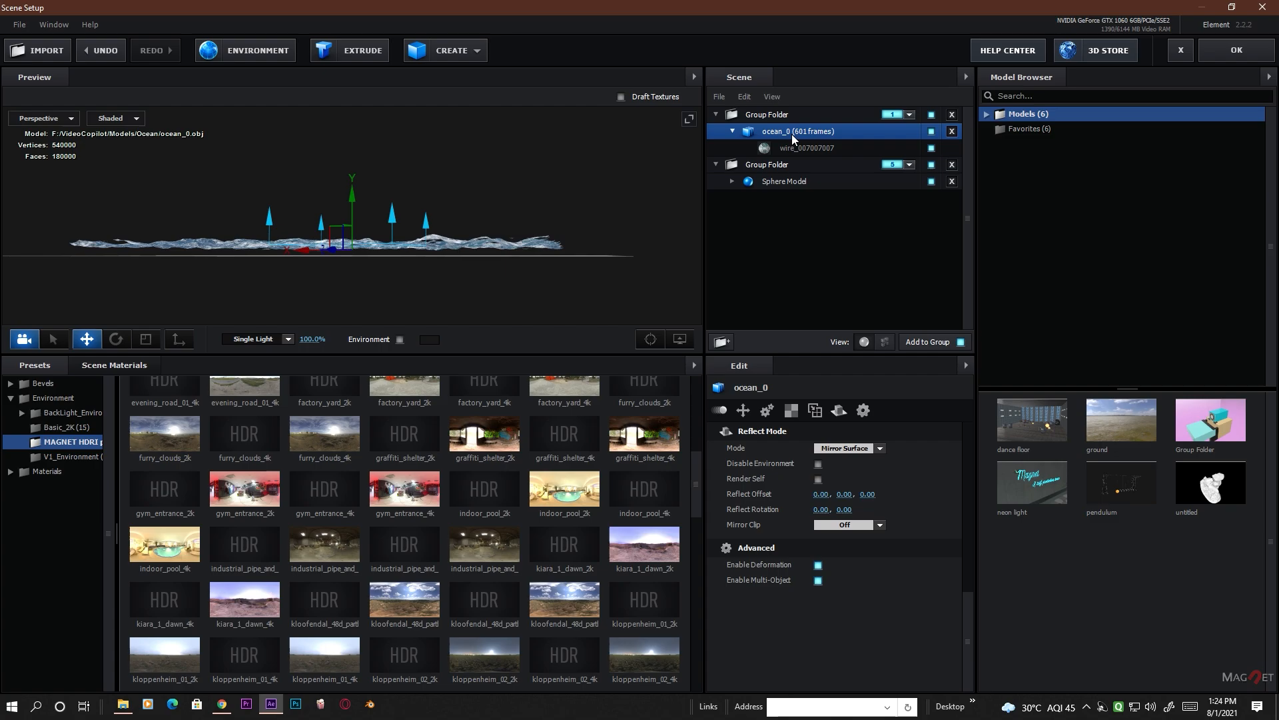
{"action": "left_click_drag", "start_coordinate": [426, 307], "coordinate": [457, 178]}
{"action": "scroll", "coordinate": [437, 301], "scroll_direction": "up", "scroll_amount": 3}
{"action": "scroll", "coordinate": [385, 226], "scroll_direction": "up", "scroll_amount": 2}
{"action": "scroll", "coordinate": [385, 226], "scroll_direction": "up", "scroll_amount": 2}
{"action": "scroll", "coordinate": [386, 211], "scroll_direction": "down", "scroll_amount": 5}
{"action": "scroll", "coordinate": [460, 294], "scroll_direction": "up", "scroll_amount": 3}
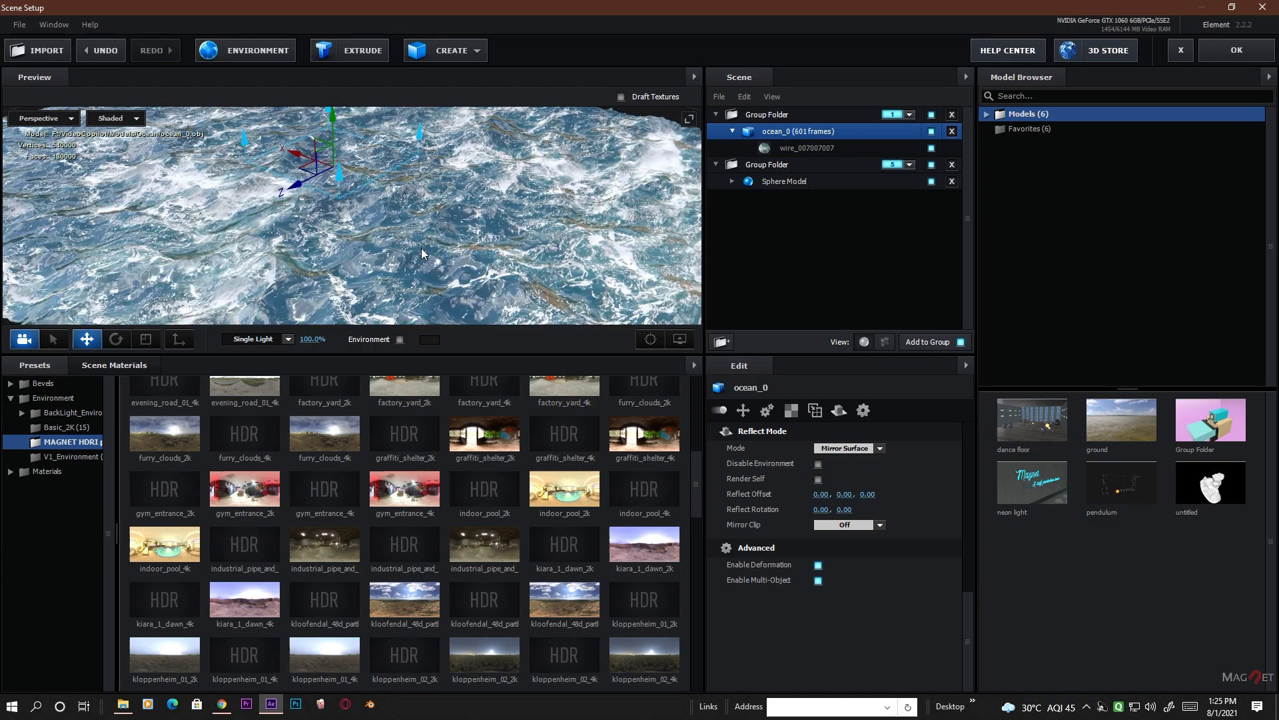
{"action": "left_click", "coordinate": [807, 147]}
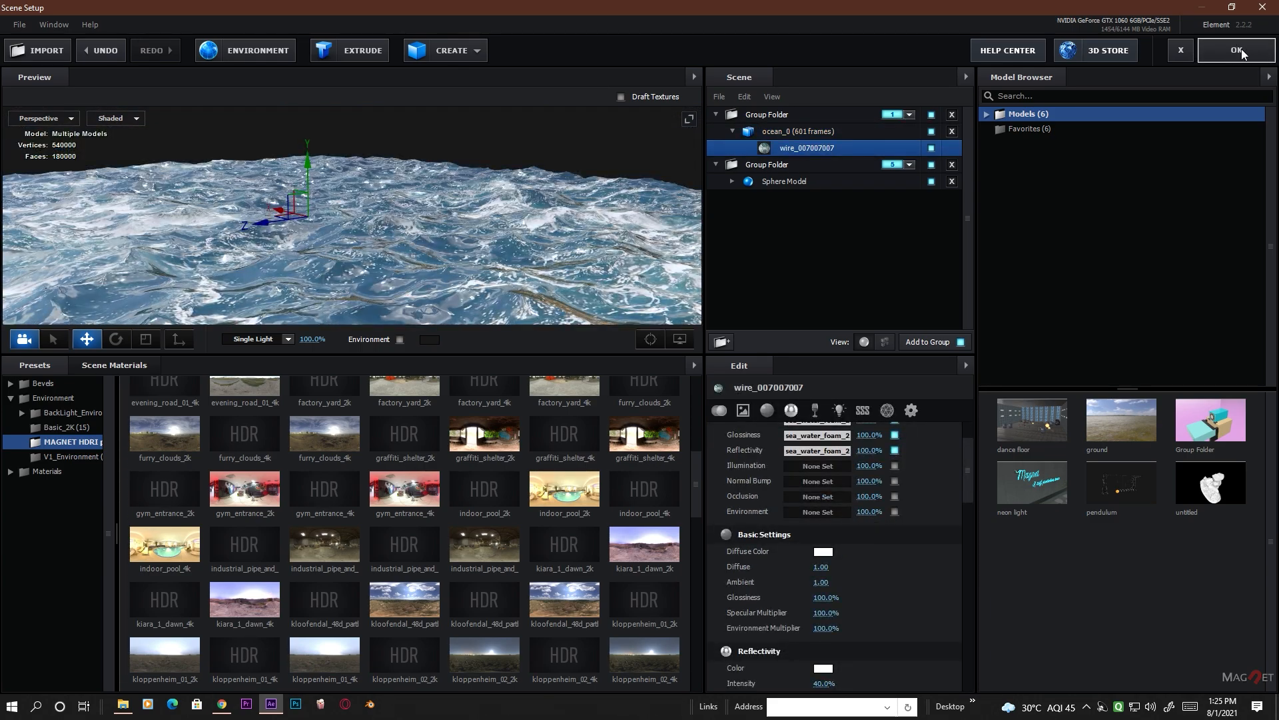
{"action": "left_click", "coordinate": [1241, 49]}
- Add a two-node camera with the 24mm preset and orbit it to look down on the ocean patch at an angle
{"action": "left_click", "coordinate": [114, 22]}
{"action": "mouse_move", "coordinate": [125, 42]}
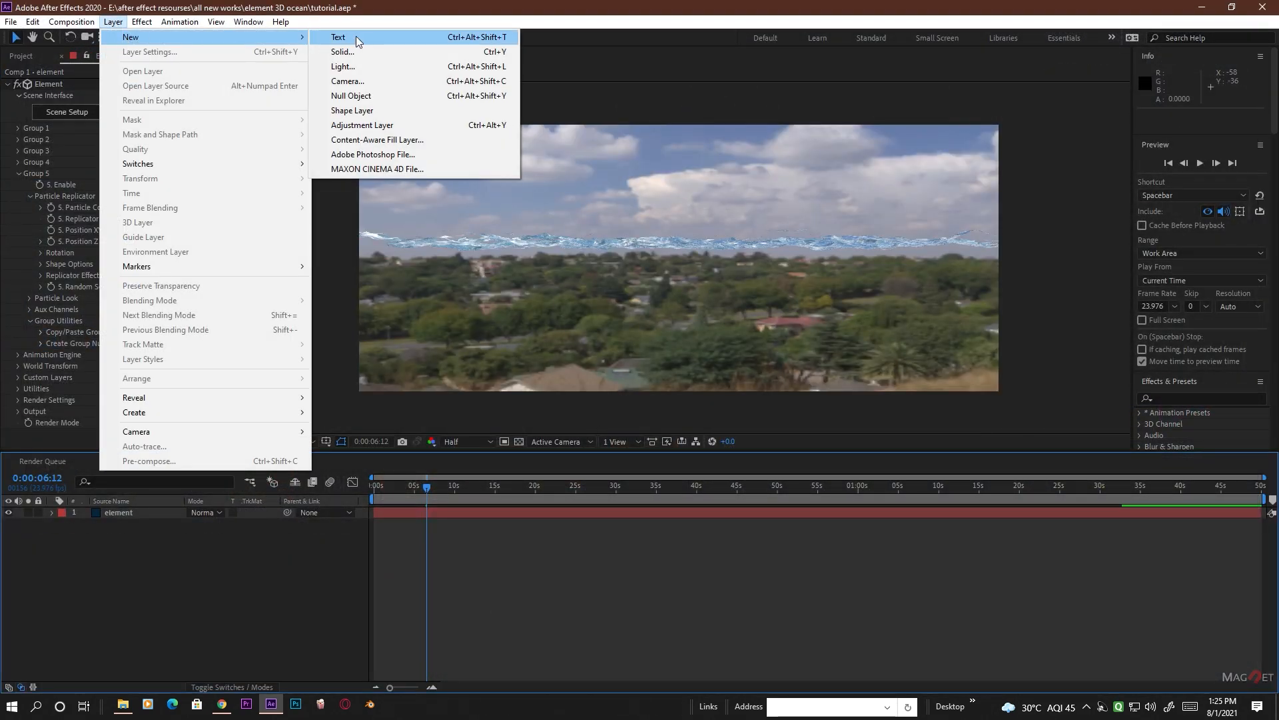
{"action": "left_click", "coordinate": [370, 81]}
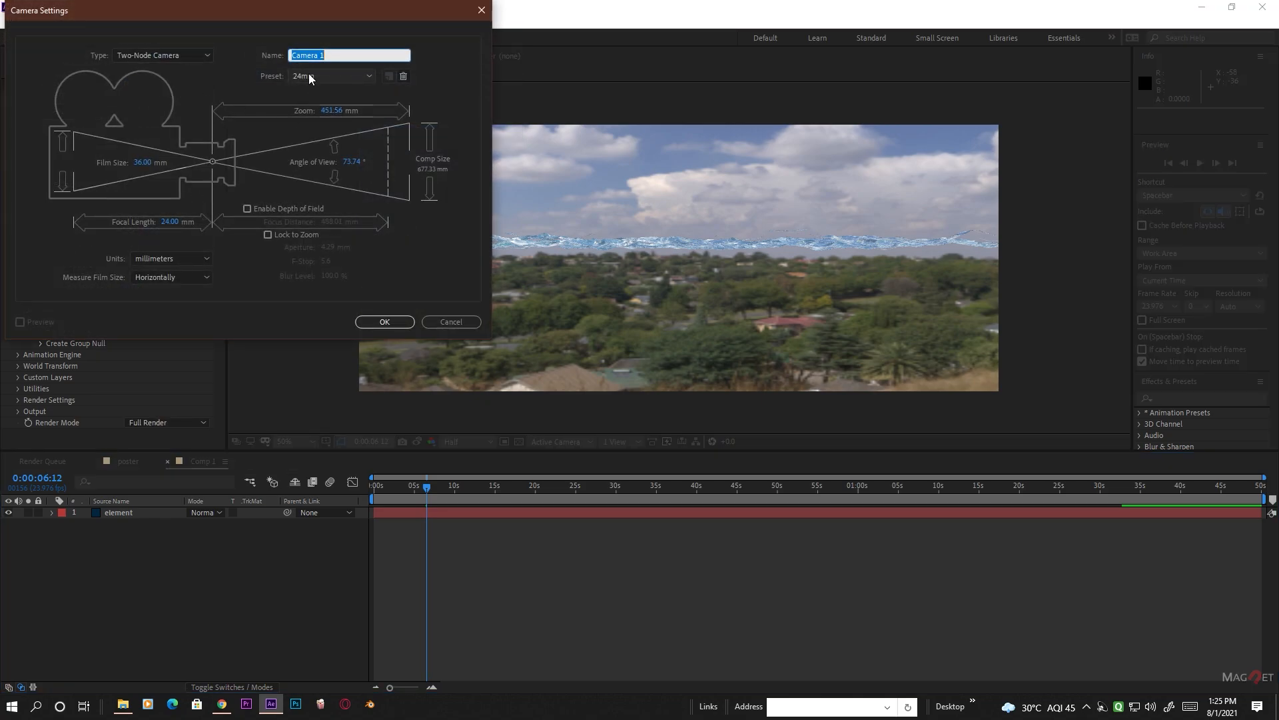
{"action": "left_click", "coordinate": [385, 321]}
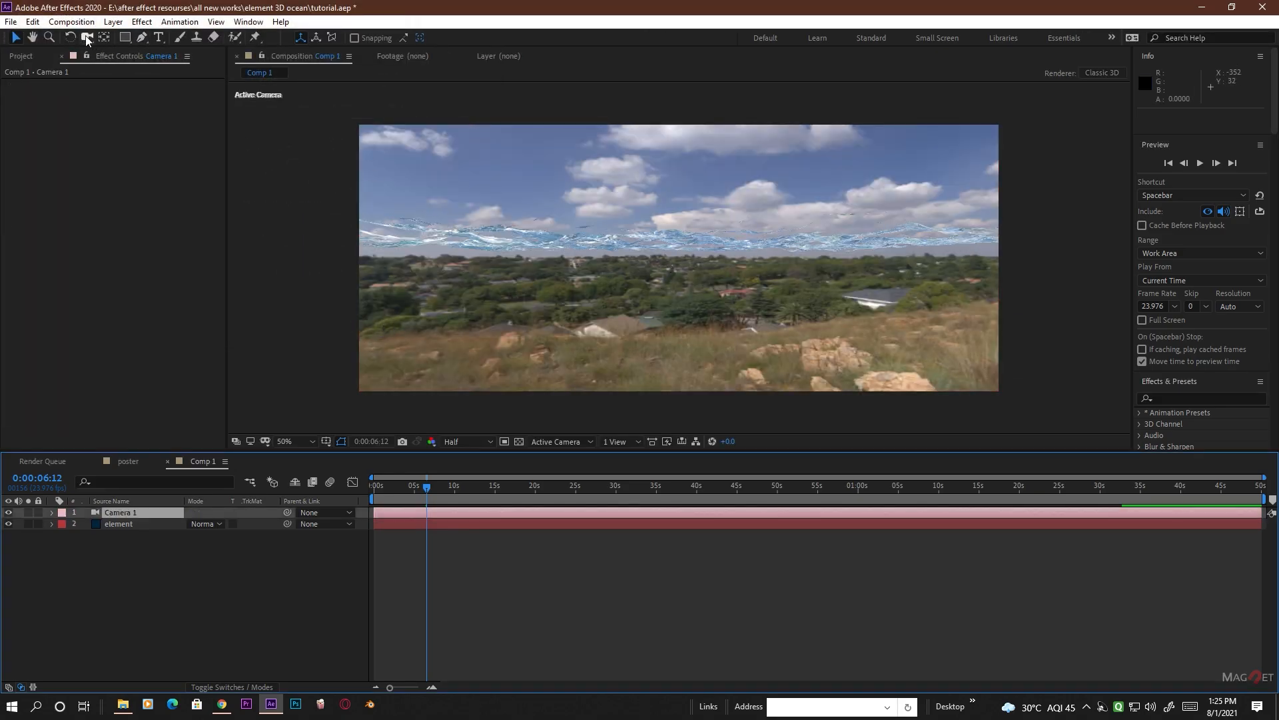
{"action": "left_click", "coordinate": [87, 38]}
{"action": "left_click_drag", "start_coordinate": [542, 281], "coordinate": [698, 309]}
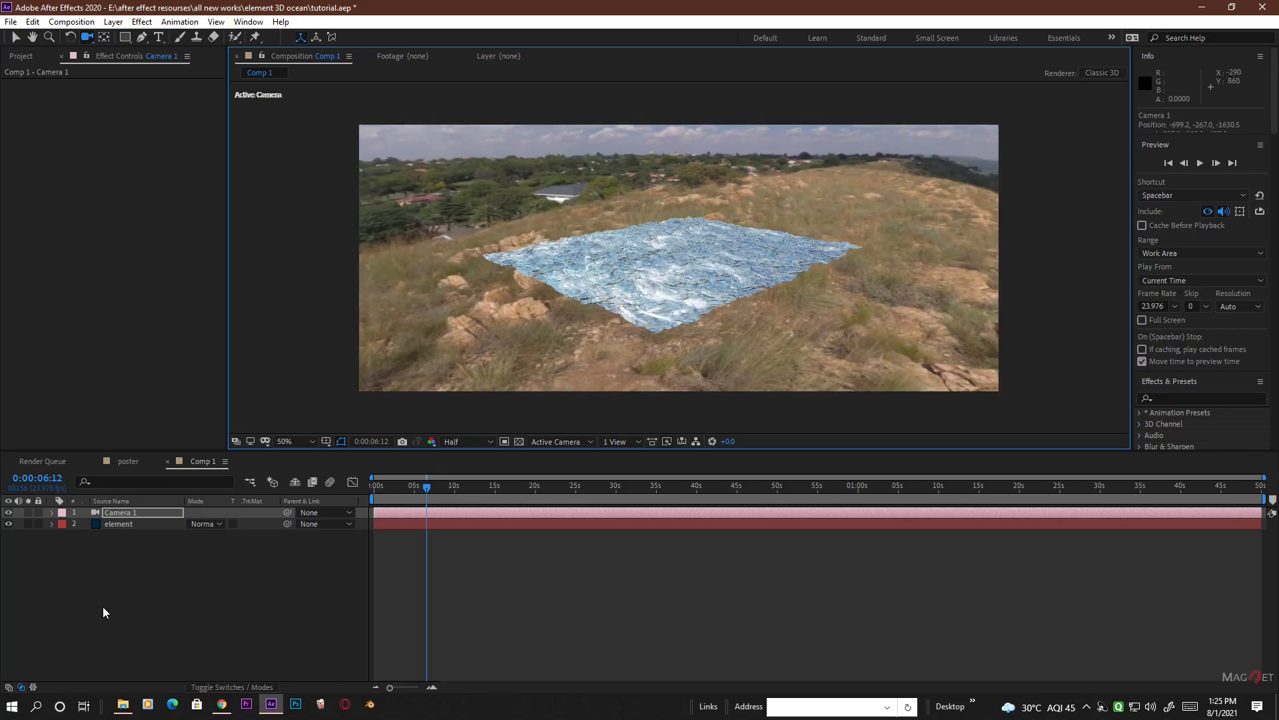
- Replicate the ocean in Group 1 of the element layer using the Plane shape, particle count 97 and shape scale 466.20
{"action": "left_click", "coordinate": [123, 526]}
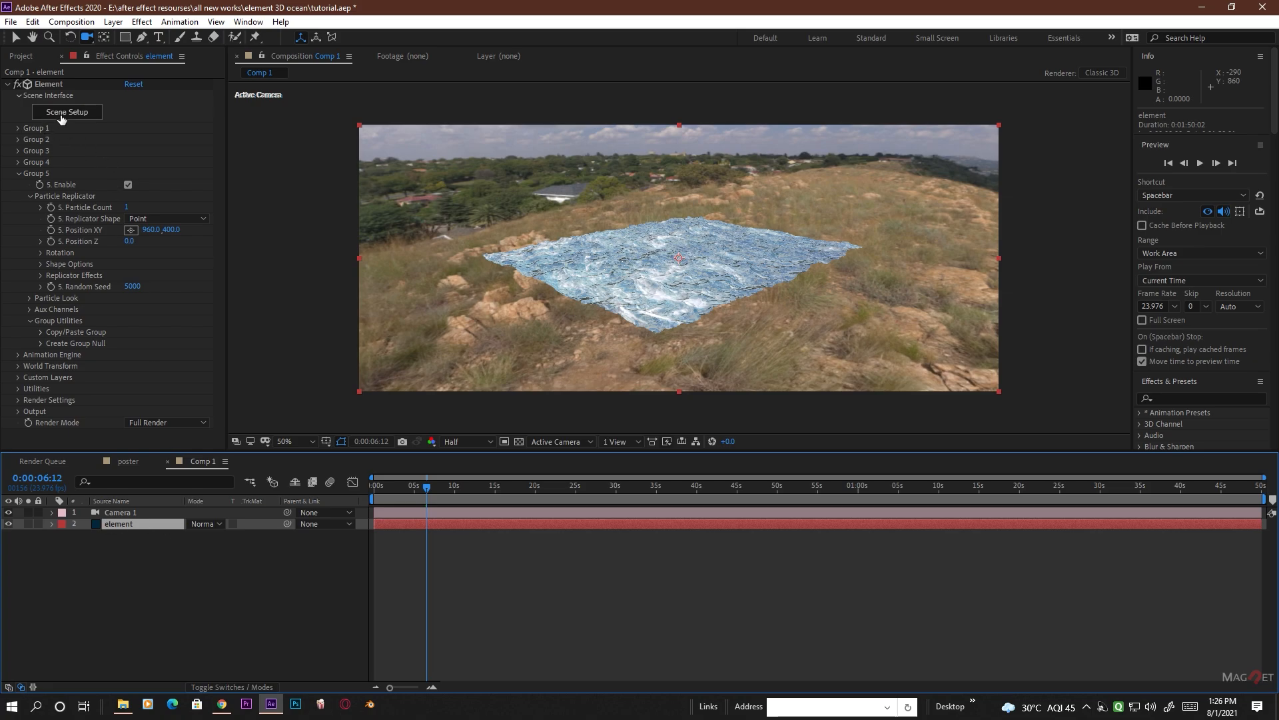
{"action": "left_click", "coordinate": [18, 128]}
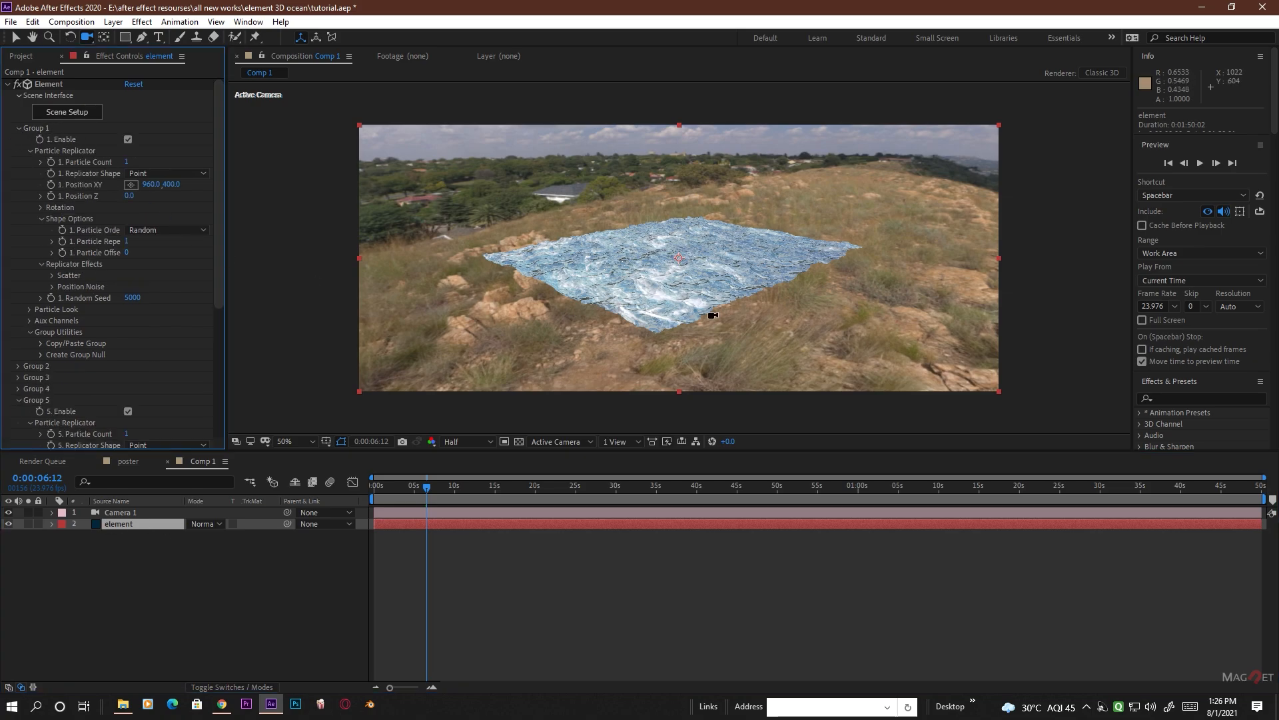
{"action": "left_click", "coordinate": [163, 174]}
{"action": "left_click", "coordinate": [157, 218]}
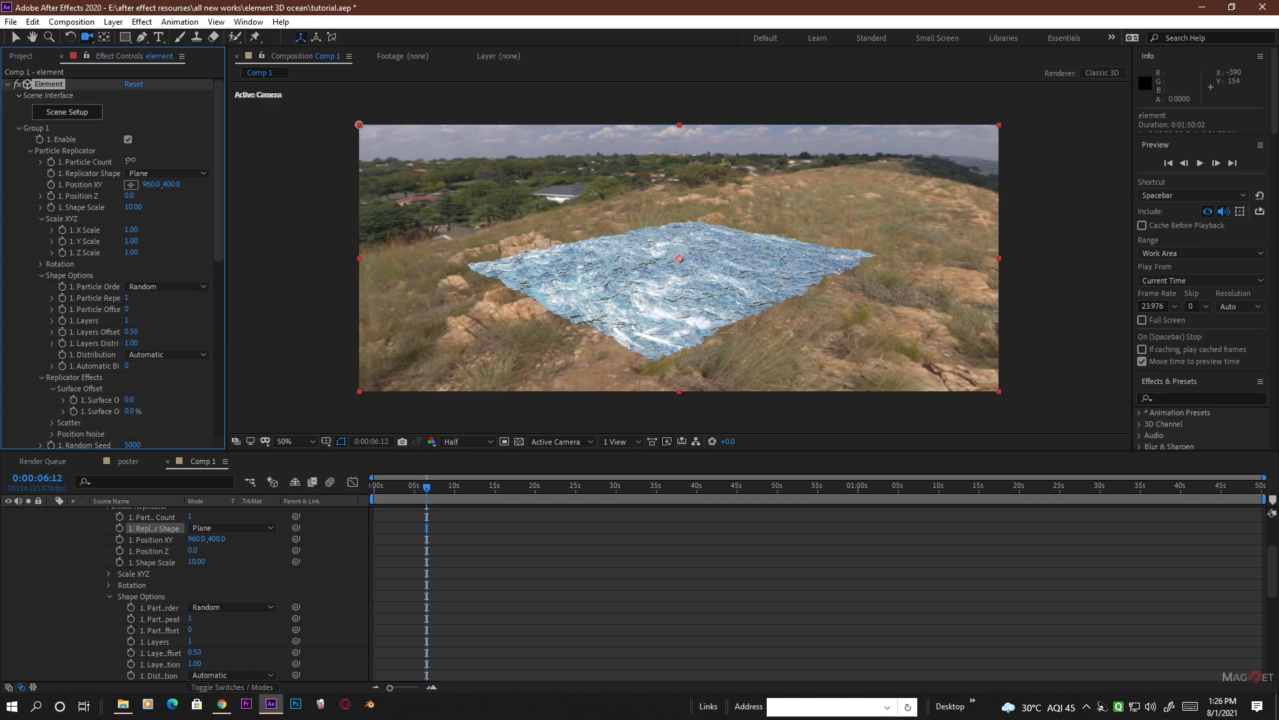
{"action": "left_click_drag", "start_coordinate": [126, 162], "coordinate": [197, 162]}
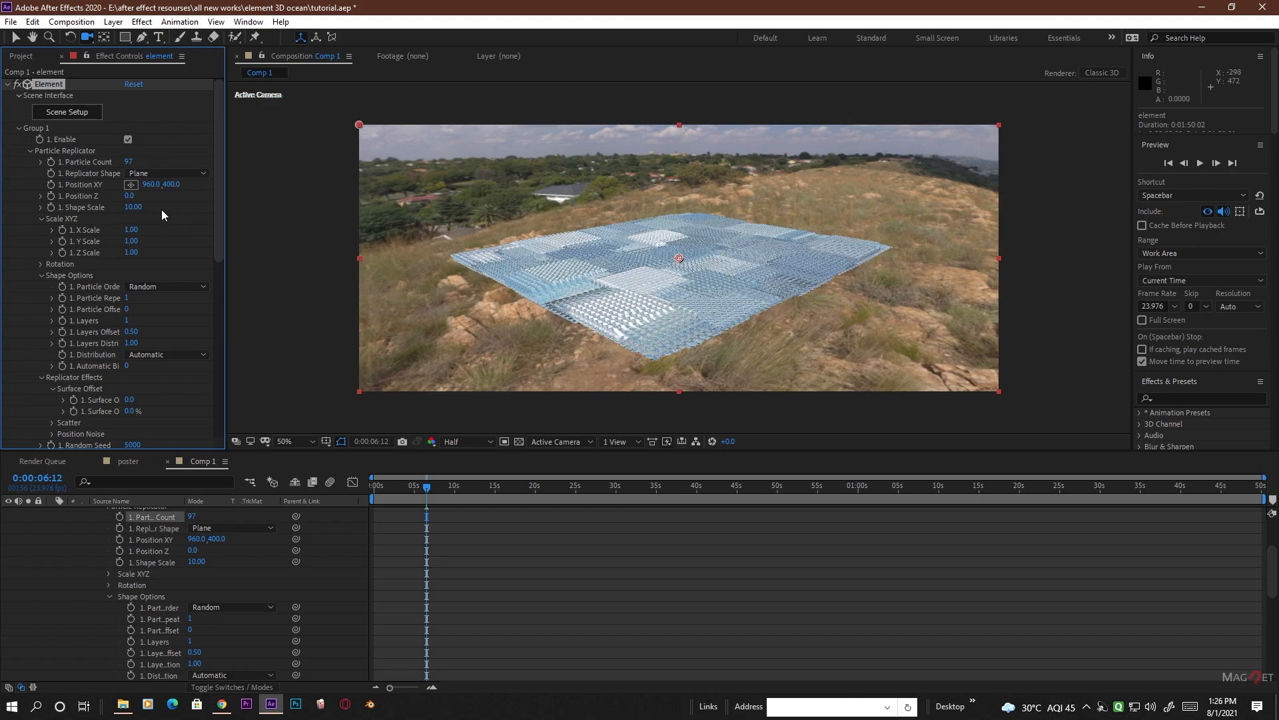
{"action": "left_click_drag", "start_coordinate": [142, 208], "coordinate": [353, 251]}
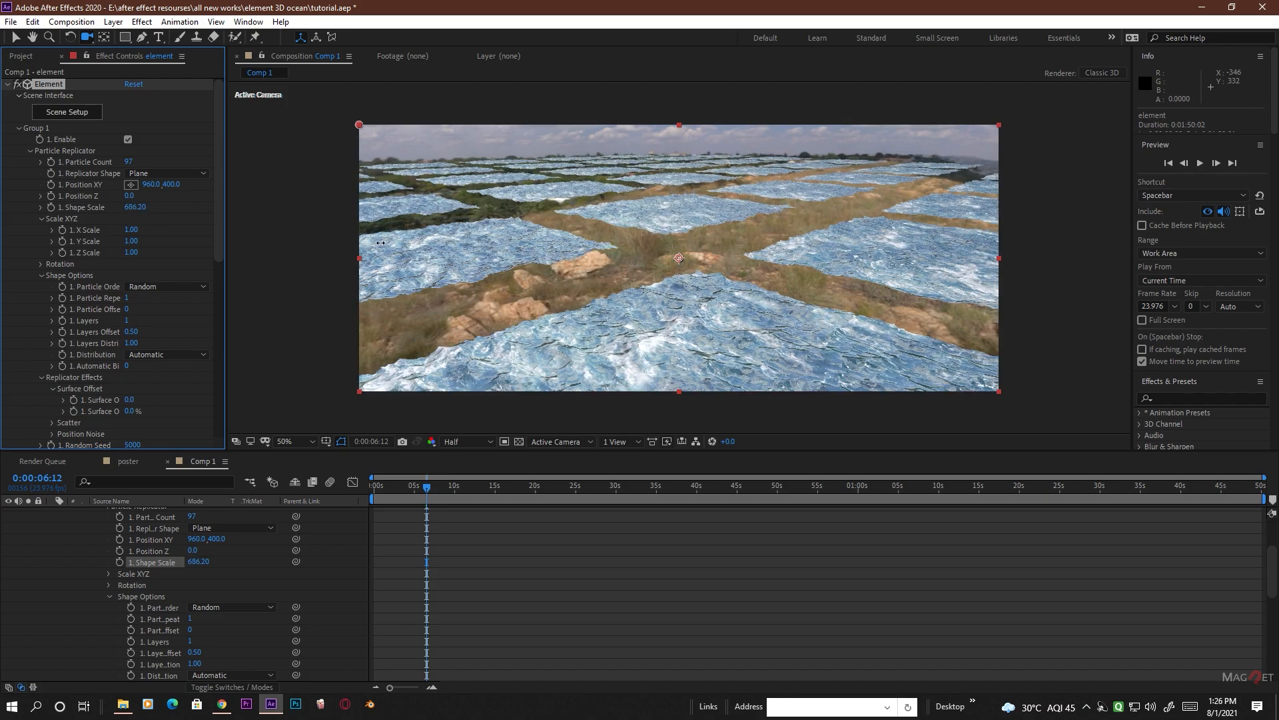
{"action": "left_click_drag", "start_coordinate": [310, 250], "coordinate": [282, 256]}
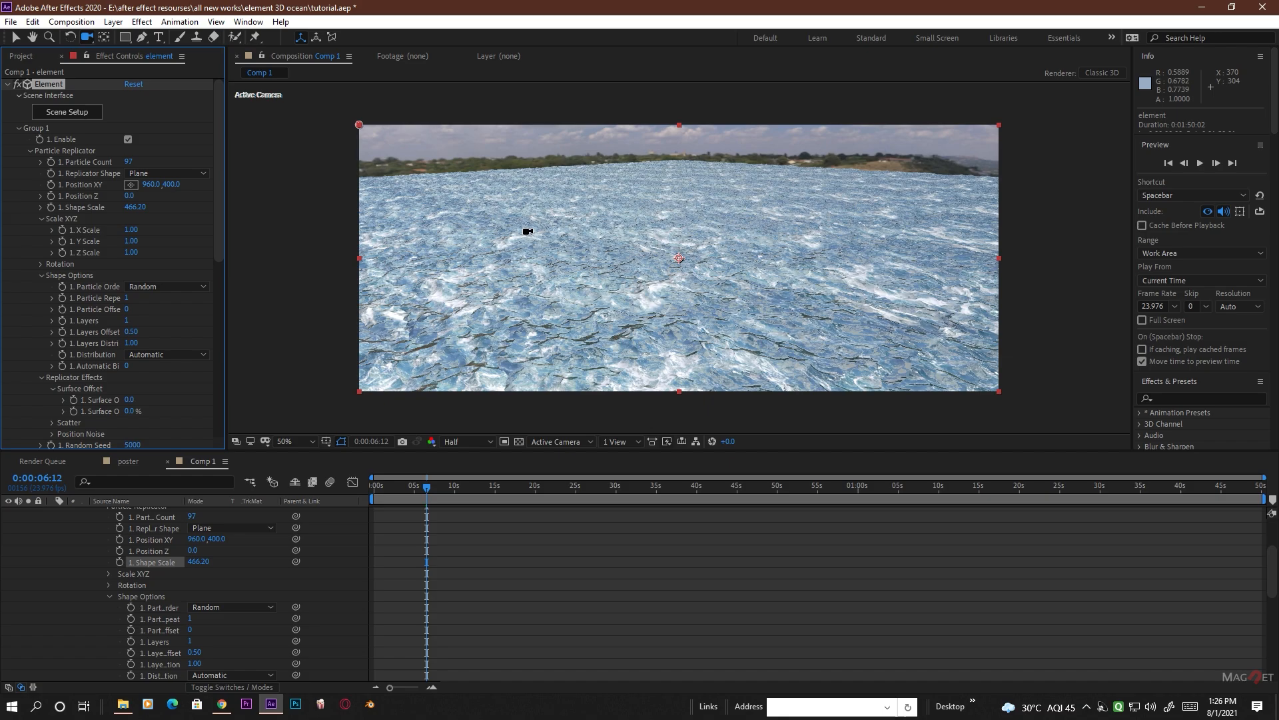
- Move and orbit the camera to a low view across the replicated ocean toward the horizon
{"action": "left_click_drag", "start_coordinate": [731, 330], "coordinate": [733, 247]}
{"action": "left_click_drag", "start_coordinate": [730, 156], "coordinate": [737, 421]}
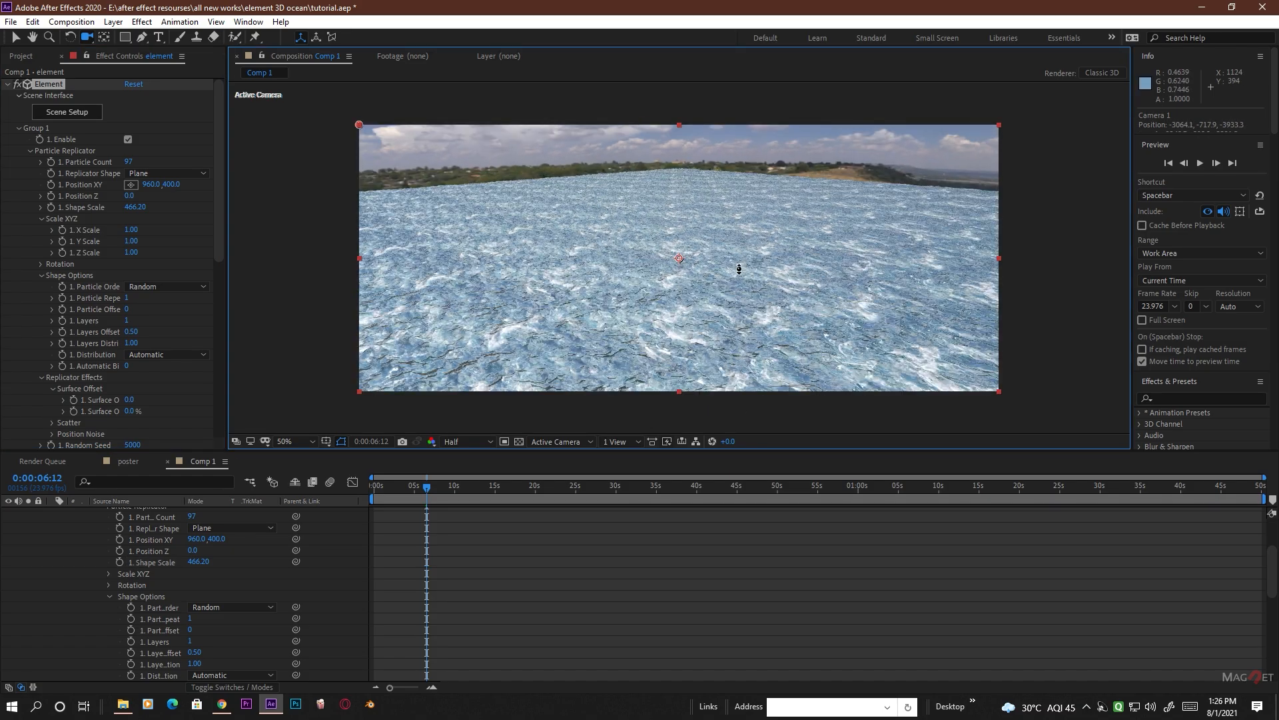
{"action": "left_click_drag", "start_coordinate": [737, 271], "coordinate": [737, 390]}
{"action": "left_click_drag", "start_coordinate": [713, 234], "coordinate": [633, 323]}
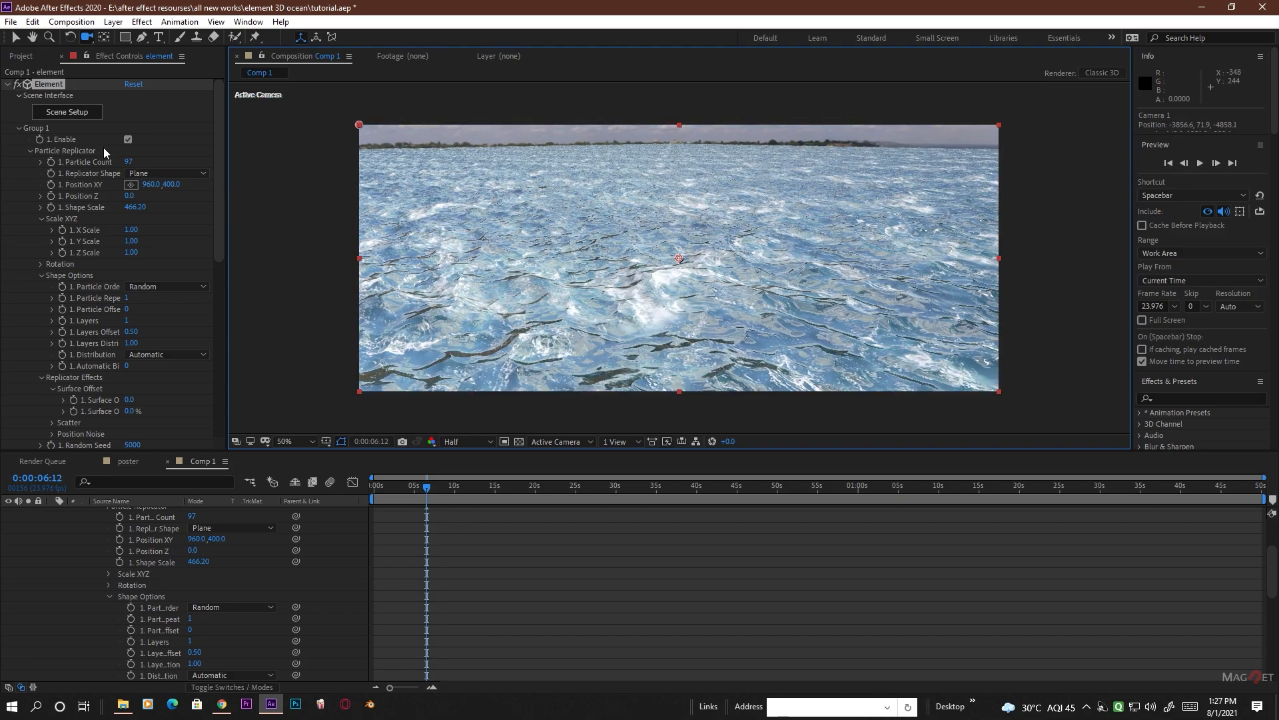
- Lower the Group 5 environment sphere to Position XY 960.0, 799.0 and turn the camera to frame the ocean against the cloudy sky
{"action": "left_click", "coordinate": [19, 127]}
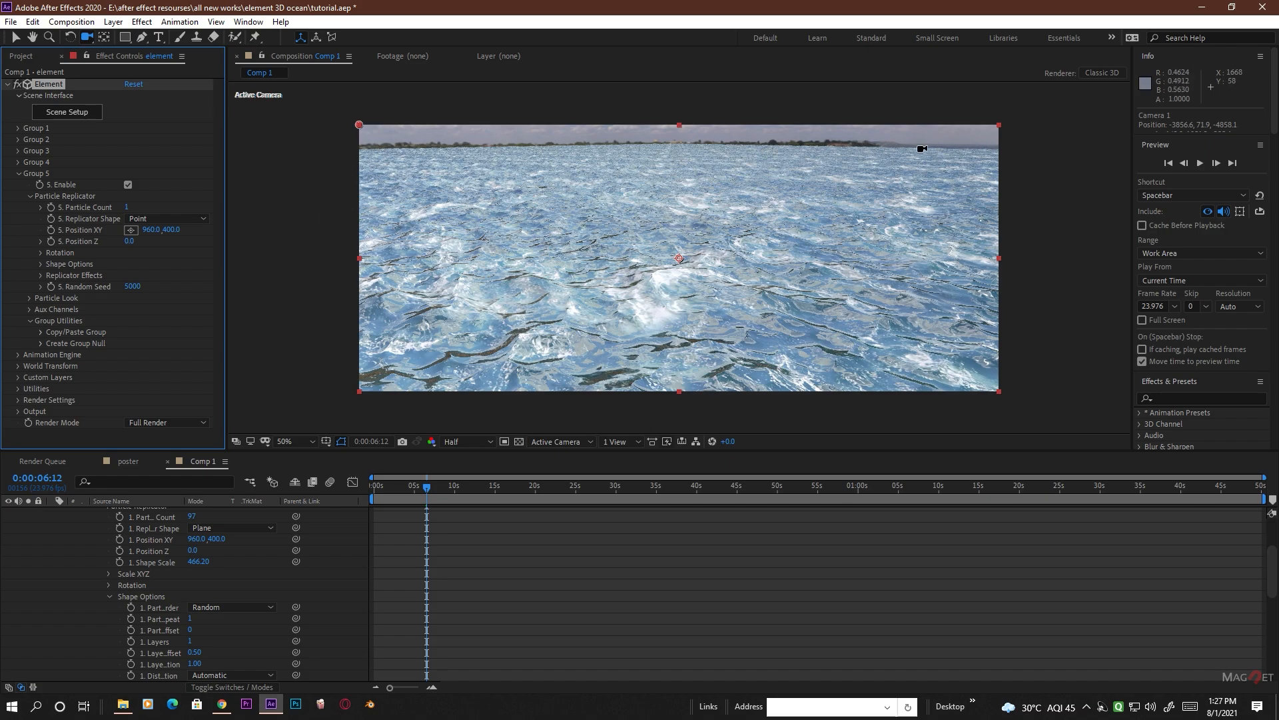
{"action": "left_click_drag", "start_coordinate": [174, 231], "coordinate": [433, 244]}
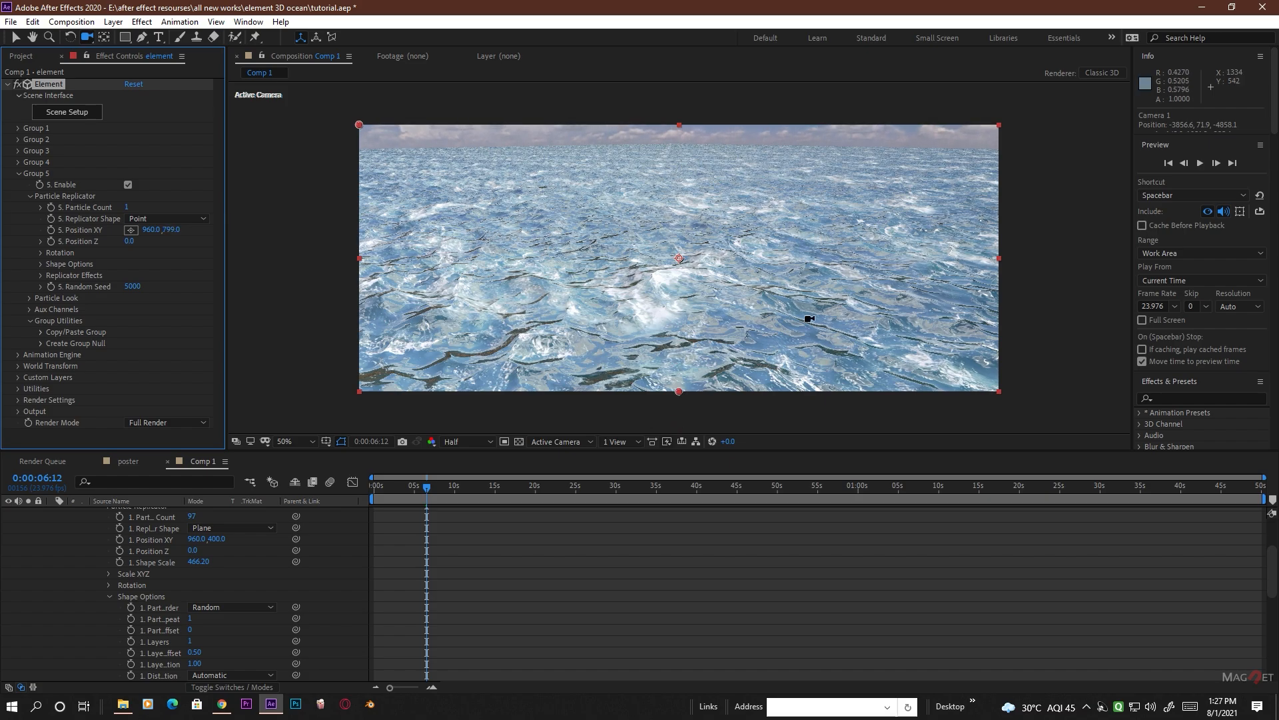
{"action": "left_click_drag", "start_coordinate": [810, 319], "coordinate": [776, 293]}
{"action": "scroll", "coordinate": [805, 258], "scroll_direction": "up", "scroll_amount": 1}
{"action": "scroll", "coordinate": [799, 305], "scroll_direction": "down", "scroll_amount": 4}
{"action": "scroll", "coordinate": [773, 248], "scroll_direction": "up", "scroll_amount": 2}
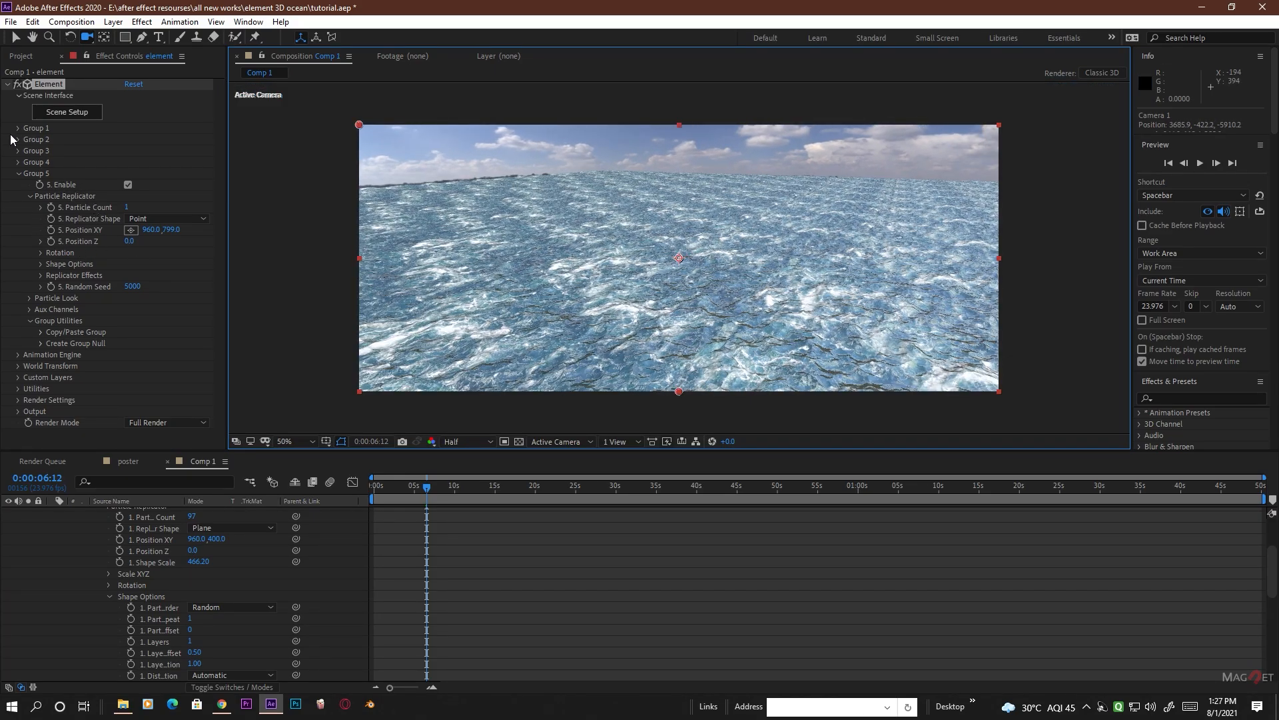
- Increase the particle size of Group 1 to enlarge the ocean tiles and set its shape scale to 878.00
{"action": "left_click", "coordinate": [18, 128]}
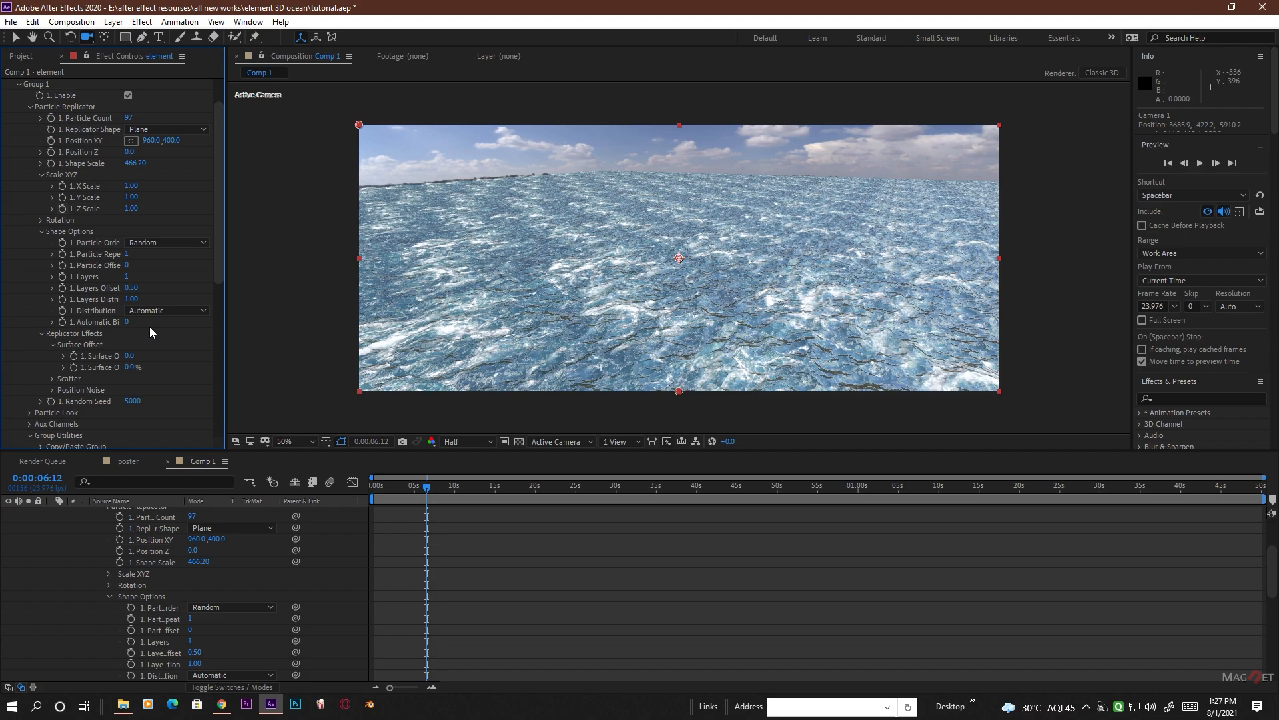
{"action": "scroll", "coordinate": [73, 201], "scroll_direction": "down", "scroll_amount": 3}
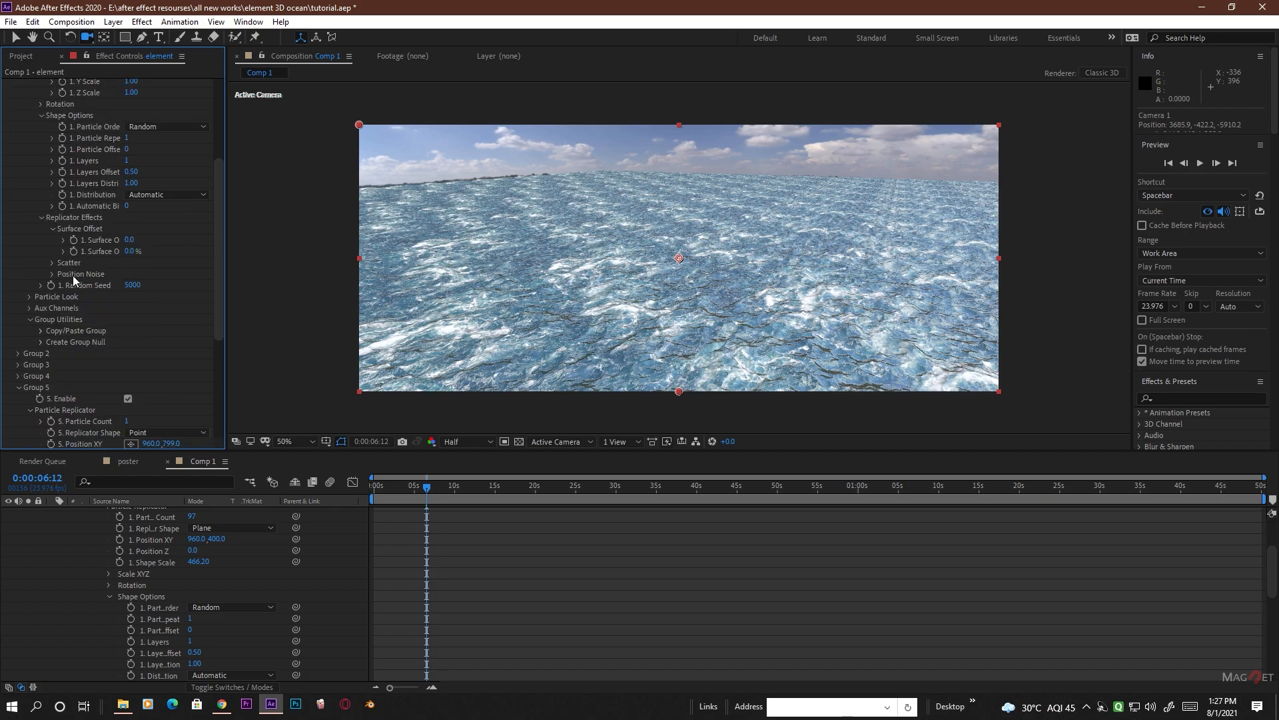
{"action": "left_click", "coordinate": [30, 296]}
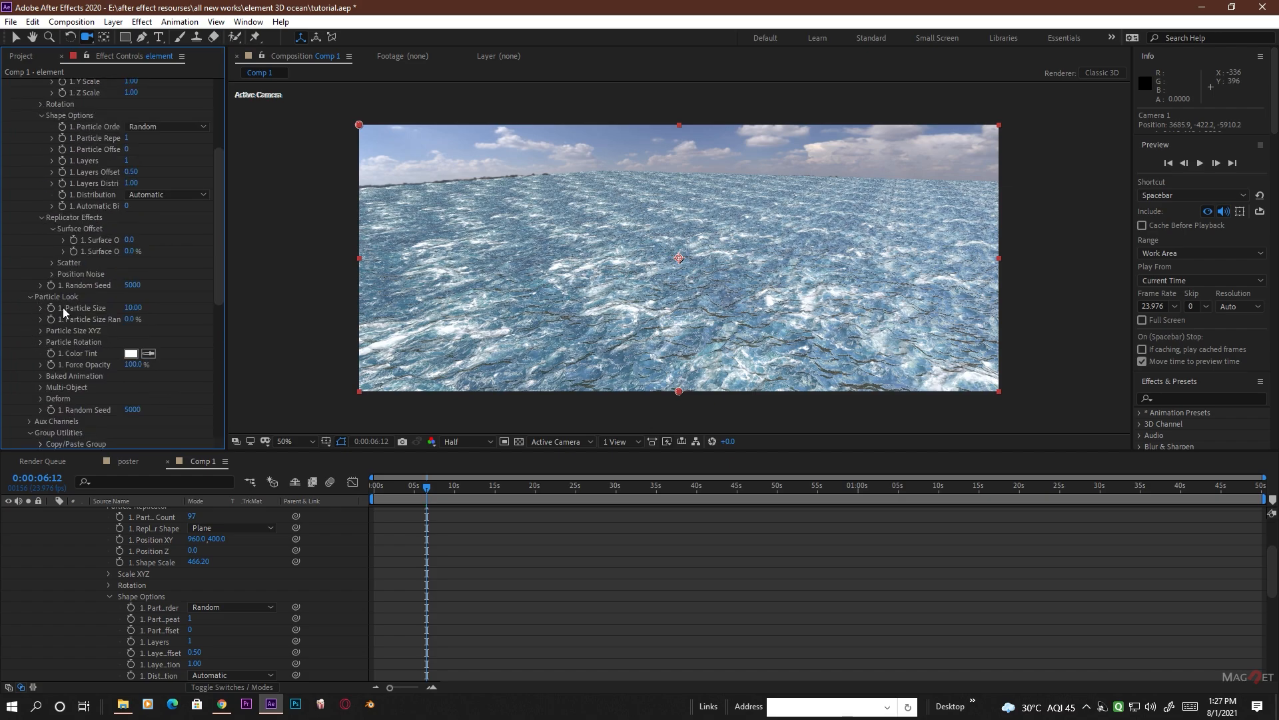
{"action": "left_click_drag", "start_coordinate": [139, 314], "coordinate": [201, 311]}
{"action": "scroll", "coordinate": [97, 247], "scroll_direction": "up", "scroll_amount": 4}
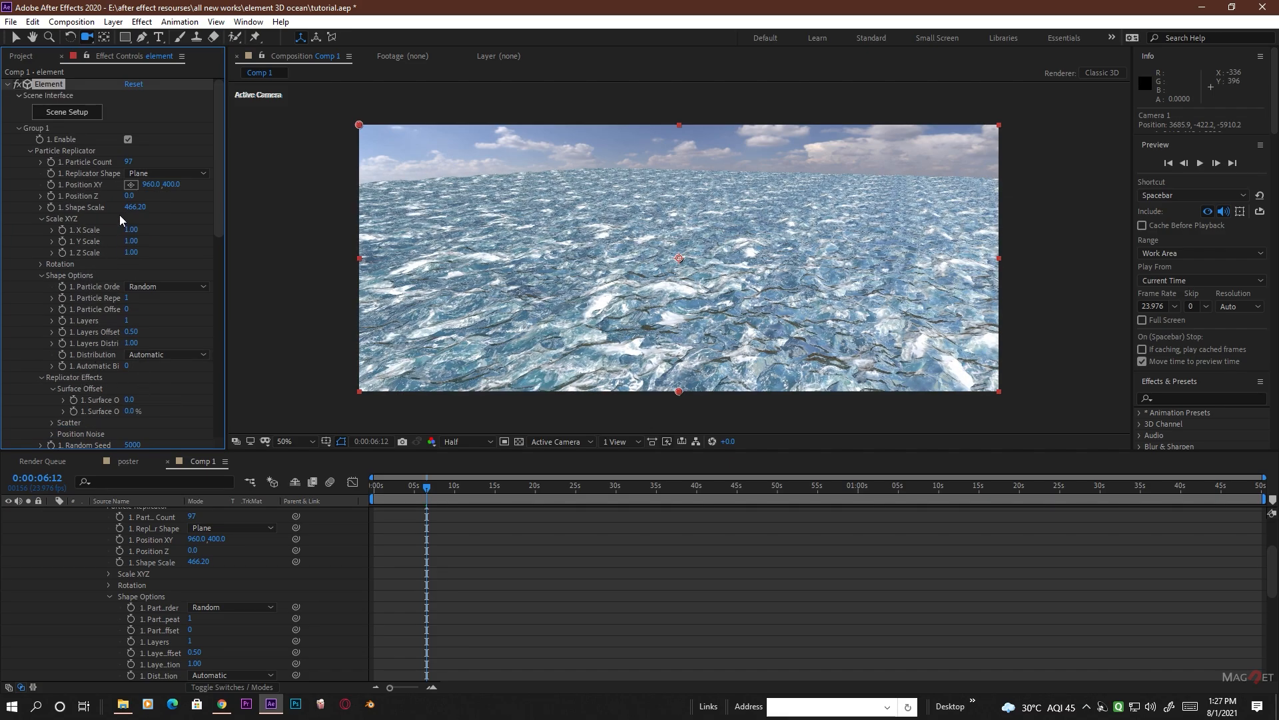
{"action": "left_click_drag", "start_coordinate": [137, 210], "coordinate": [189, 211]}
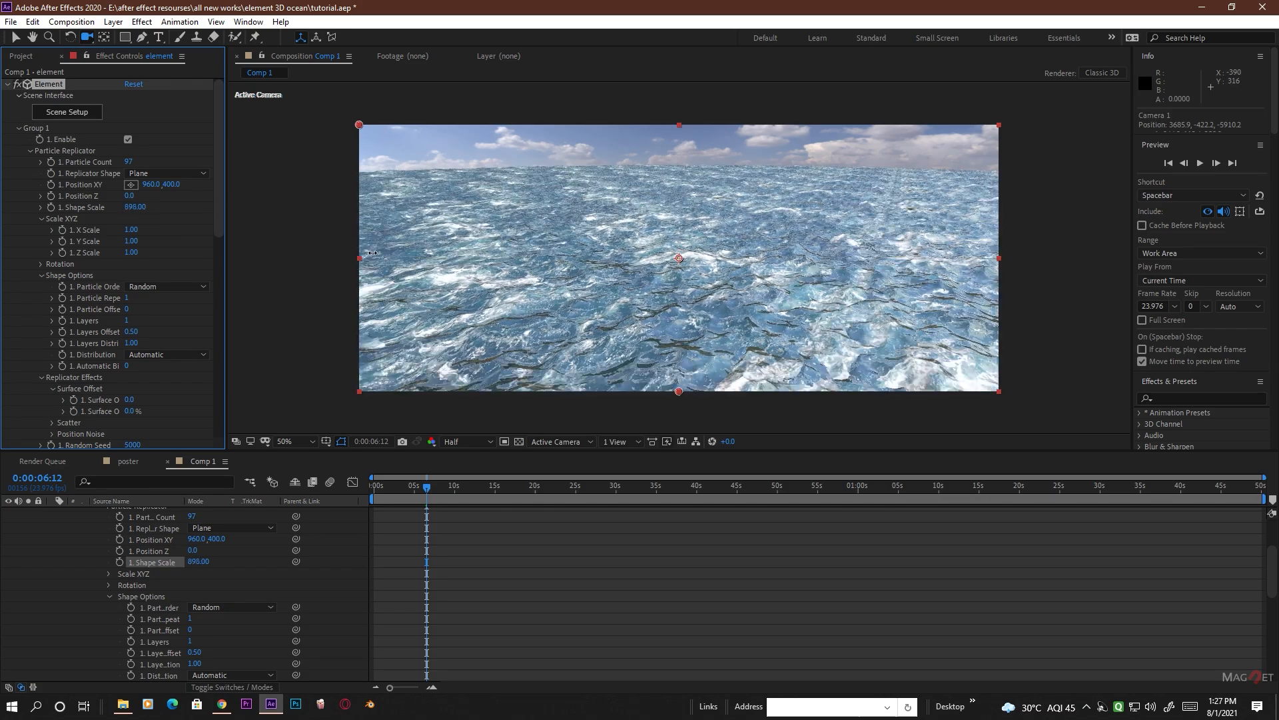
- Orbit the camera to face the brighter part of the sky and rotate the Group 5 environment sphere about its Y axis
{"action": "left_click_drag", "start_coordinate": [759, 331], "coordinate": [720, 337]}
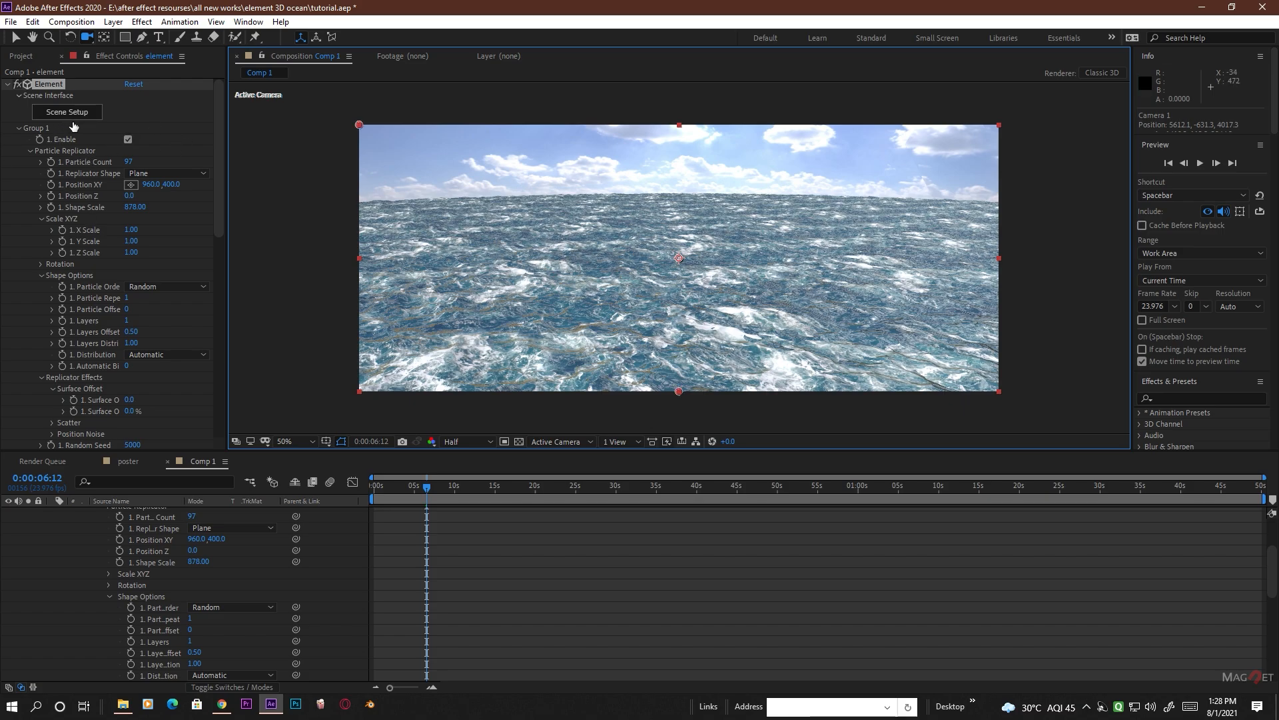
{"action": "left_click", "coordinate": [18, 129]}
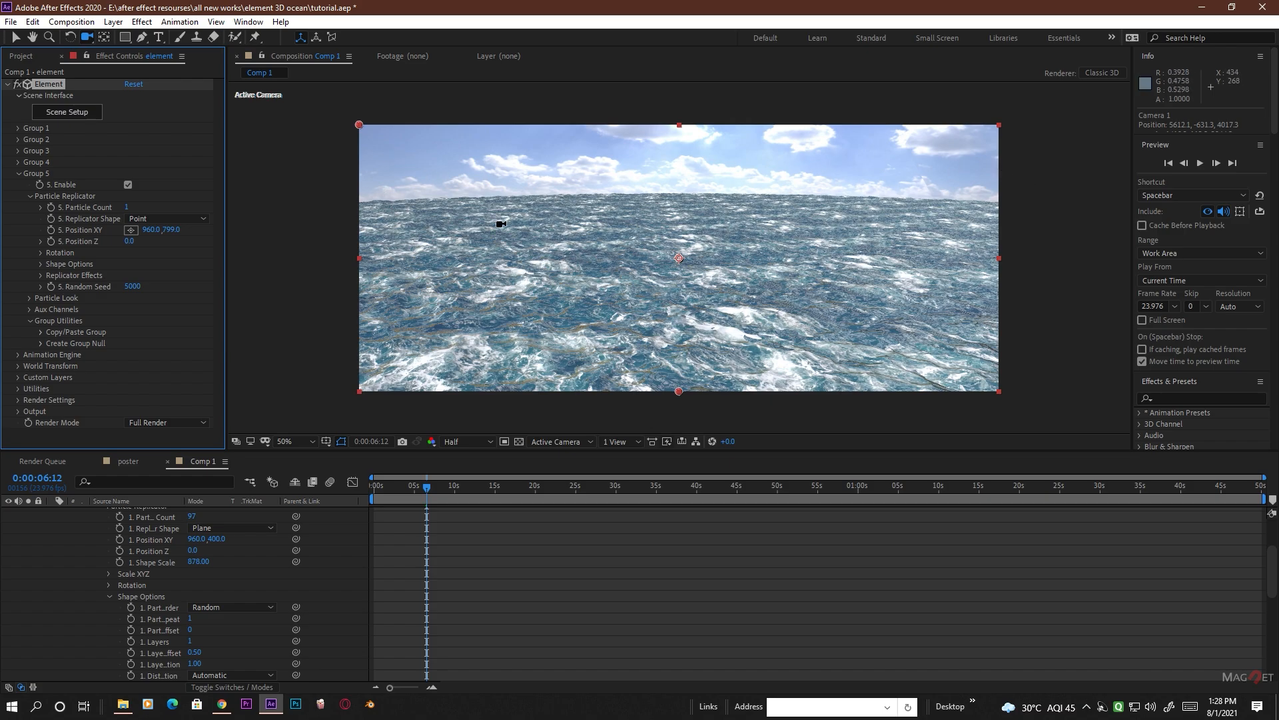
{"action": "left_click", "coordinate": [40, 253]}
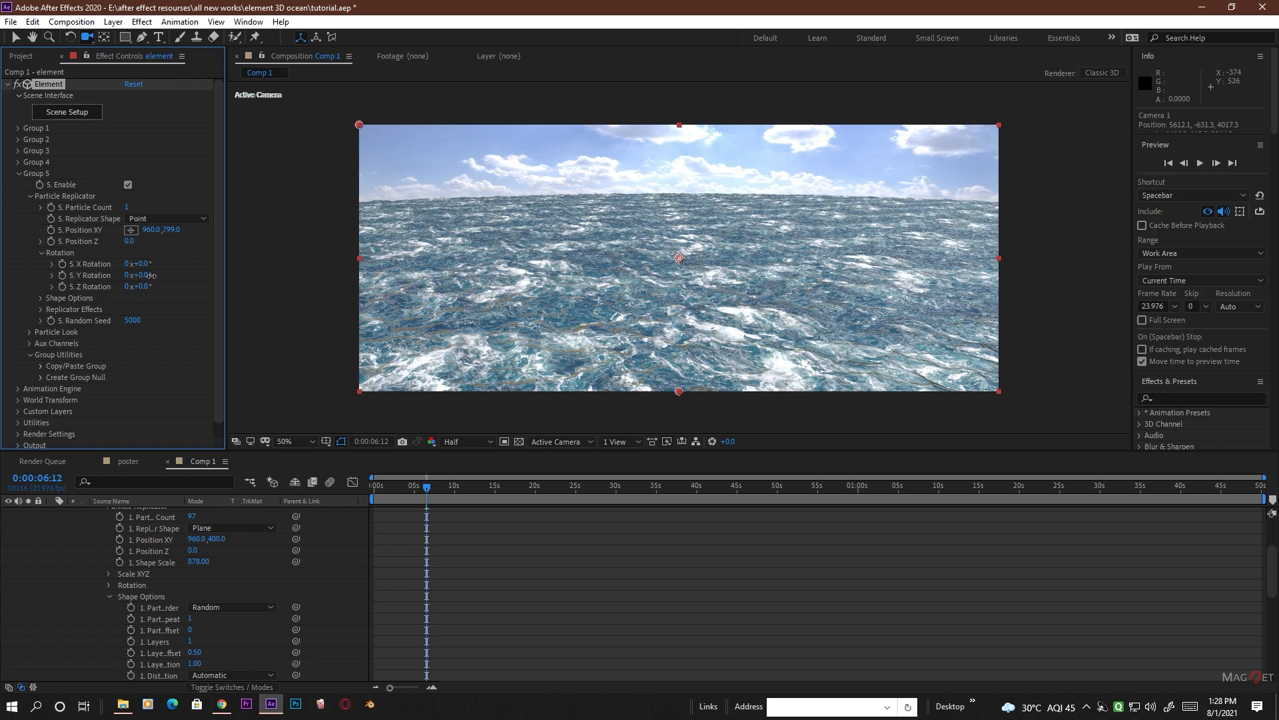
{"action": "left_click_drag", "start_coordinate": [152, 275], "coordinate": [148, 289]}
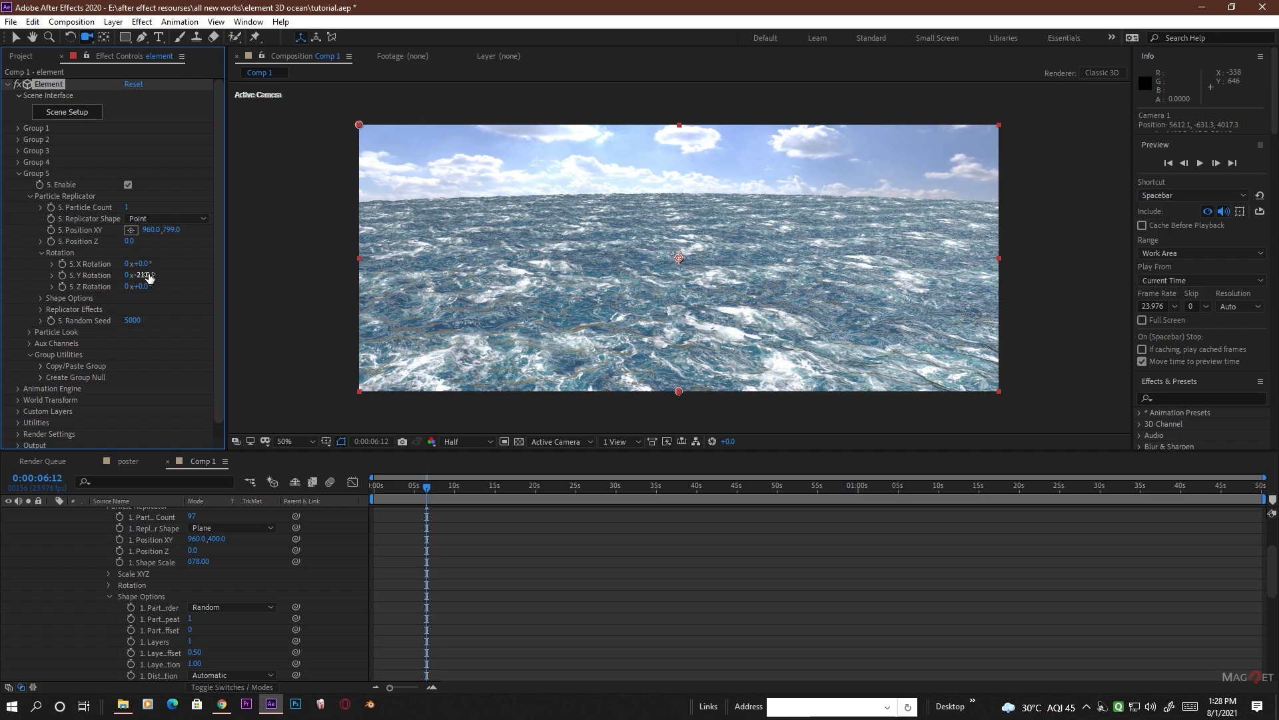
- Set the Group 5 environment sphere's Y Rotation to -8.0° and make its Default material visible to reflections in the scene setup
{"action": "left_click_drag", "start_coordinate": [149, 276], "coordinate": [172, 290]}
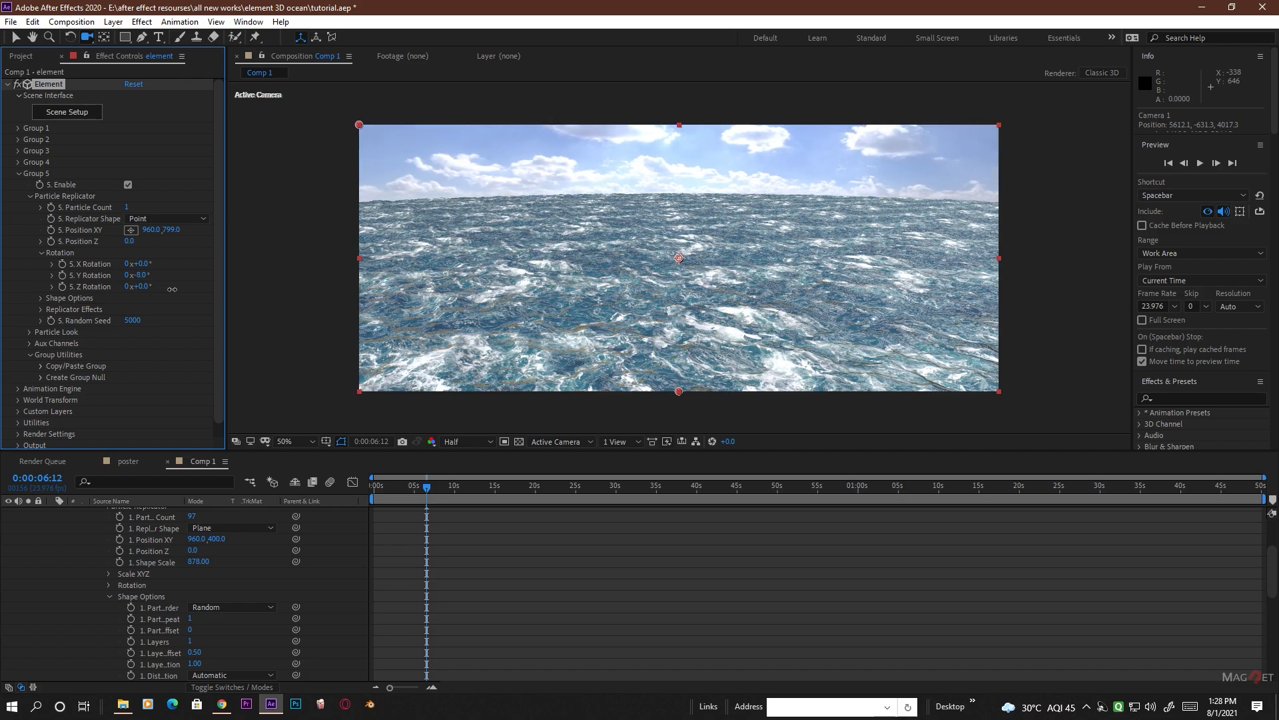
{"action": "left_click", "coordinate": [66, 115]}
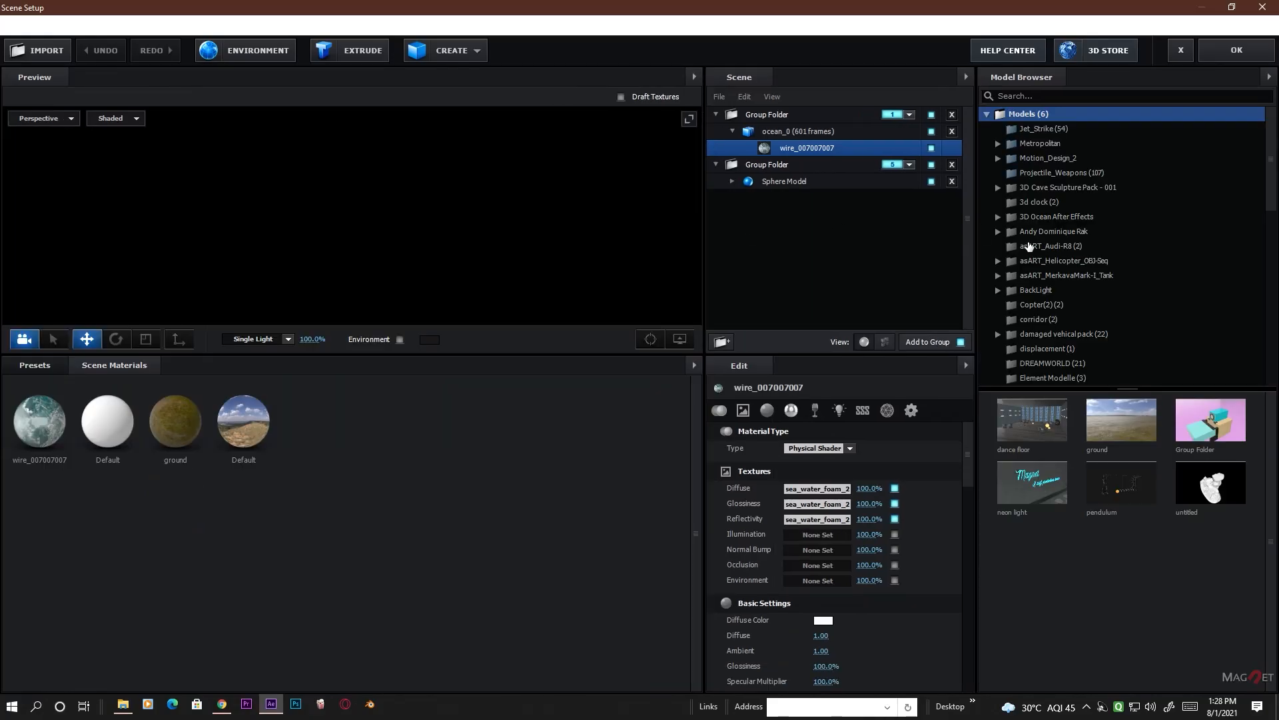
{"action": "left_click", "coordinate": [759, 165]}
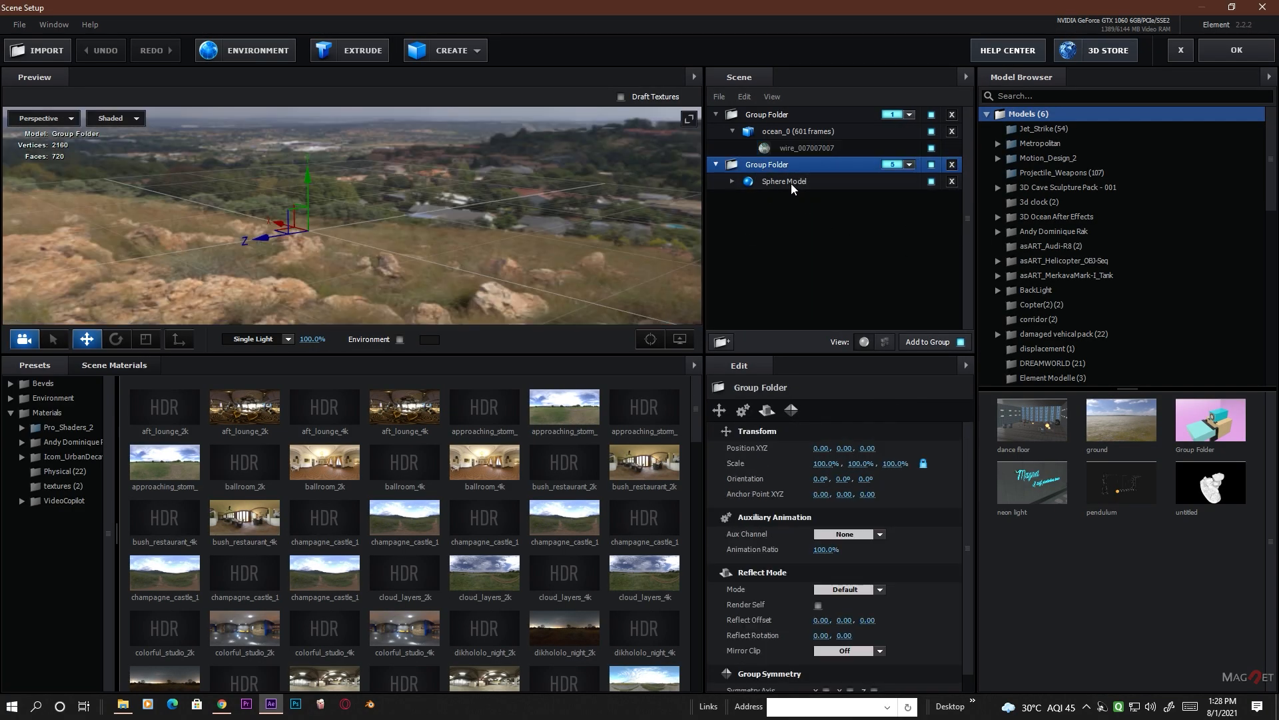
{"action": "left_click", "coordinate": [793, 187]}
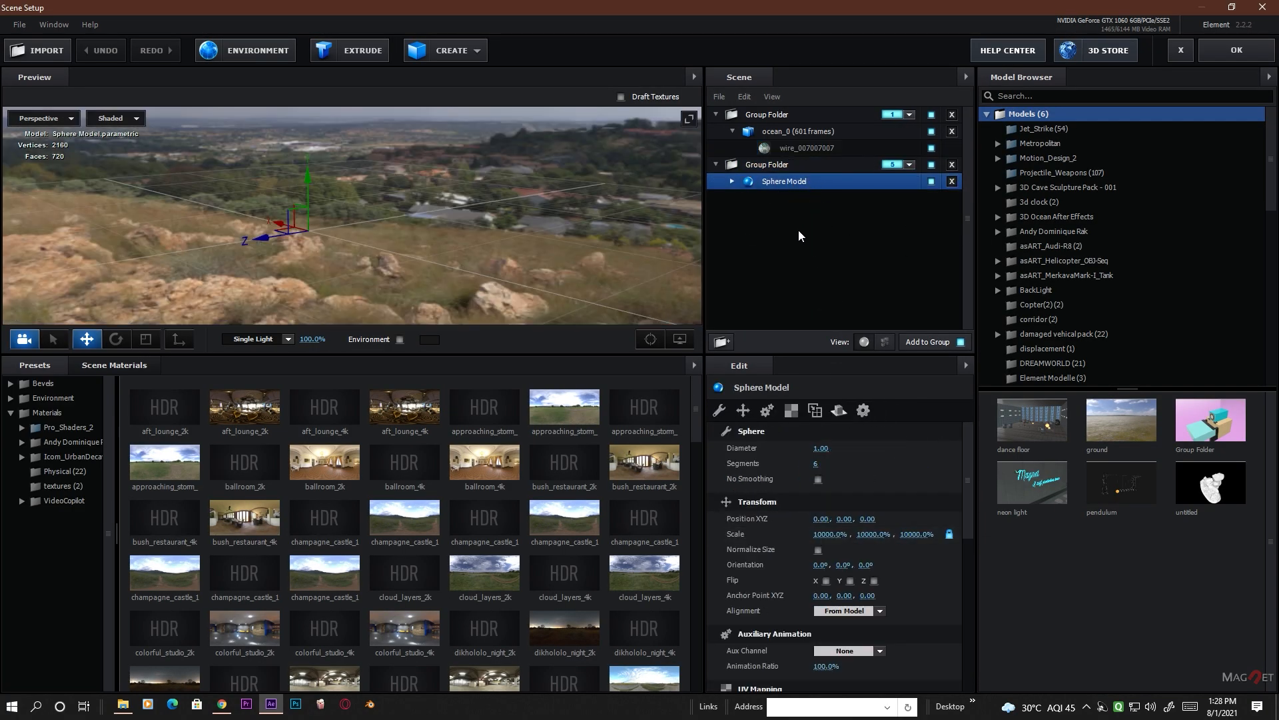
{"action": "left_click", "coordinate": [733, 185]}
{"action": "left_click", "coordinate": [792, 198]}
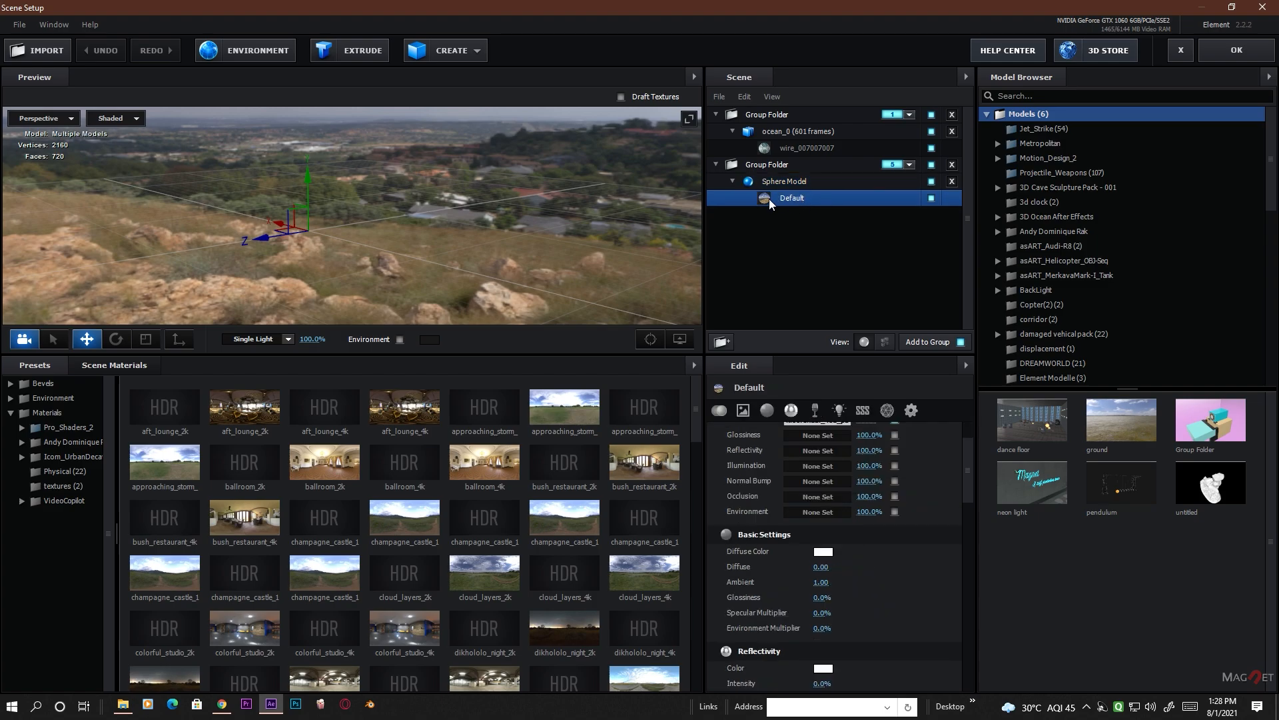
{"action": "left_click", "coordinate": [911, 411]}
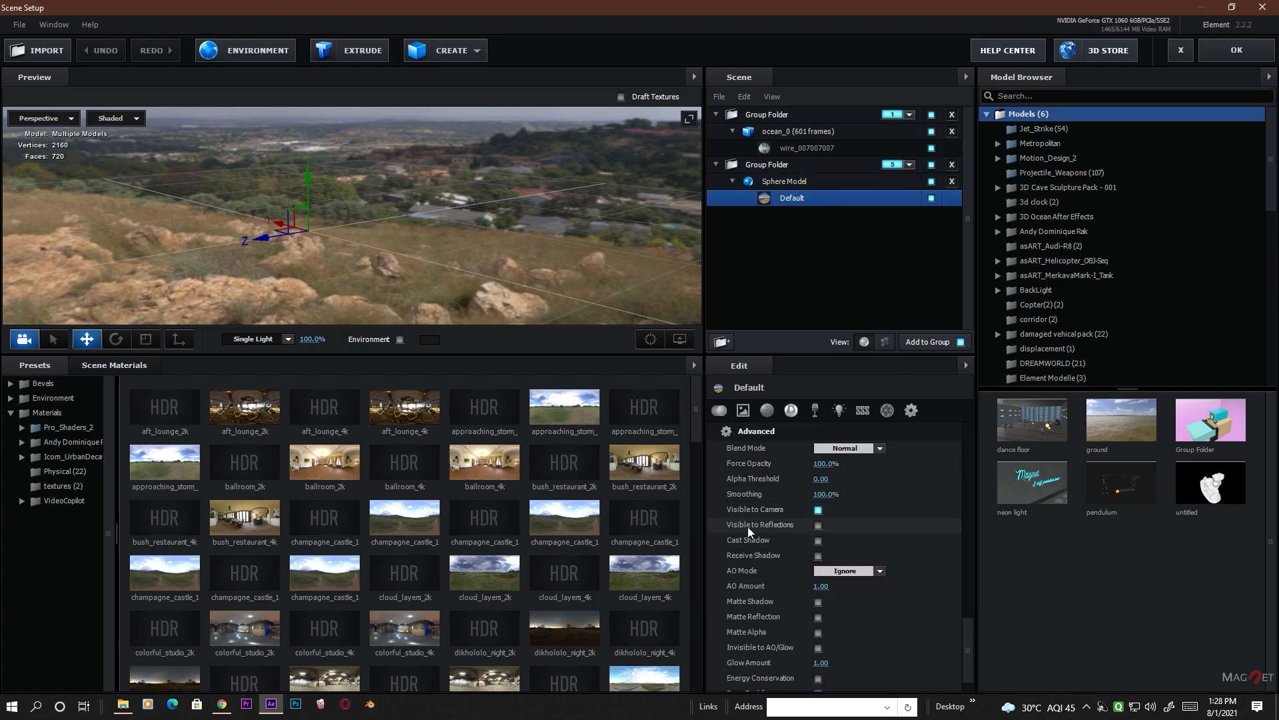
{"action": "left_click", "coordinate": [819, 525]}
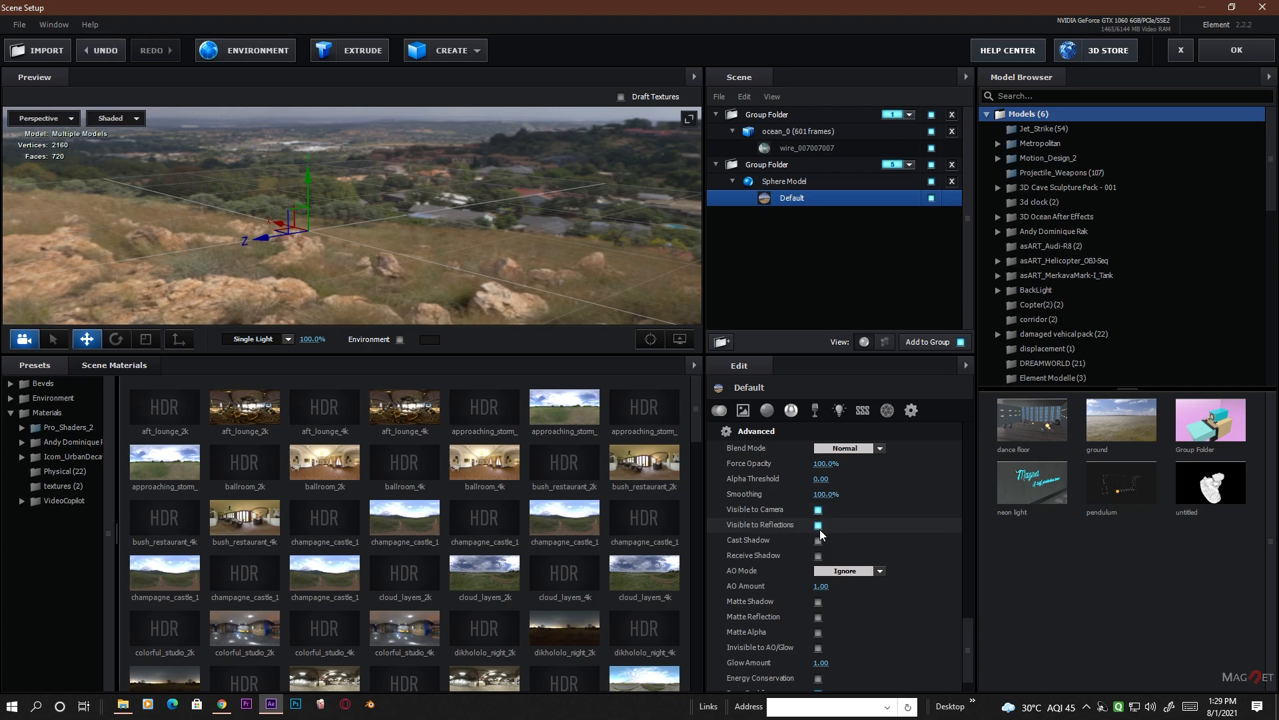
{"action": "left_click", "coordinate": [1239, 52]}
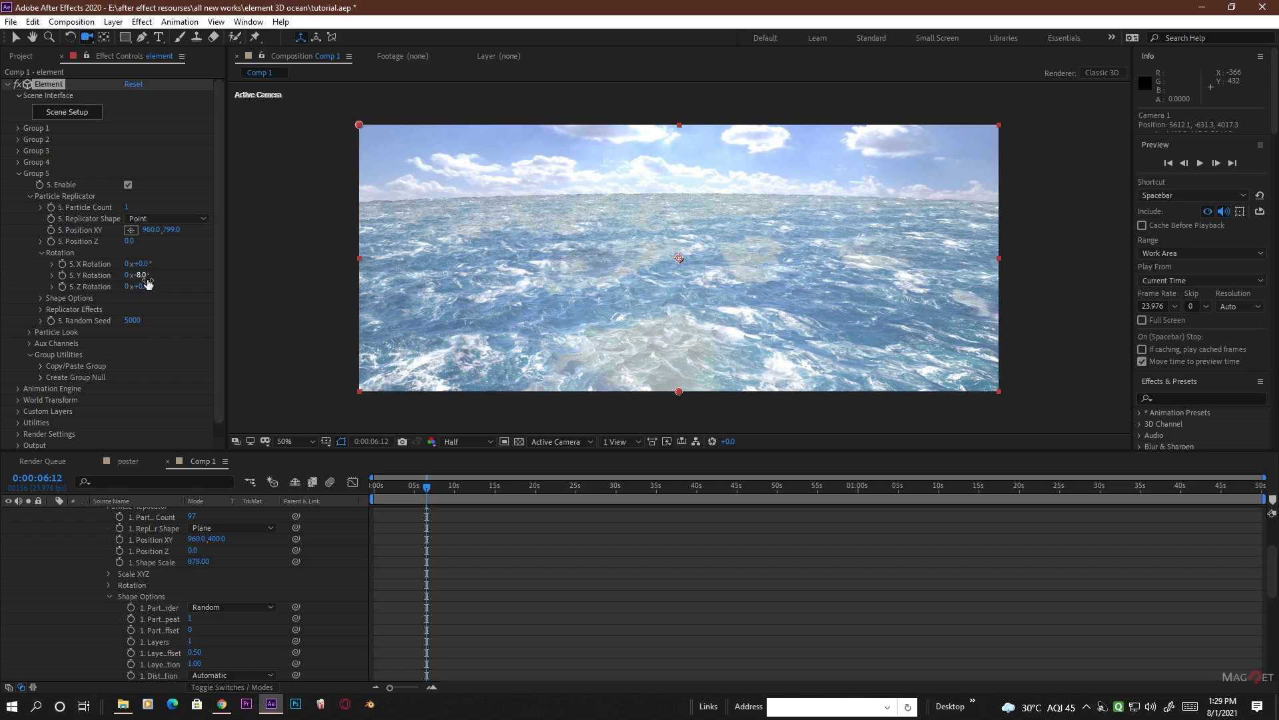
- Adjust the camera height over the ocean and set the Group 5 environment sphere's Y Rotation to 159.0°
{"action": "left_click_drag", "start_coordinate": [148, 283], "coordinate": [239, 275]}
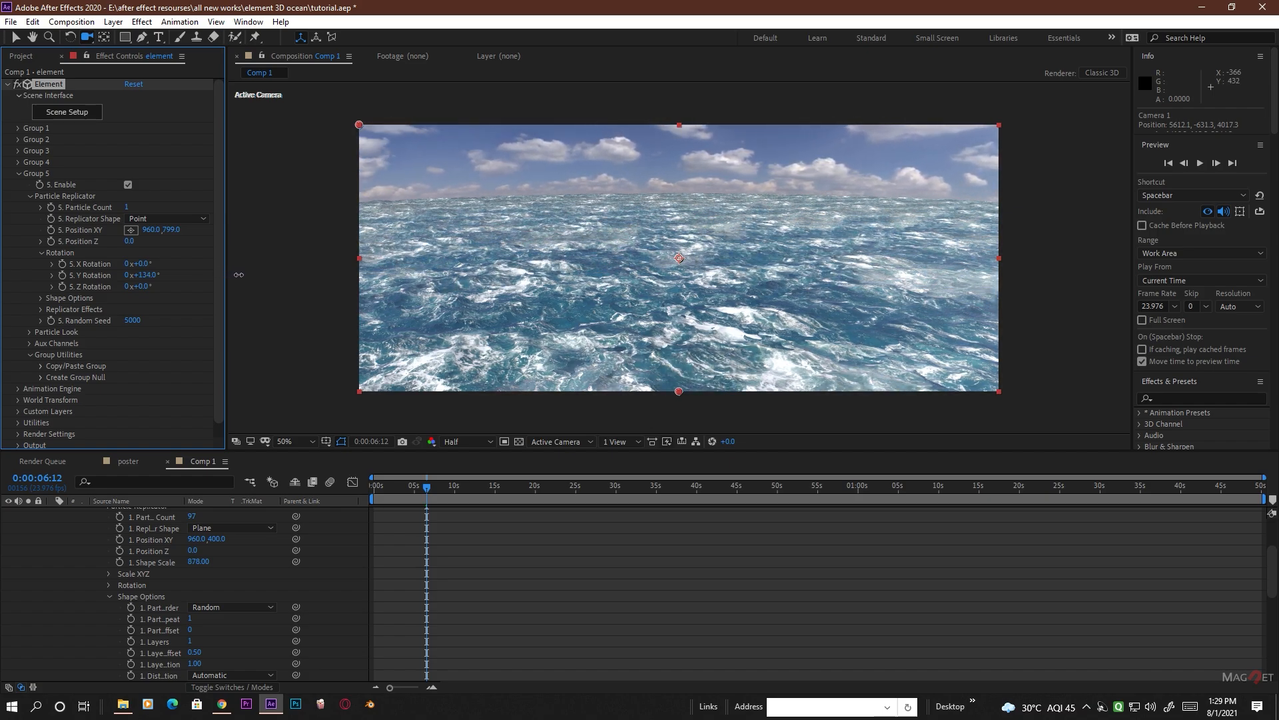
{"action": "left_click_drag", "start_coordinate": [630, 339], "coordinate": [633, 335]}
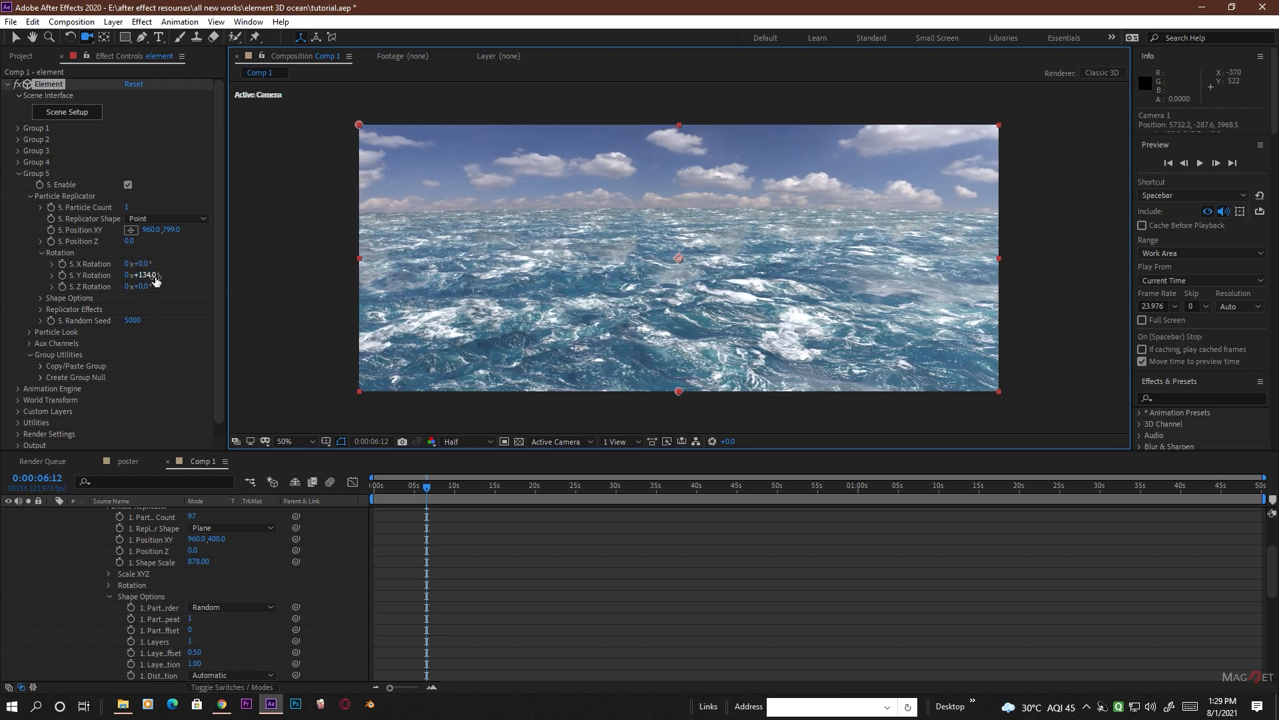
{"action": "left_click_drag", "start_coordinate": [156, 280], "coordinate": [177, 284]}
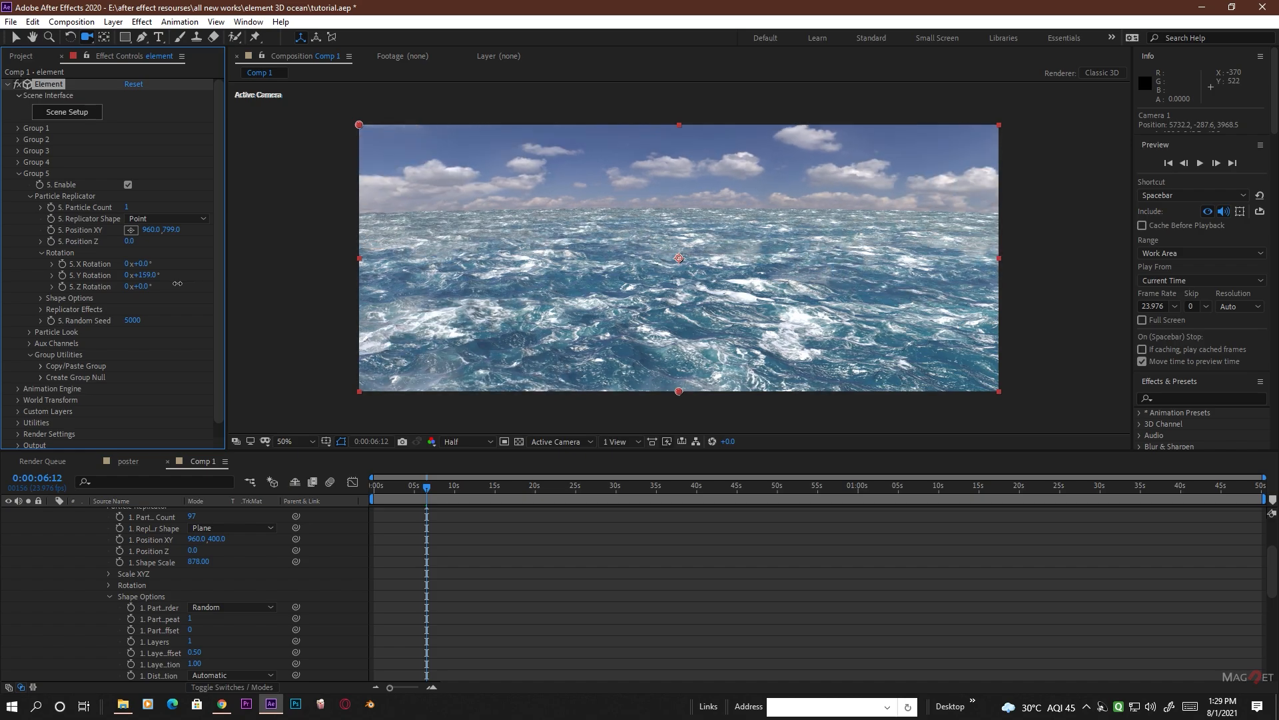
- Enable fog in Element's render settings, sampling its color from the water near the horizon, with a Fog Start Distance of 13310.0
{"action": "left_click", "coordinate": [18, 173]}
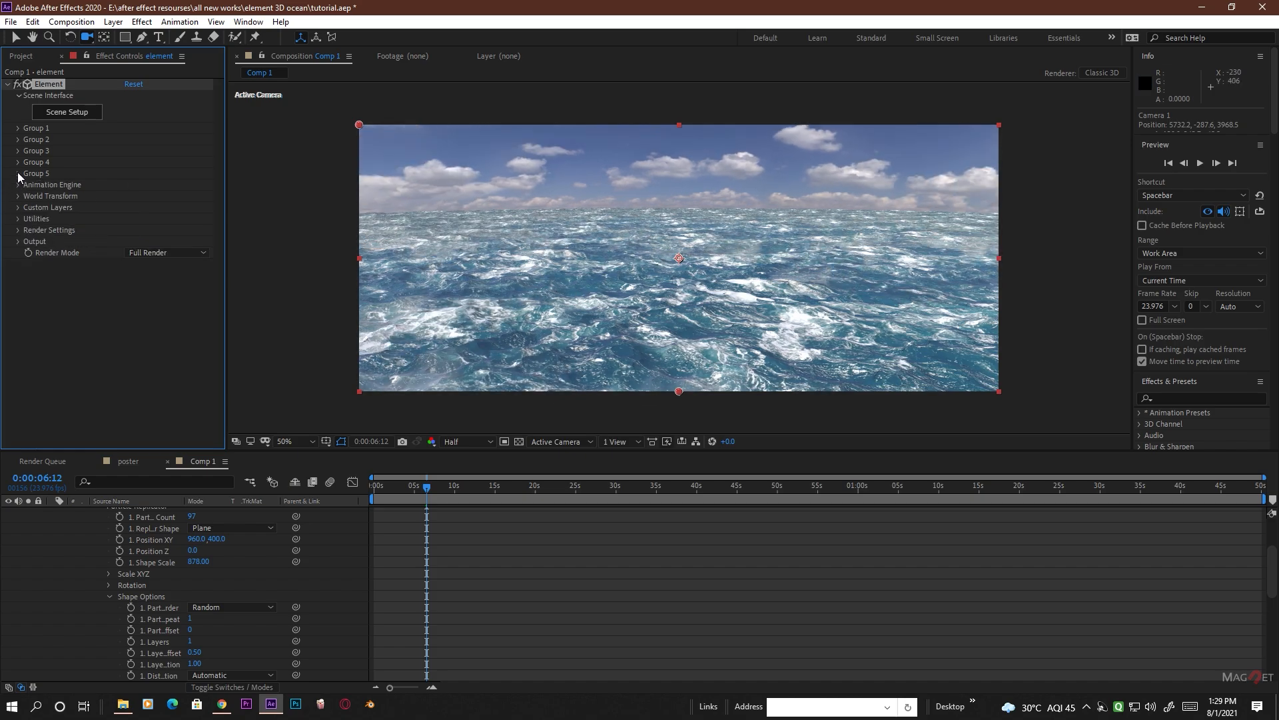
{"action": "left_click", "coordinate": [17, 230]}
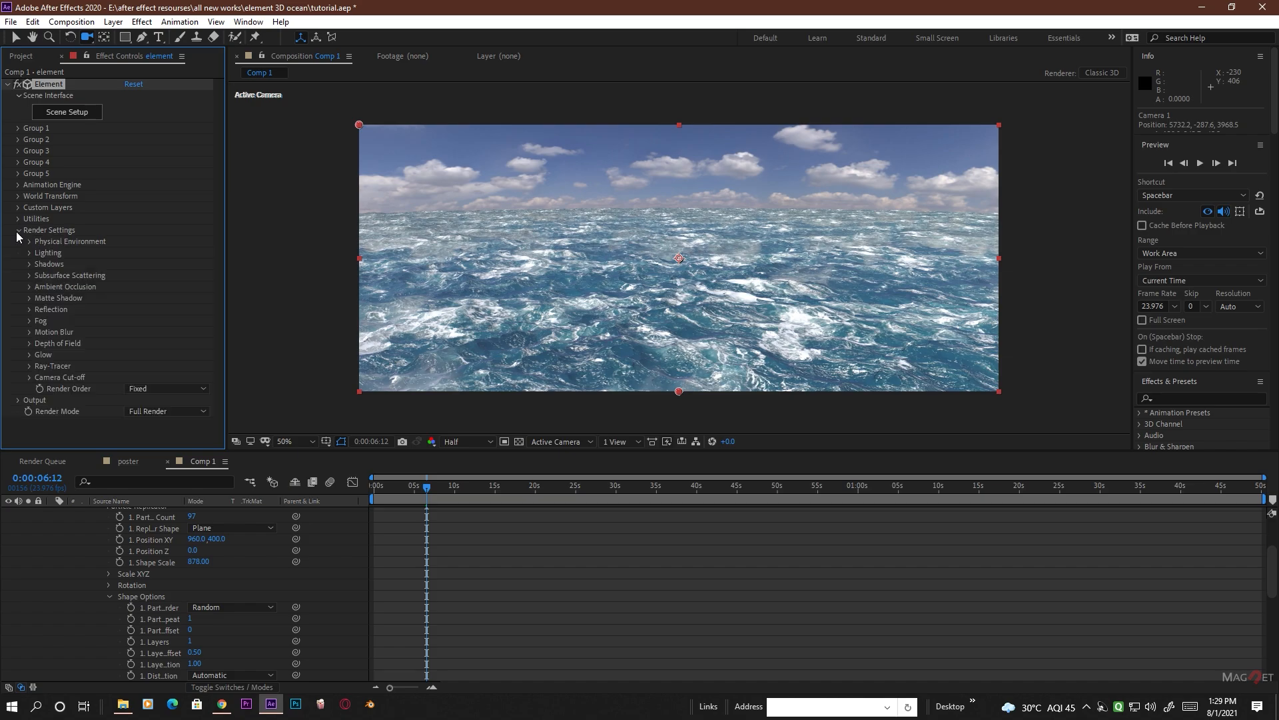
{"action": "left_click", "coordinate": [29, 321]}
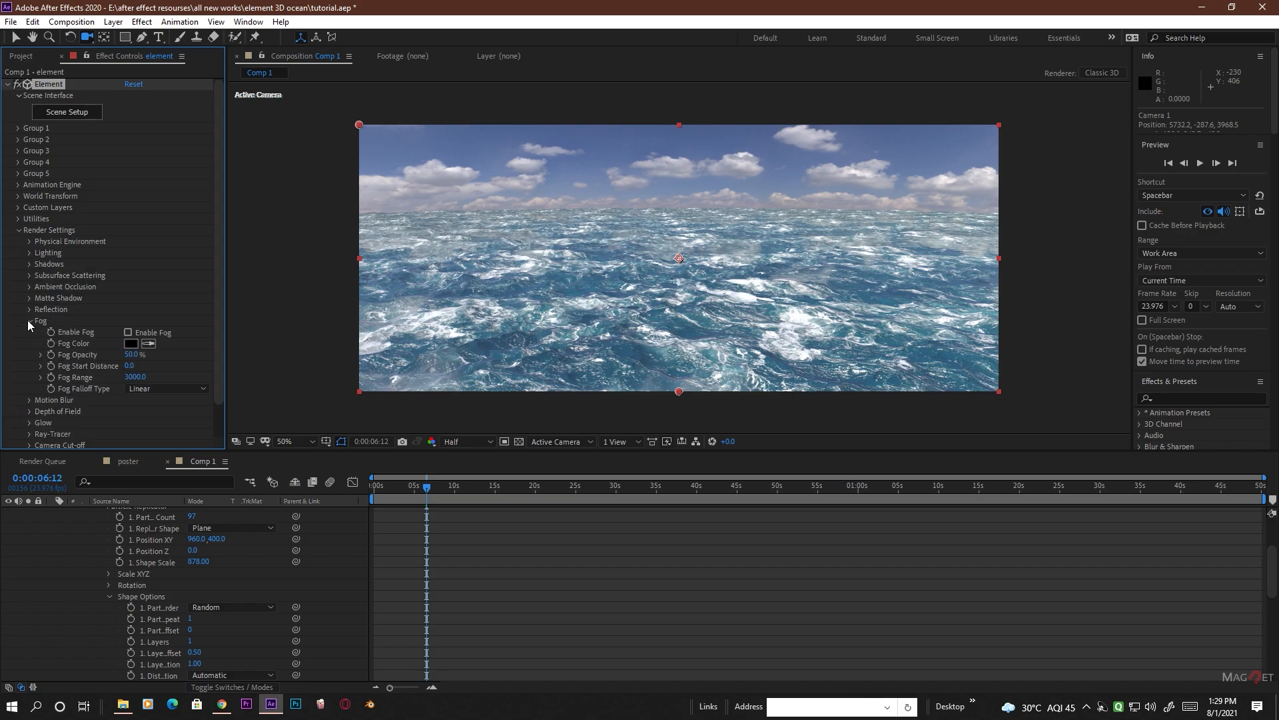
{"action": "left_click", "coordinate": [149, 342]}
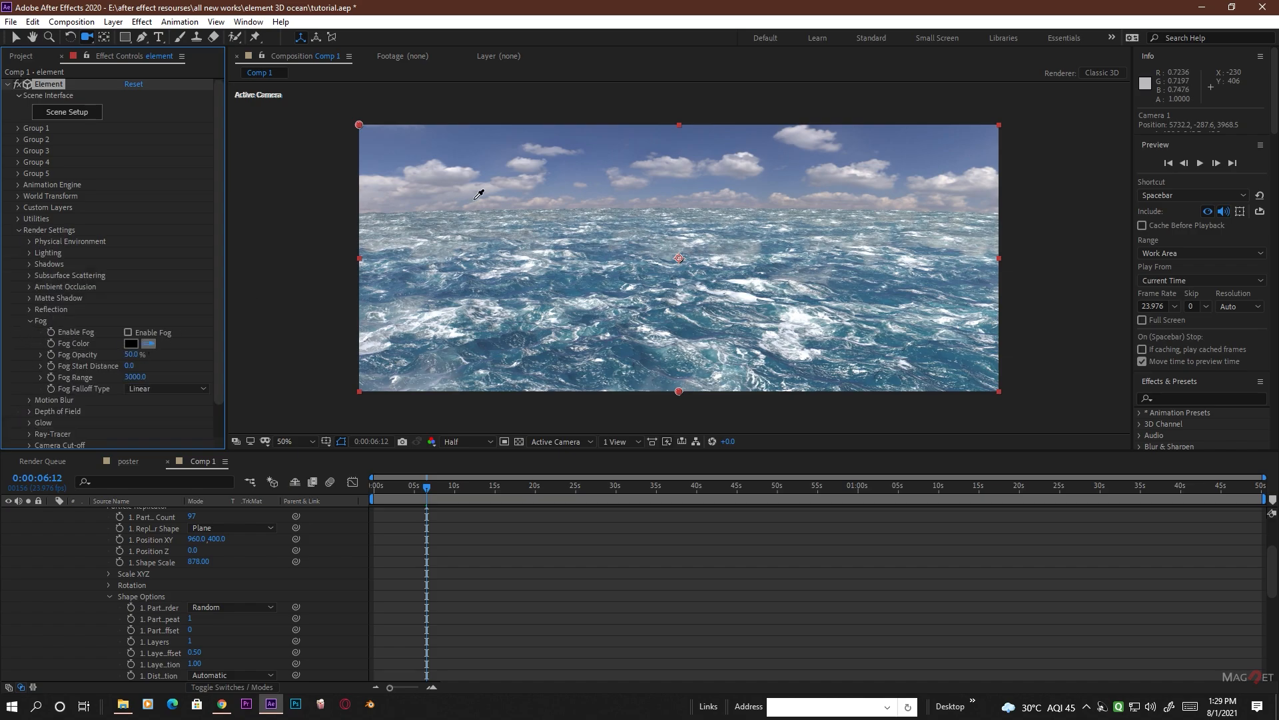
{"action": "left_click", "coordinate": [577, 226]}
{"action": "left_click", "coordinate": [128, 333]}
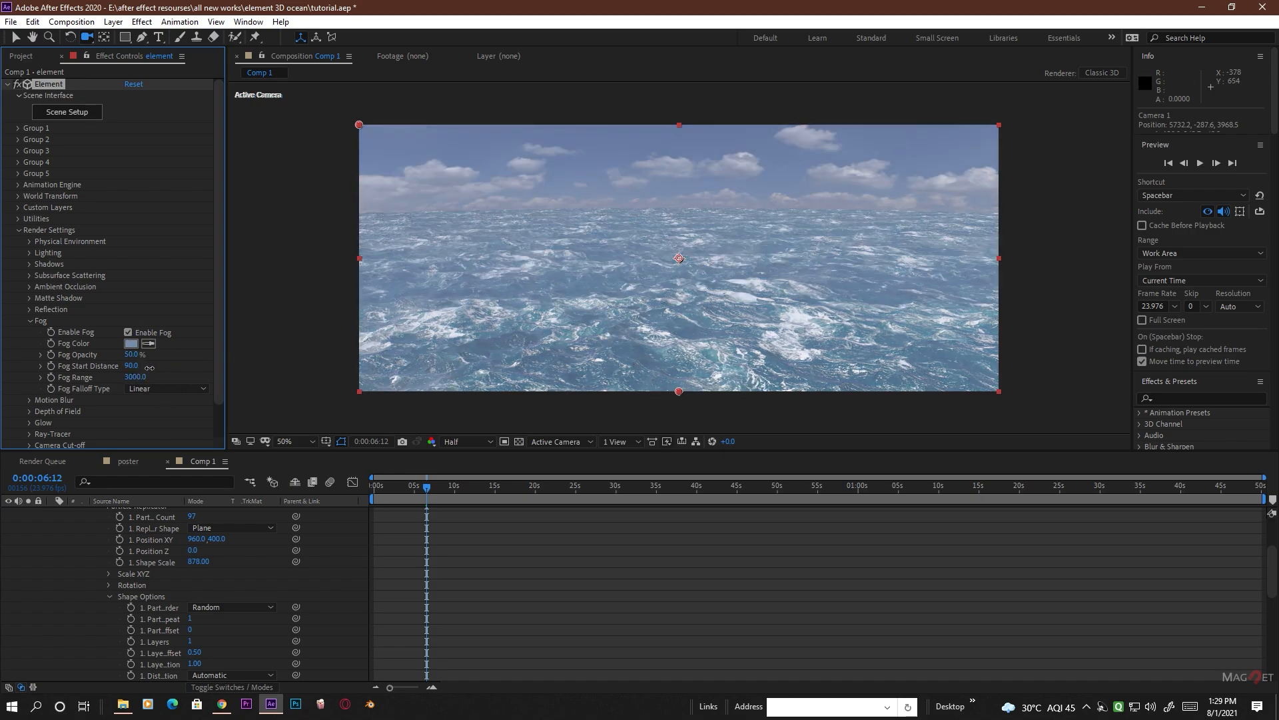
{"action": "left_click_drag", "start_coordinate": [149, 368], "coordinate": [965, 355]}
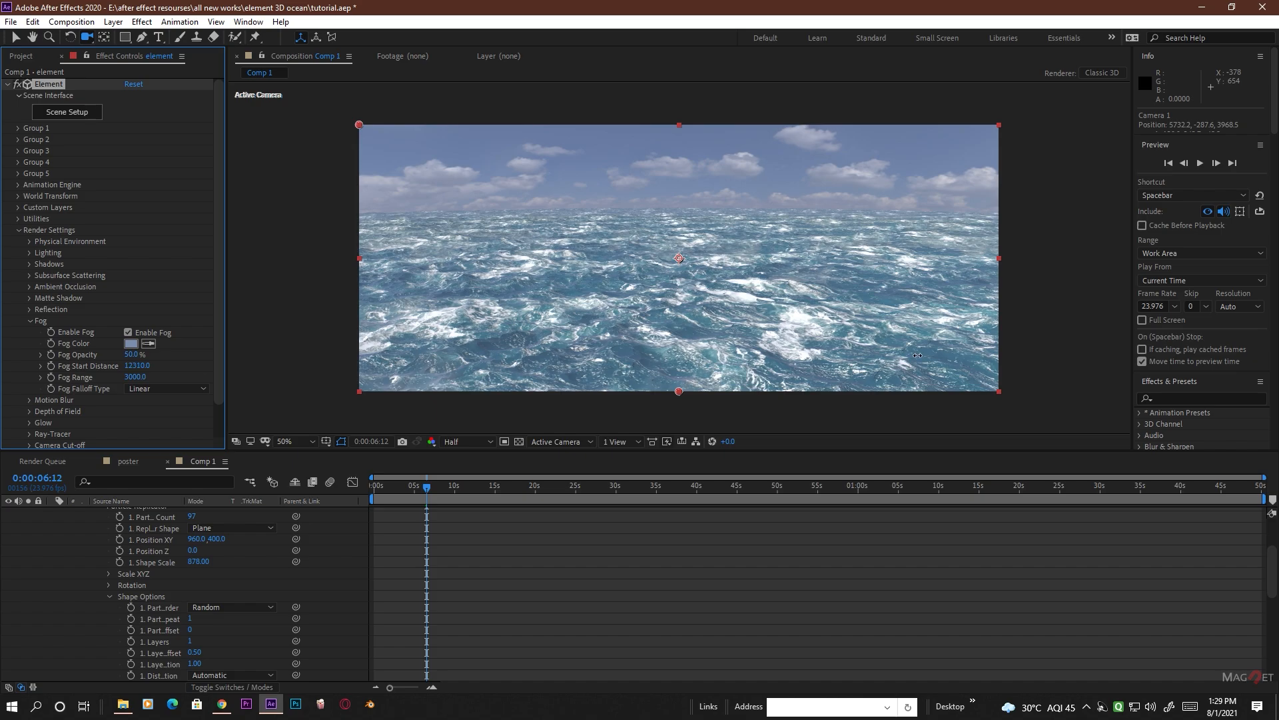
- Set the fog to pale blue DCE5F5 with 19.0% opacity, start distance 14370.0 and range 4270.0
{"action": "left_click", "coordinate": [133, 344]}
{"action": "left_click_drag", "start_coordinate": [59, 81], "coordinate": [38, 43]}
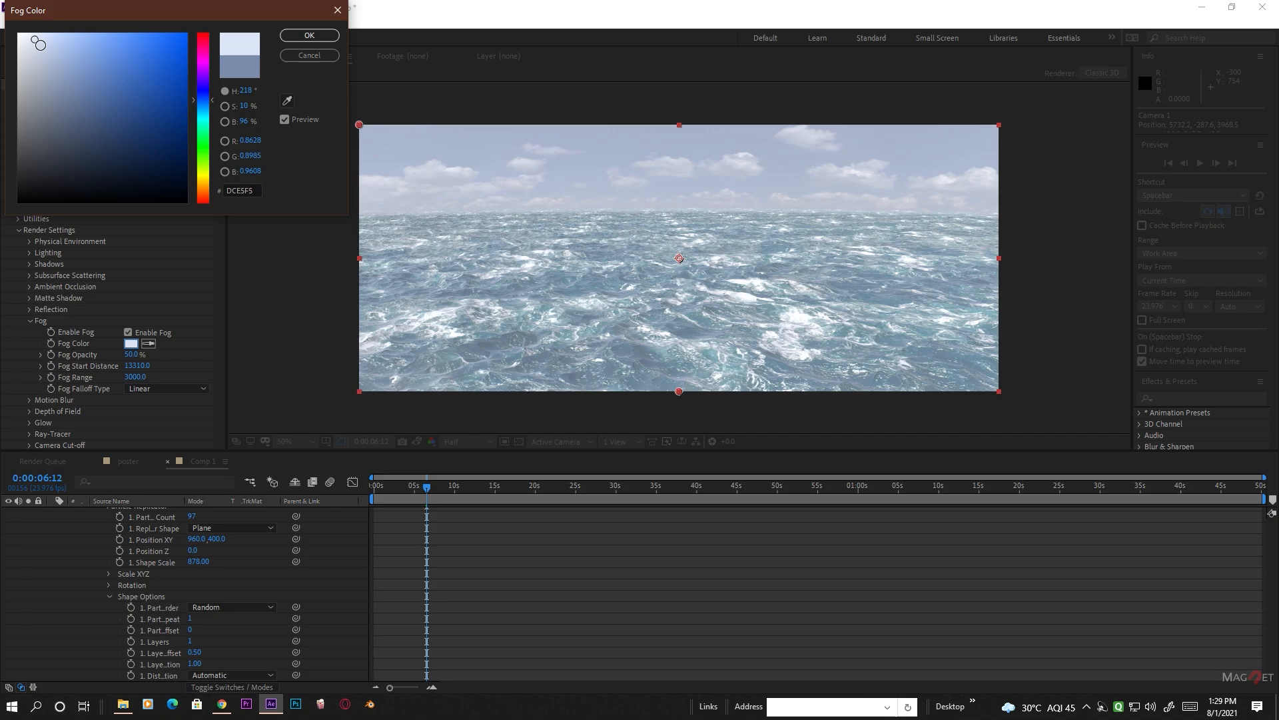
{"action": "left_click", "coordinate": [300, 35]}
{"action": "left_click", "coordinate": [136, 378]}
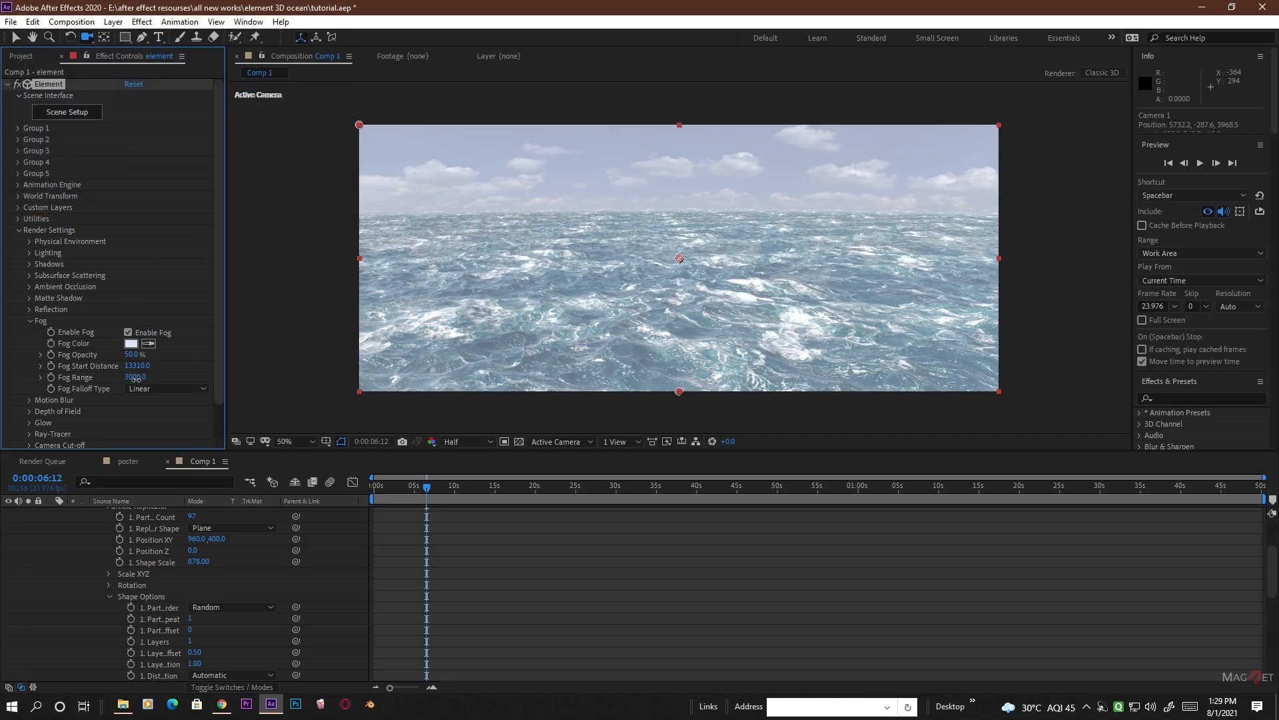
{"action": "mouse_move", "coordinate": [142, 356]}
{"action": "left_mouse_down"}
{"action": "mouse_move", "coordinate": [110, 373]}
{"action": "mouse_move", "coordinate": [163, 366]}
{"action": "mouse_move", "coordinate": [104, 387]}
{"action": "mouse_move", "coordinate": [132, 369]}
{"action": "mouse_move", "coordinate": [172, 372]}
{"action": "mouse_move", "coordinate": [142, 355]}
{"action": "left_mouse_up"}
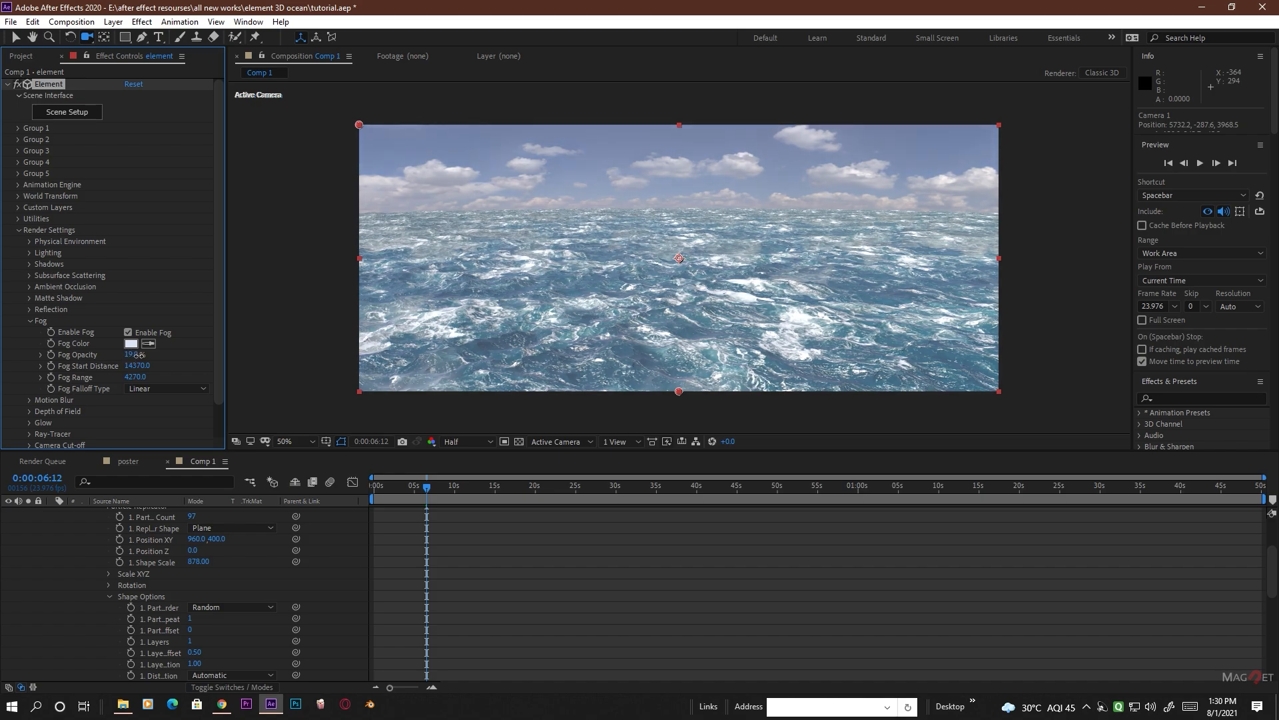
- Turn the camera low over the waves toward the bright sky and generate an Element 3D null there at 2D position 1102.0, 152.0
{"action": "left_click_drag", "start_coordinate": [685, 323], "coordinate": [892, 311]}
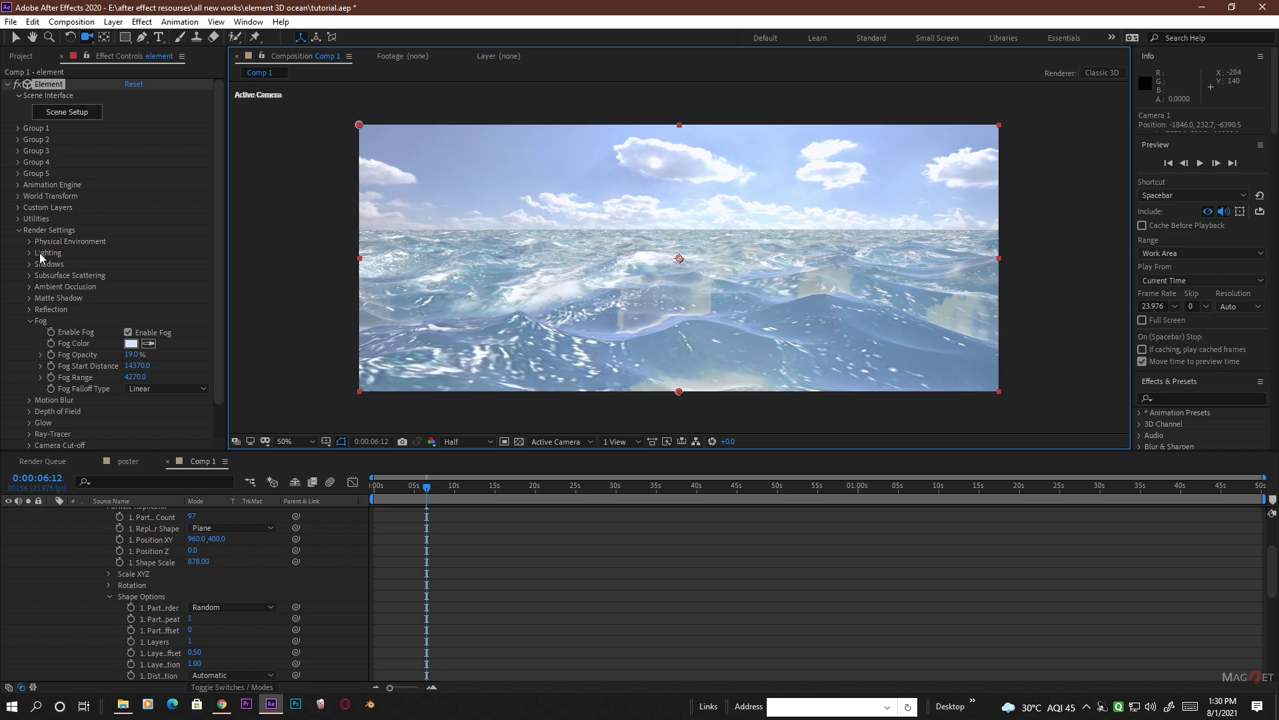
{"action": "left_click", "coordinate": [28, 321]}
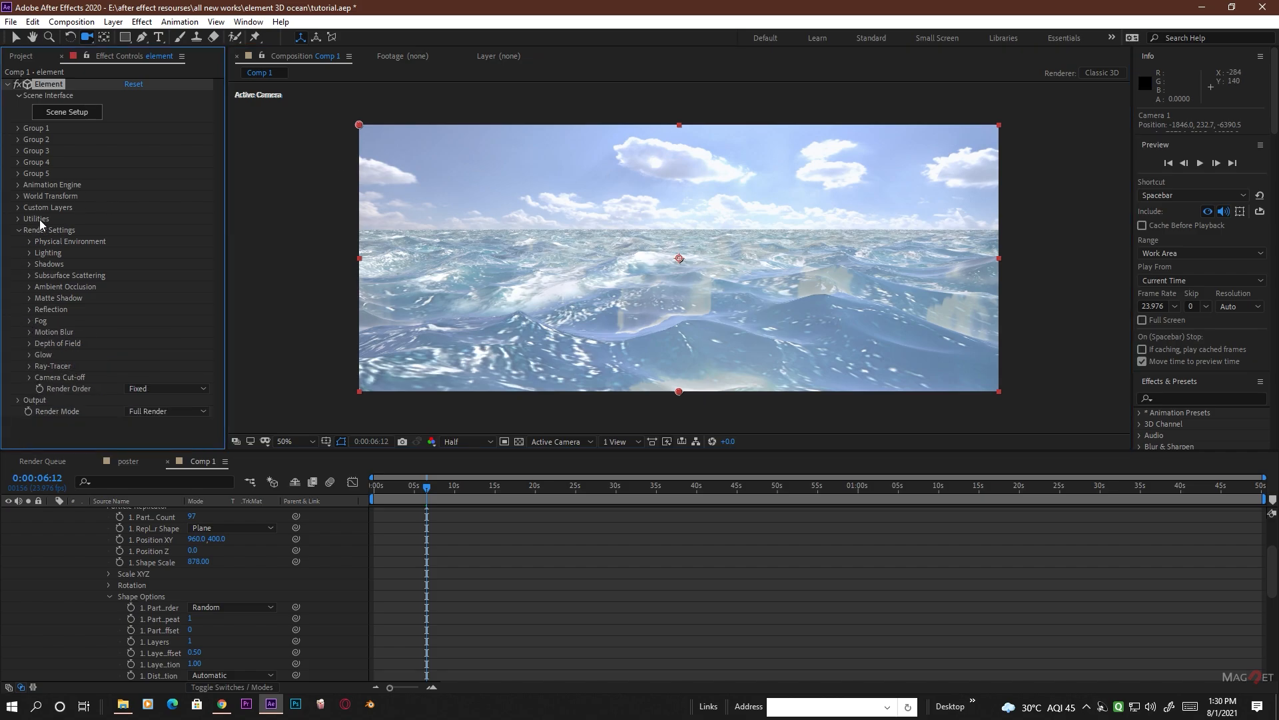
{"action": "left_click", "coordinate": [20, 219]}
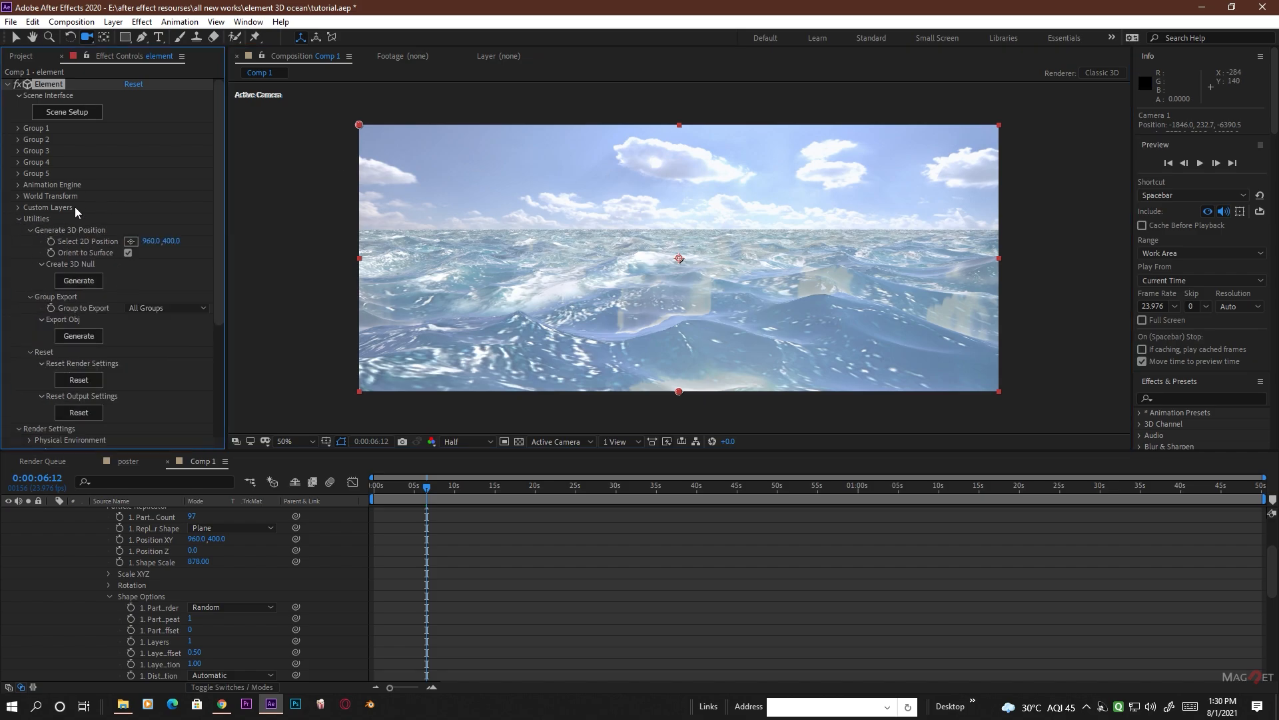
{"action": "left_click", "coordinate": [130, 242]}
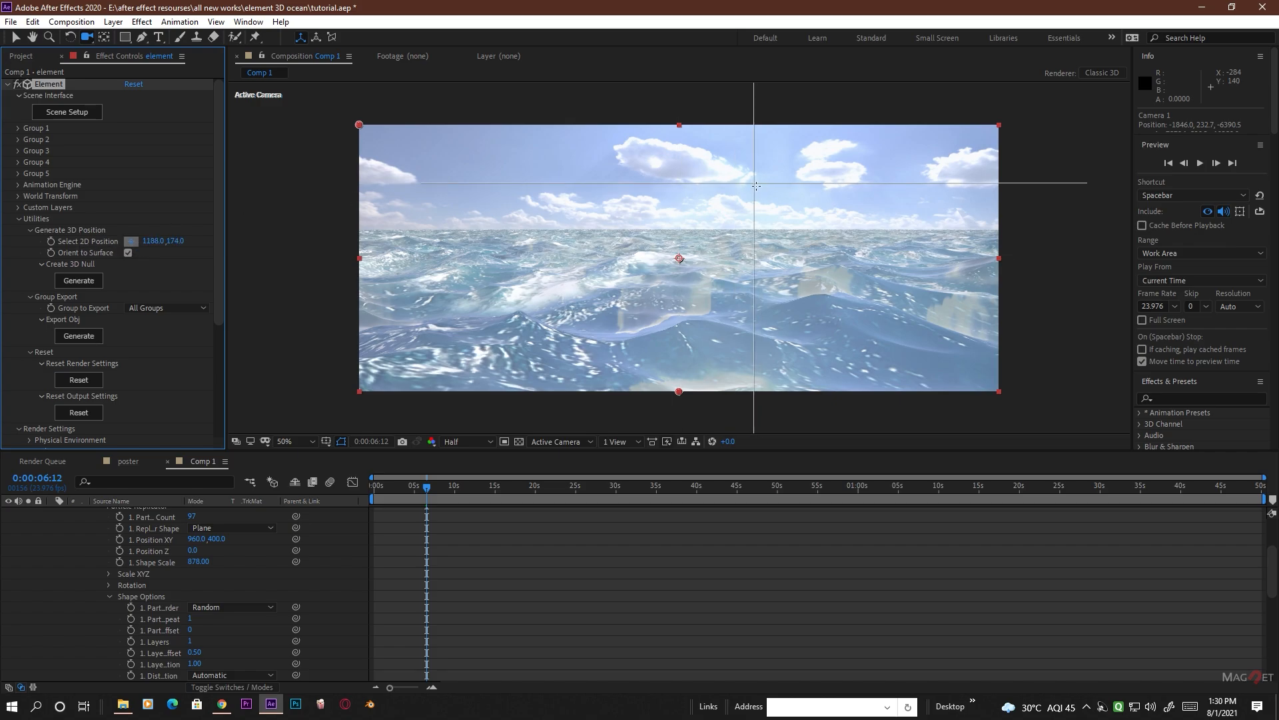
{"action": "left_click", "coordinate": [727, 175]}
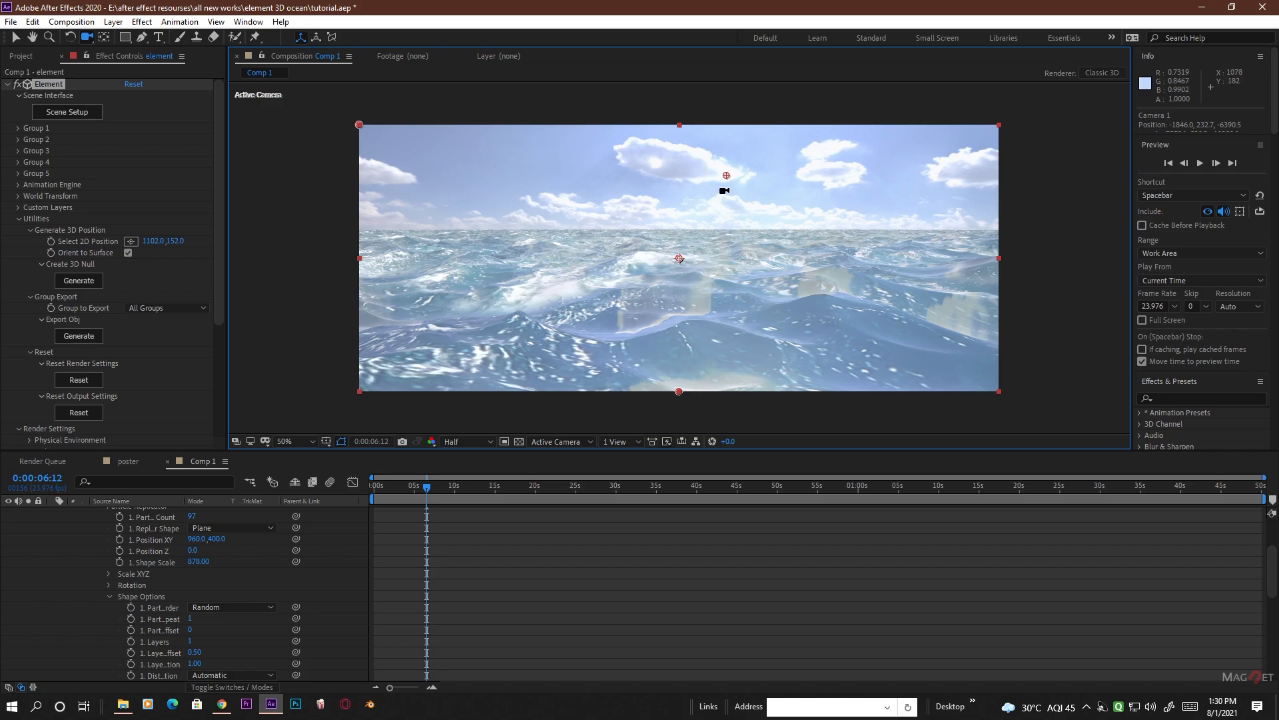
{"action": "left_click", "coordinate": [82, 285]}
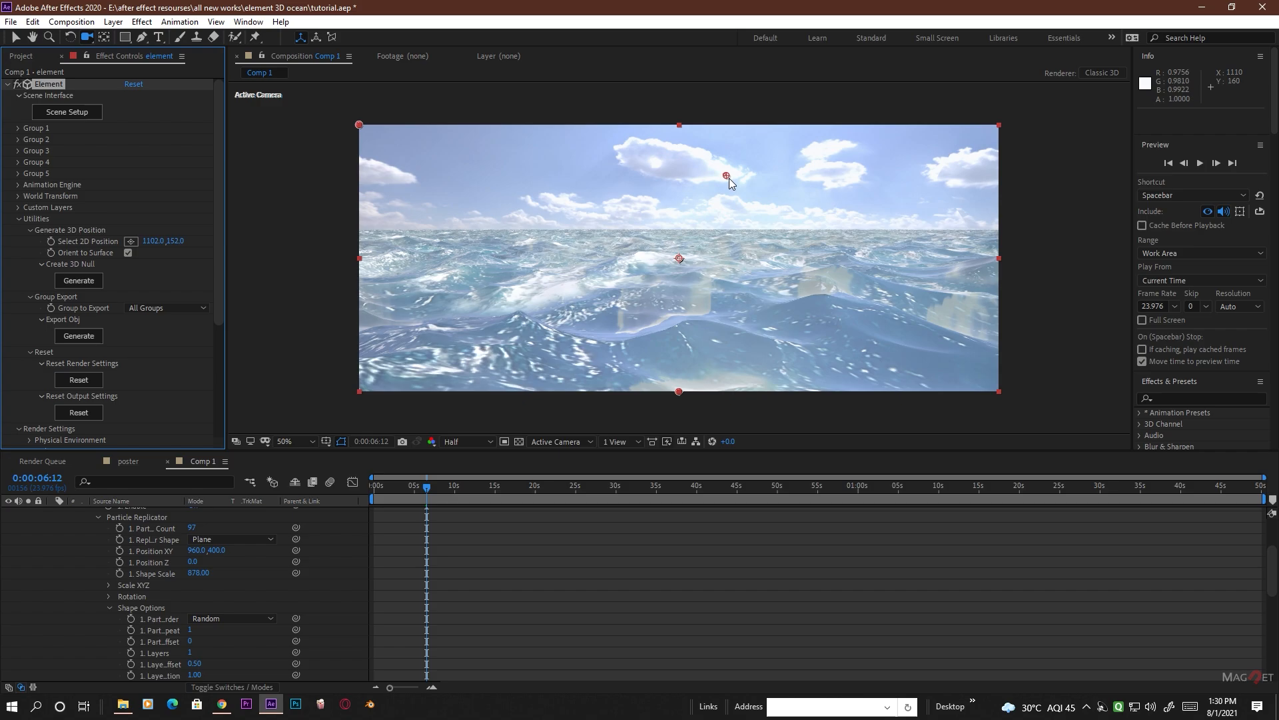
{"action": "scroll", "coordinate": [100, 579], "scroll_direction": "up", "scroll_amount": 3}
{"action": "left_click", "coordinate": [135, 513]}
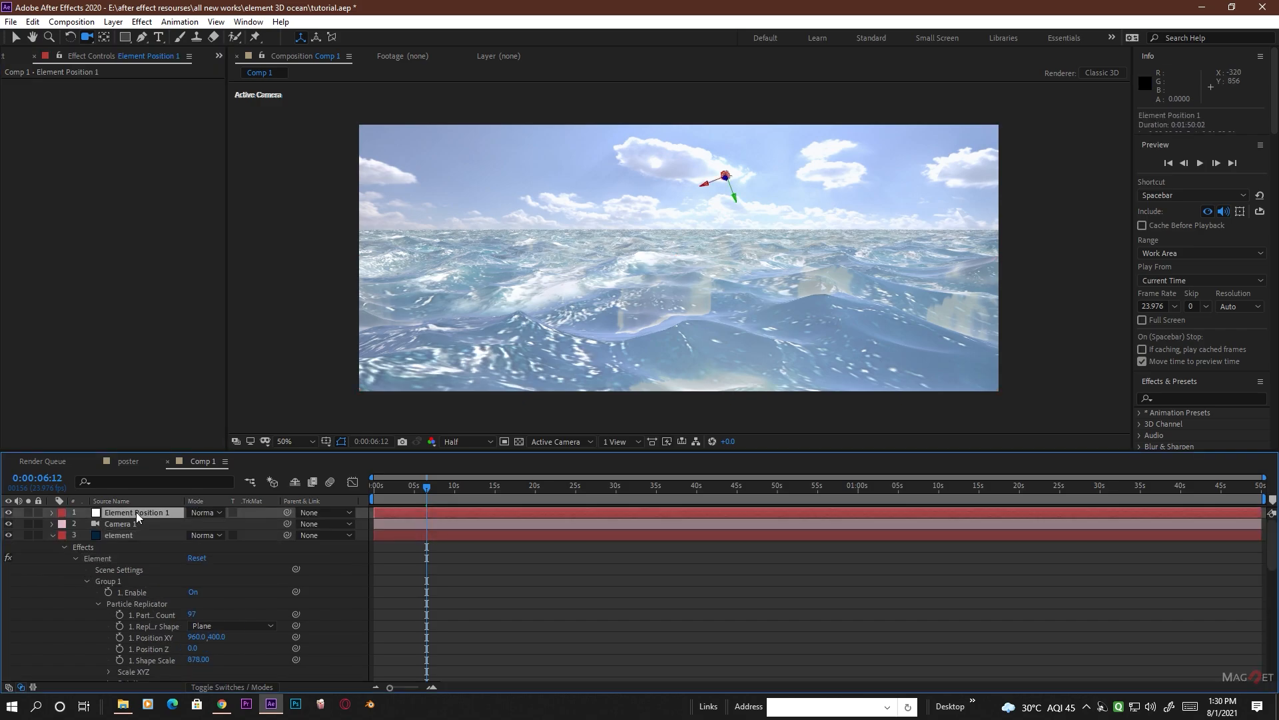
{"action": "left_click", "coordinate": [53, 537]}
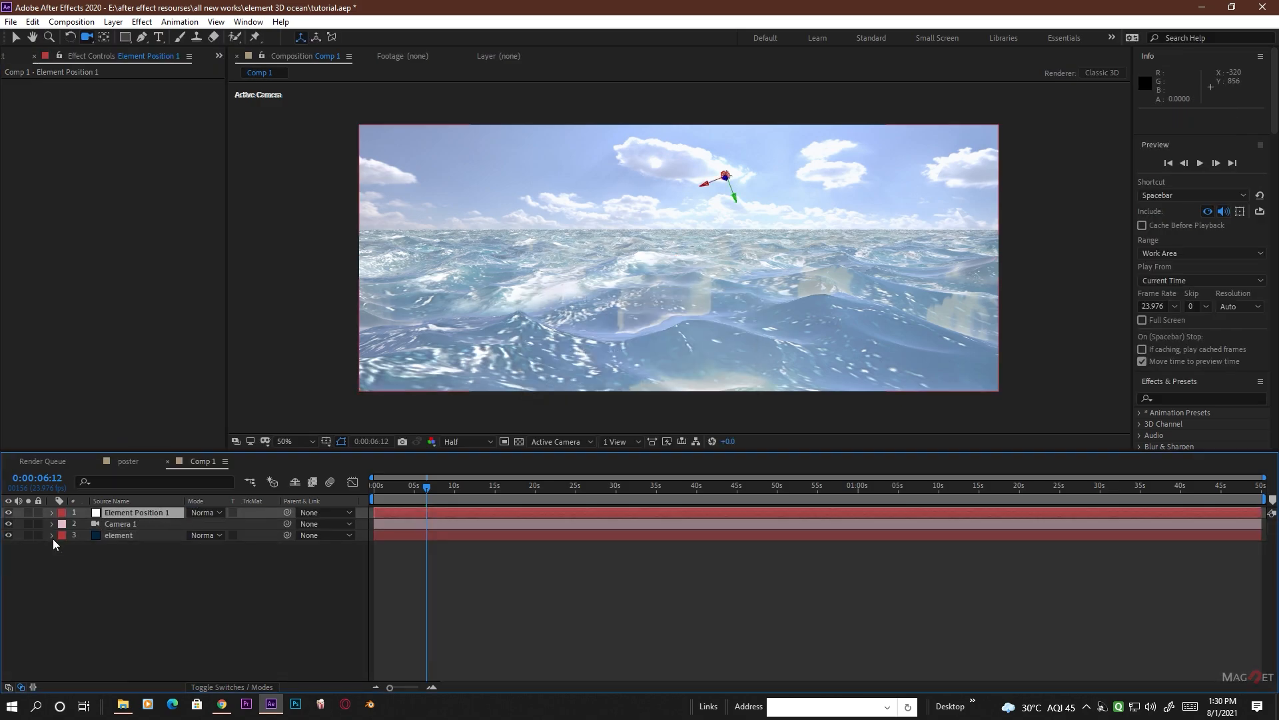
- Create a Parallel light with white color FFFFFF and 217% intensity
{"action": "left_click", "coordinate": [114, 21]}
{"action": "mouse_move", "coordinate": [133, 36]}
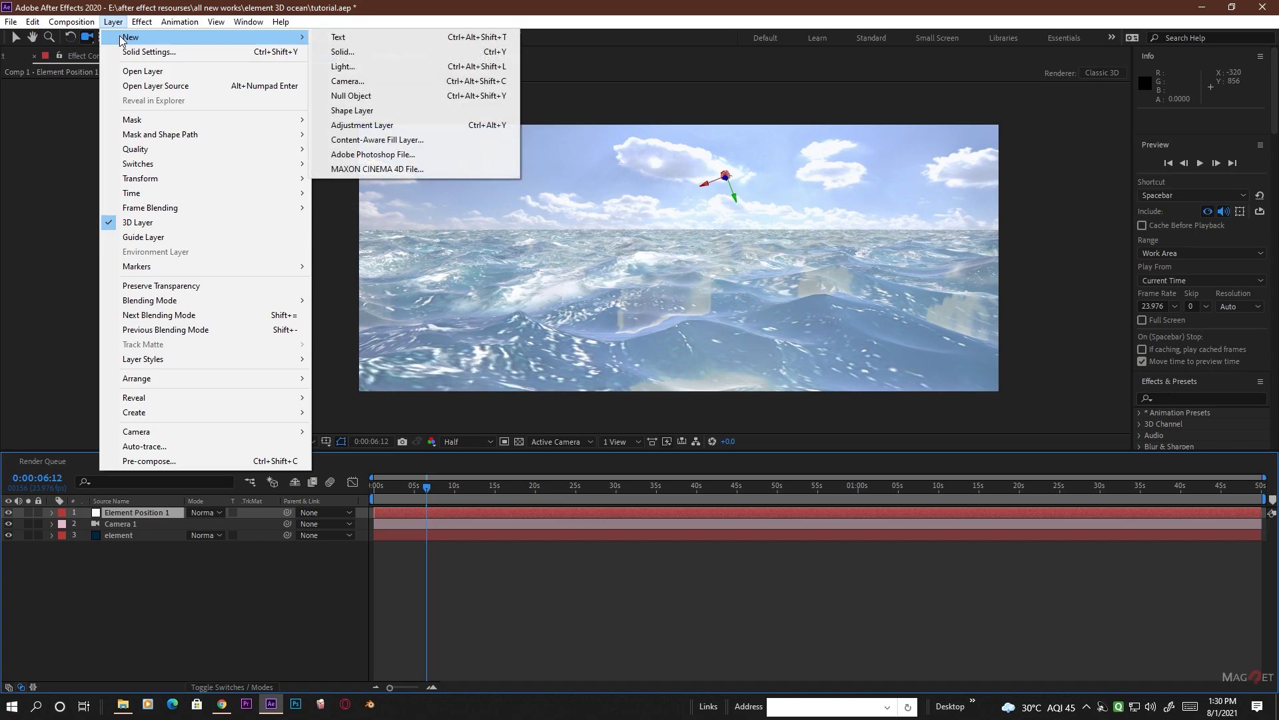
{"action": "left_click", "coordinate": [353, 67]}
{"action": "left_click", "coordinate": [119, 70]}
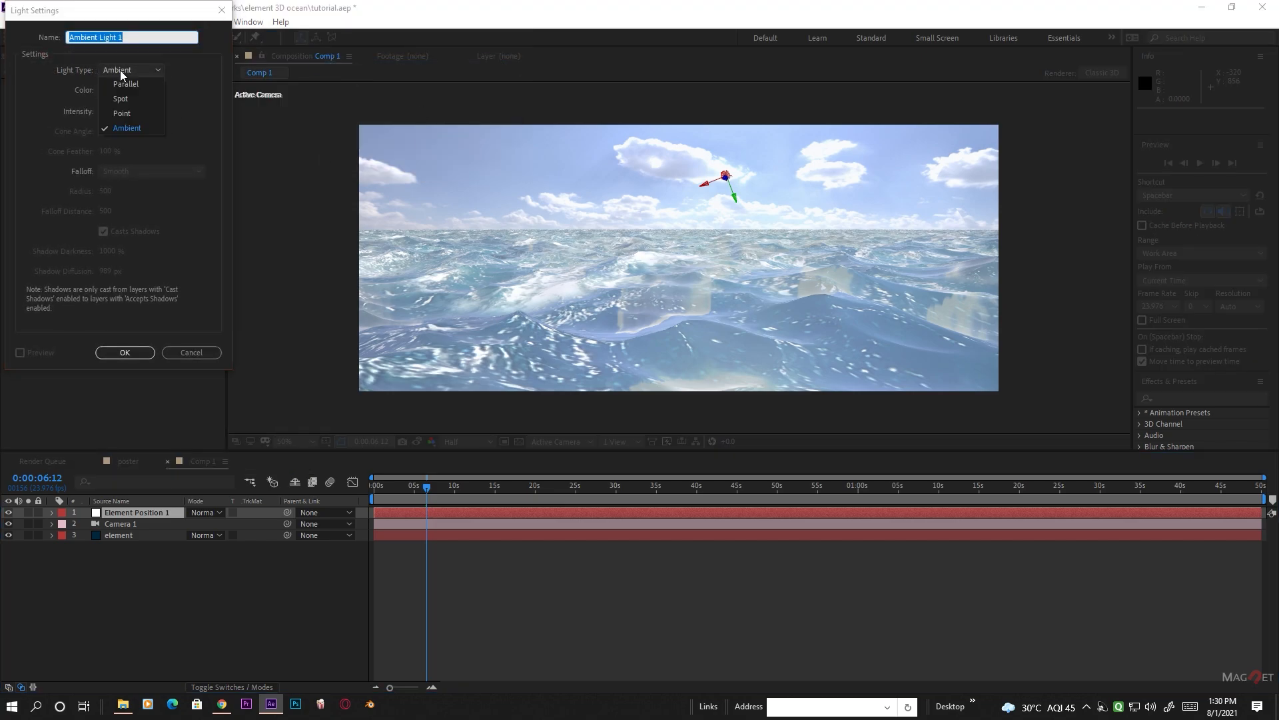
{"action": "left_click", "coordinate": [117, 84]}
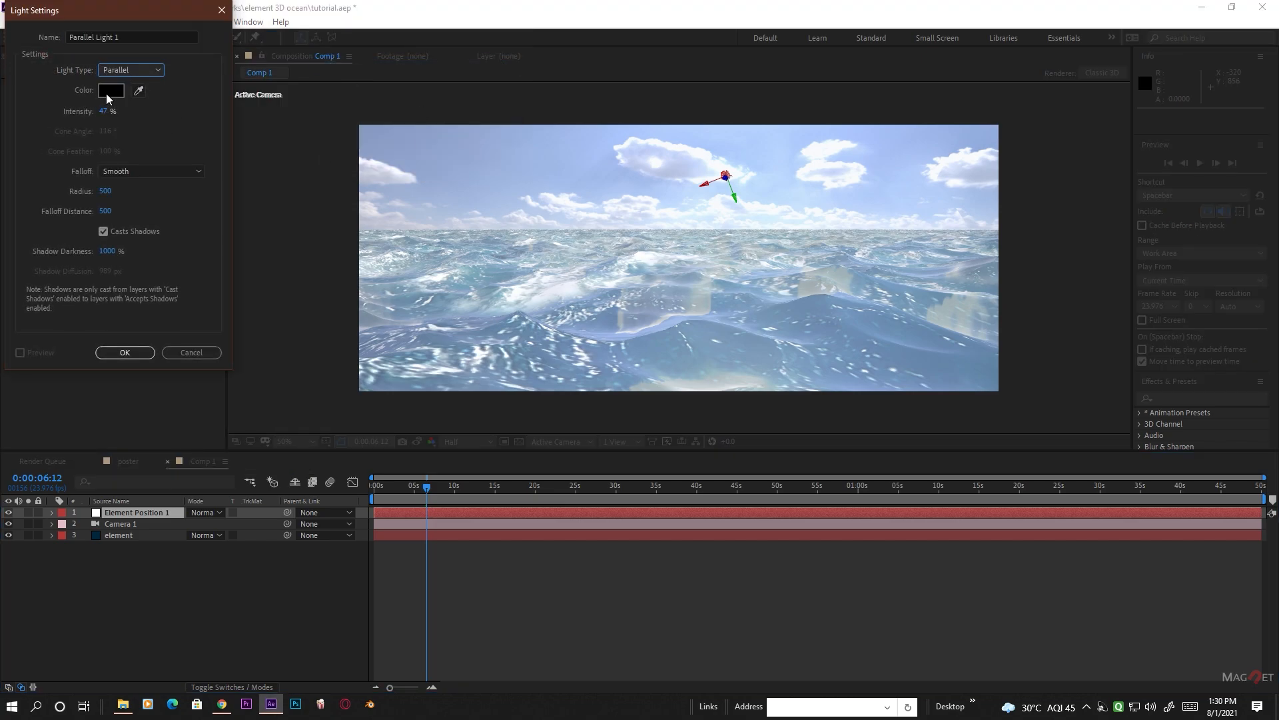
{"action": "left_click", "coordinate": [107, 90]}
{"action": "left_click", "coordinate": [18, 33]}
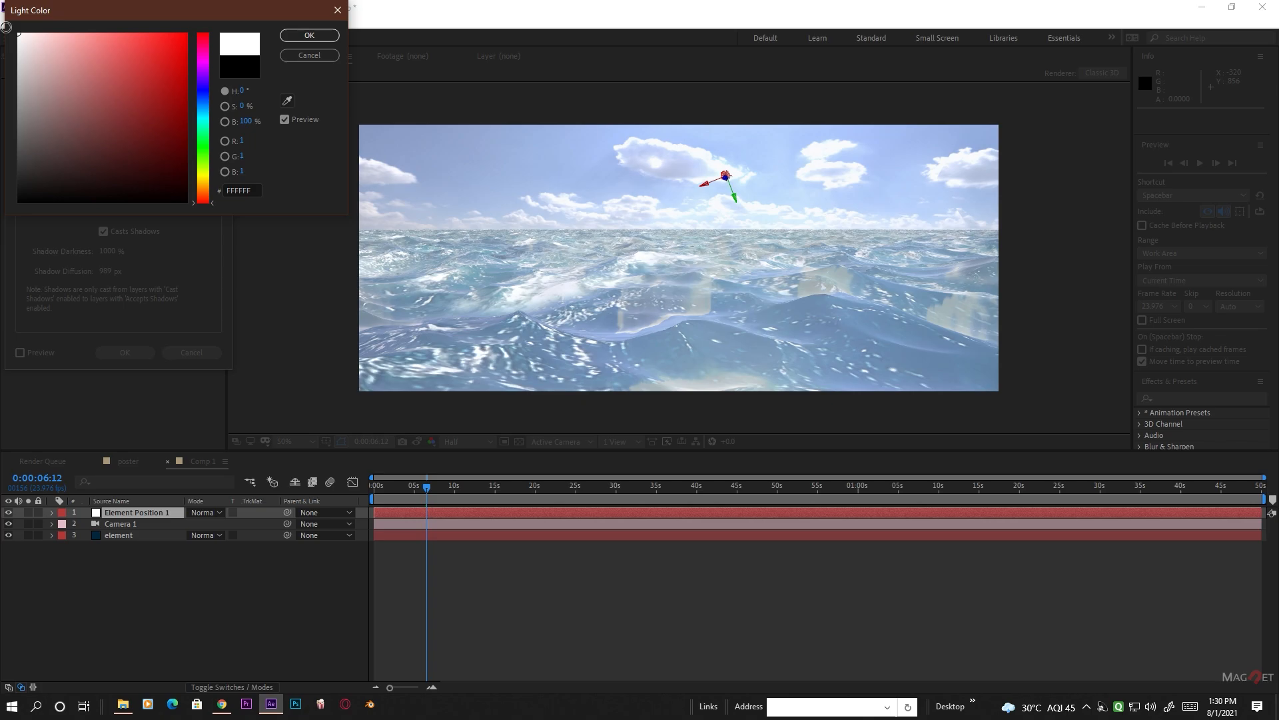
{"action": "left_click", "coordinate": [309, 36]}
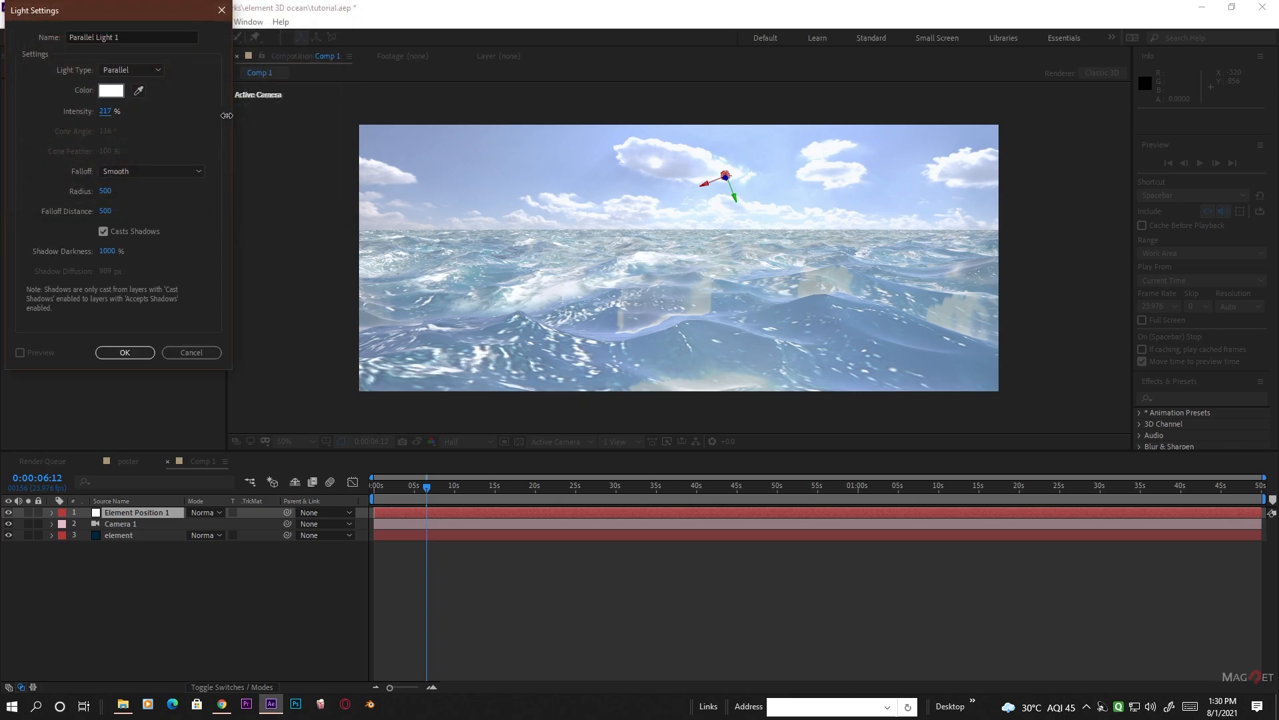
{"action": "left_click", "coordinate": [123, 353]}
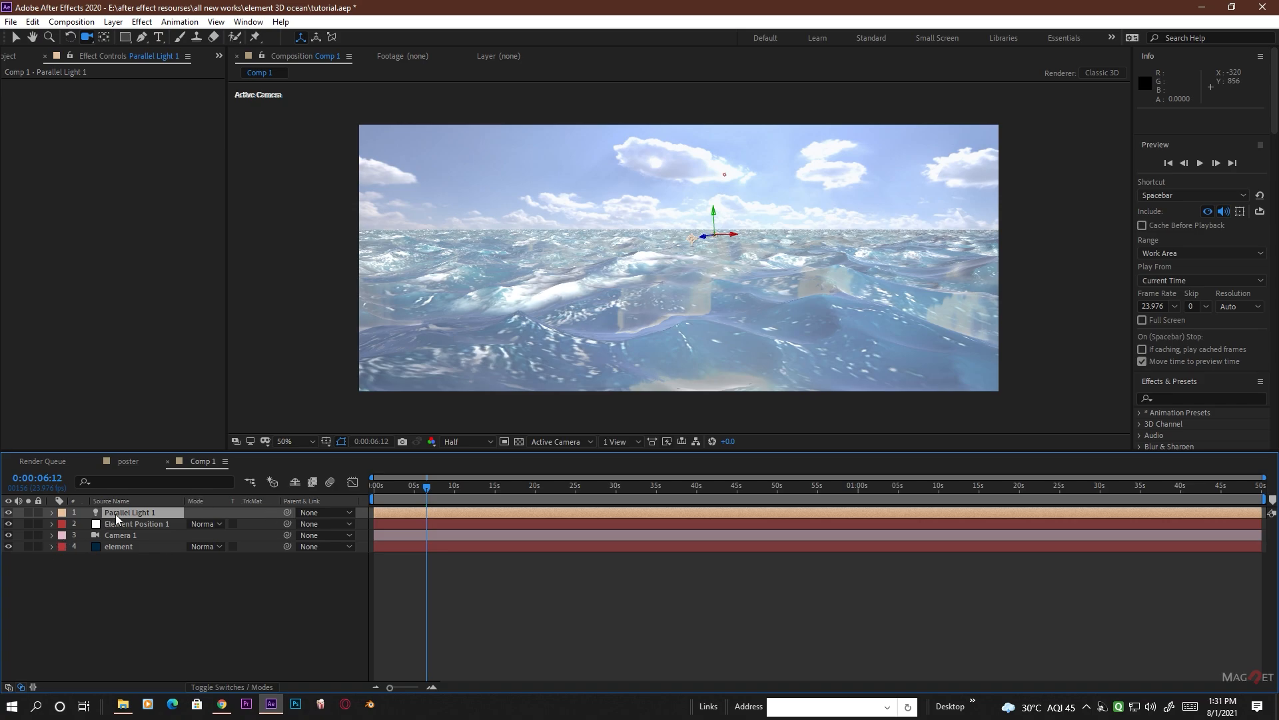
- Copy the Element Position 1 null's position onto Parallel Light 1 and delete the null
{"action": "left_click", "coordinate": [115, 514]}
{"action": "key", "text": "p"}
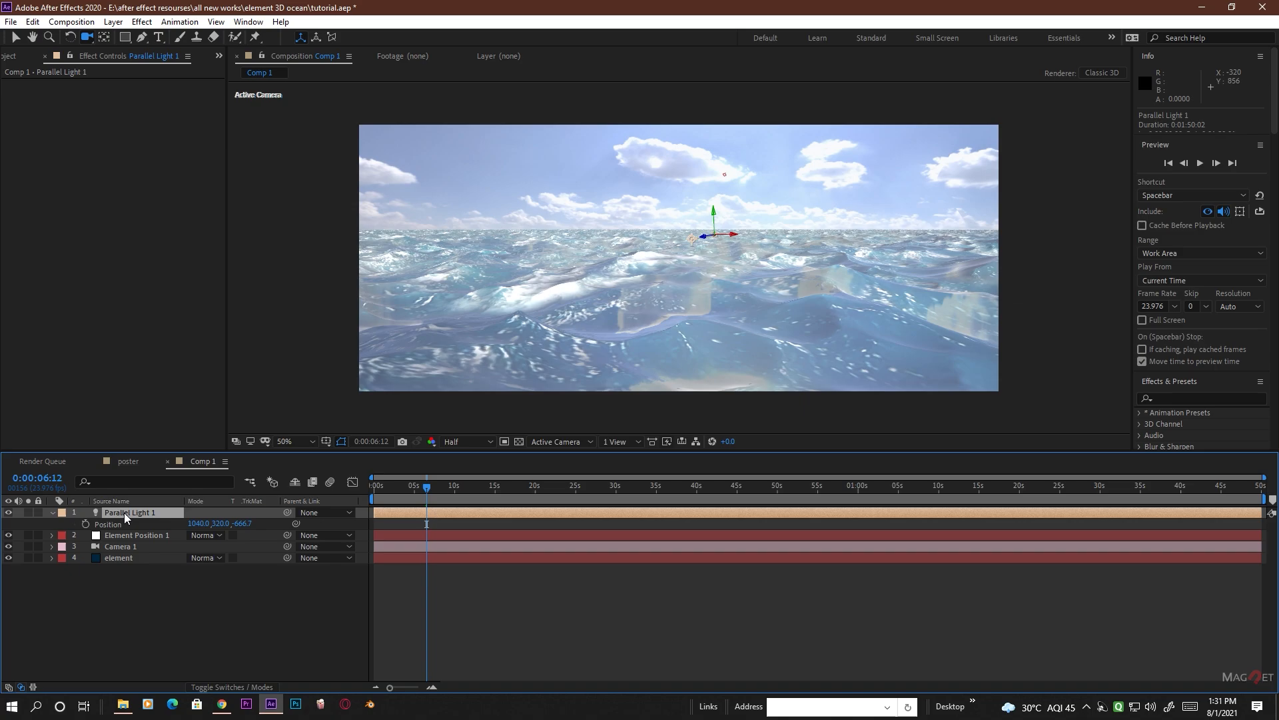
{"action": "left_click", "coordinate": [124, 536]}
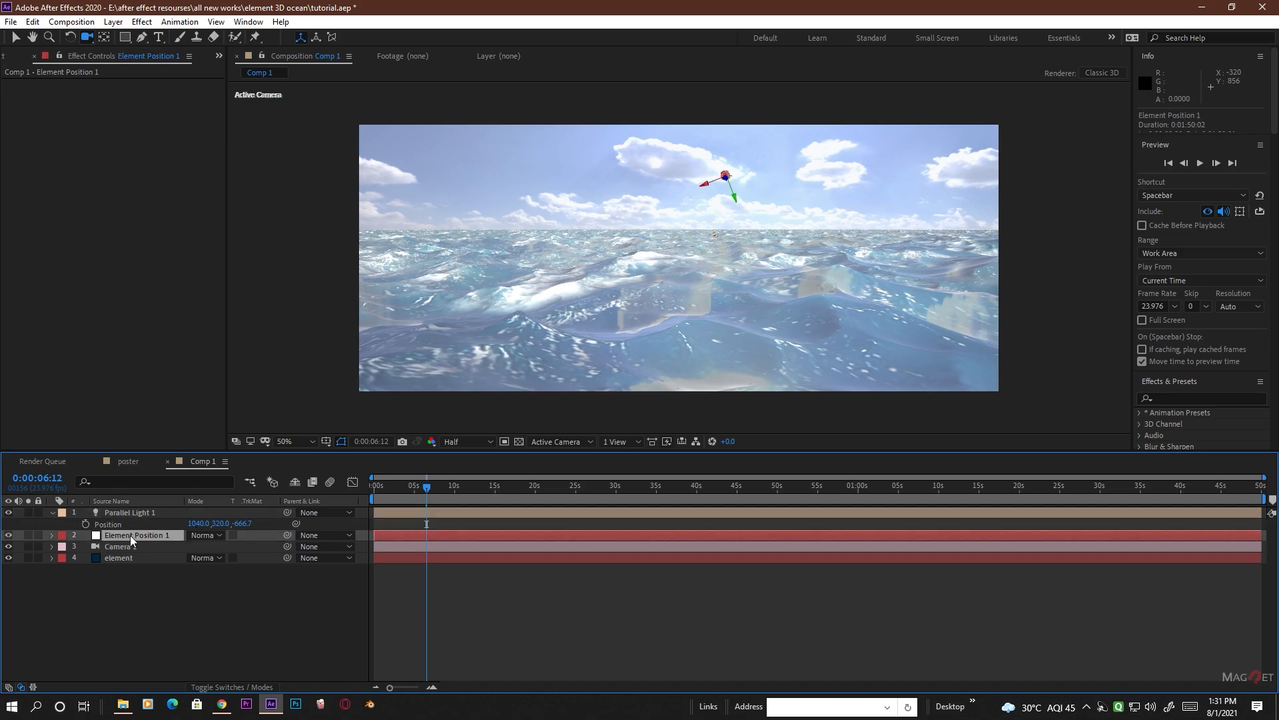
{"action": "key", "text": "p"}
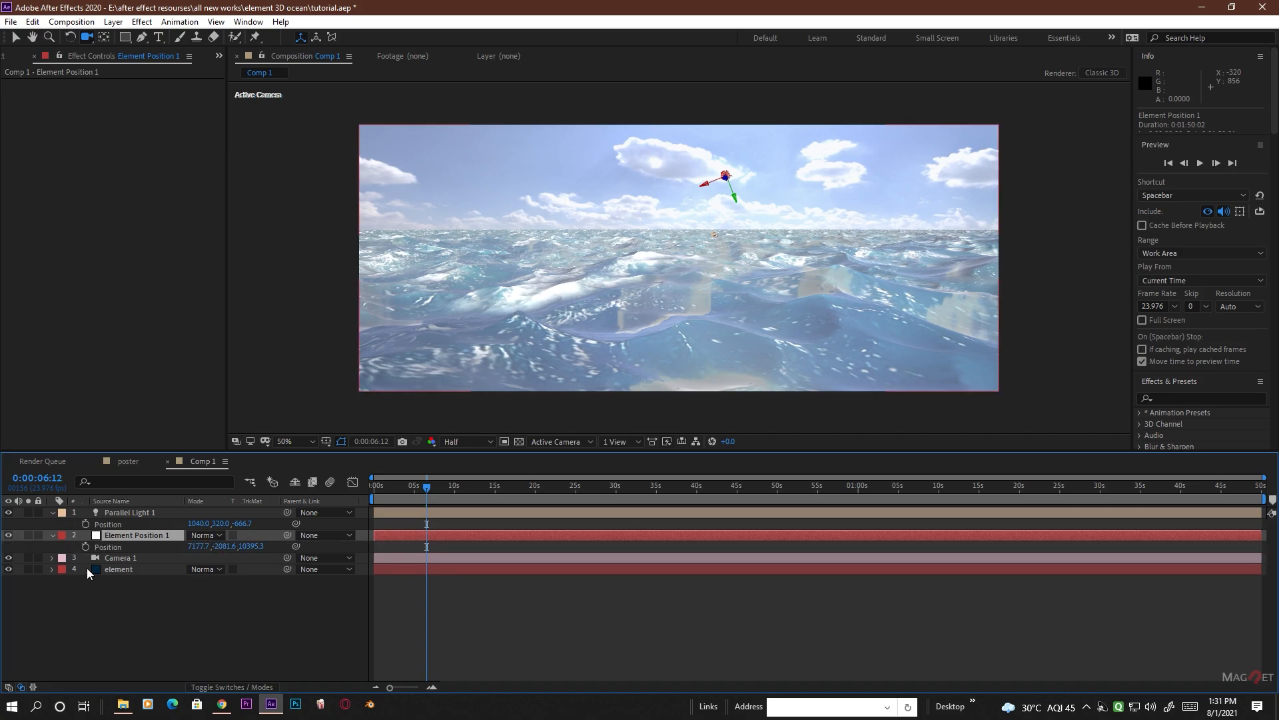
{"action": "left_click", "coordinate": [105, 547]}
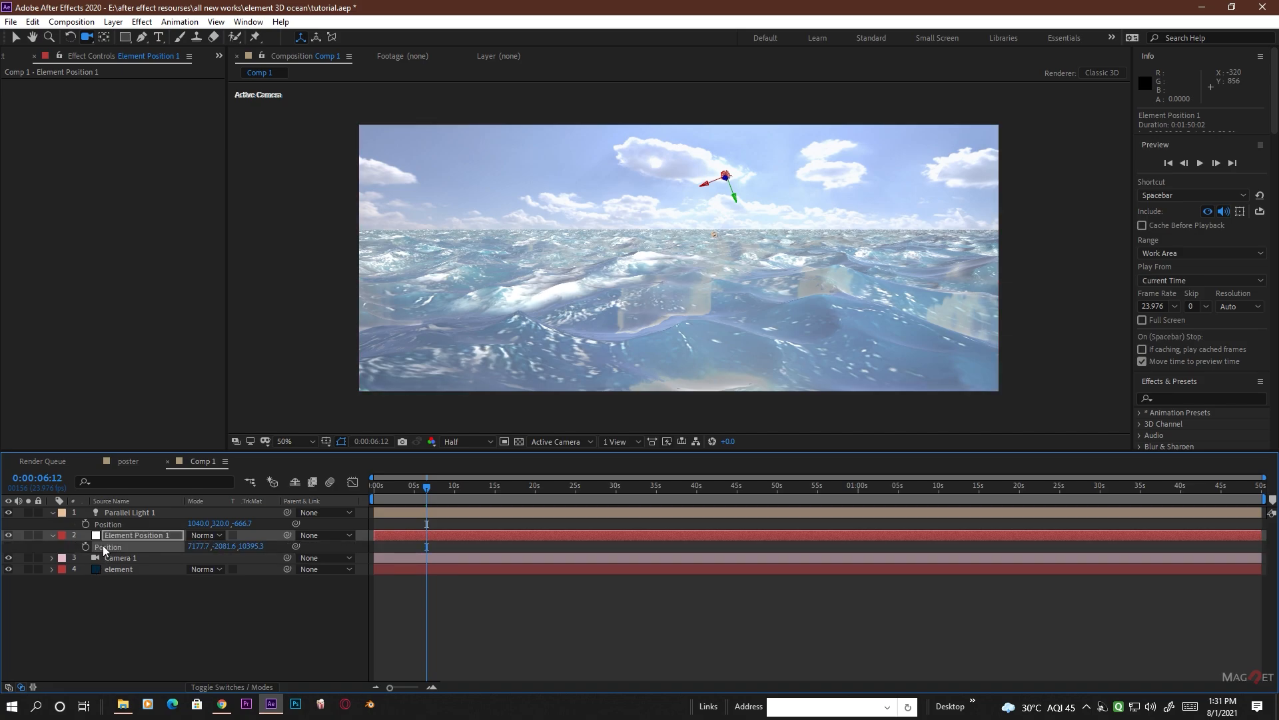
{"action": "left_click", "coordinate": [118, 525]}
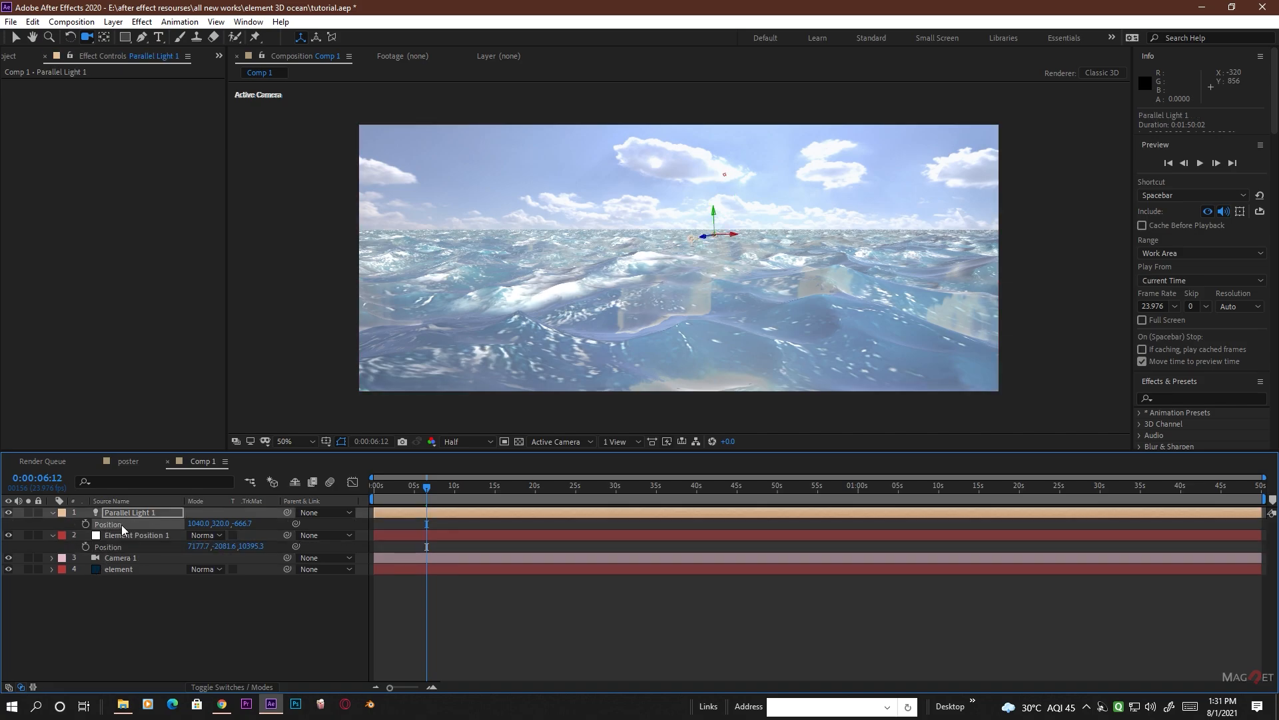
{"action": "key", "text": "ctrl+v"}
{"action": "left_click", "coordinate": [118, 535]}
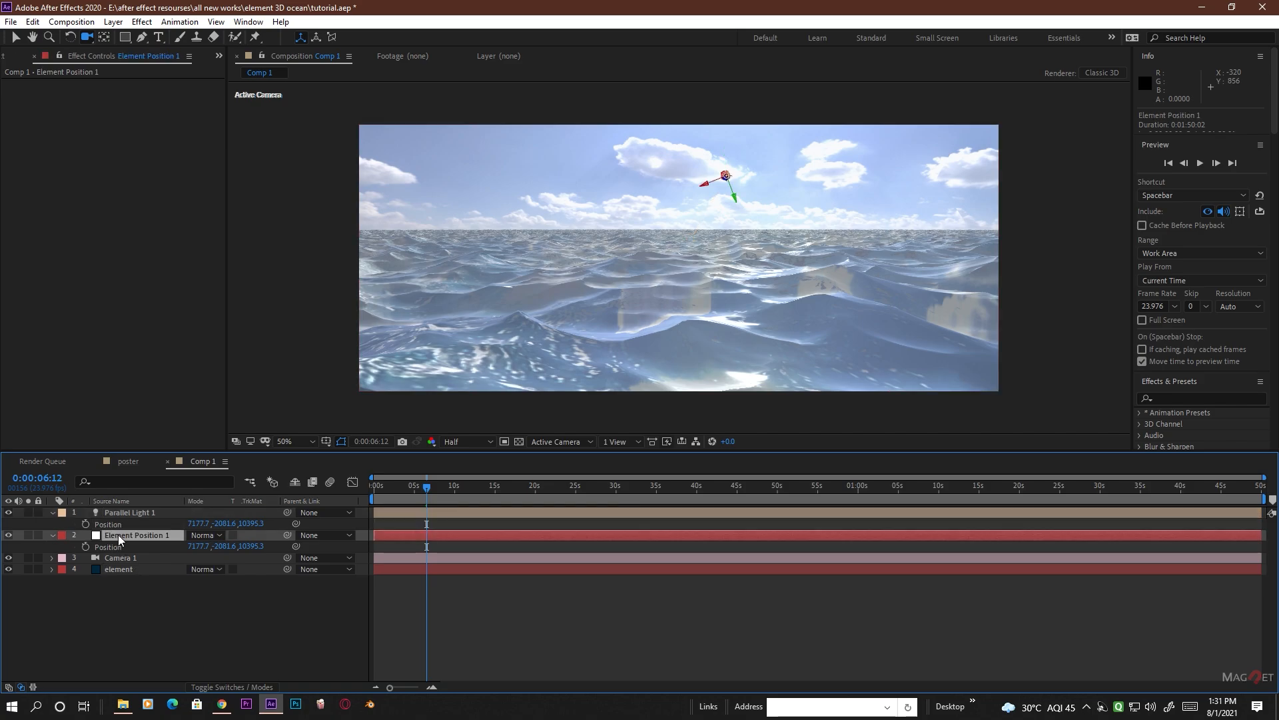
{"action": "key", "text": "Delete"}
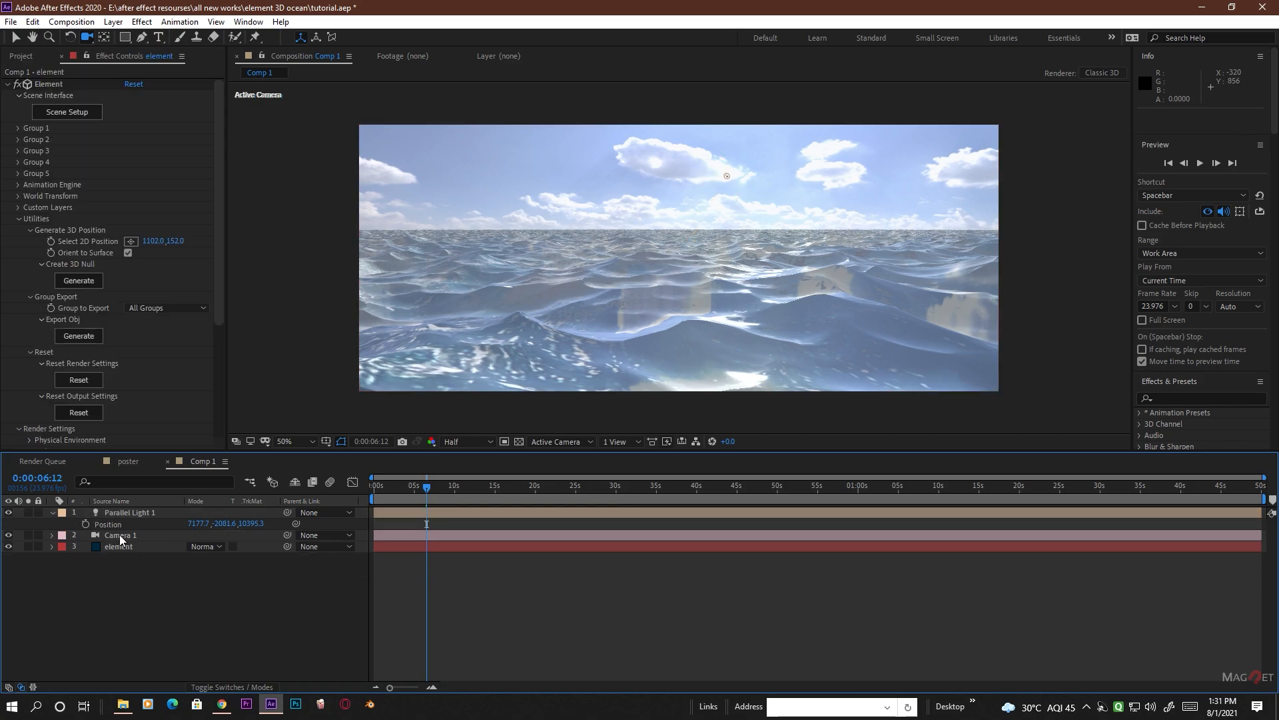
- Select Parallel Light 1 and orbit the camera above the waves to examine how the light falls on the water
{"action": "left_click", "coordinate": [142, 510]}
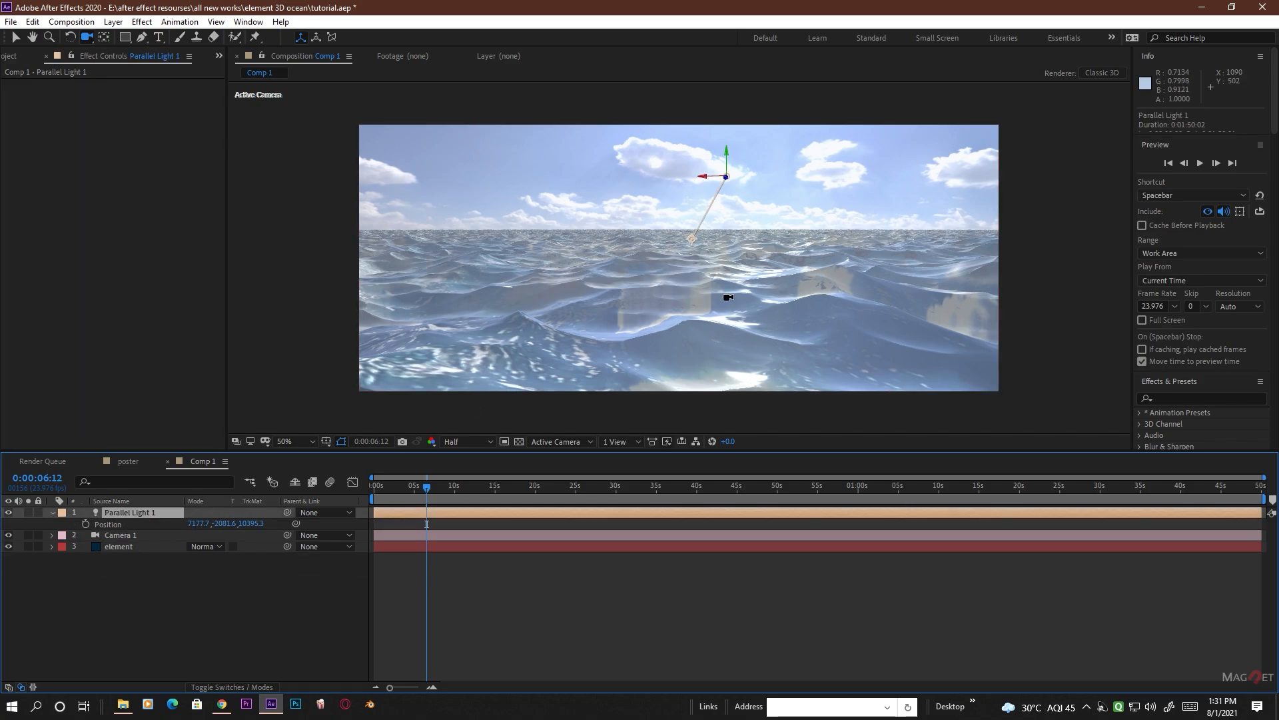
{"action": "left_click_drag", "start_coordinate": [727, 298], "coordinate": [745, 255]}
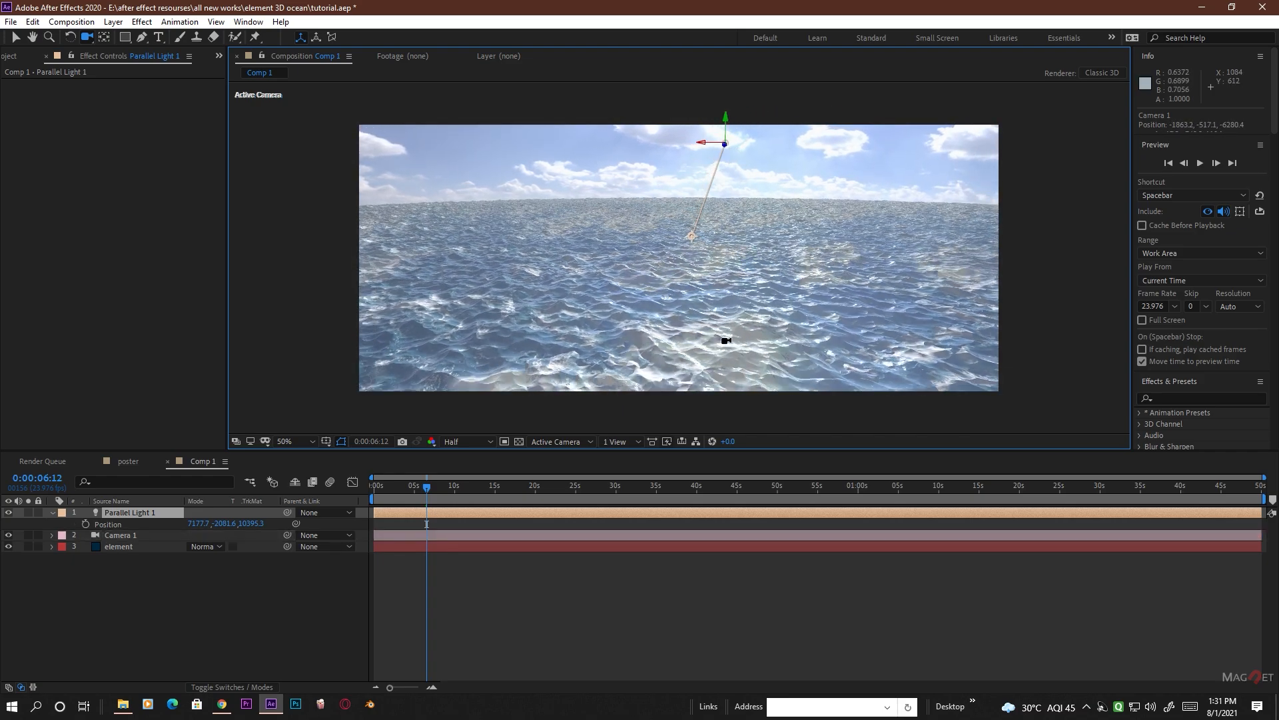
{"action": "mouse_move", "coordinate": [736, 326]}
{"action": "left_mouse_down"}
{"action": "mouse_move", "coordinate": [751, 291]}
{"action": "mouse_move", "coordinate": [757, 311]}
{"action": "left_mouse_up"}
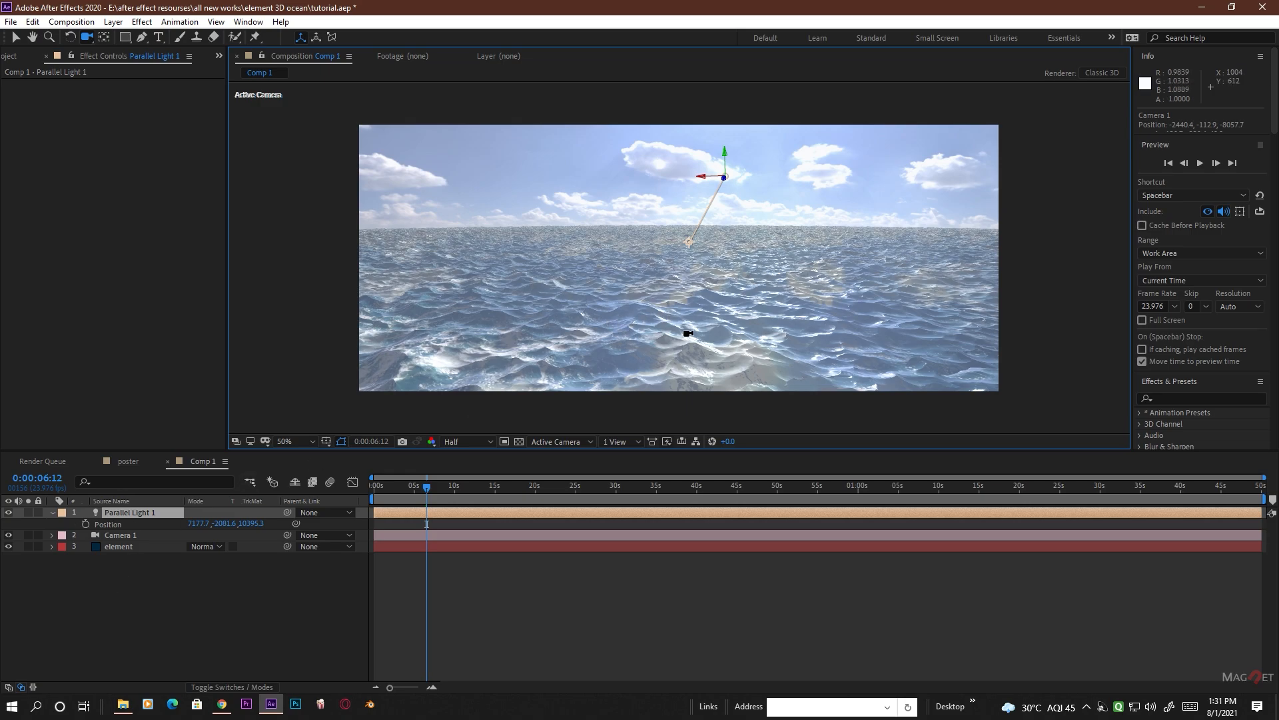
- Flatten the ocean's waves in Element's Scene Setup by scaling the ocean model down along its vertical axis, and apply the scene
{"action": "left_click", "coordinate": [118, 547]}
{"action": "left_click", "coordinate": [67, 116]}
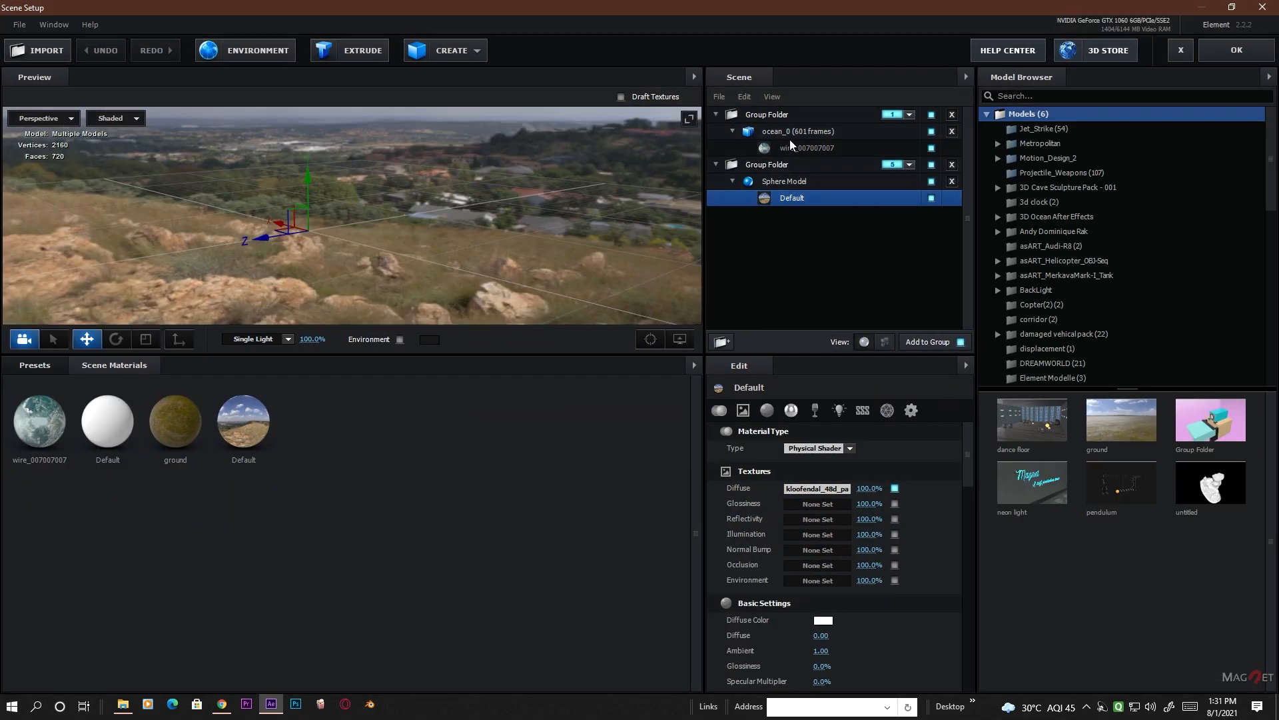
{"action": "left_click", "coordinate": [792, 147]}
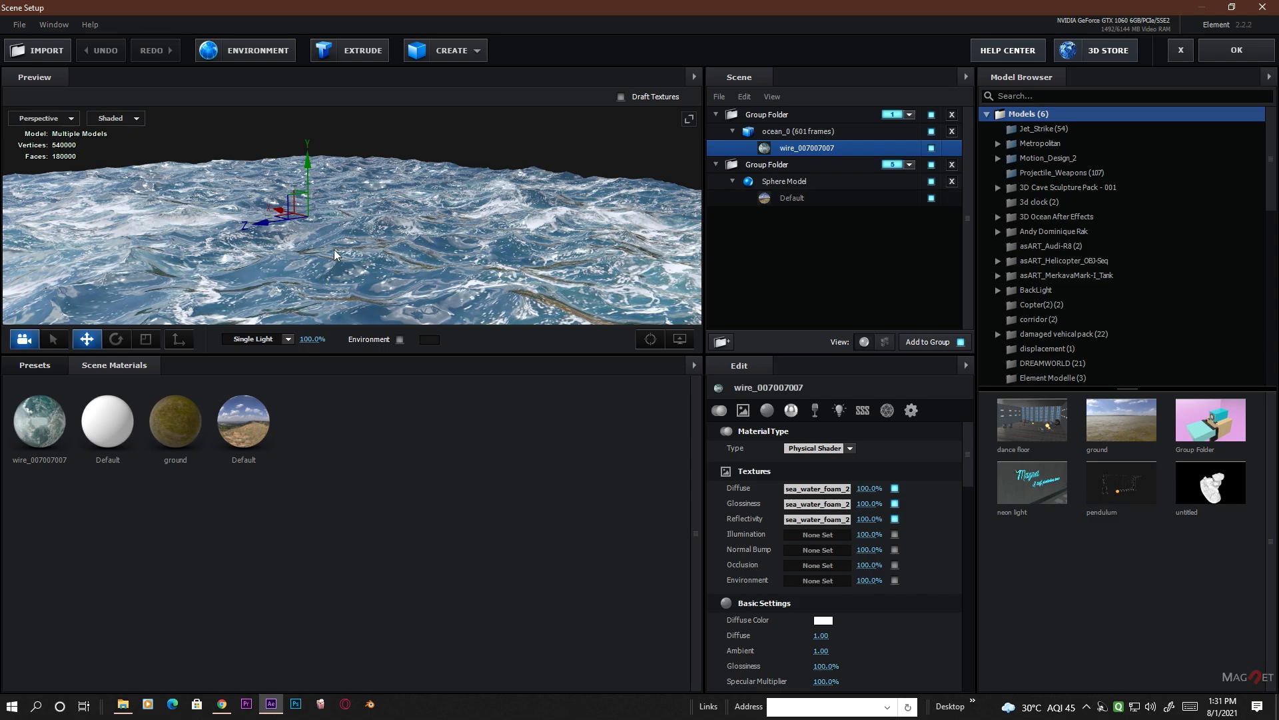
{"action": "left_click", "coordinate": [146, 339]}
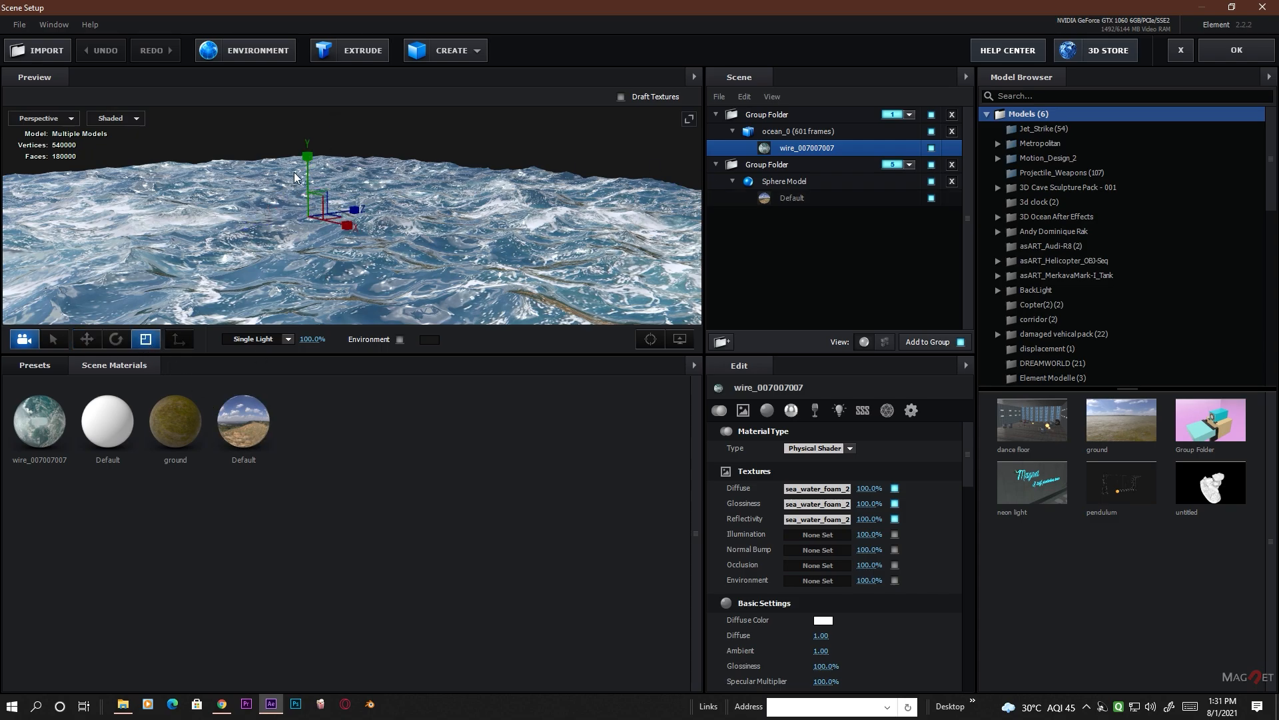
{"action": "left_click_drag", "start_coordinate": [308, 157], "coordinate": [318, 181]}
{"action": "mouse_move", "coordinate": [504, 276]}
{"action": "left_mouse_down"}
{"action": "mouse_move", "coordinate": [463, 305]}
{"action": "mouse_move", "coordinate": [507, 297]}
{"action": "mouse_move", "coordinate": [480, 269]}
{"action": "left_mouse_up"}
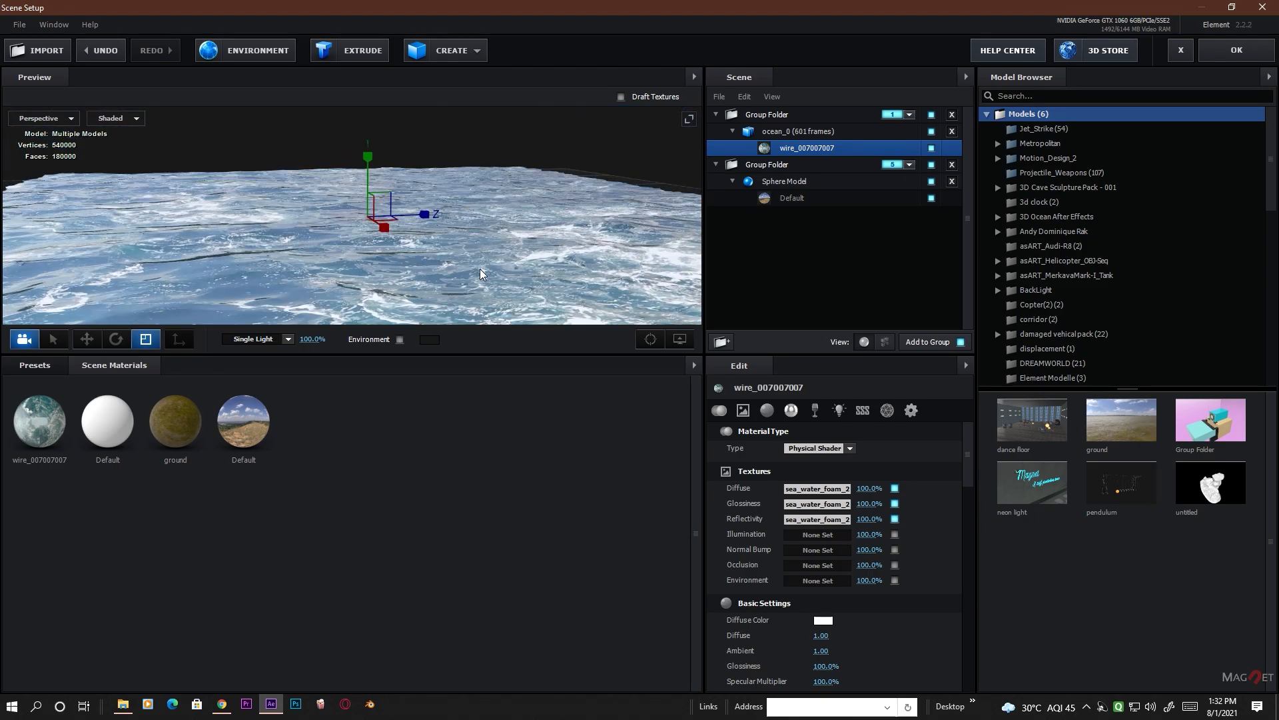
{"action": "left_click", "coordinate": [1234, 57]}
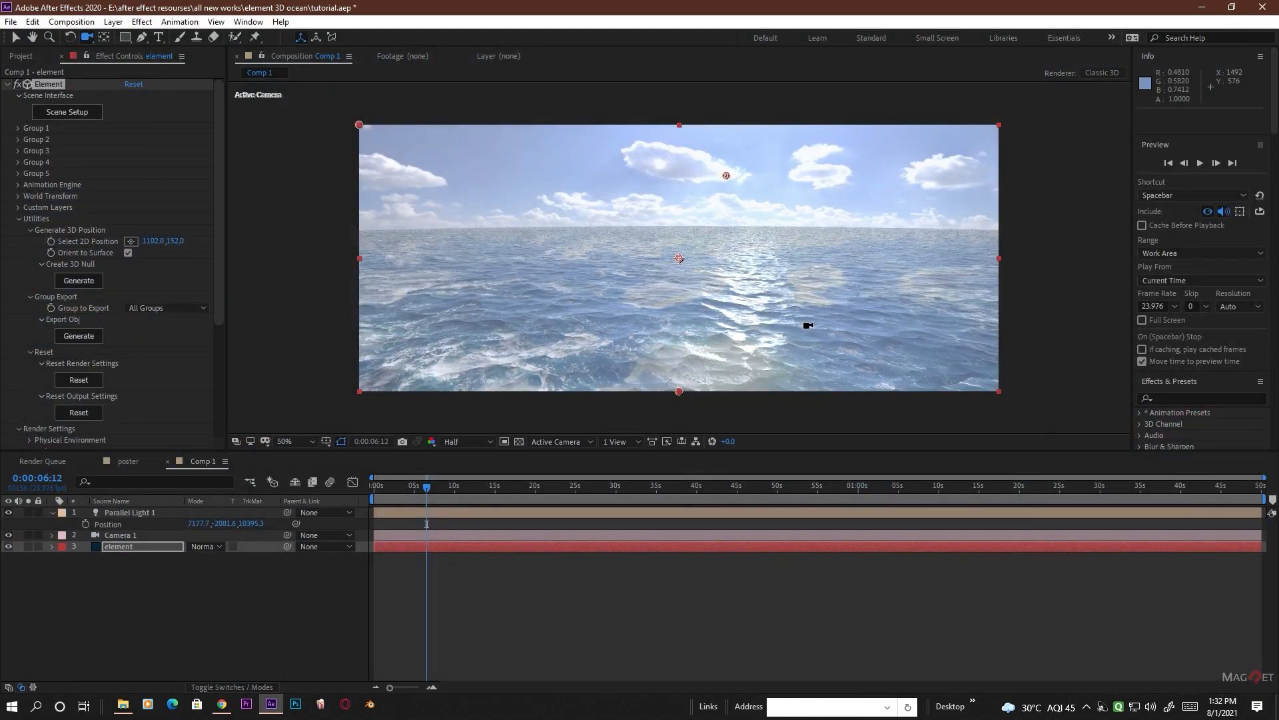
- Orbit the camera around the flattened ocean from low and raised angles to examine the sun's reflection and the horizon
{"action": "left_click_drag", "start_coordinate": [733, 351], "coordinate": [734, 350]}
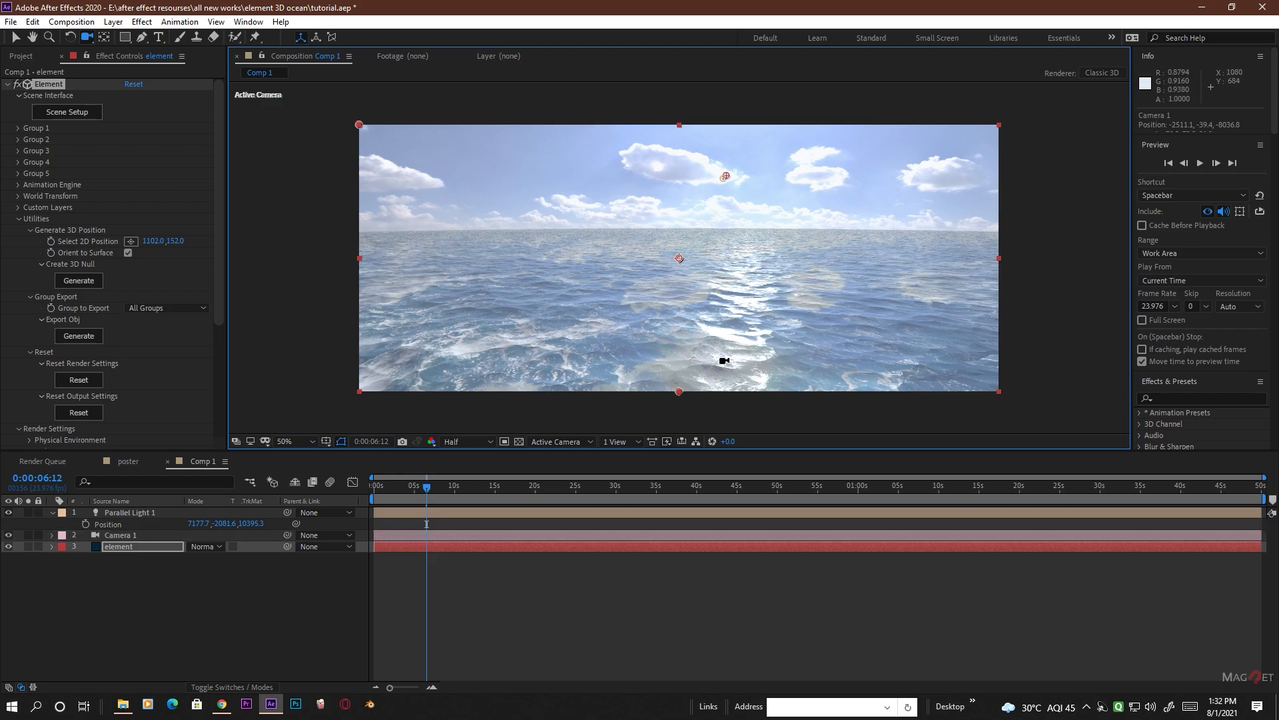
{"action": "left_click_drag", "start_coordinate": [722, 359], "coordinate": [724, 360]}
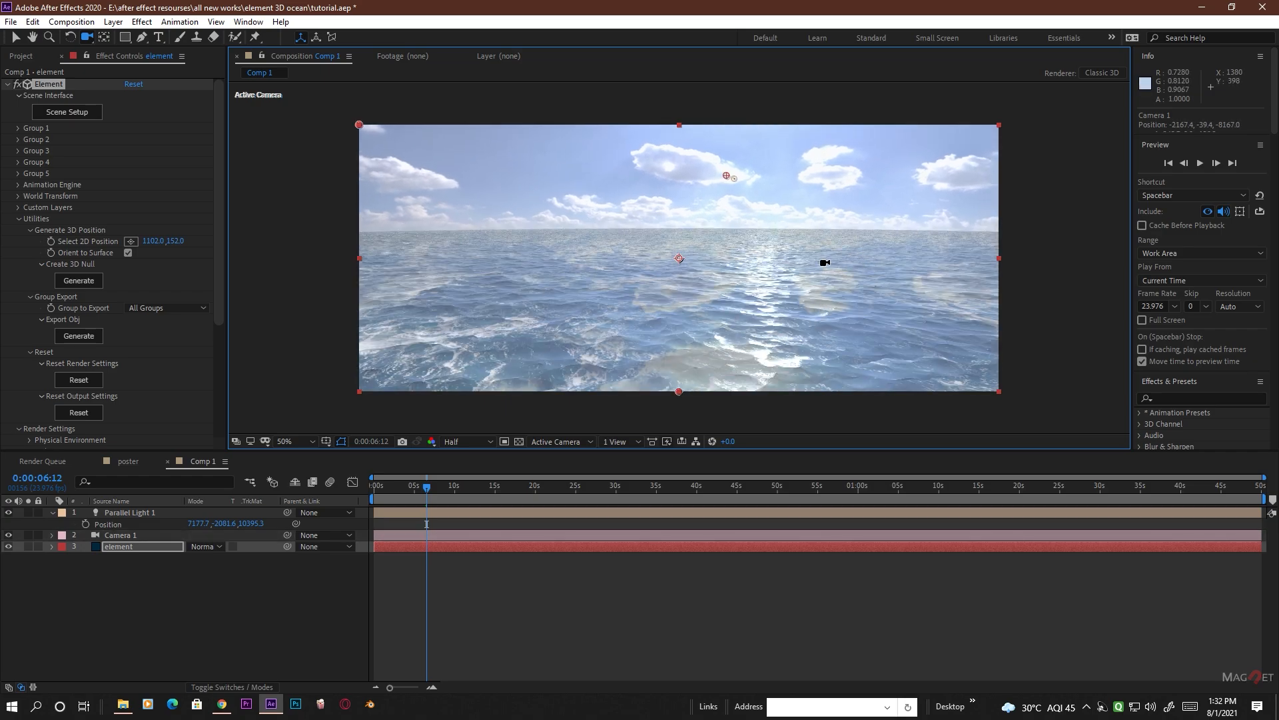
{"action": "left_click_drag", "start_coordinate": [825, 266], "coordinate": [821, 297]}
{"action": "left_click_drag", "start_coordinate": [786, 363], "coordinate": [783, 353]}
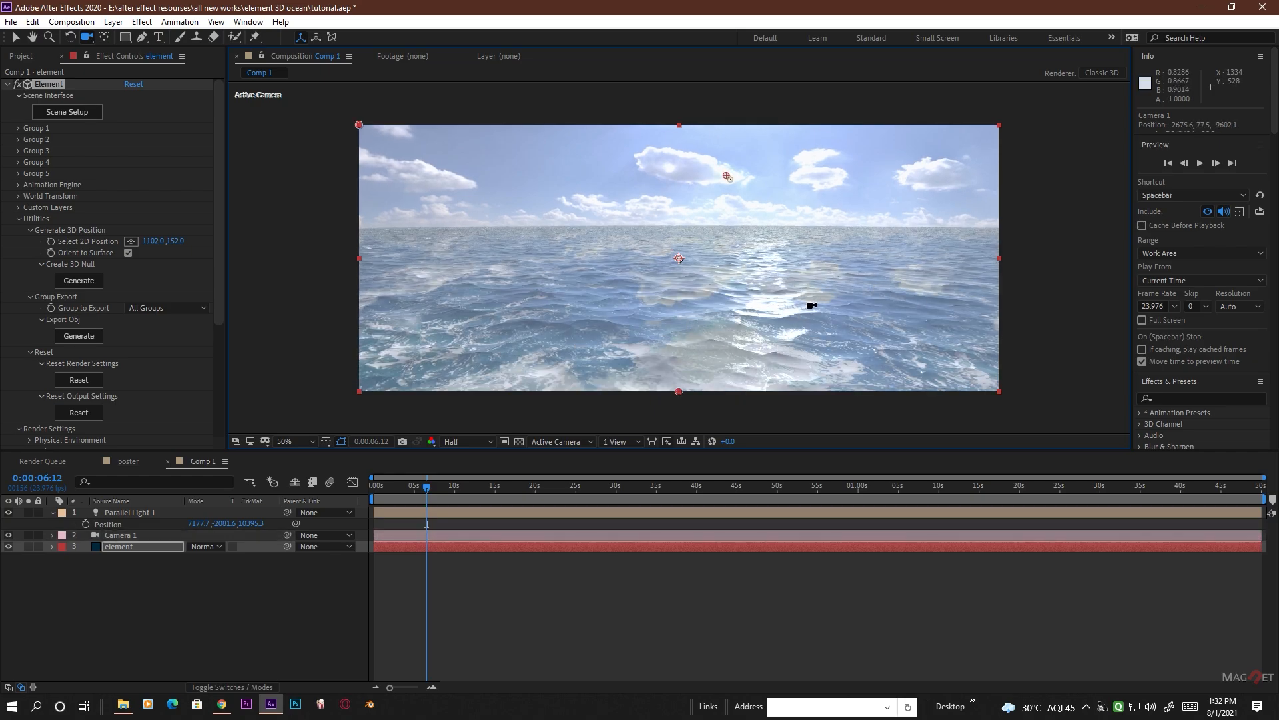
{"action": "left_click_drag", "start_coordinate": [828, 302], "coordinate": [821, 305]}
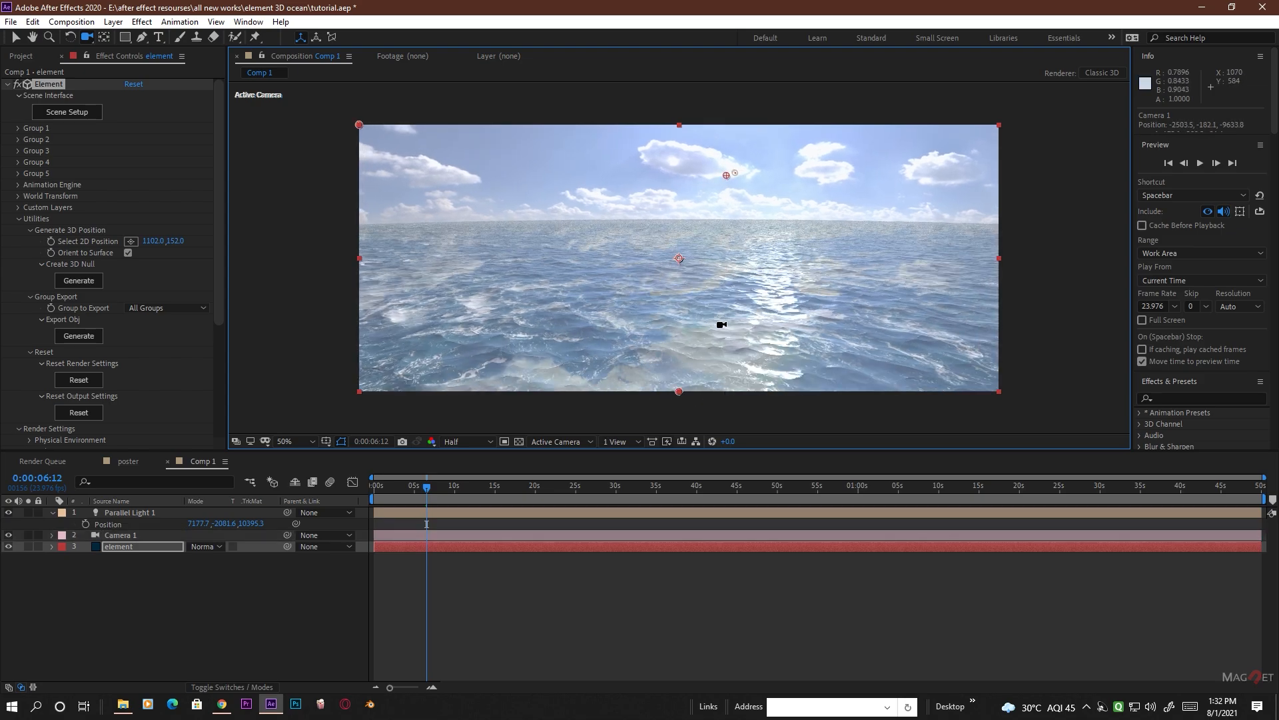
{"action": "mouse_move", "coordinate": [700, 343]}
{"action": "left_mouse_down"}
{"action": "mouse_move", "coordinate": [674, 337]}
{"action": "mouse_move", "coordinate": [711, 340]}
{"action": "left_mouse_up"}
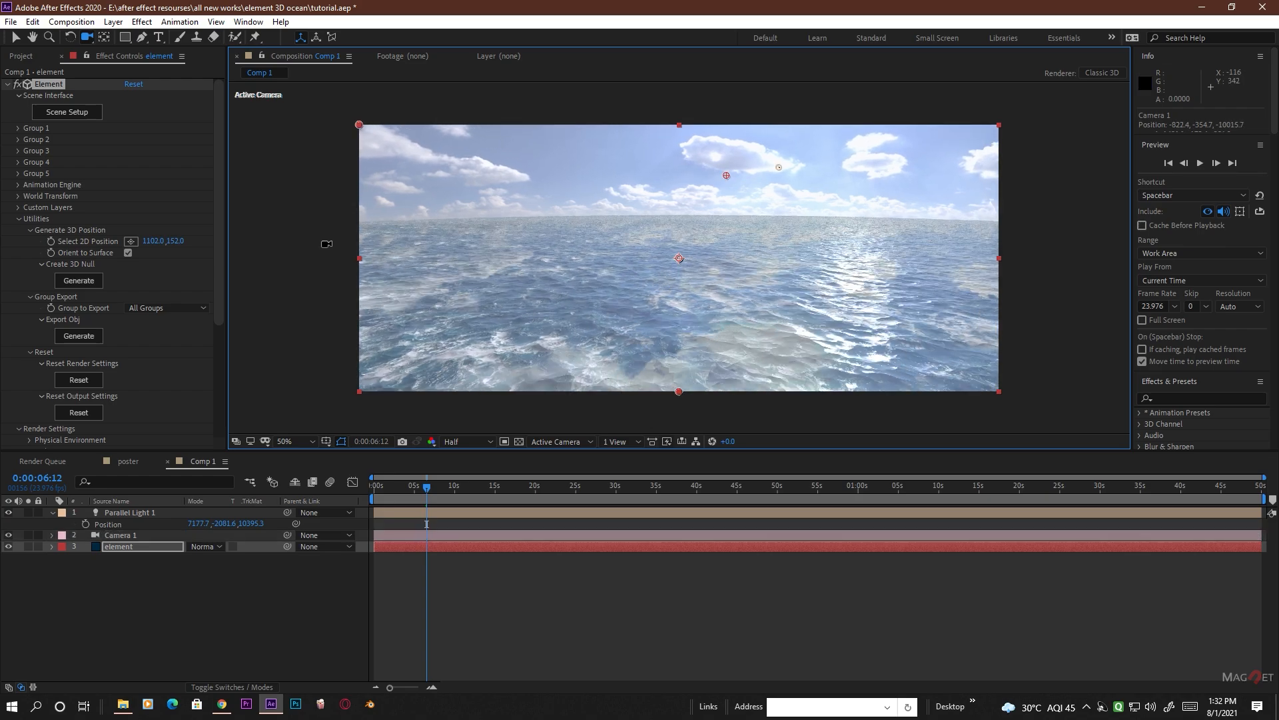
{"action": "left_click", "coordinate": [68, 117]}
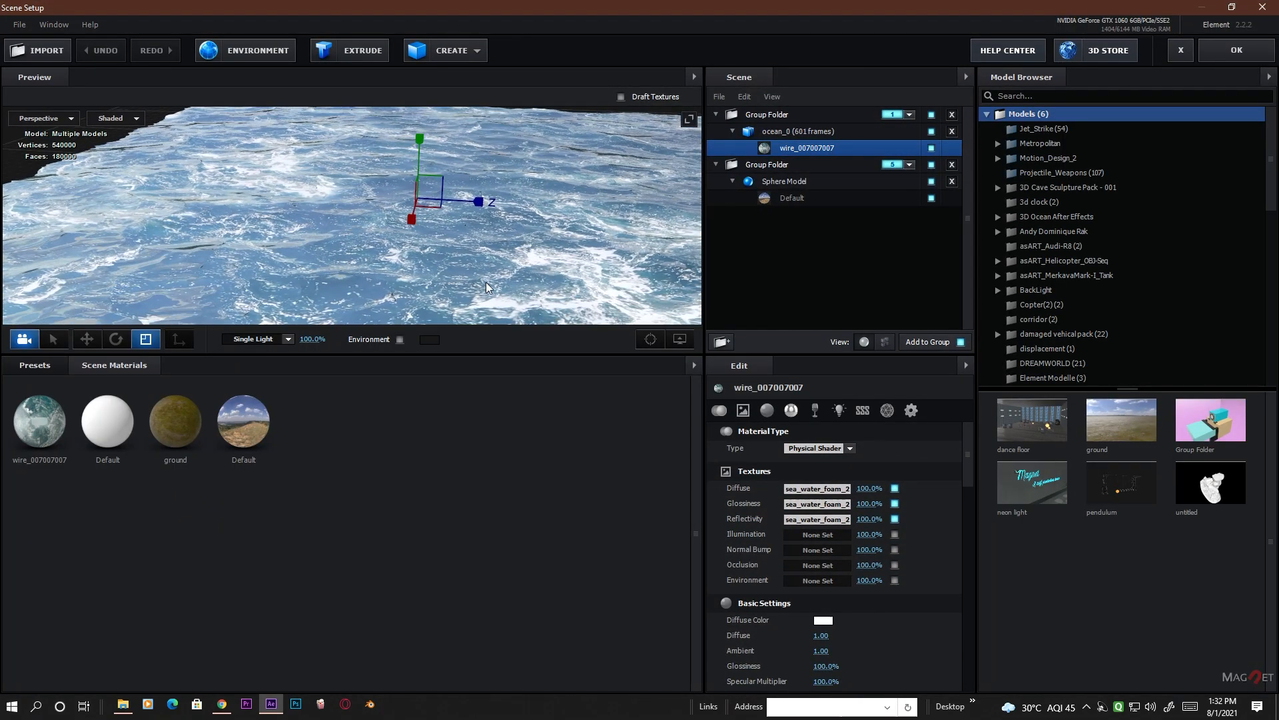
{"action": "left_click", "coordinate": [1237, 50]}
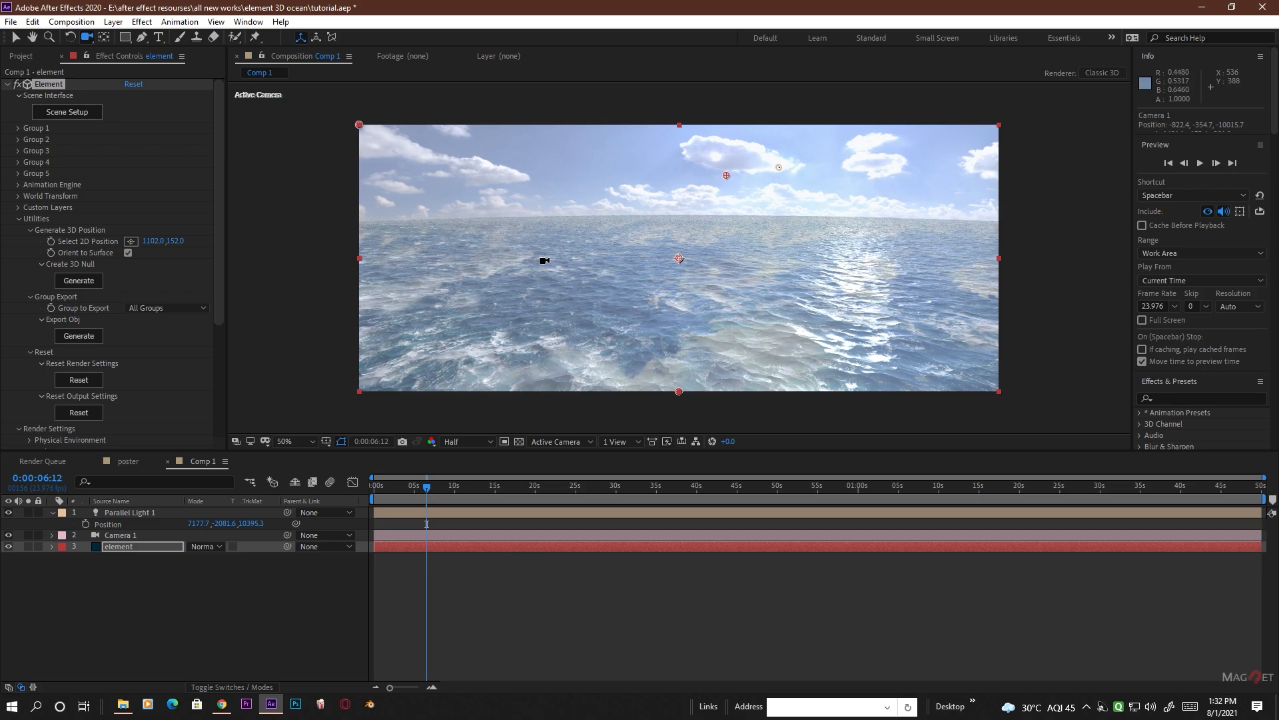
{"action": "left_click_drag", "start_coordinate": [695, 338], "coordinate": [680, 272]}
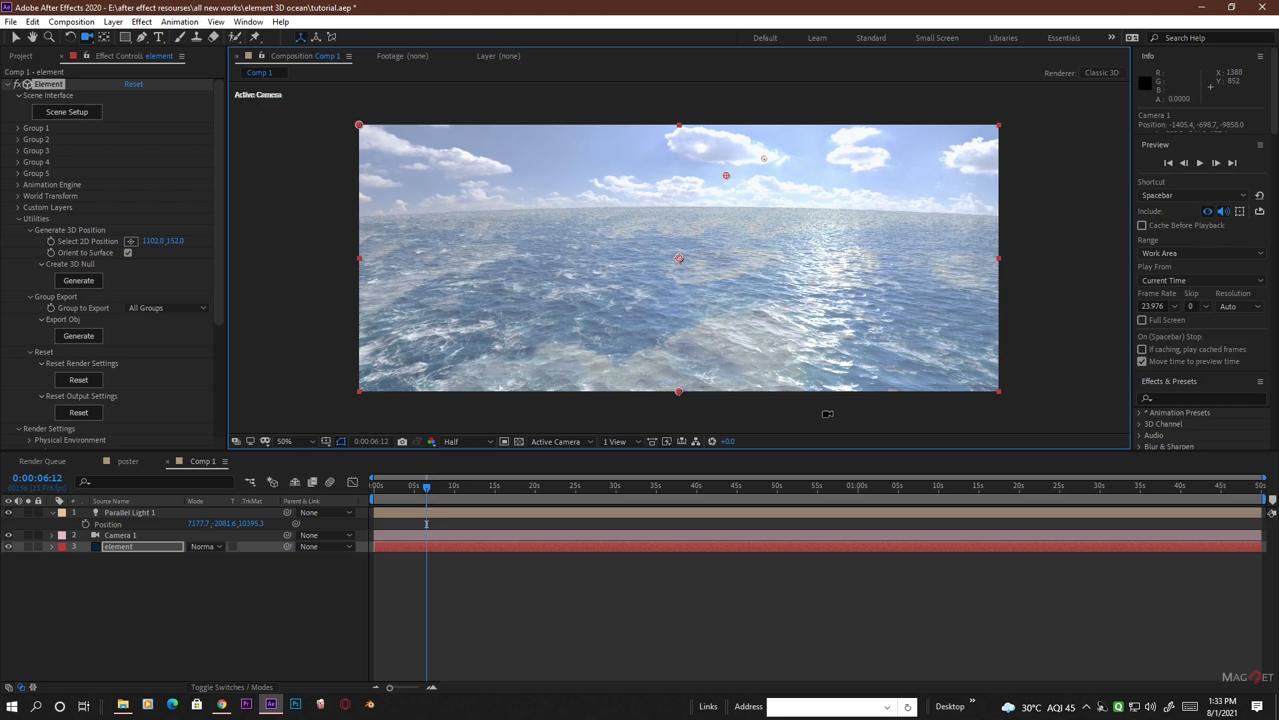
{"action": "left_click_drag", "start_coordinate": [773, 314], "coordinate": [726, 331]}
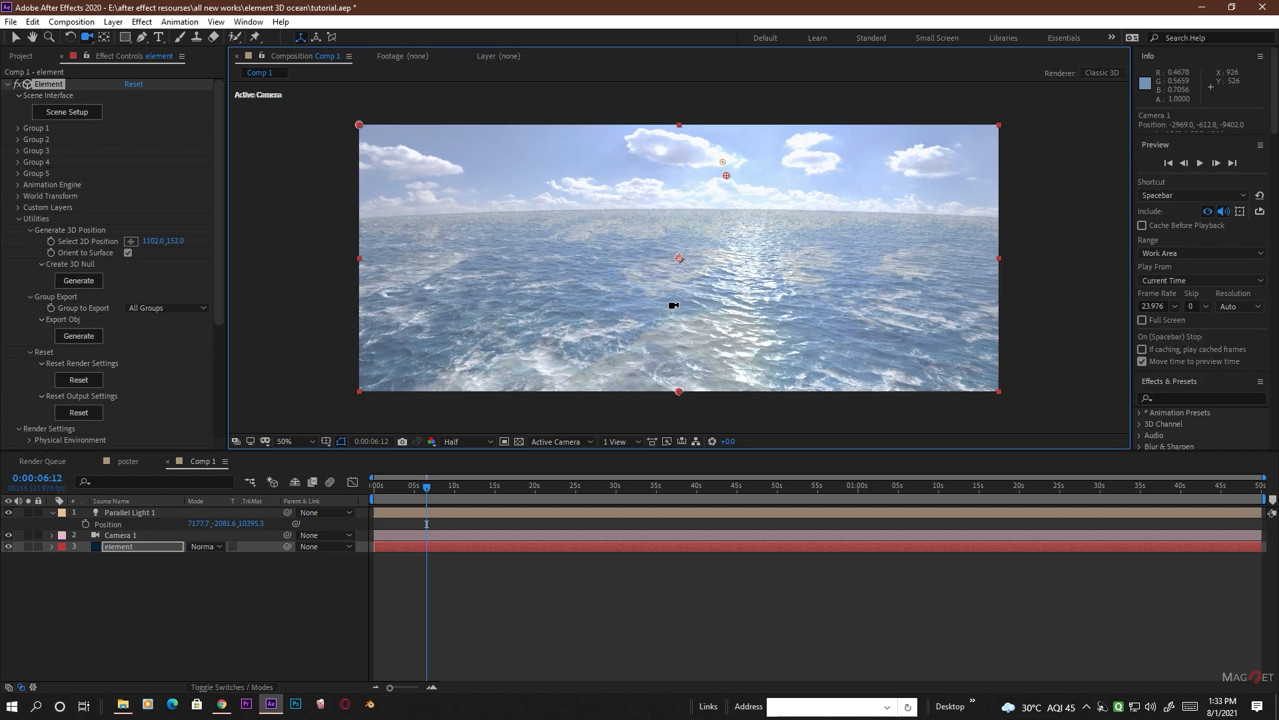
- Create a box model in the ocean's group in Scene Setup, scaled to 35% and raised above the water to Y position 0.47
{"action": "left_click", "coordinate": [68, 113]}
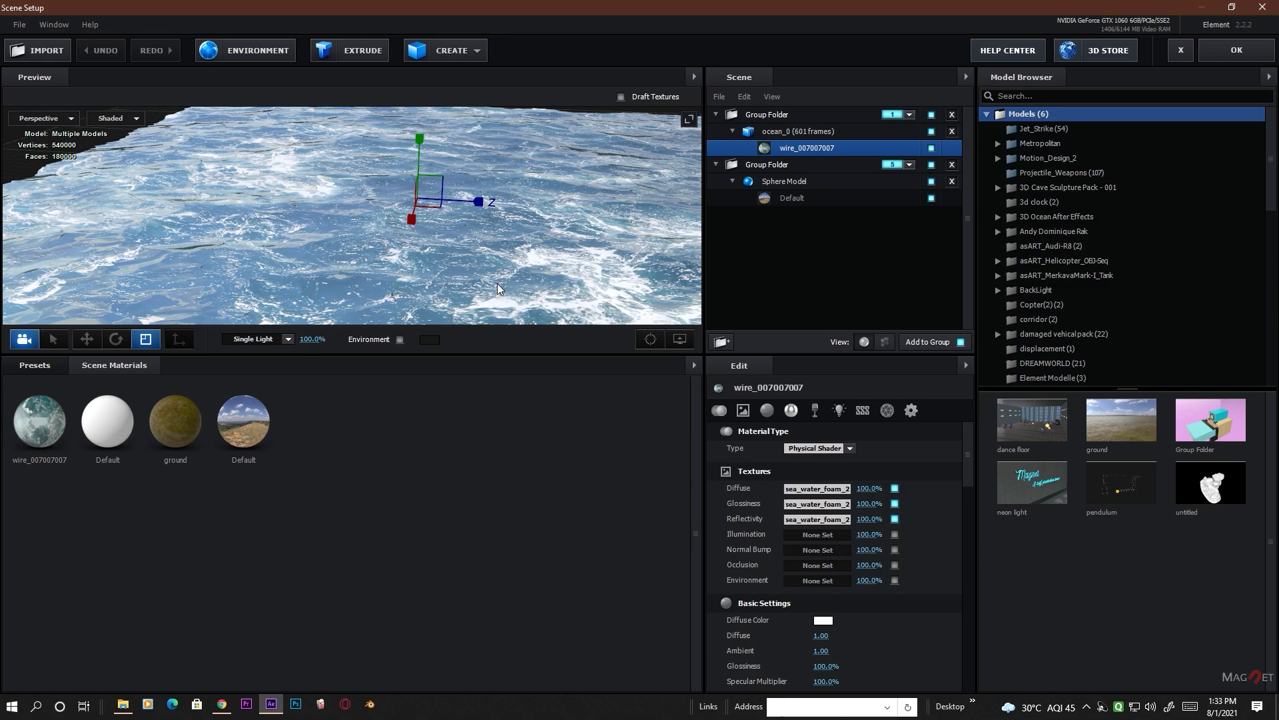
{"action": "left_click_drag", "start_coordinate": [499, 288], "coordinate": [512, 288]}
{"action": "left_click_drag", "start_coordinate": [572, 252], "coordinate": [548, 254]}
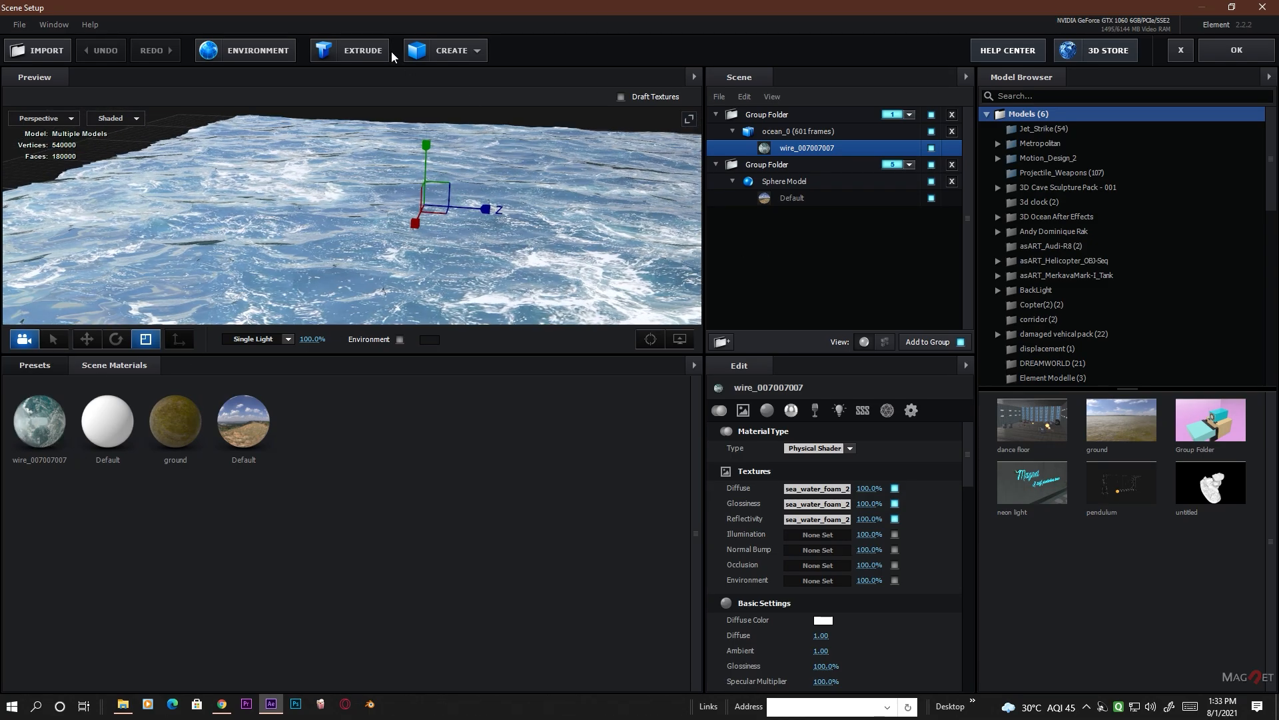
{"action": "left_click", "coordinate": [469, 58]}
{"action": "left_click", "coordinate": [422, 82]}
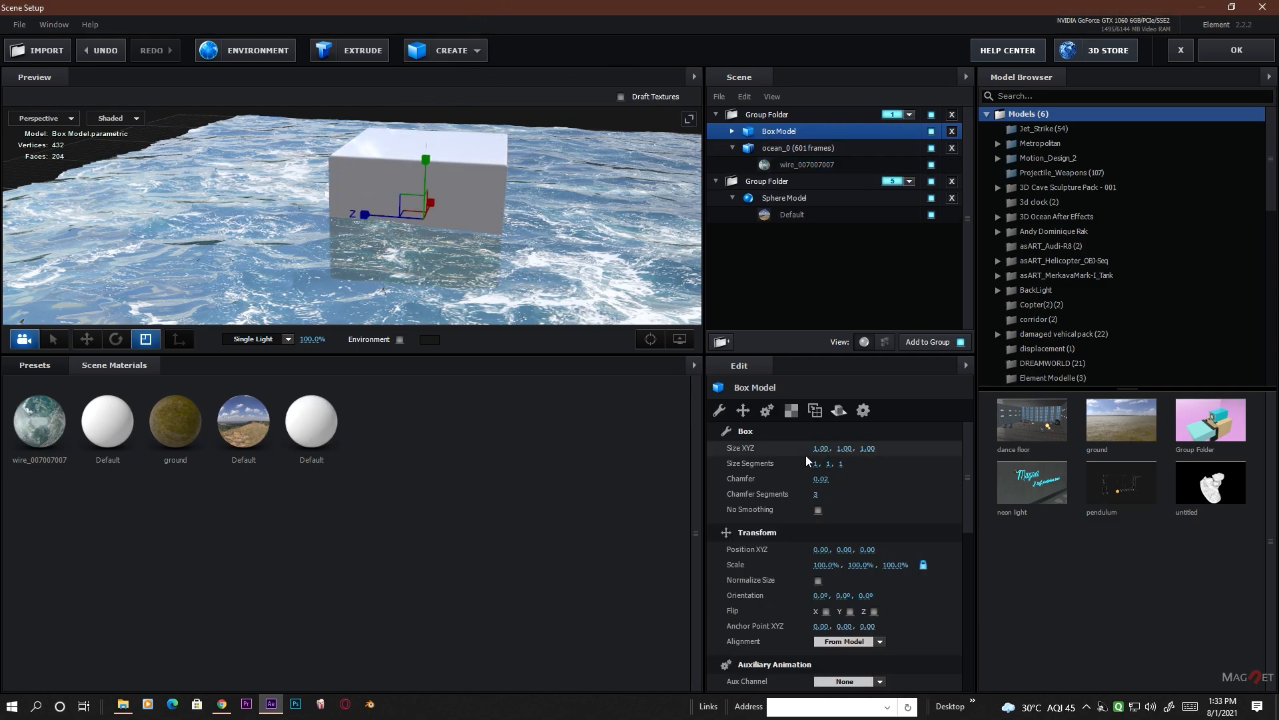
{"action": "left_click_drag", "start_coordinate": [827, 566], "coordinate": [796, 573]}
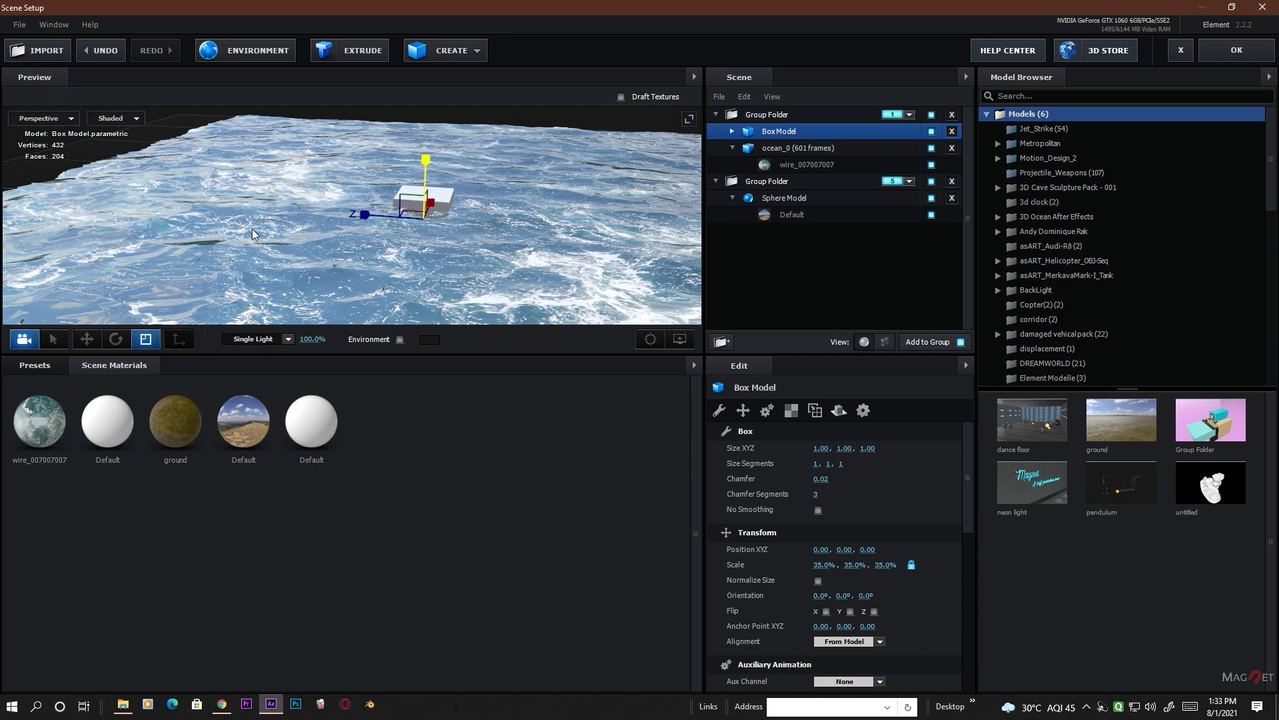
{"action": "left_click", "coordinate": [87, 338]}
{"action": "left_click_drag", "start_coordinate": [427, 170], "coordinate": [427, 119]}
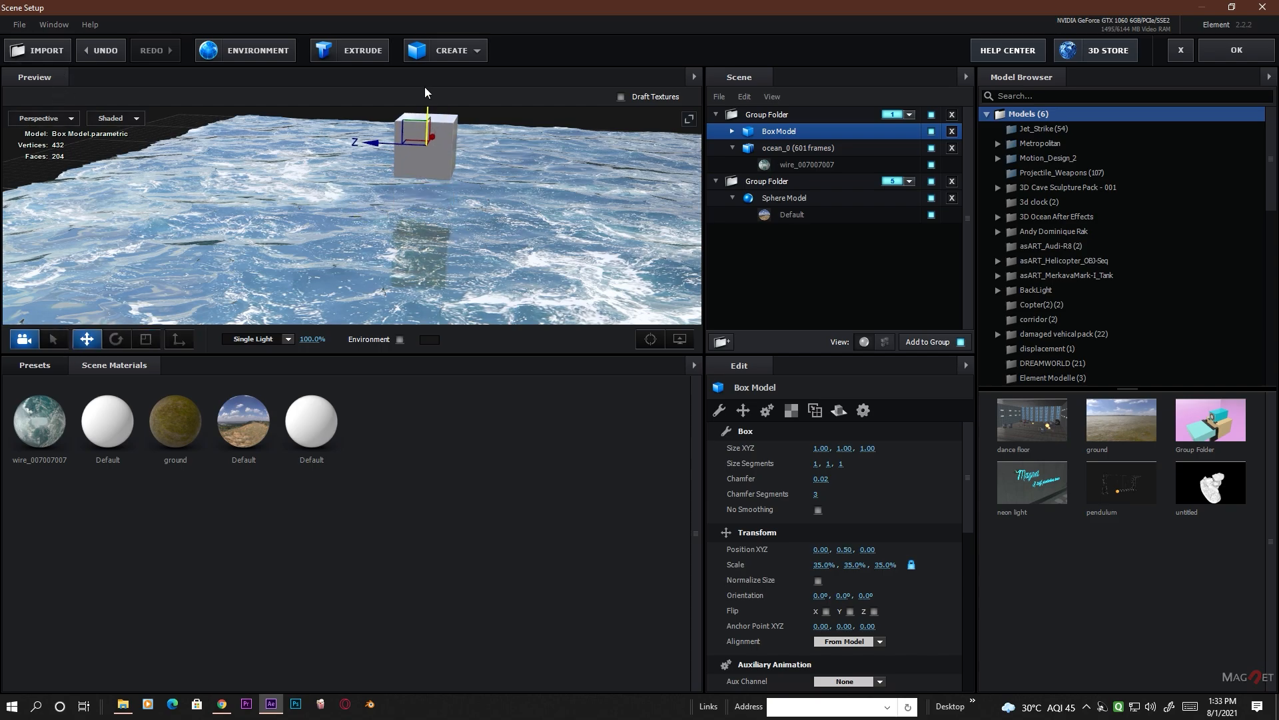
- Apply the crystal_raw material from the Pro_Shaders_2 Translucent presets to the box above the water
{"action": "scroll", "coordinate": [474, 288], "scroll_direction": "up", "scroll_amount": 3}
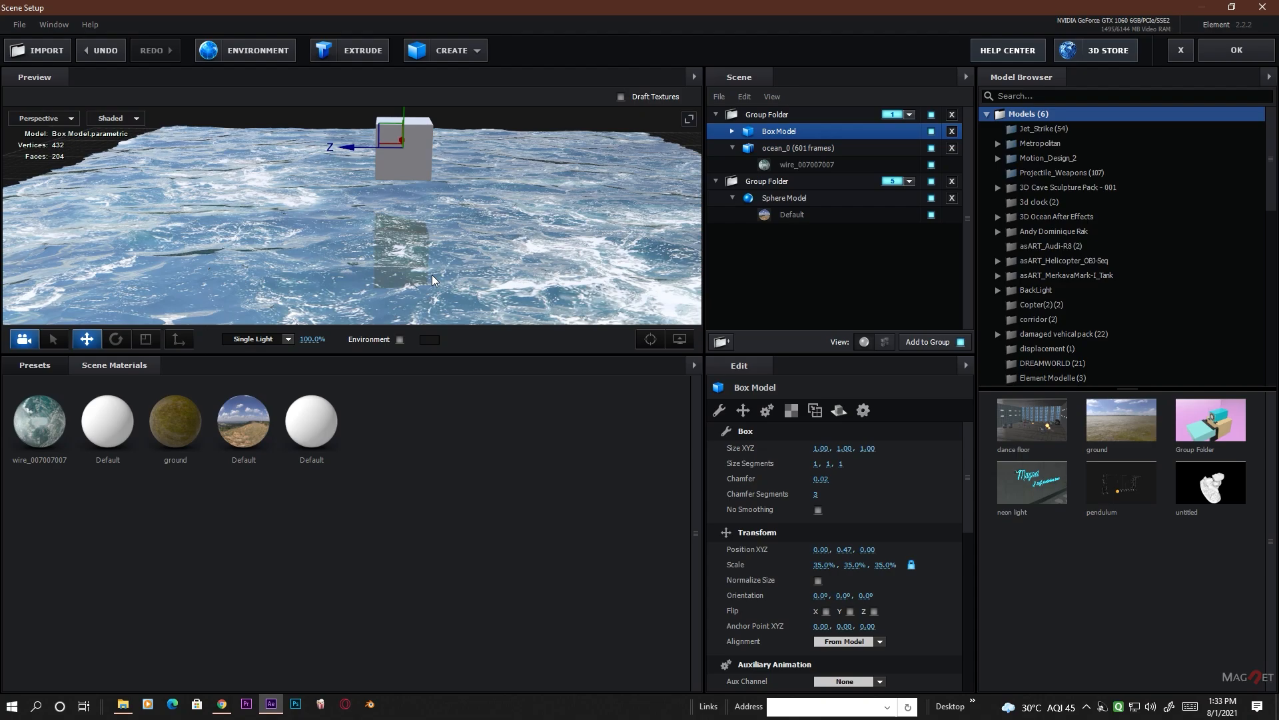
{"action": "scroll", "coordinate": [418, 266], "scroll_direction": "up", "scroll_amount": 5}
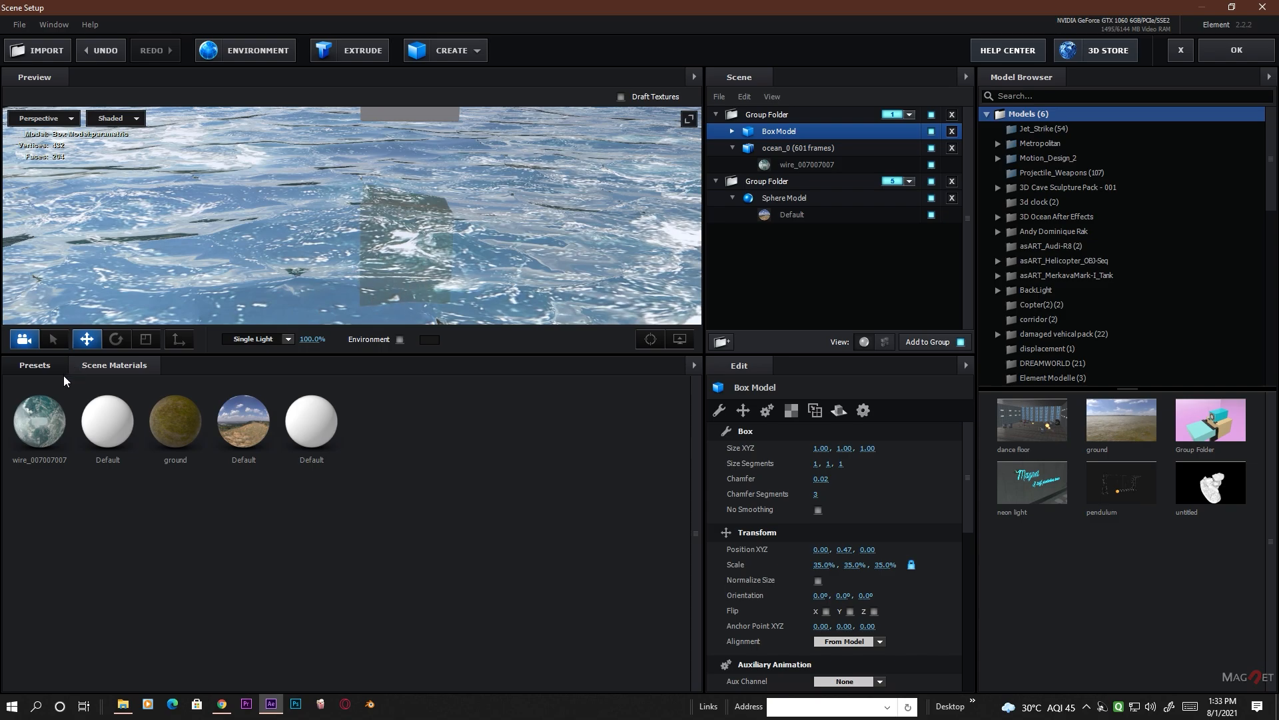
{"action": "left_click", "coordinate": [33, 368]}
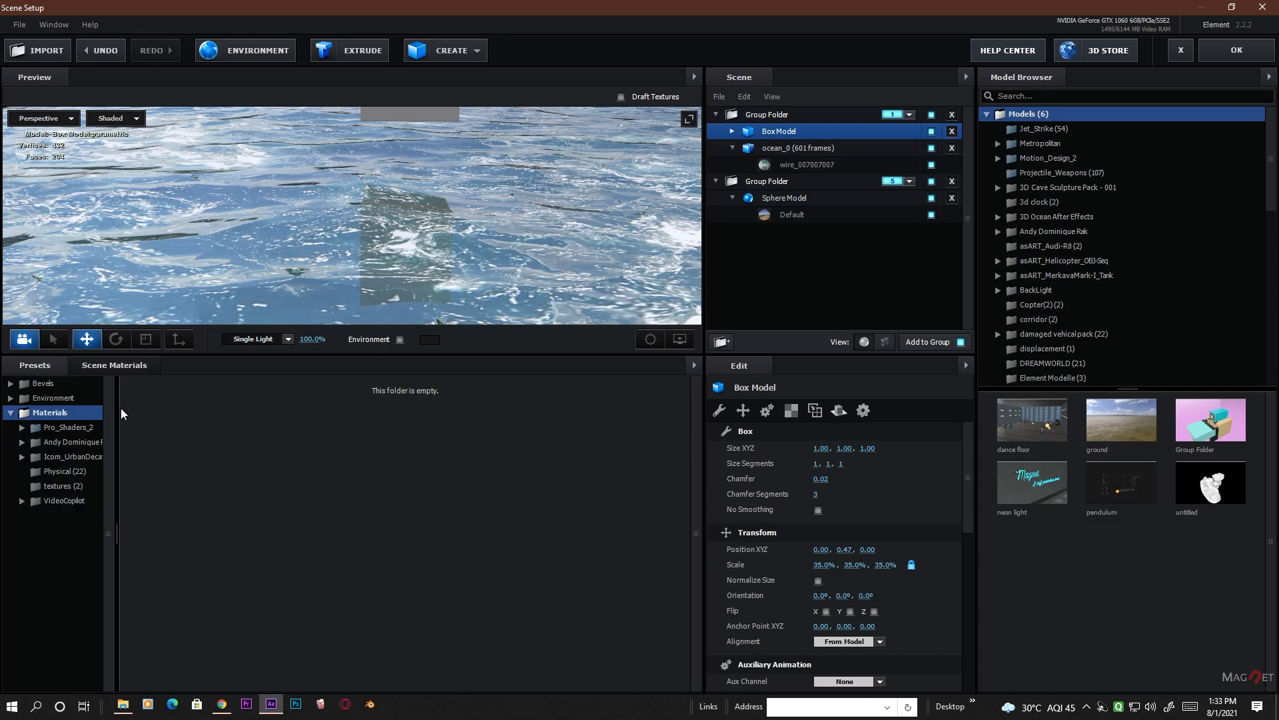
{"action": "double_click", "coordinate": [77, 430]}
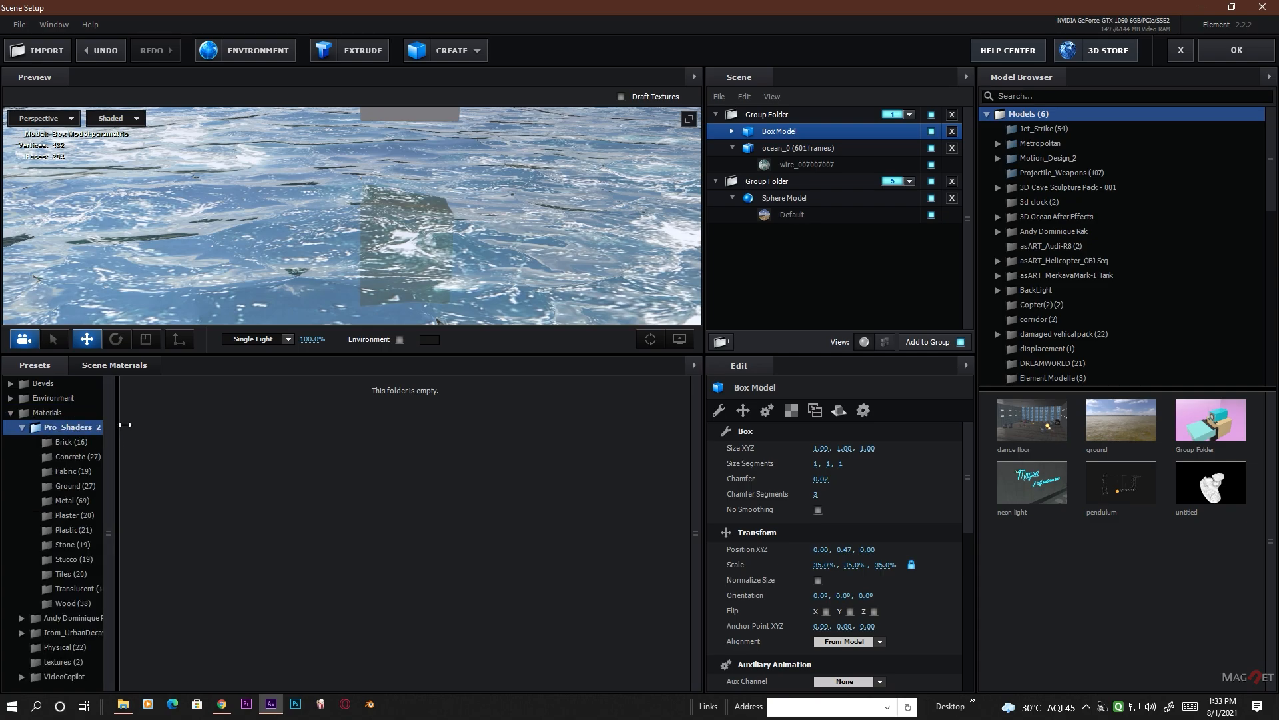
{"action": "left_click_drag", "start_coordinate": [124, 425], "coordinate": [206, 424]}
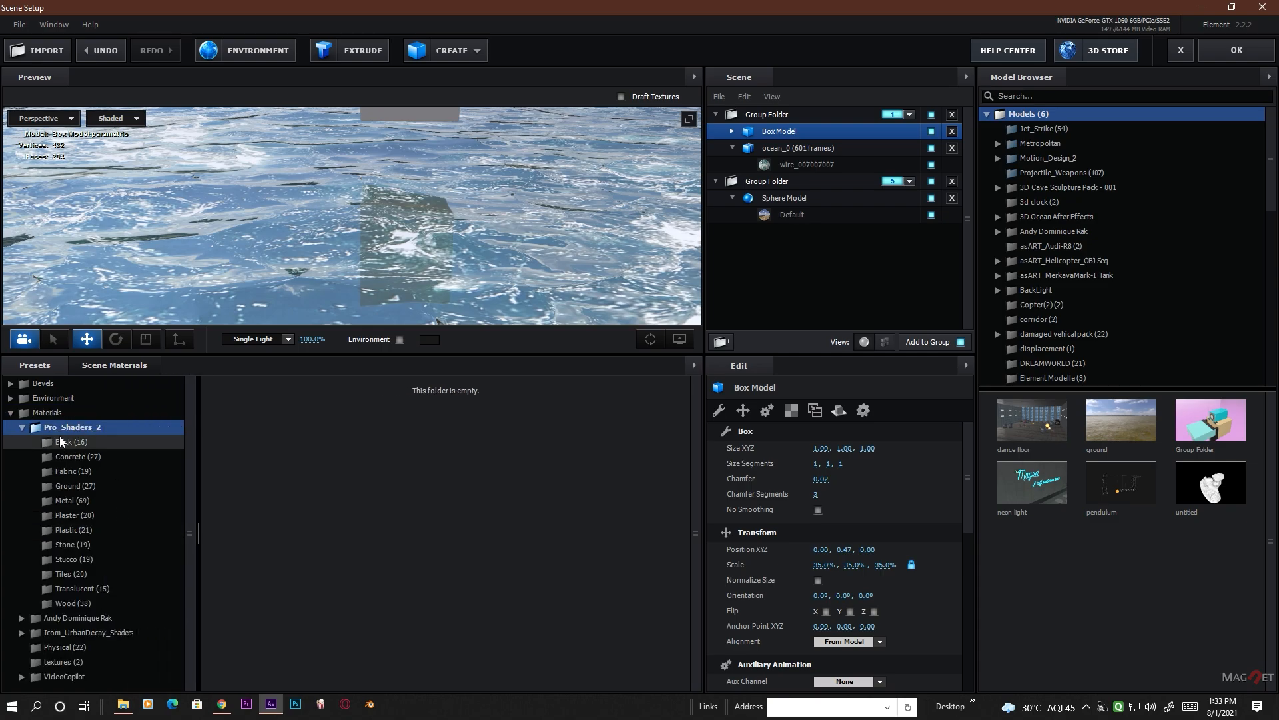
{"action": "left_click", "coordinate": [84, 590]}
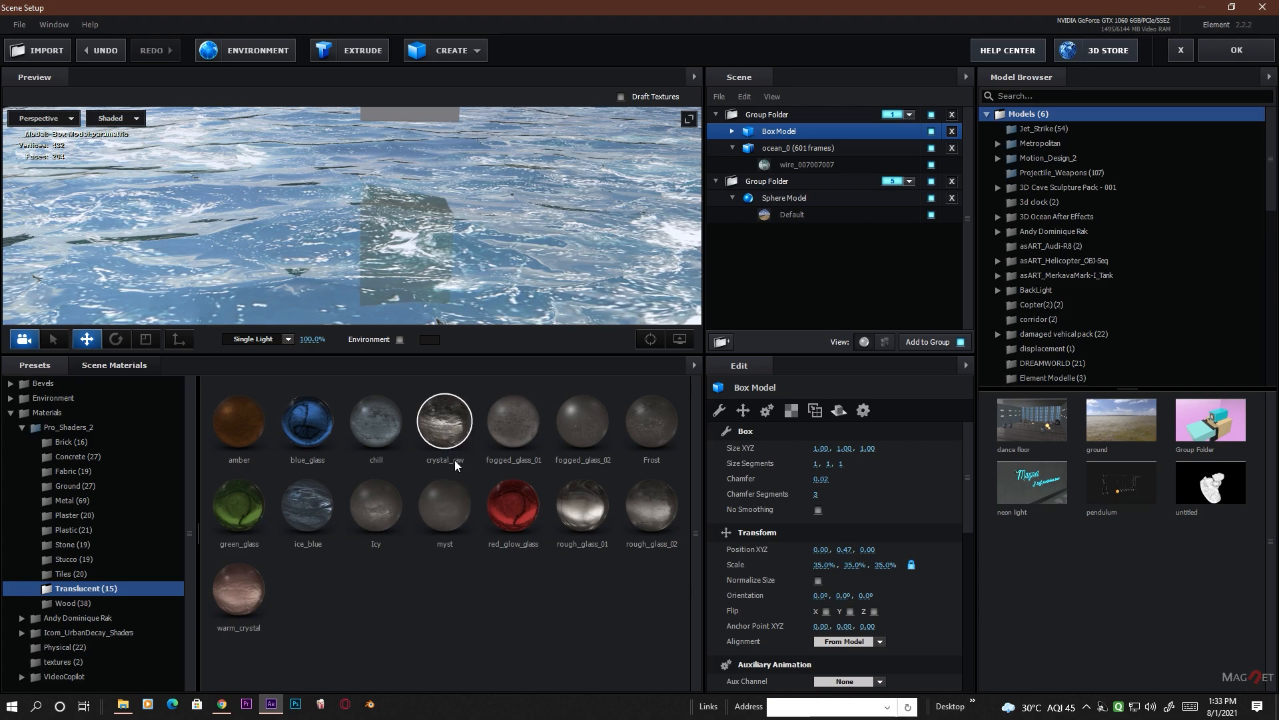
{"action": "left_click_drag", "start_coordinate": [449, 427], "coordinate": [313, 210]}
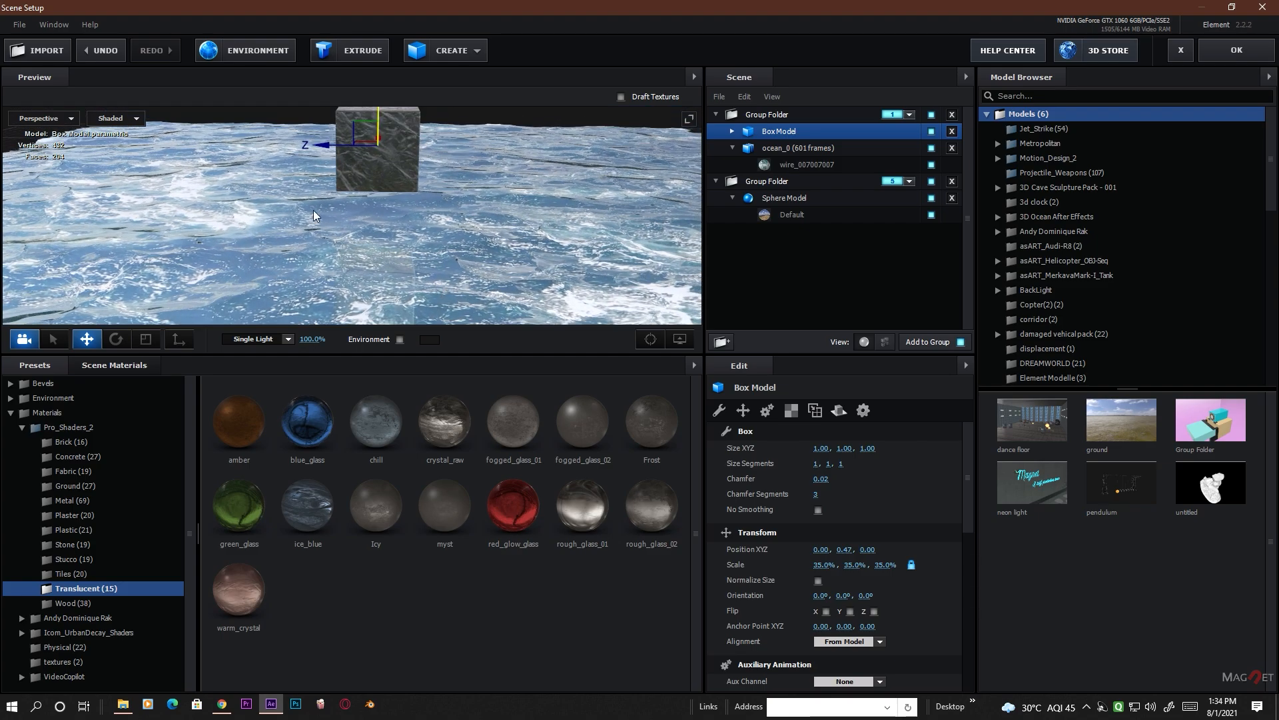
{"action": "left_click_drag", "start_coordinate": [411, 224], "coordinate": [481, 80]}
{"action": "left_click_drag", "start_coordinate": [434, 279], "coordinate": [350, 229]}
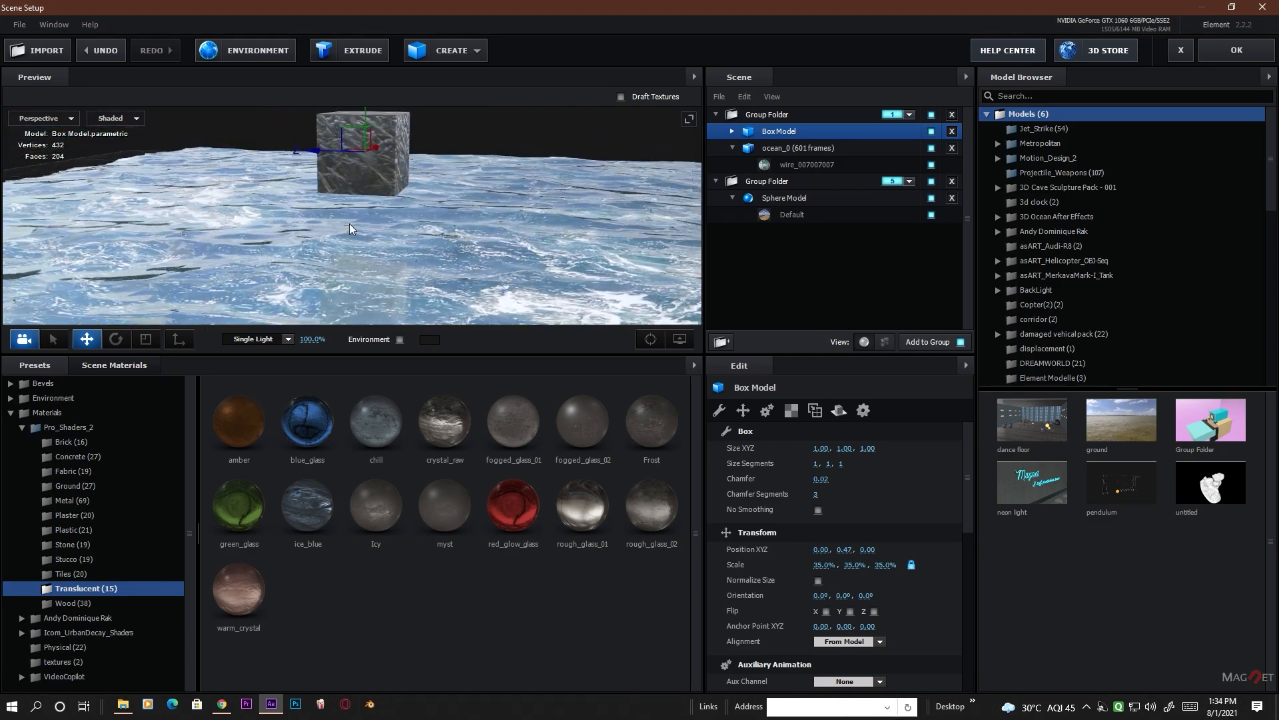
- Copy the normal bump texture from the box's crystal_raw material into the ocean material's Normal Bump channel
{"action": "left_click", "coordinate": [732, 131]}
{"action": "left_click", "coordinate": [800, 148]}
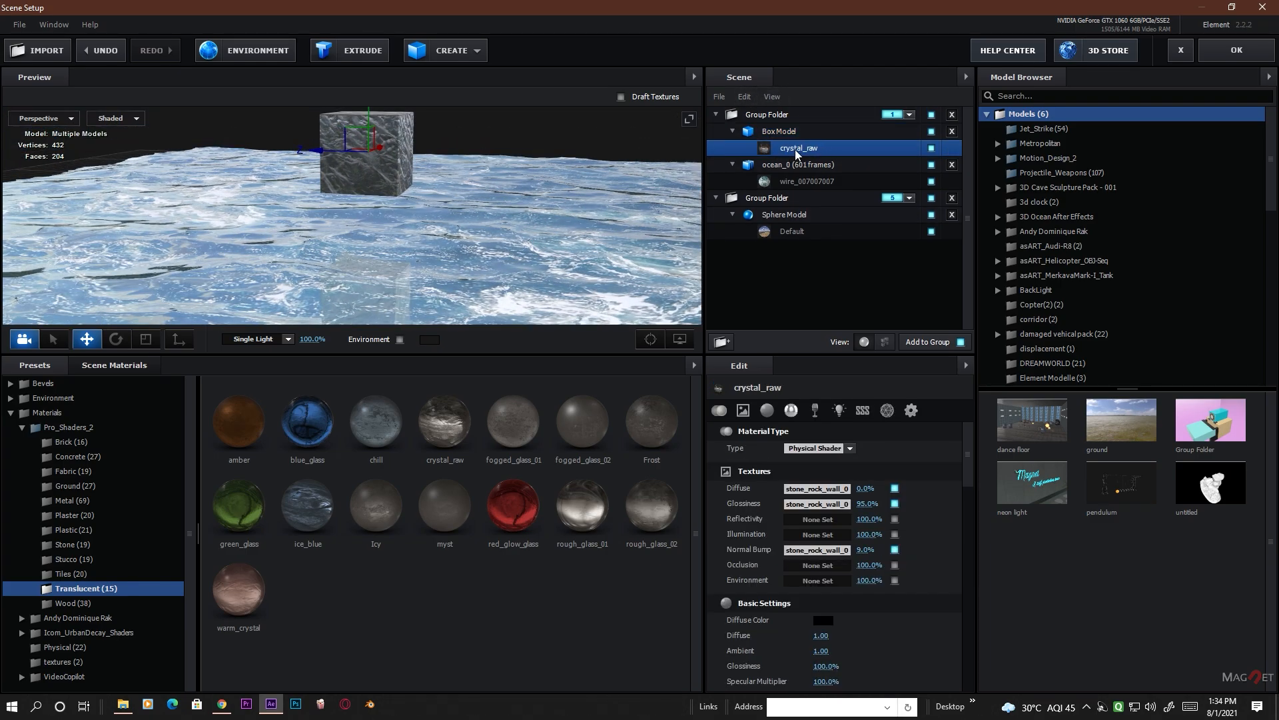
{"action": "right_click", "coordinate": [793, 555]}
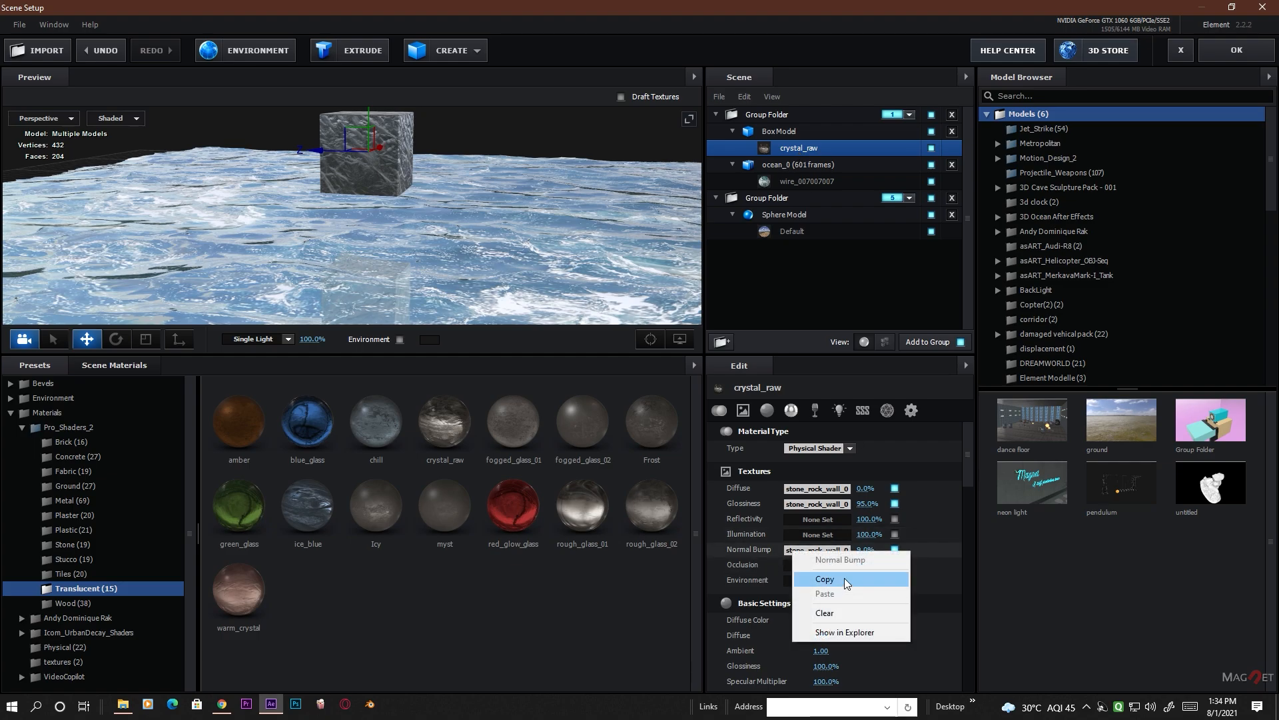
{"action": "left_click", "coordinate": [853, 577]}
{"action": "left_click", "coordinate": [790, 182]}
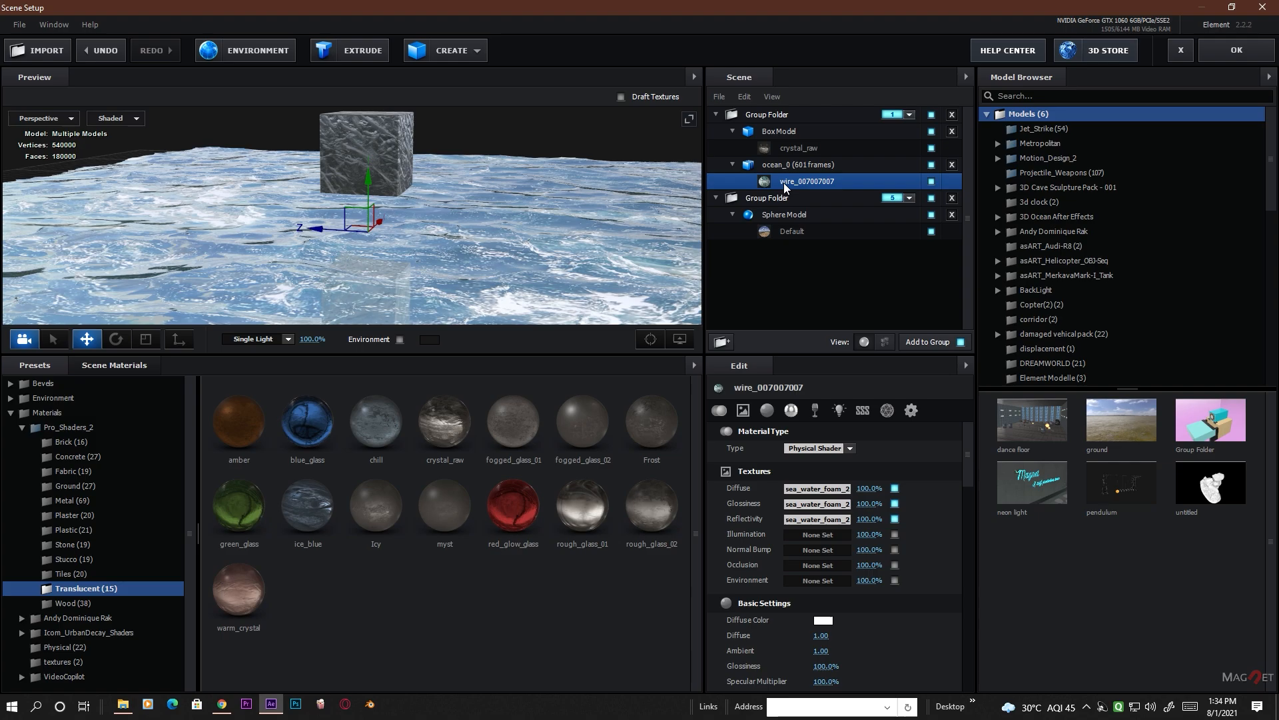
{"action": "right_click", "coordinate": [813, 555]}
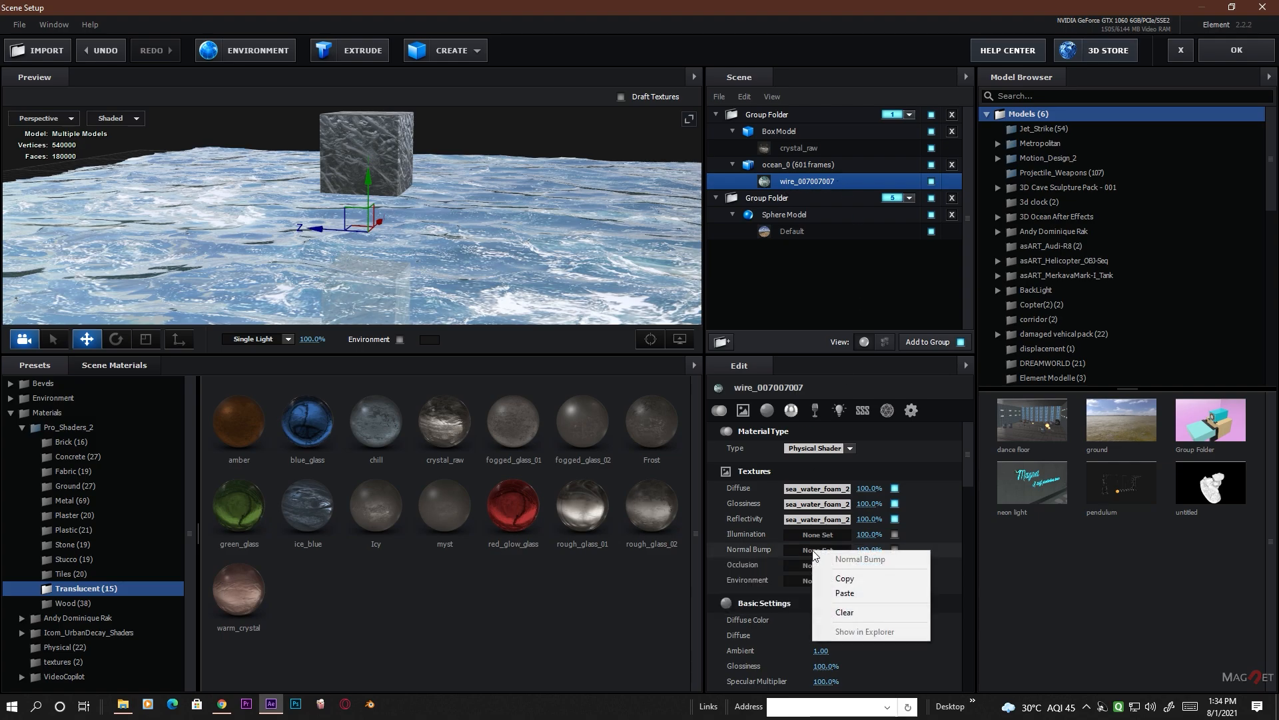
{"action": "left_click", "coordinate": [838, 595]}
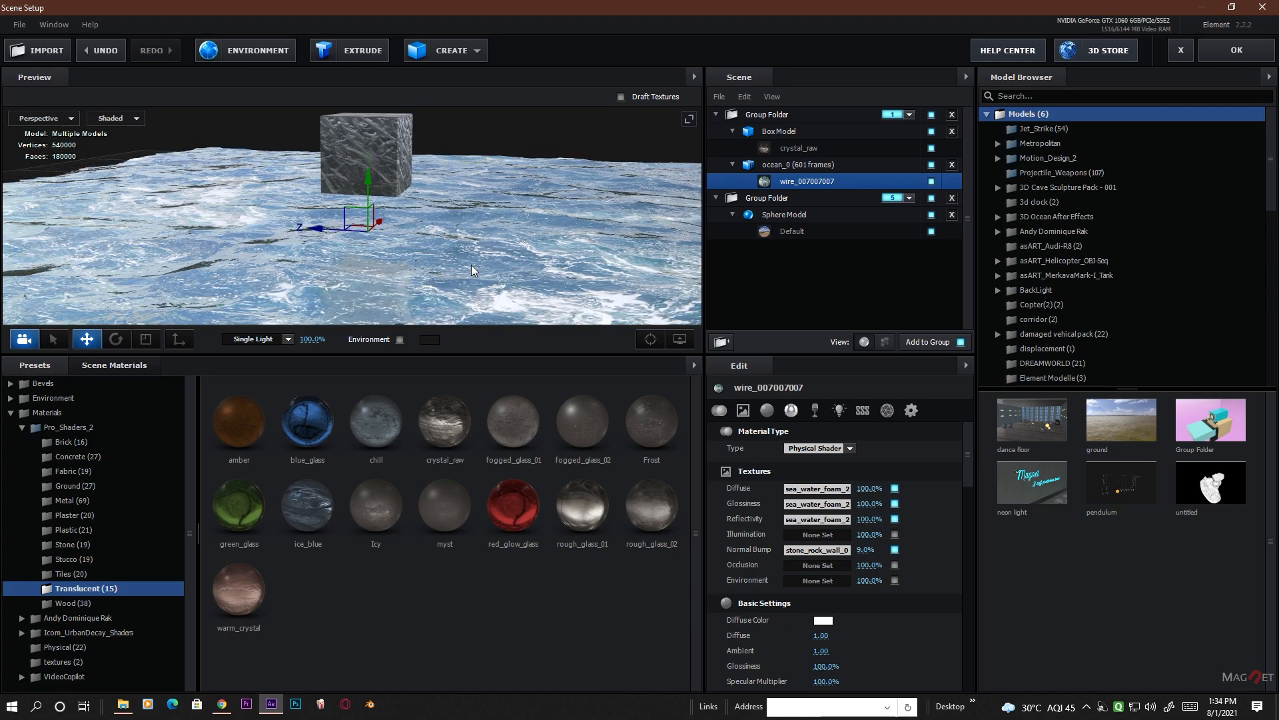
- Set the UV repeat of the ocean material's normal bump texture to 2.00 and confirm the texture settings
{"action": "left_click_drag", "start_coordinate": [470, 265], "coordinate": [498, 246]}
{"action": "left_click_drag", "start_coordinate": [234, 213], "coordinate": [303, 221]}
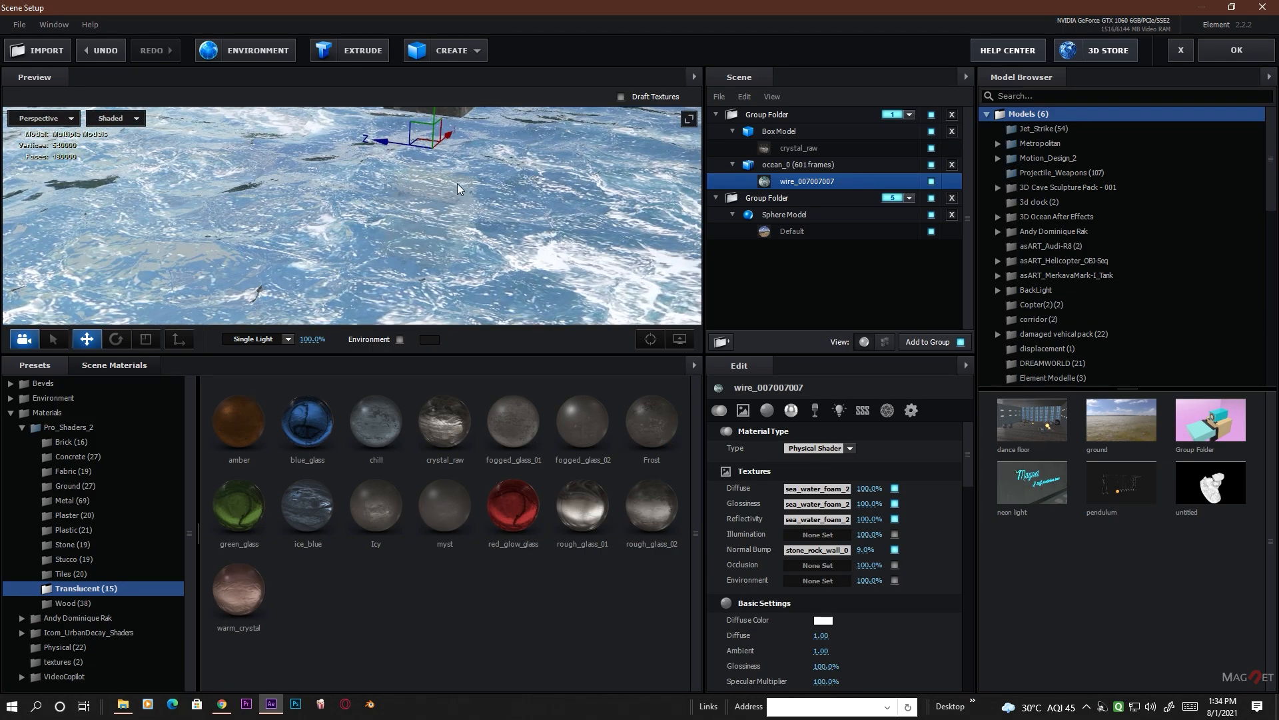
{"action": "left_click_drag", "start_coordinate": [463, 249], "coordinate": [493, 240]}
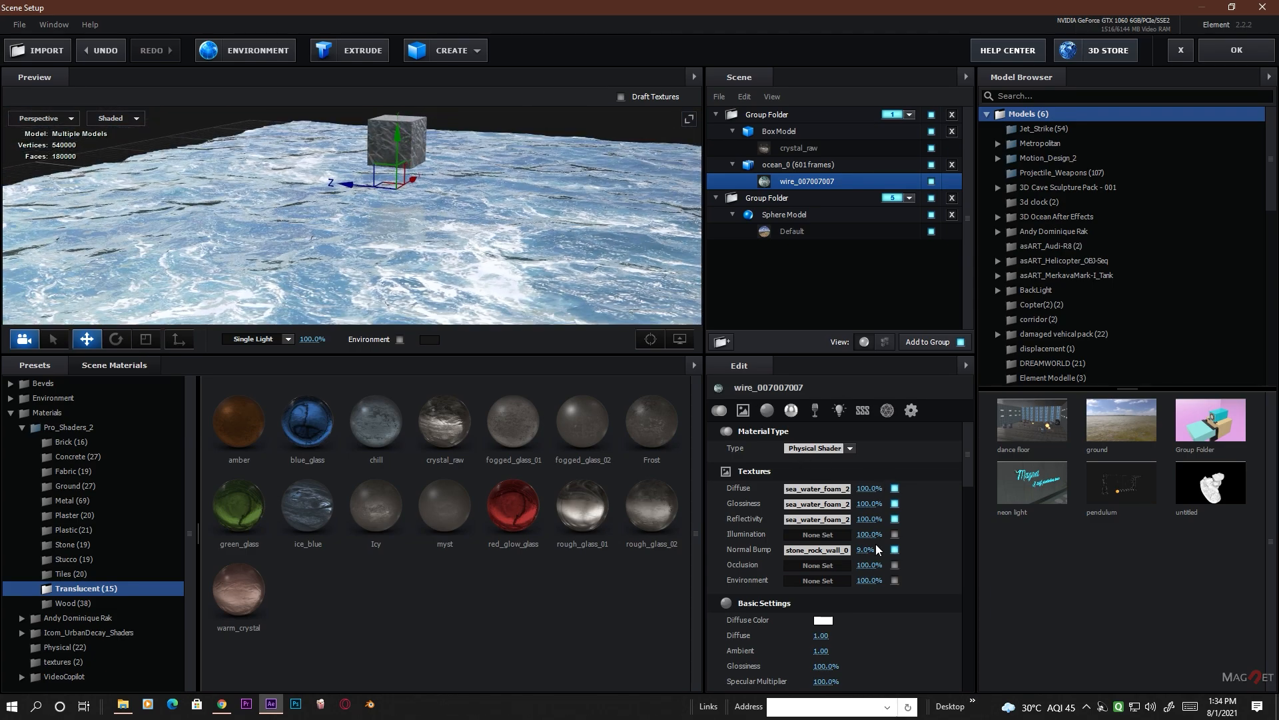
{"action": "left_click_drag", "start_coordinate": [409, 282], "coordinate": [444, 258]}
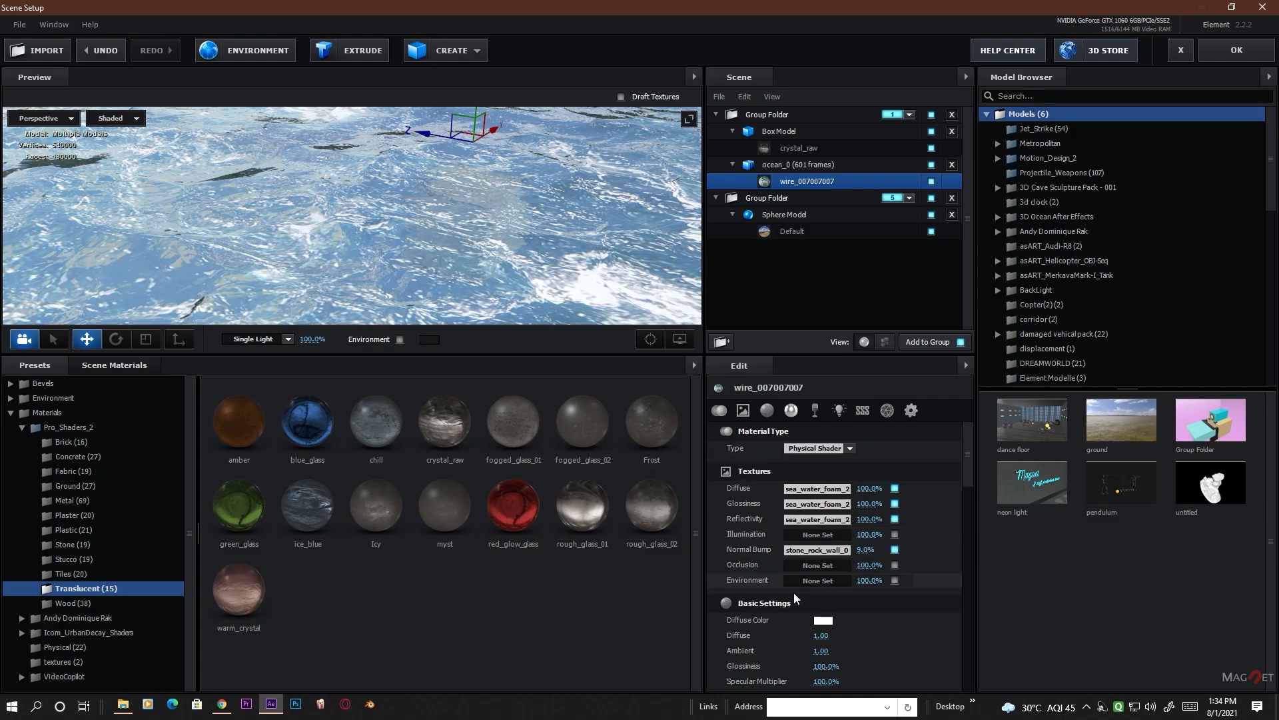
{"action": "left_click", "coordinate": [812, 550]}
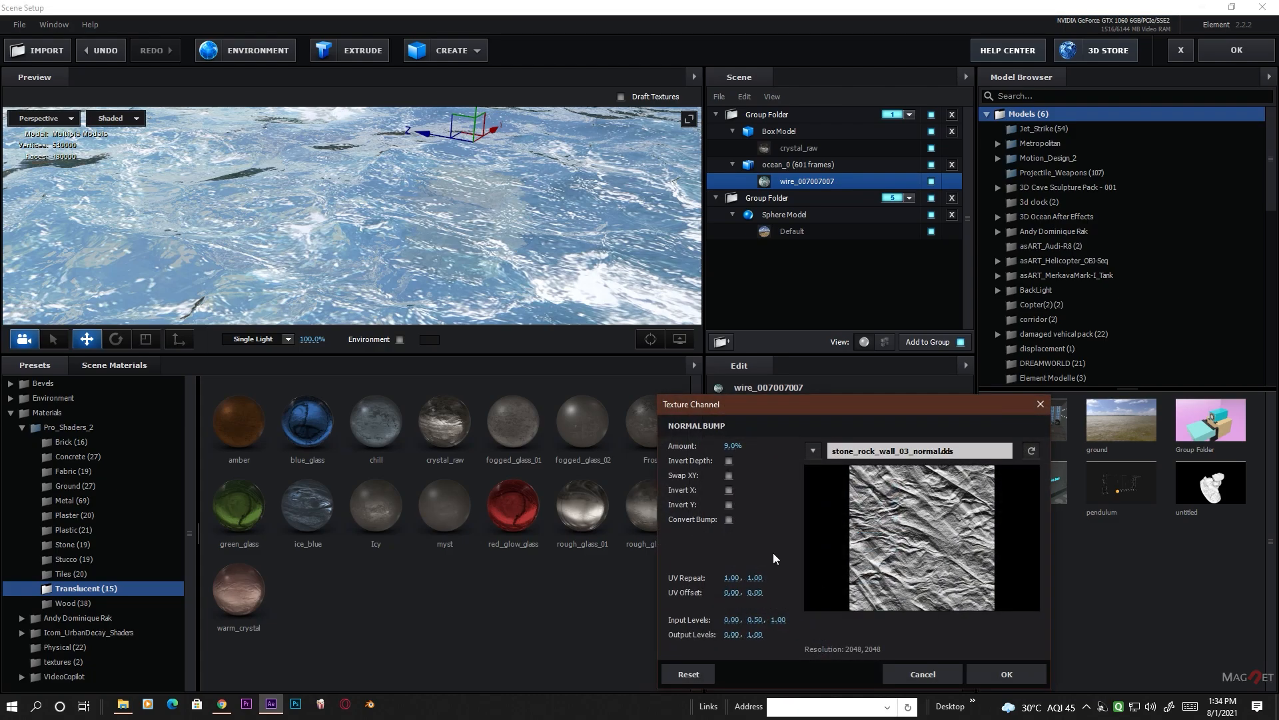
{"action": "left_click", "coordinate": [732, 578]}
{"action": "type", "text": "2"}
{"action": "key", "text": "Return"}
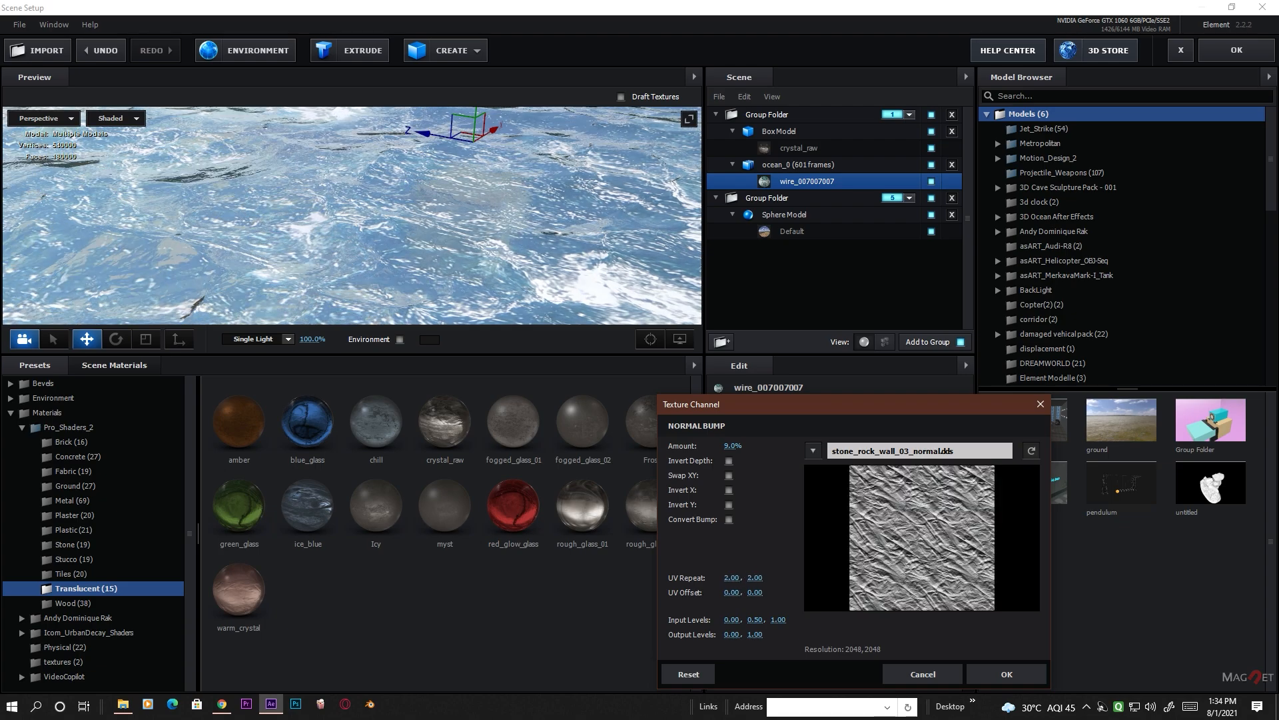
{"action": "left_click", "coordinate": [1019, 674]}
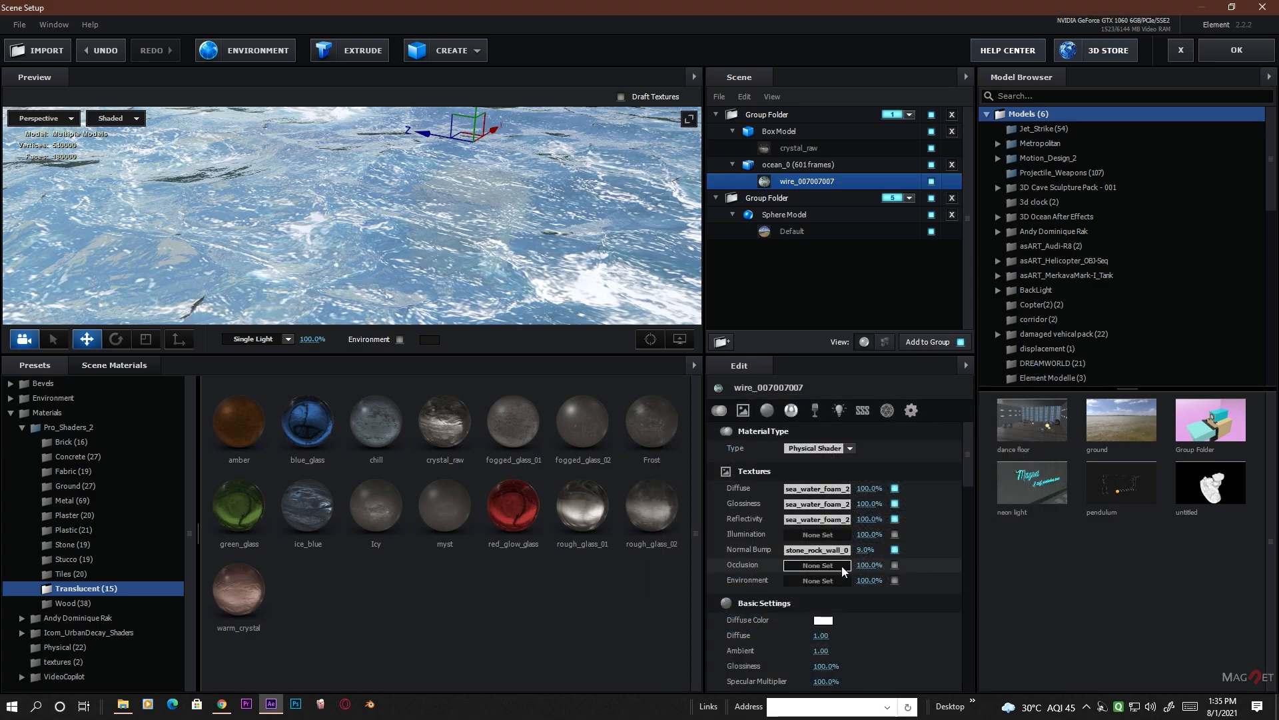
- Set the ocean material's normal bump amount to 10% and orbit the preview to check the water surface
{"action": "left_click_drag", "start_coordinate": [867, 552], "coordinate": [868, 557]}
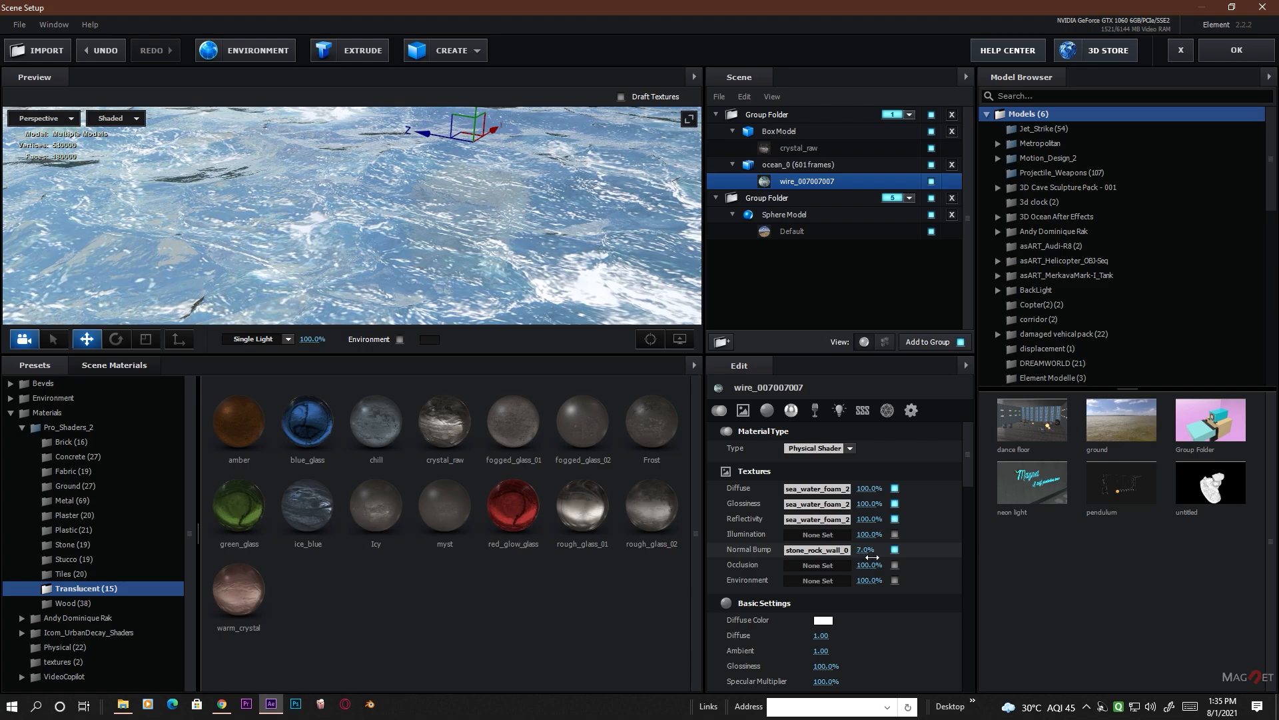
{"action": "left_click", "coordinate": [869, 550]}
{"action": "left_click", "coordinate": [910, 627]}
{"action": "left_click_drag", "start_coordinate": [522, 204], "coordinate": [497, 236]}
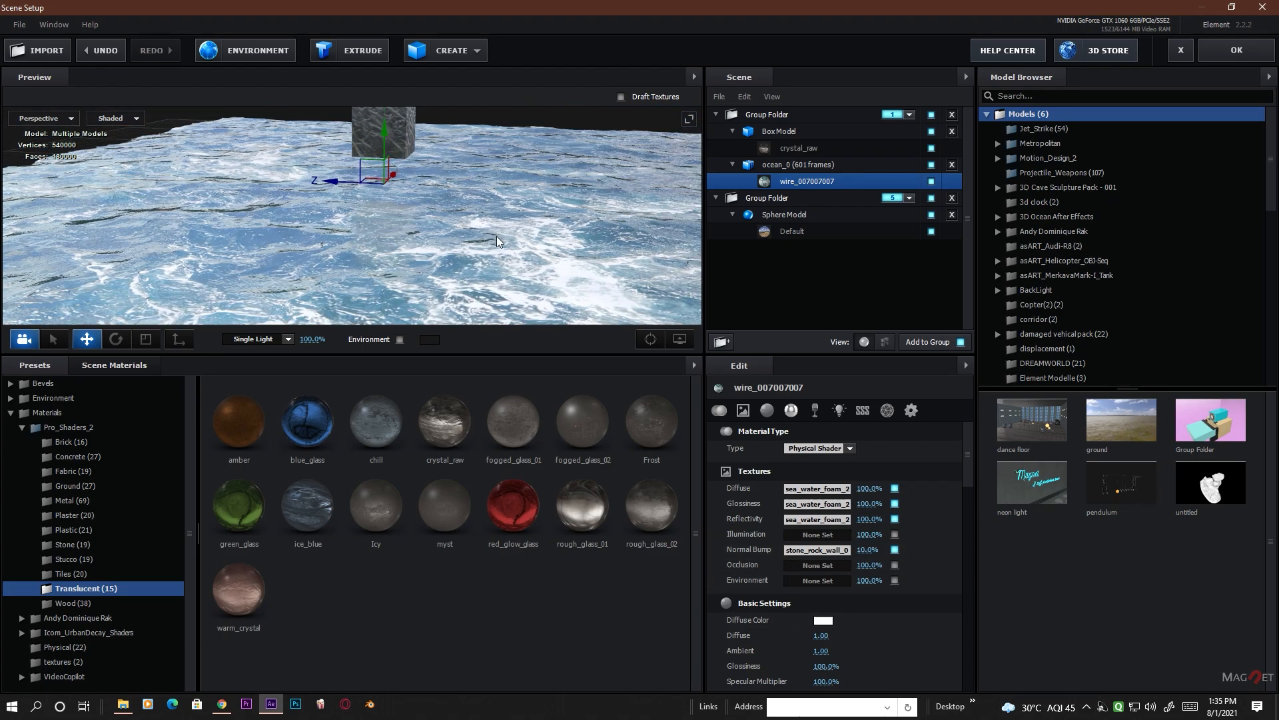
- Delete the box model, apply the scene and orbit the camera to check the water in the composition
{"action": "left_click", "coordinate": [794, 133]}
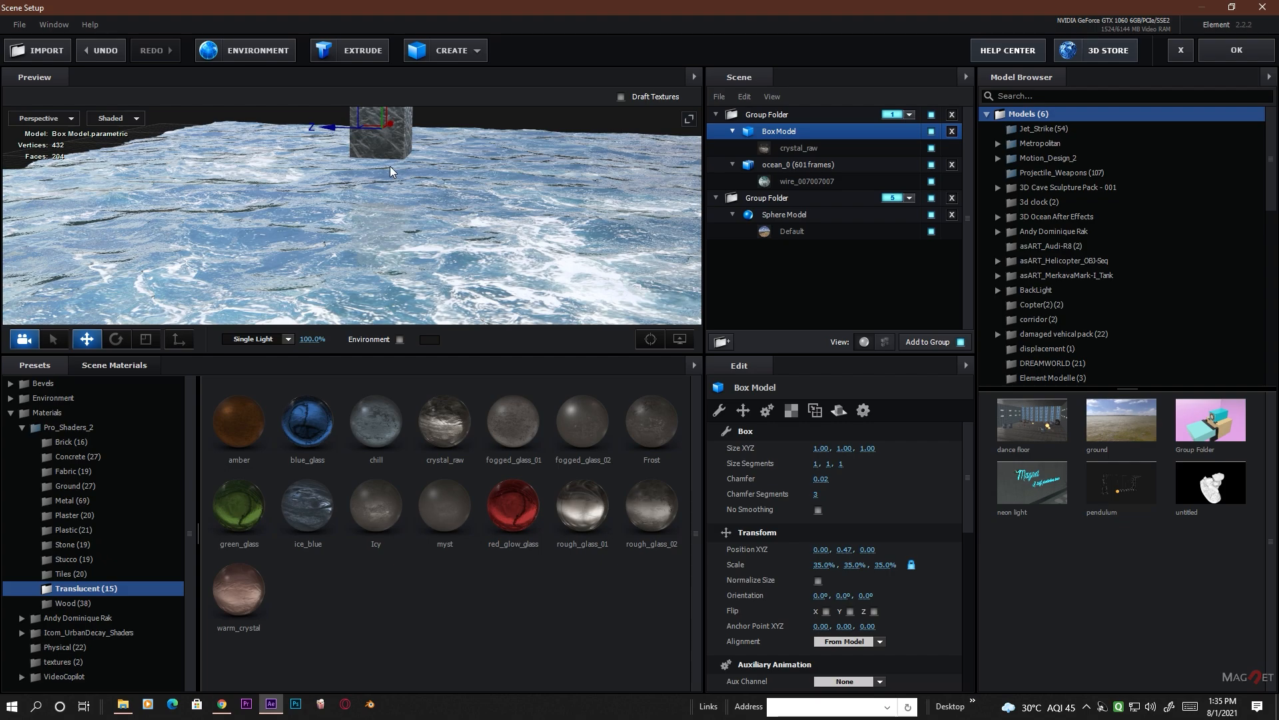
{"action": "key", "text": "Delete"}
{"action": "left_click", "coordinate": [1235, 50]}
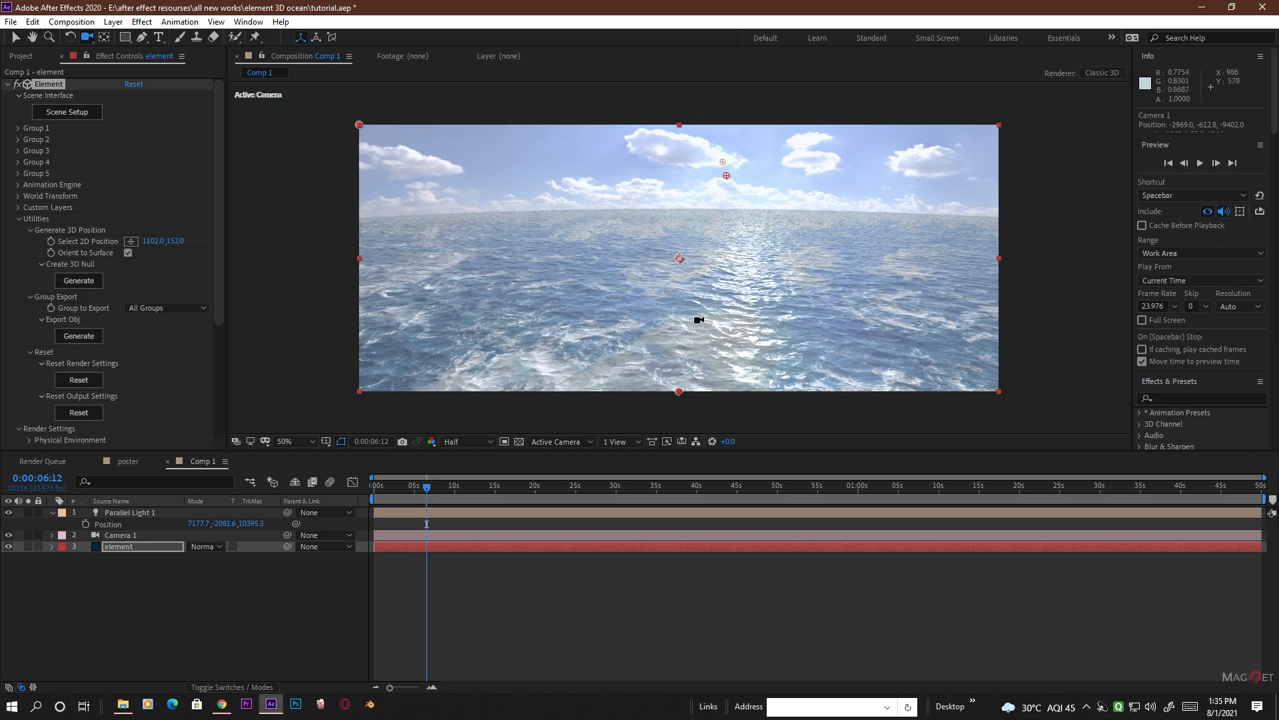
{"action": "mouse_move", "coordinate": [696, 353]}
{"action": "left_mouse_down"}
{"action": "mouse_move", "coordinate": [711, 346]}
{"action": "mouse_move", "coordinate": [672, 351]}
{"action": "mouse_move", "coordinate": [686, 353]}
{"action": "left_mouse_up"}
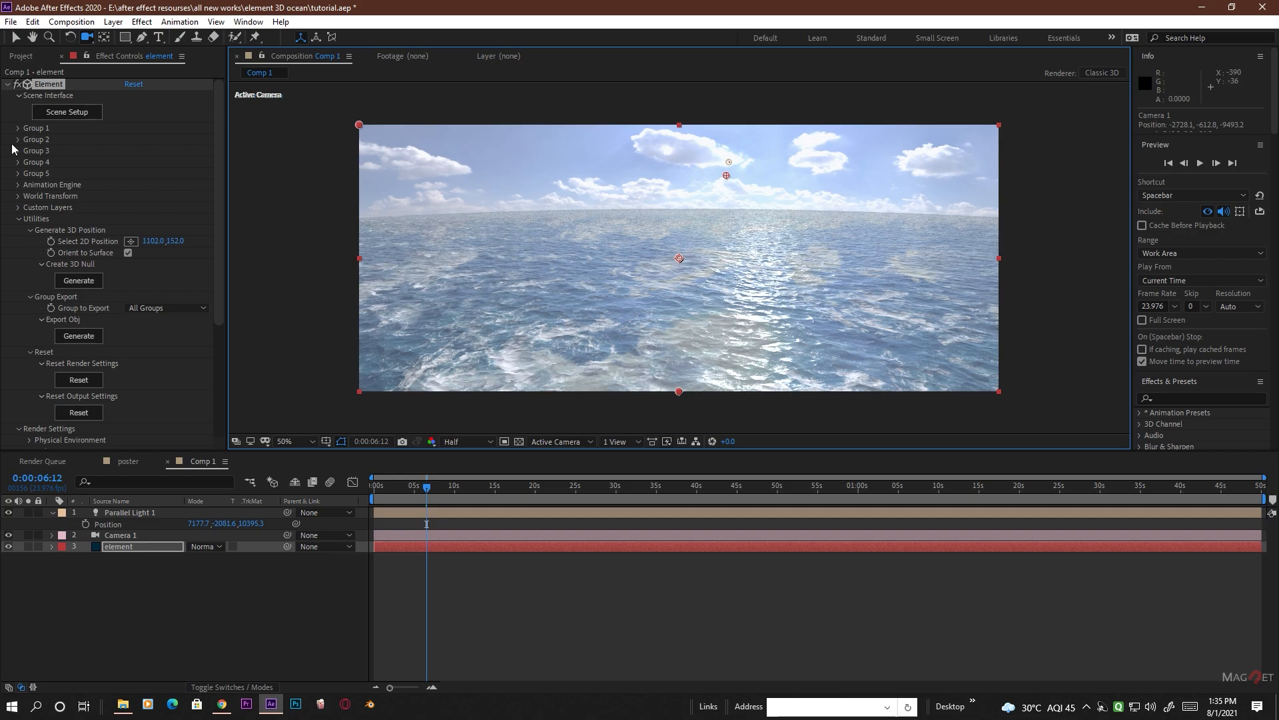
- Reopen Element's Scene Setup and add the clift model from the quixal models folder to the scene
{"action": "left_click", "coordinate": [69, 114]}
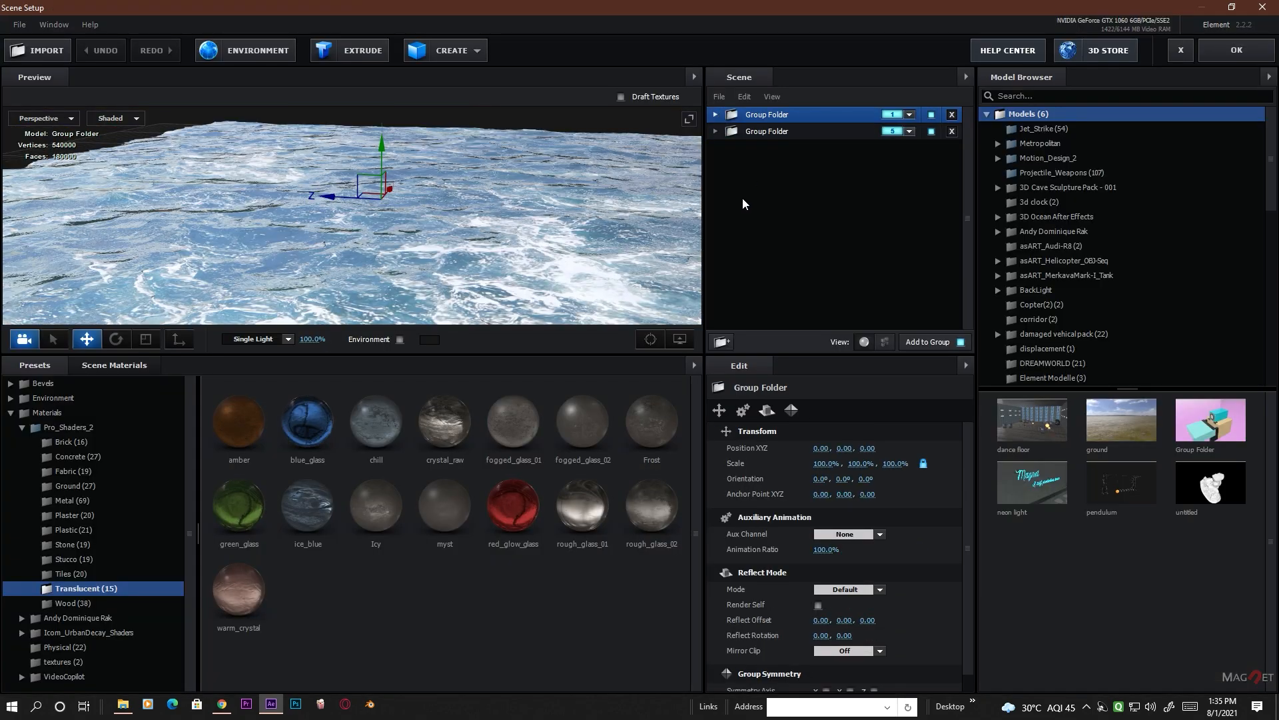
{"action": "left_click_drag", "start_coordinate": [476, 294], "coordinate": [443, 279]}
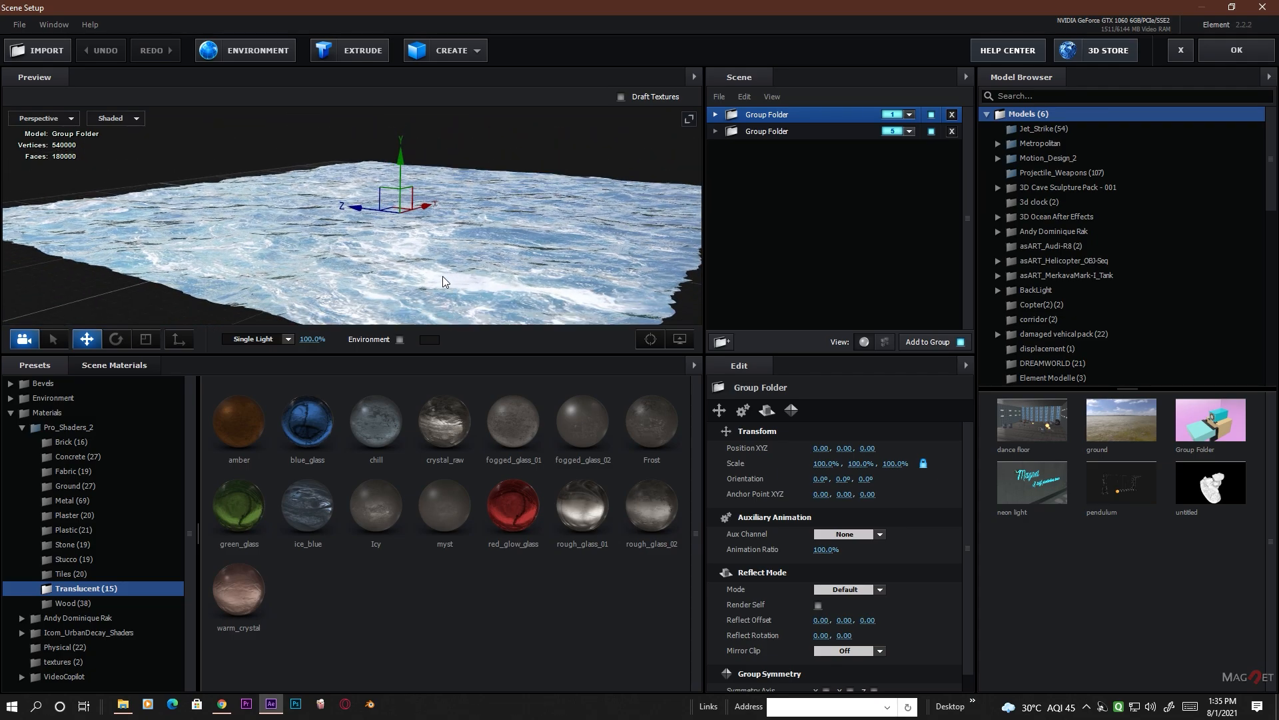
{"action": "left_click_drag", "start_coordinate": [332, 269], "coordinate": [454, 263]}
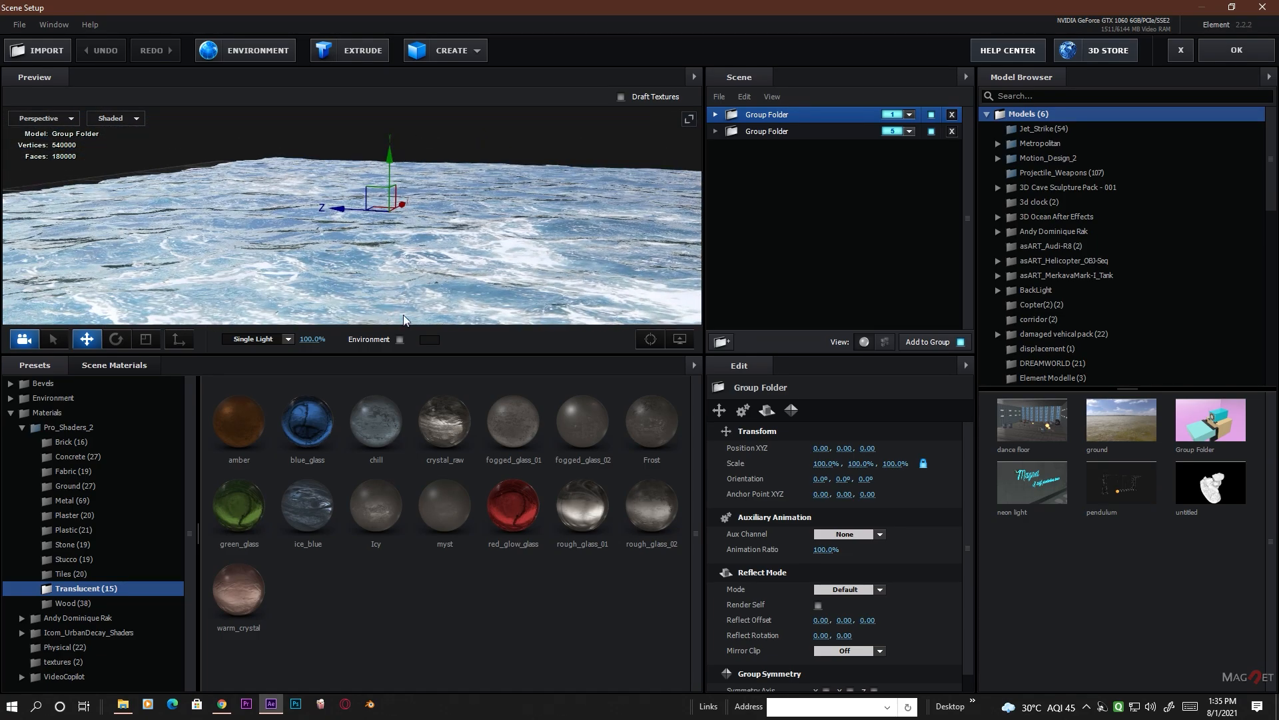
{"action": "left_click_drag", "start_coordinate": [403, 315], "coordinate": [544, 279]}
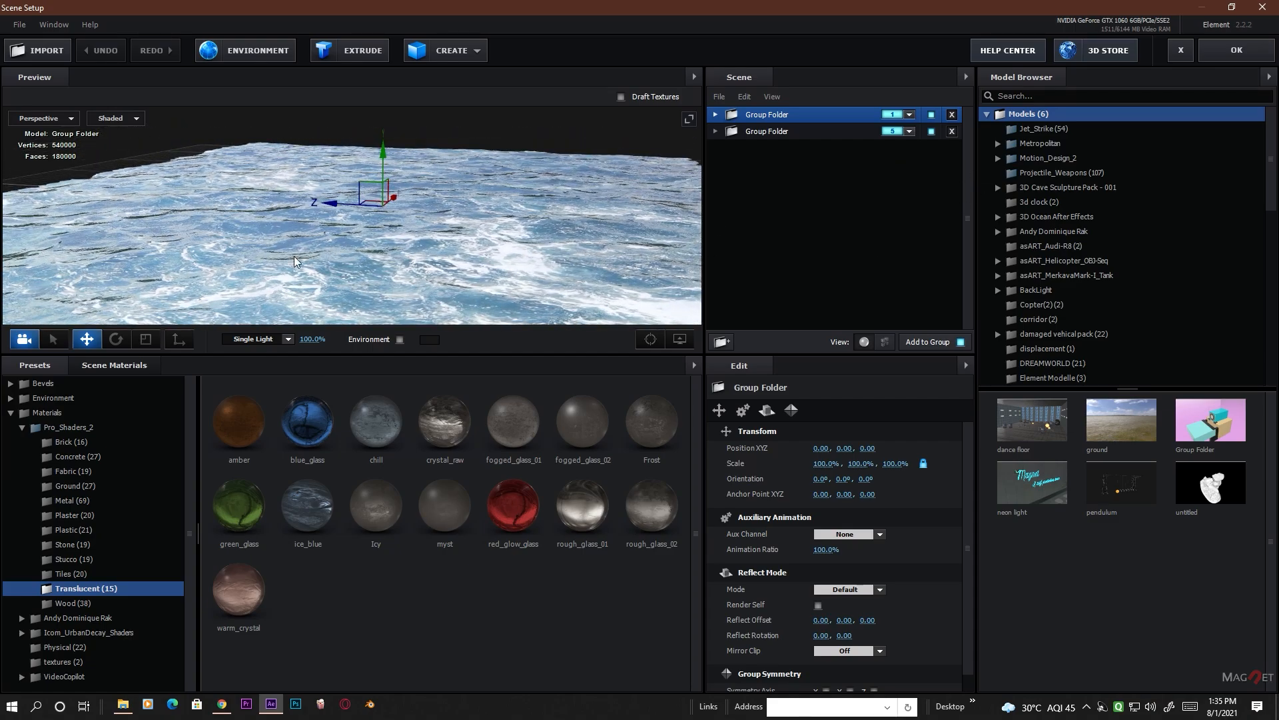
{"action": "left_click_drag", "start_coordinate": [405, 286], "coordinate": [380, 258]}
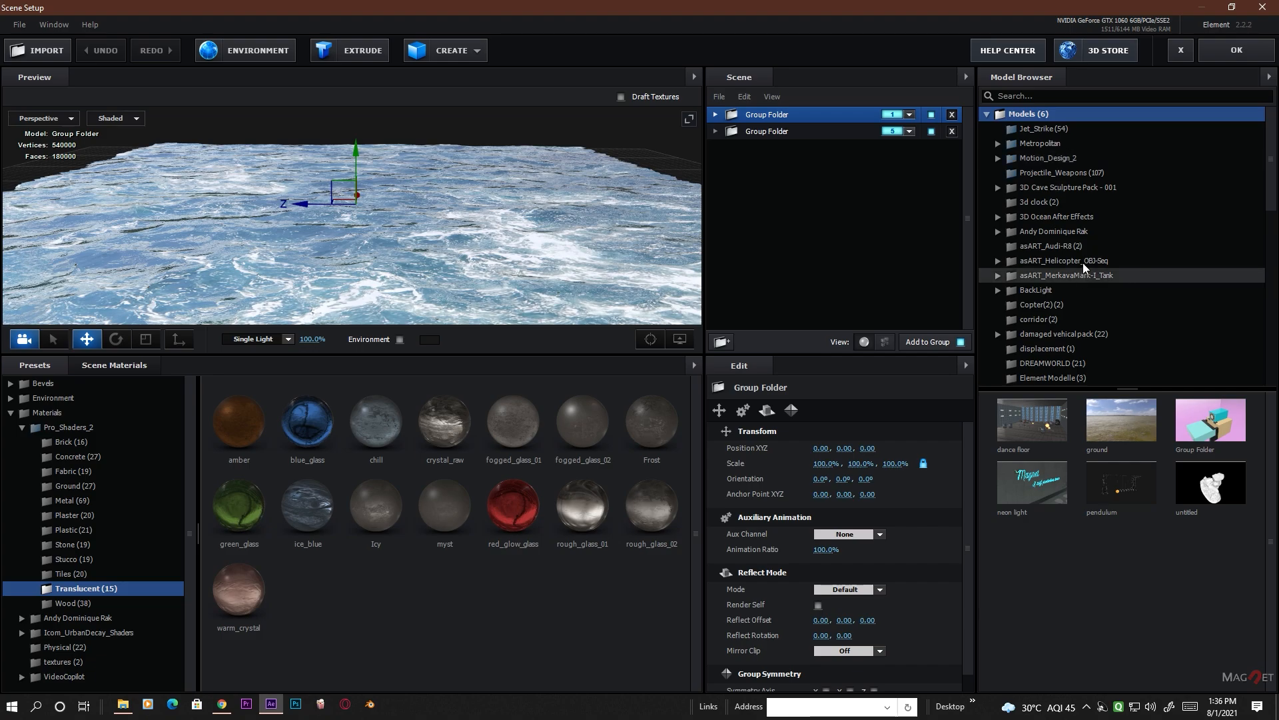
{"action": "scroll", "coordinate": [1046, 302], "scroll_direction": "down", "scroll_amount": 5}
{"action": "scroll", "coordinate": [1048, 305], "scroll_direction": "down", "scroll_amount": 1}
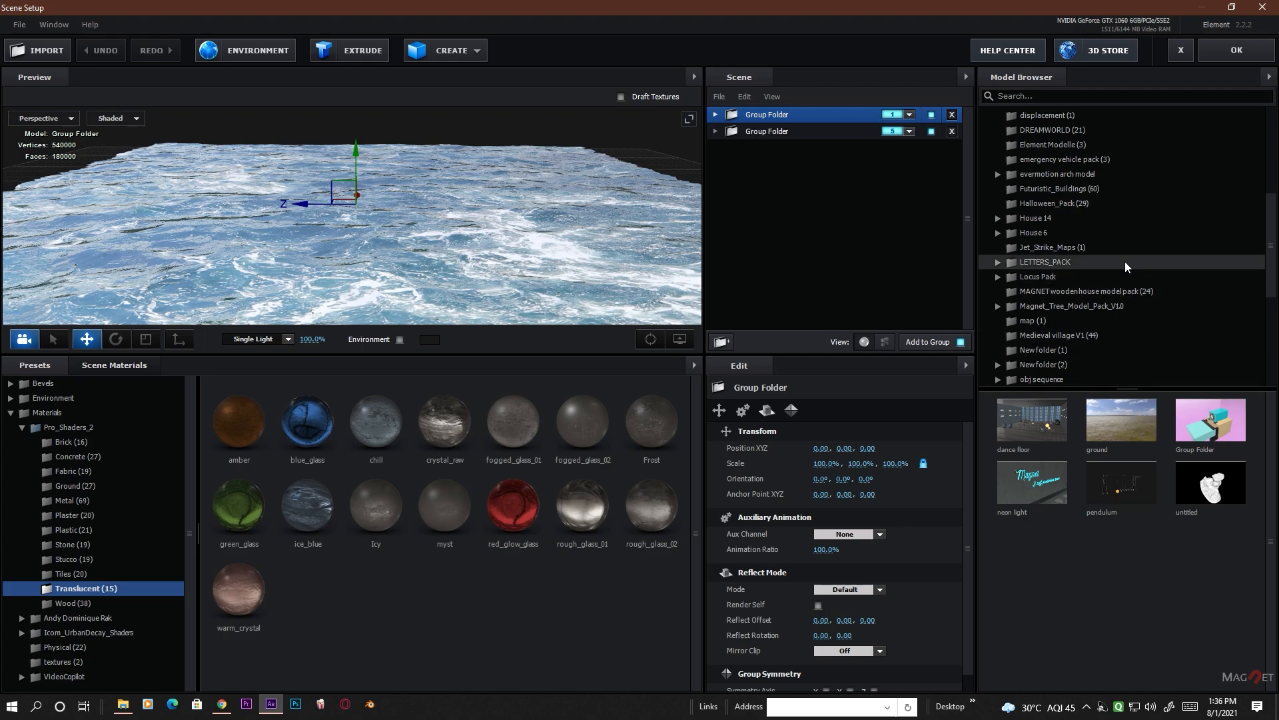
{"action": "scroll", "coordinate": [1071, 333], "scroll_direction": "down", "scroll_amount": 3}
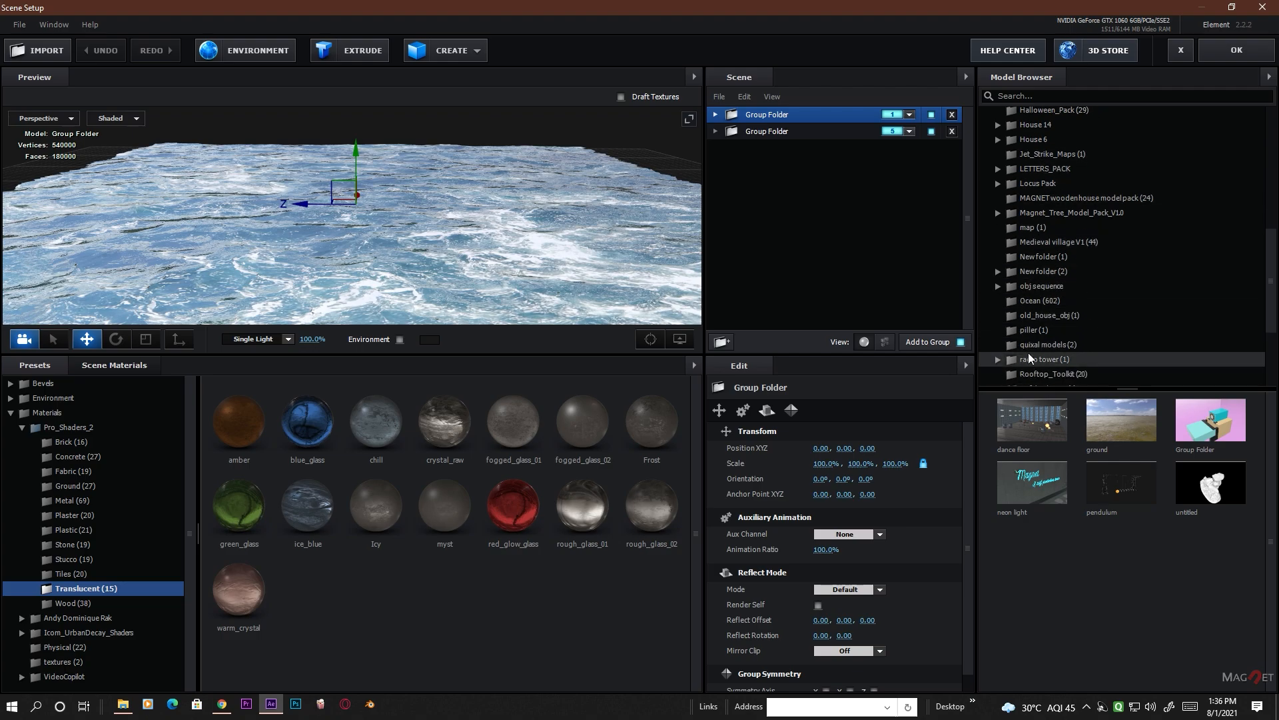
{"action": "left_click", "coordinate": [1080, 346]}
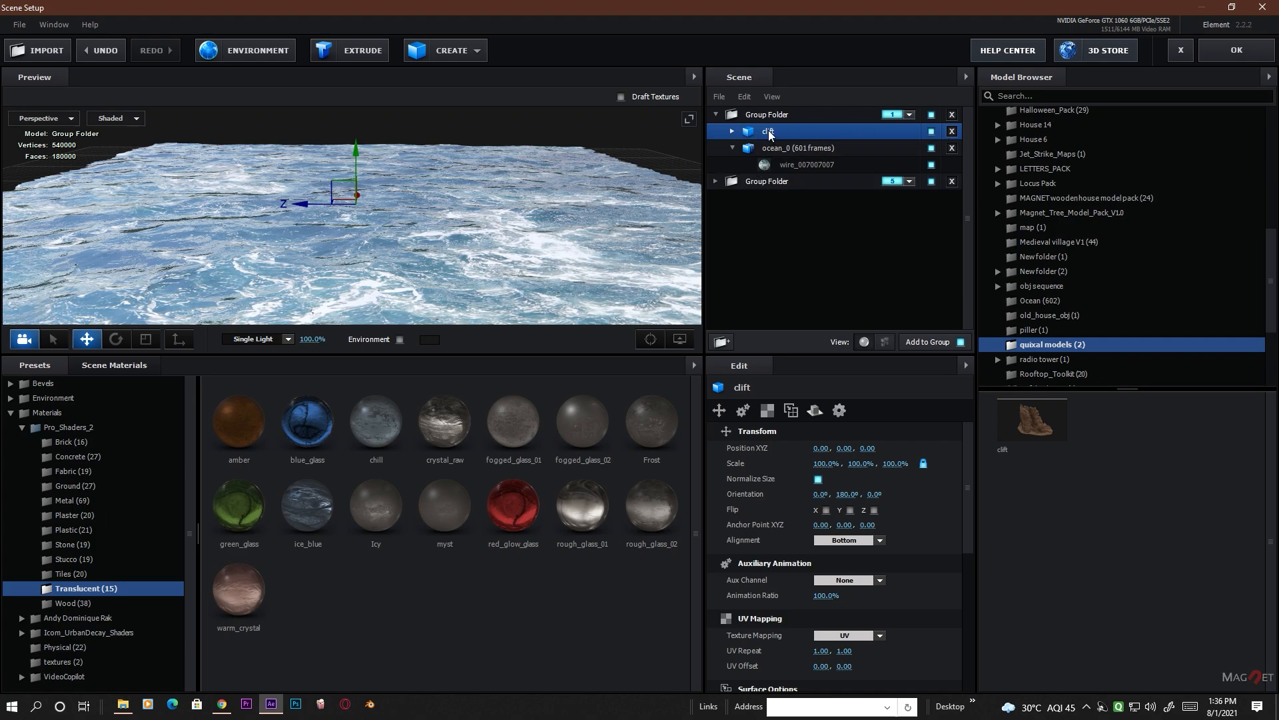
- Move the clift model out of the ocean's group folder to the top of the scene and assign it to group 2
{"action": "left_click_drag", "start_coordinate": [785, 172], "coordinate": [786, 298]}
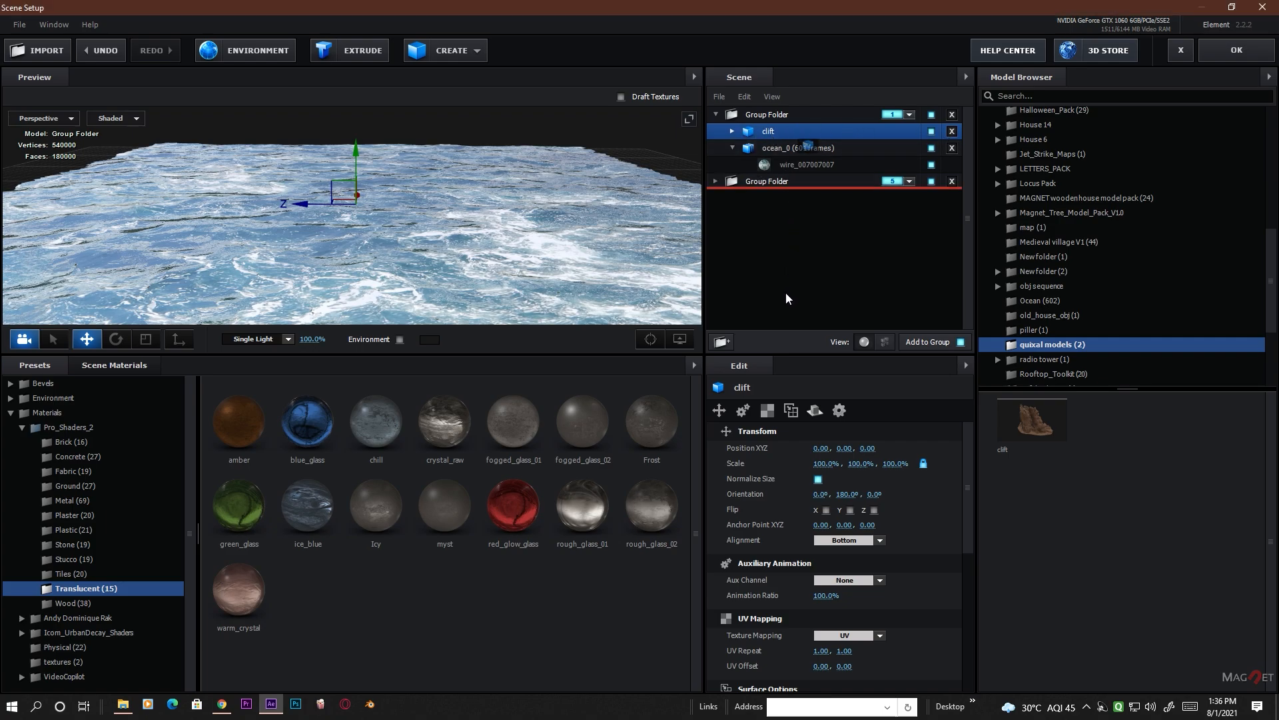
{"action": "left_click_drag", "start_coordinate": [777, 100], "coordinate": [781, 116]}
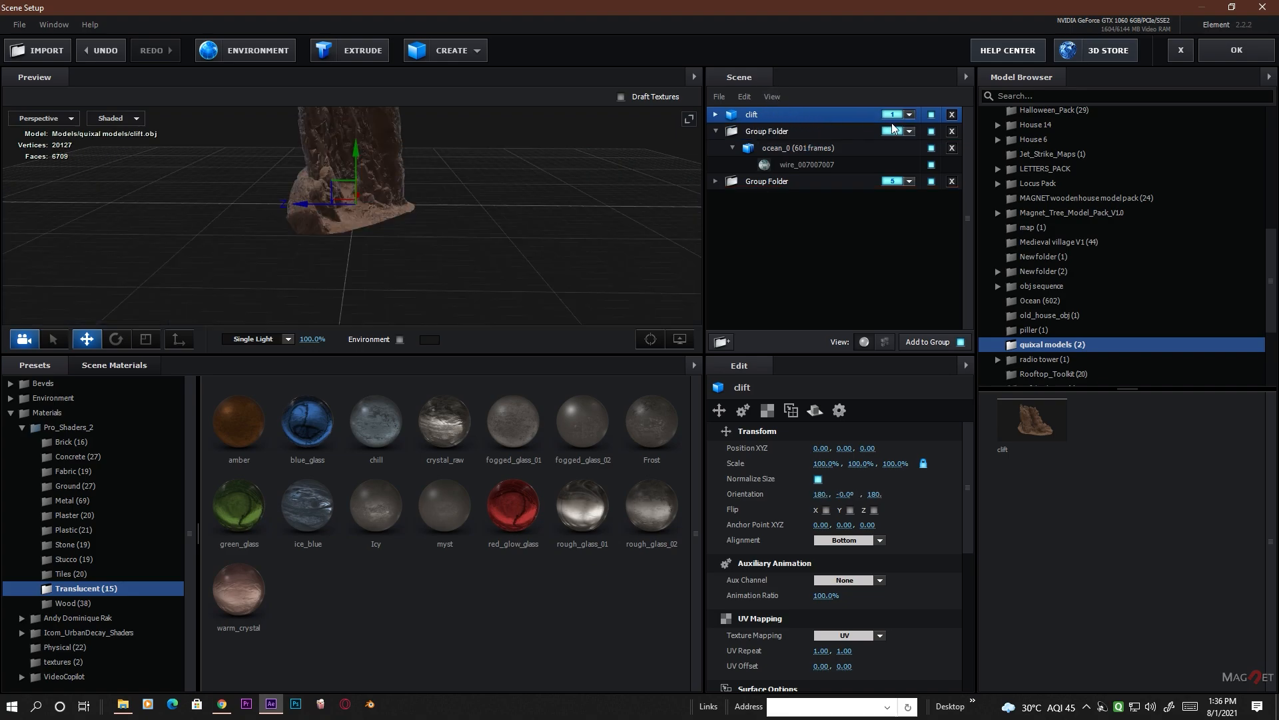
{"action": "left_click", "coordinate": [908, 115]}
{"action": "left_click", "coordinate": [917, 134]}
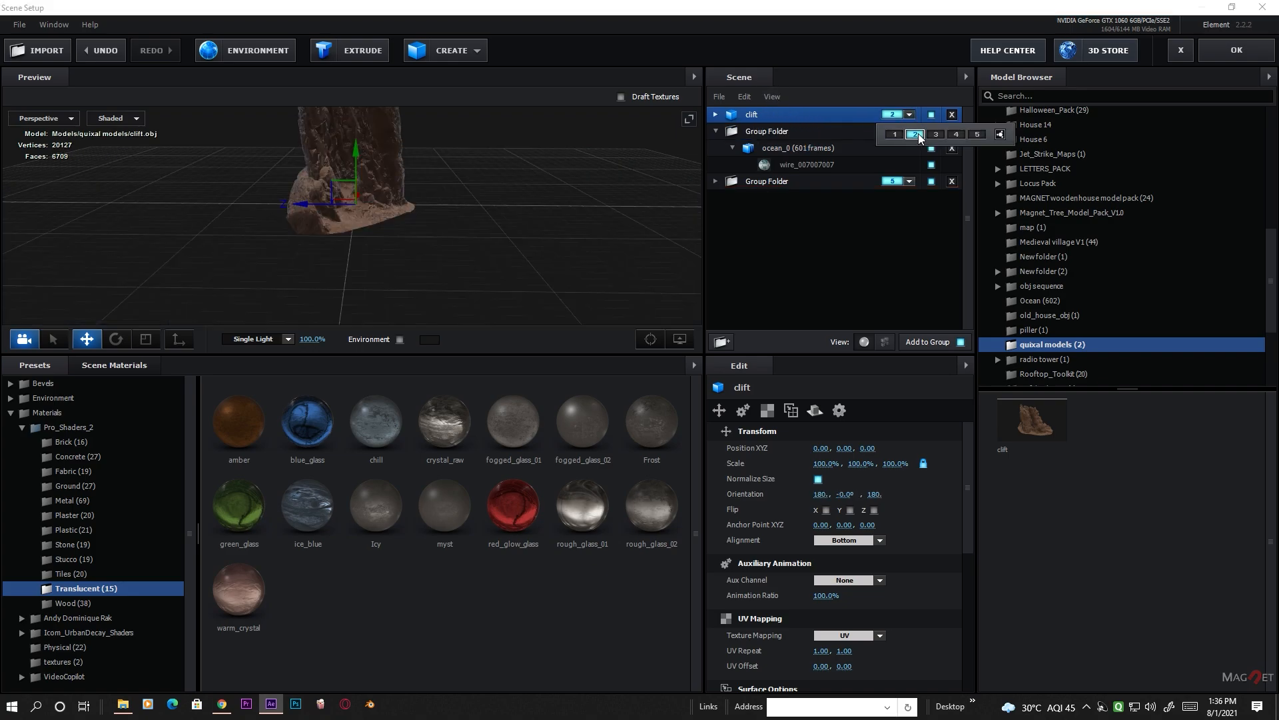
- Orbit the preview to inspect the clift model, apply the scene, and show the whole composition frame
{"action": "scroll", "coordinate": [421, 211], "scroll_direction": "up", "scroll_amount": 2}
{"action": "left_click_drag", "start_coordinate": [363, 217], "coordinate": [503, 245]}
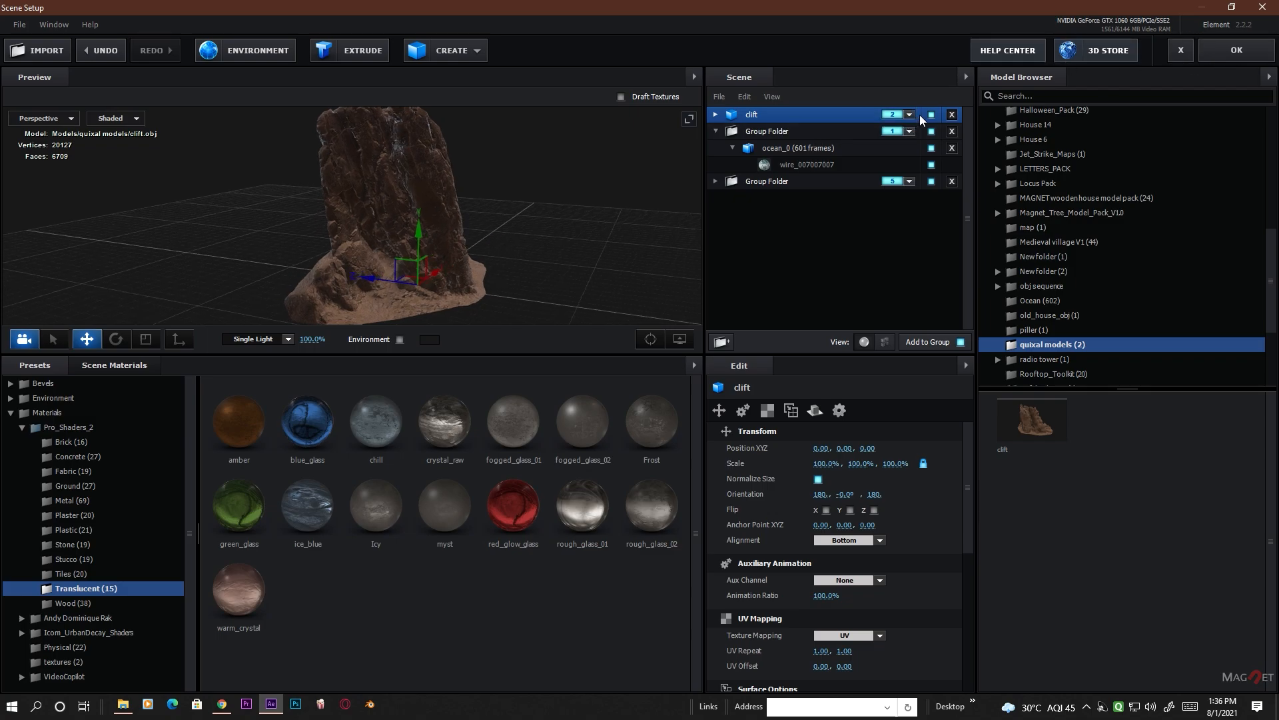
{"action": "left_click", "coordinate": [1238, 51]}
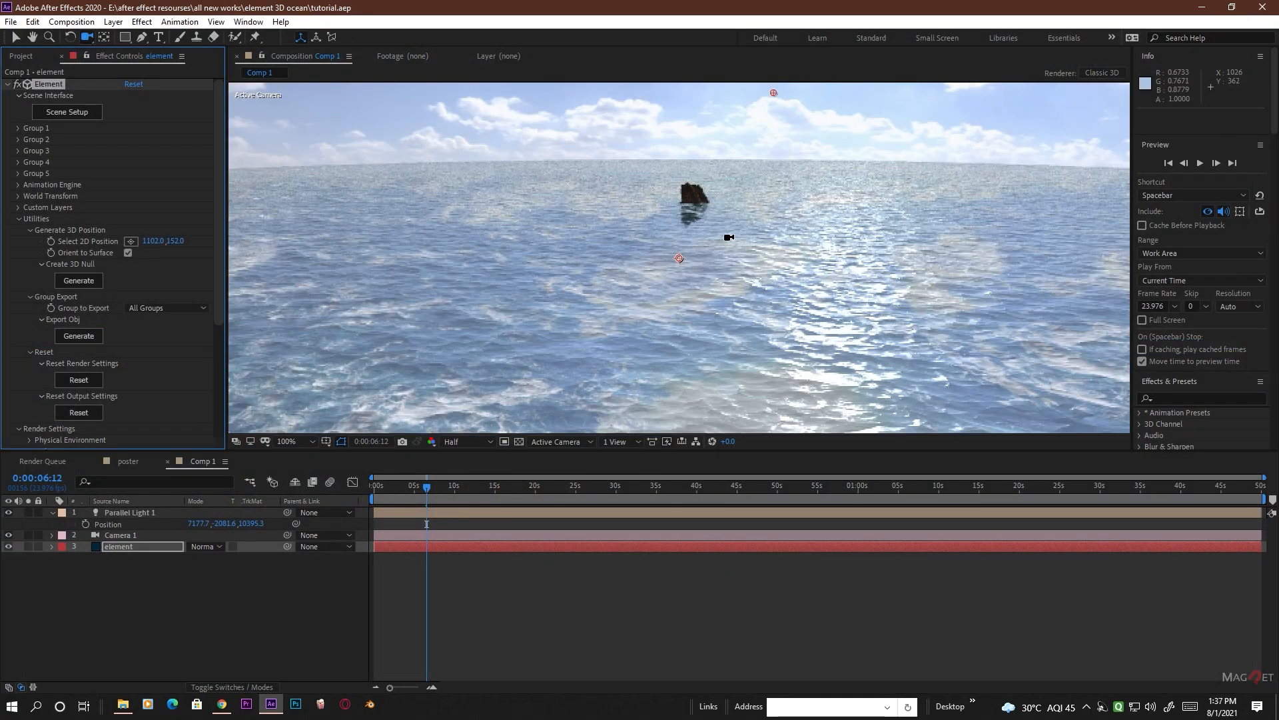
{"action": "key", "text": "comma"}
{"action": "key", "text": "comma"}
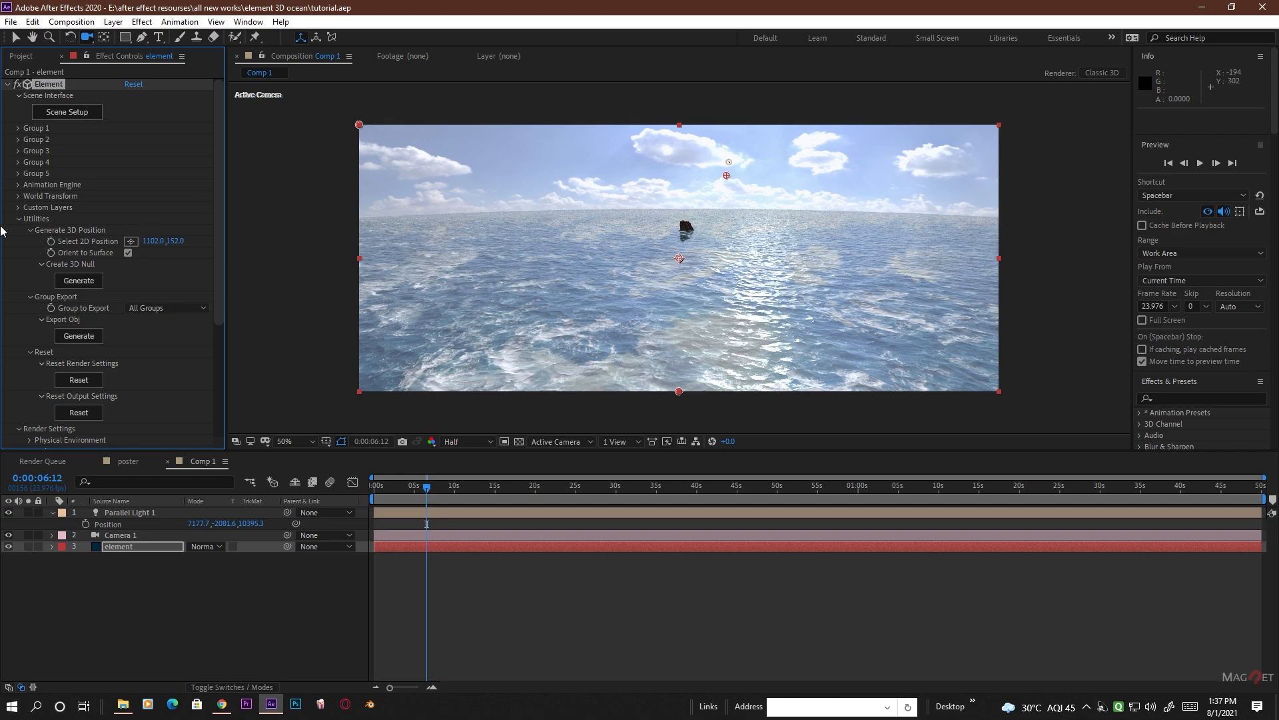
- Replicate group 2 on a Plane shape with a particle count of 20 and a shape scale of 292
{"action": "left_click", "coordinate": [19, 139]}
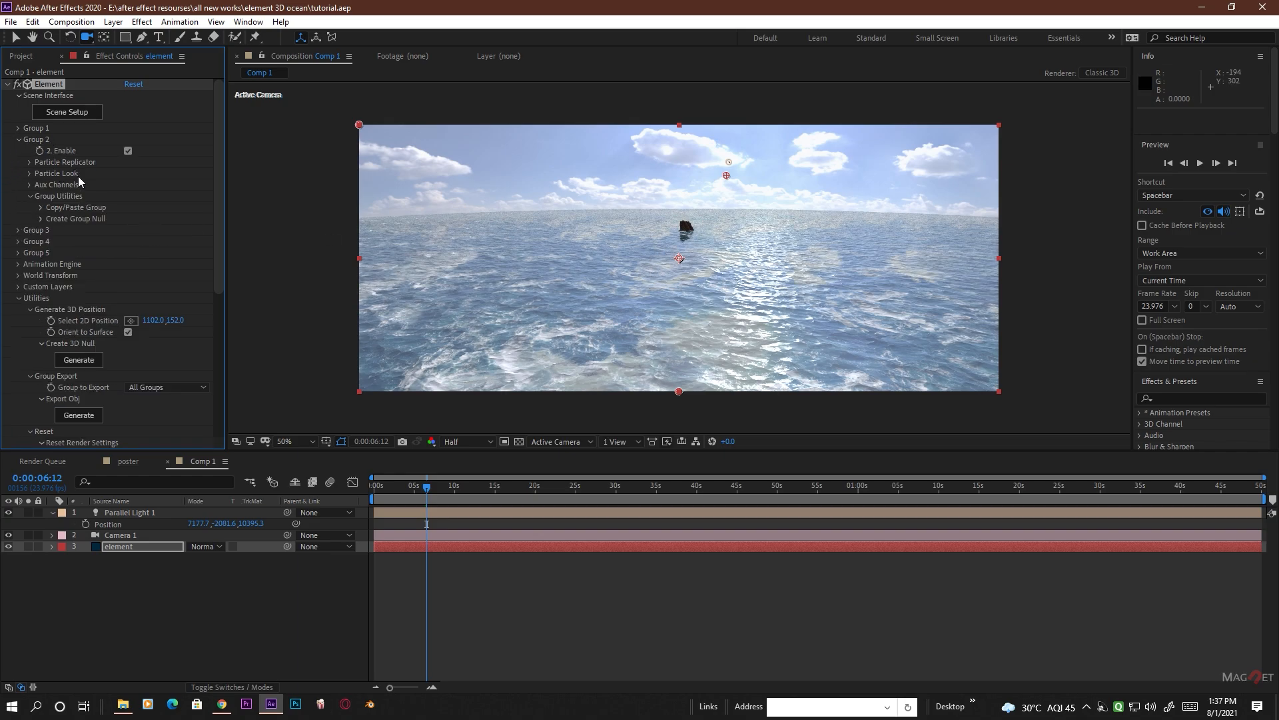
{"action": "left_click", "coordinate": [29, 162]}
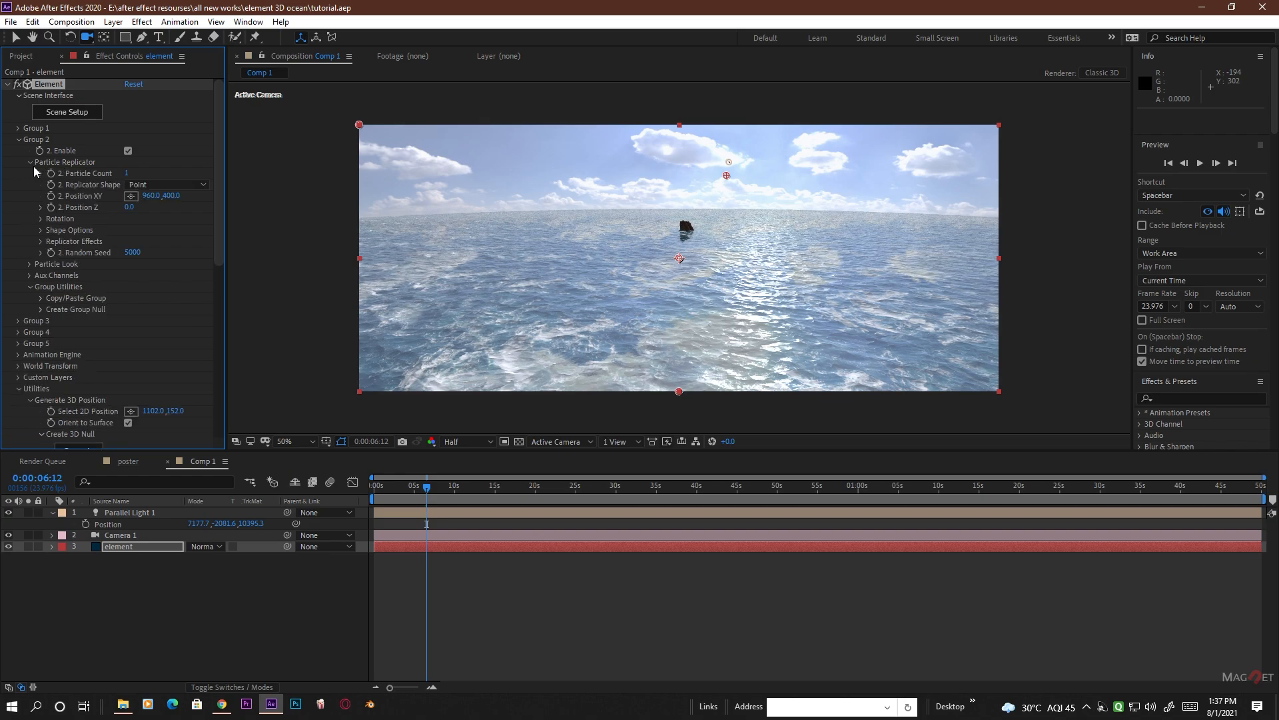
{"action": "left_click", "coordinate": [152, 185]}
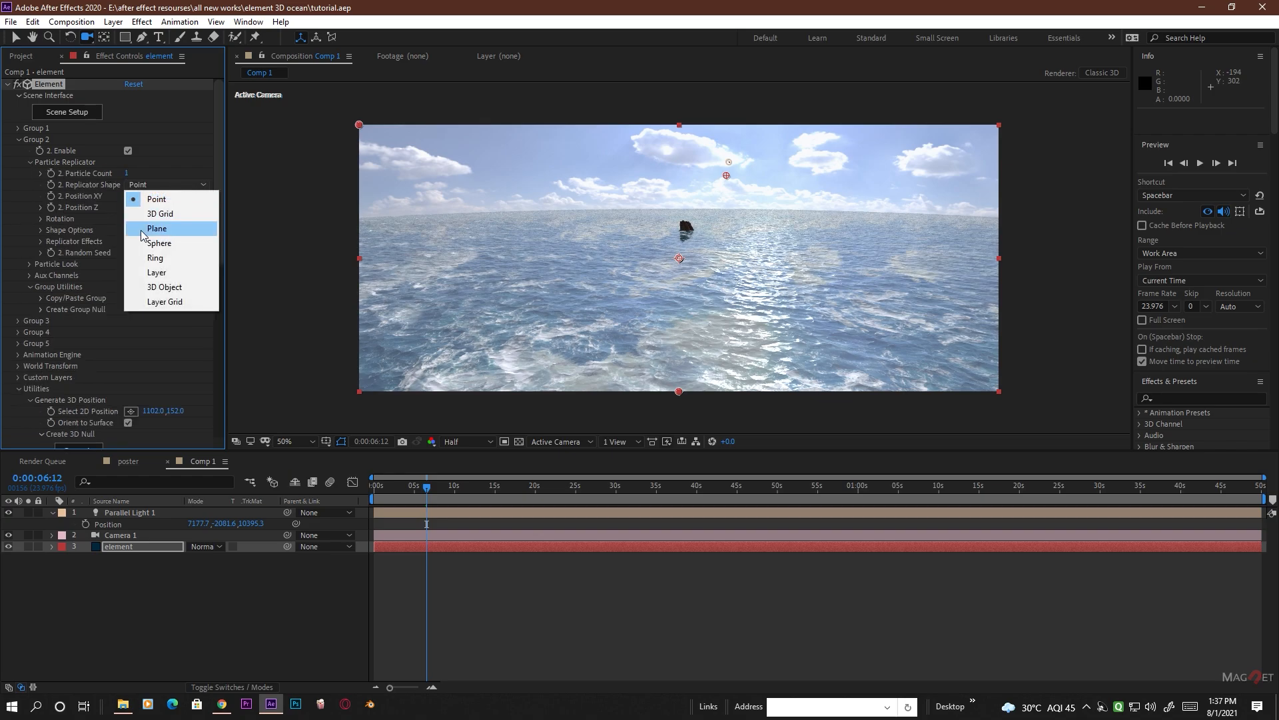
{"action": "left_click", "coordinate": [178, 228]}
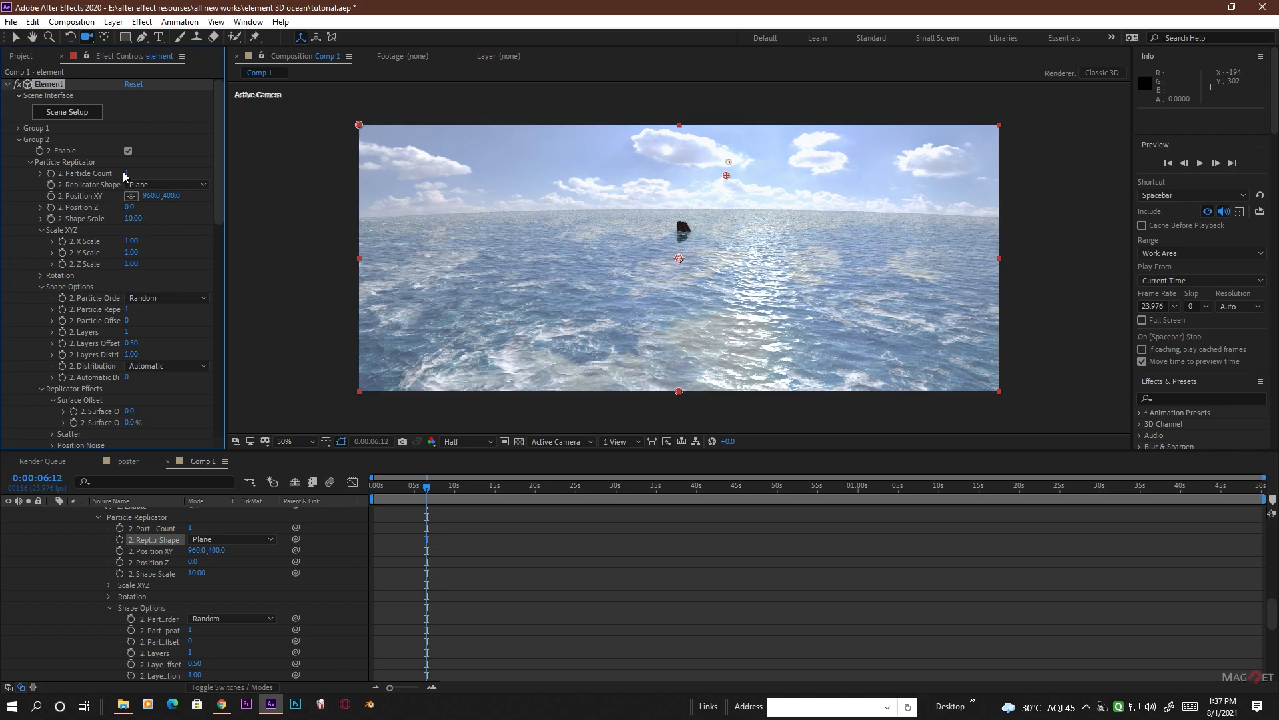
{"action": "left_click_drag", "start_coordinate": [132, 173], "coordinate": [140, 174]}
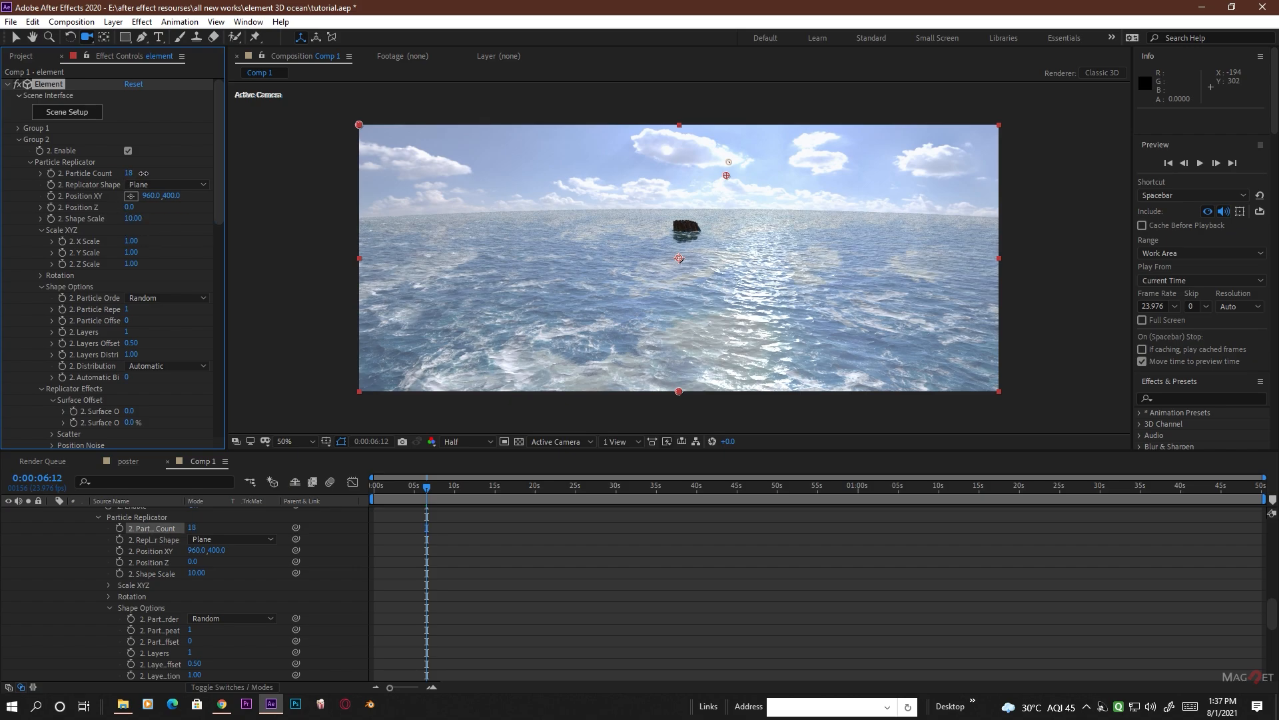
{"action": "left_click_drag", "start_coordinate": [143, 177], "coordinate": [145, 176]}
{"action": "left_click_drag", "start_coordinate": [138, 222], "coordinate": [319, 210]}
- Enlarge the group 2 cliffs by setting their particle size to 29.10
{"action": "scroll", "coordinate": [102, 315], "scroll_direction": "down", "scroll_amount": 3}
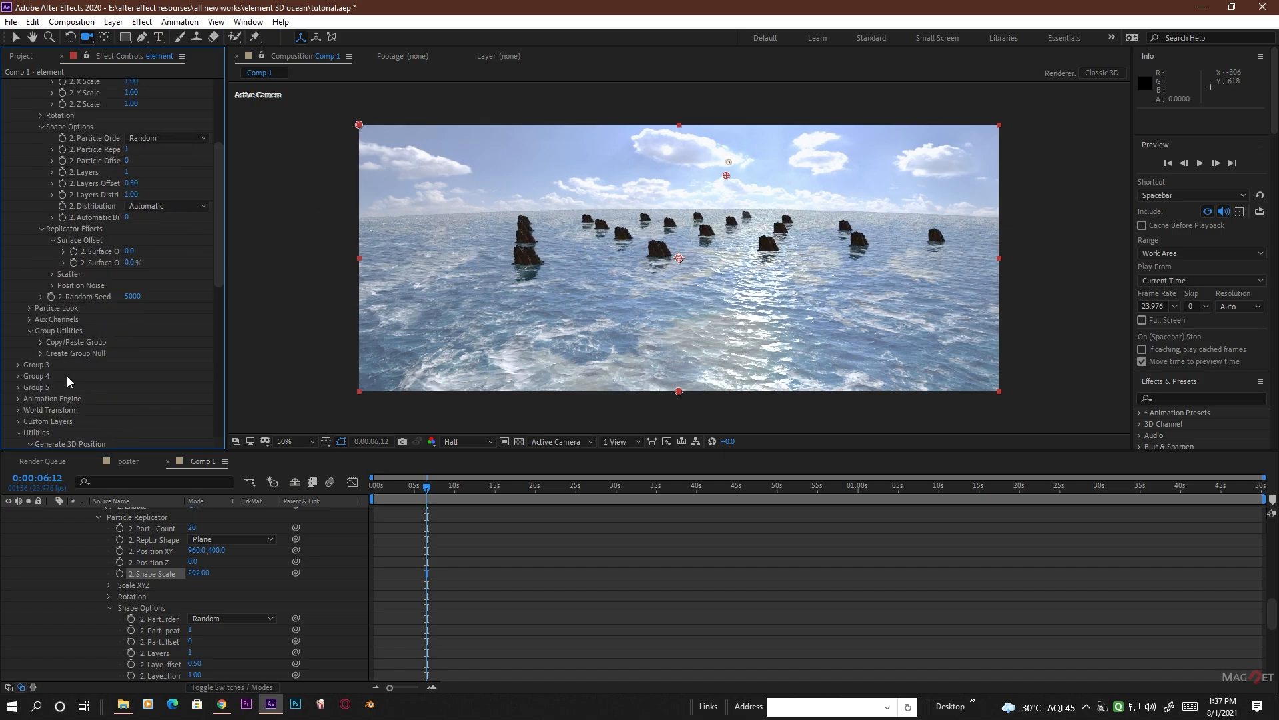
{"action": "left_click", "coordinate": [30, 308]}
{"action": "left_click_drag", "start_coordinate": [137, 319], "coordinate": [261, 318]}
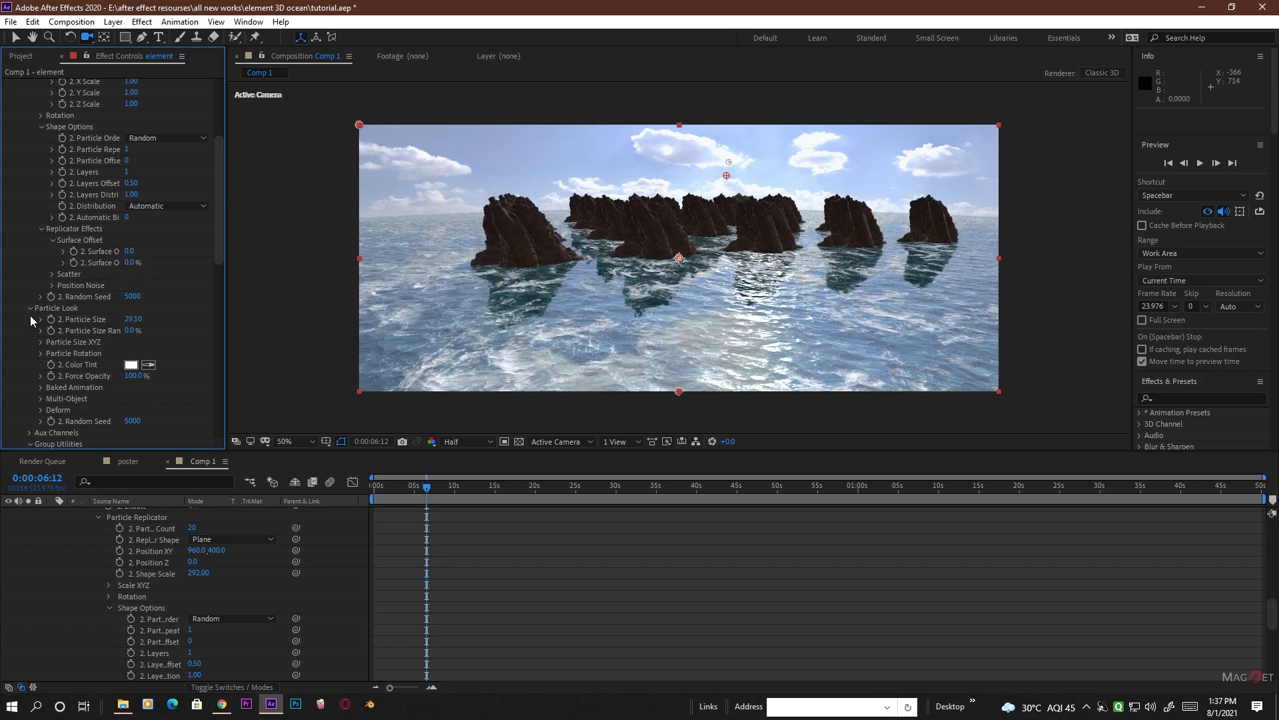
- Scatter the group 2 cliffs by 69.7 in X and 283.8 in Z, and set particle size random to 61%
{"action": "left_click", "coordinate": [48, 274]}
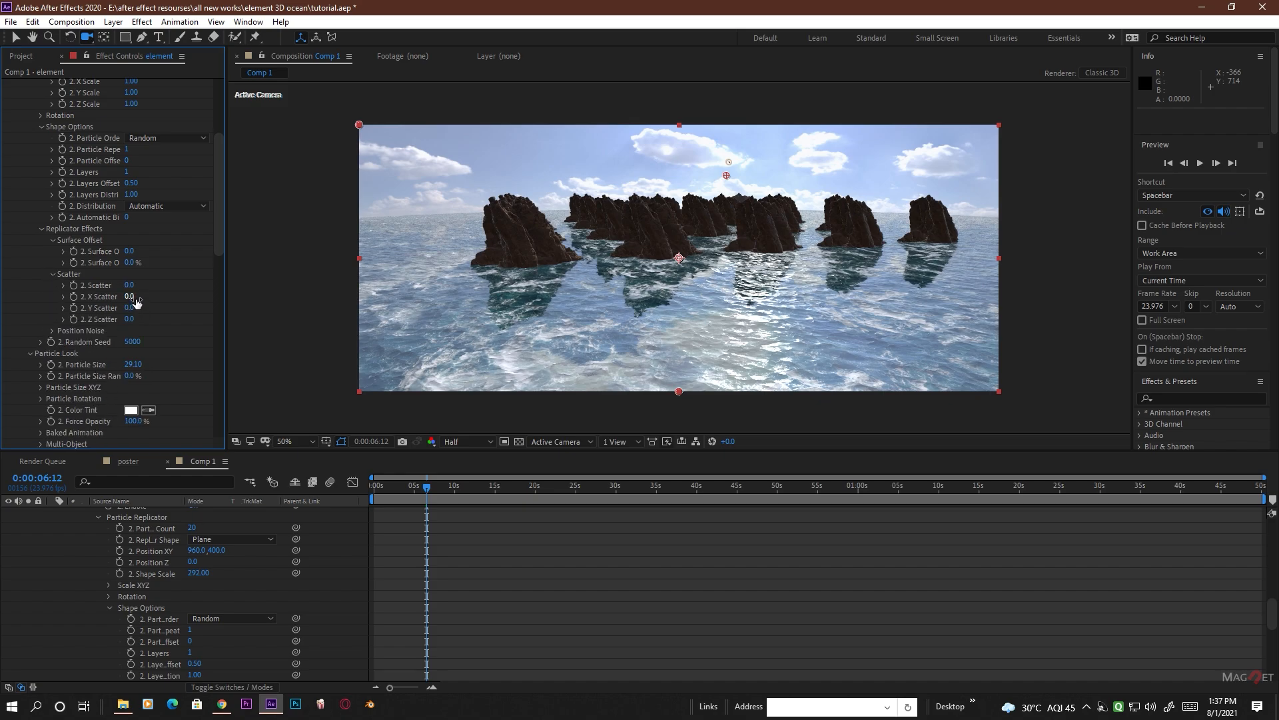
{"action": "left_click_drag", "start_coordinate": [129, 296], "coordinate": [925, 320]}
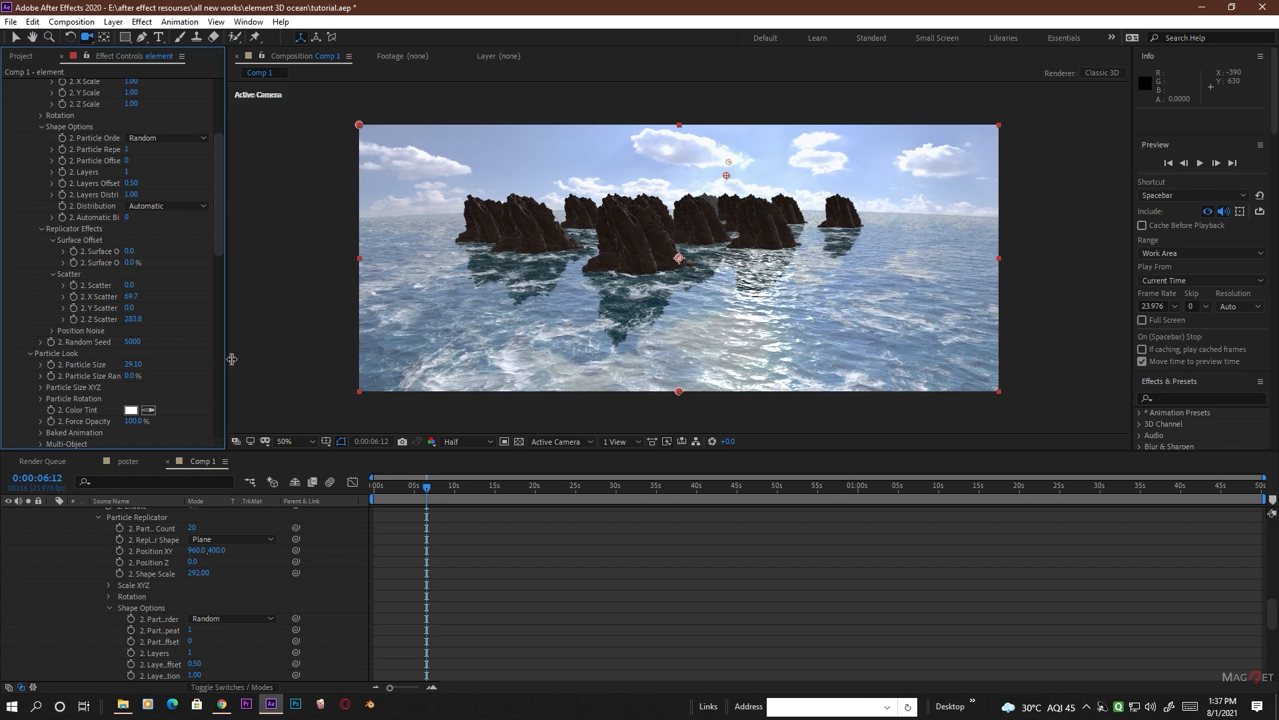
{"action": "left_click_drag", "start_coordinate": [227, 360], "coordinate": [304, 360]}
{"action": "left_click_drag", "start_coordinate": [175, 378], "coordinate": [214, 378]}
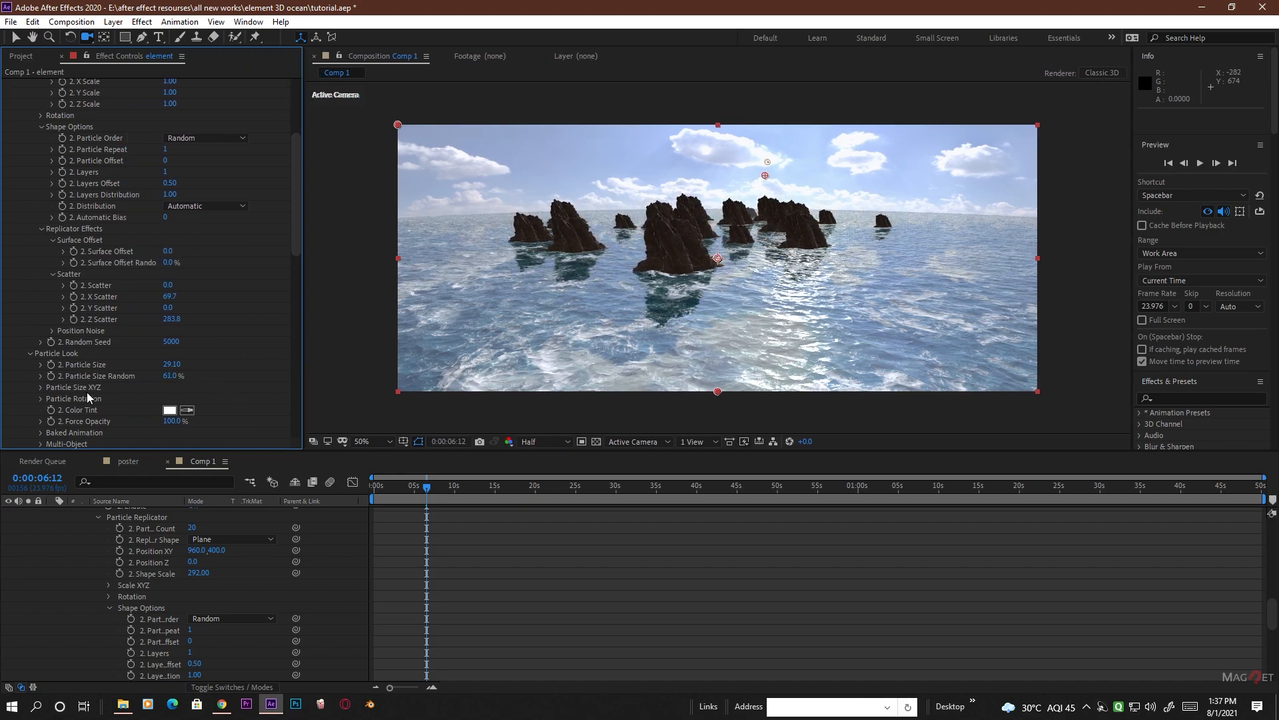
- Randomize the Y rotation angle of the group 2 cliffs to 36°
{"action": "left_click", "coordinate": [41, 399]}
{"action": "scroll", "coordinate": [97, 369], "scroll_direction": "down", "scroll_amount": 5}
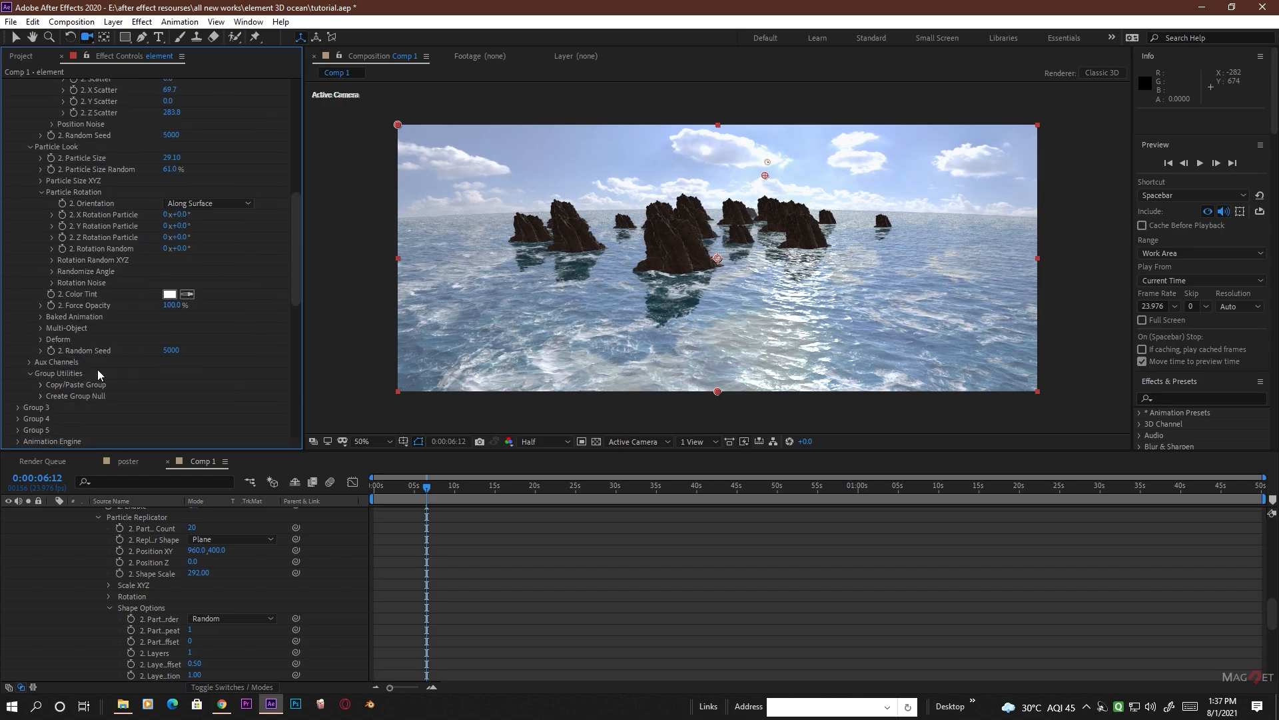
{"action": "left_click", "coordinate": [51, 271]}
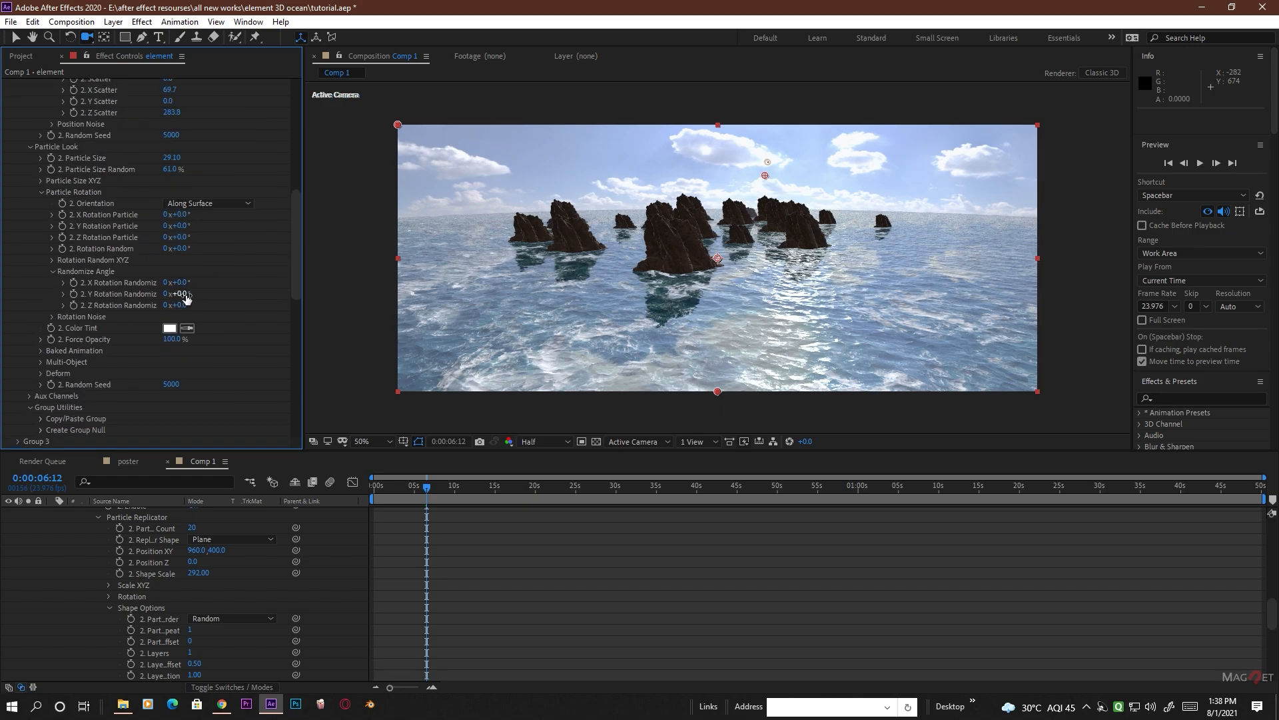
{"action": "left_click_drag", "start_coordinate": [181, 293], "coordinate": [211, 295]}
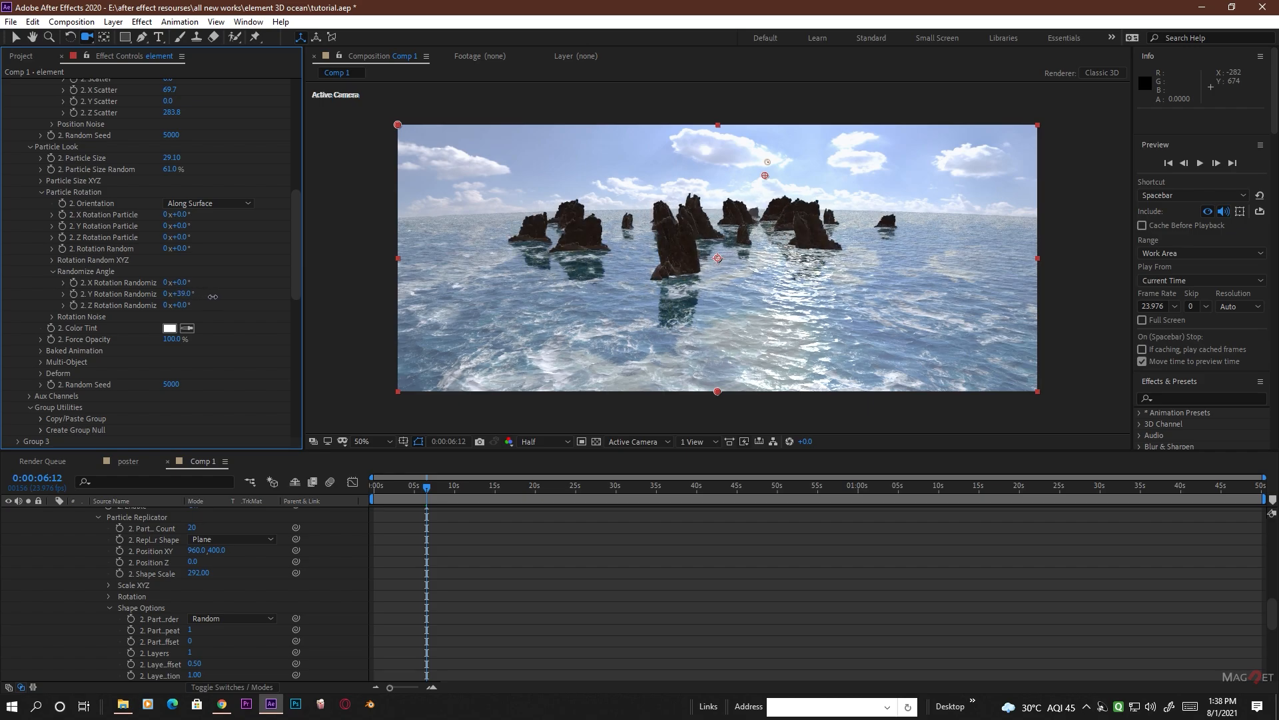
{"action": "left_click_drag", "start_coordinate": [213, 297], "coordinate": [212, 298]}
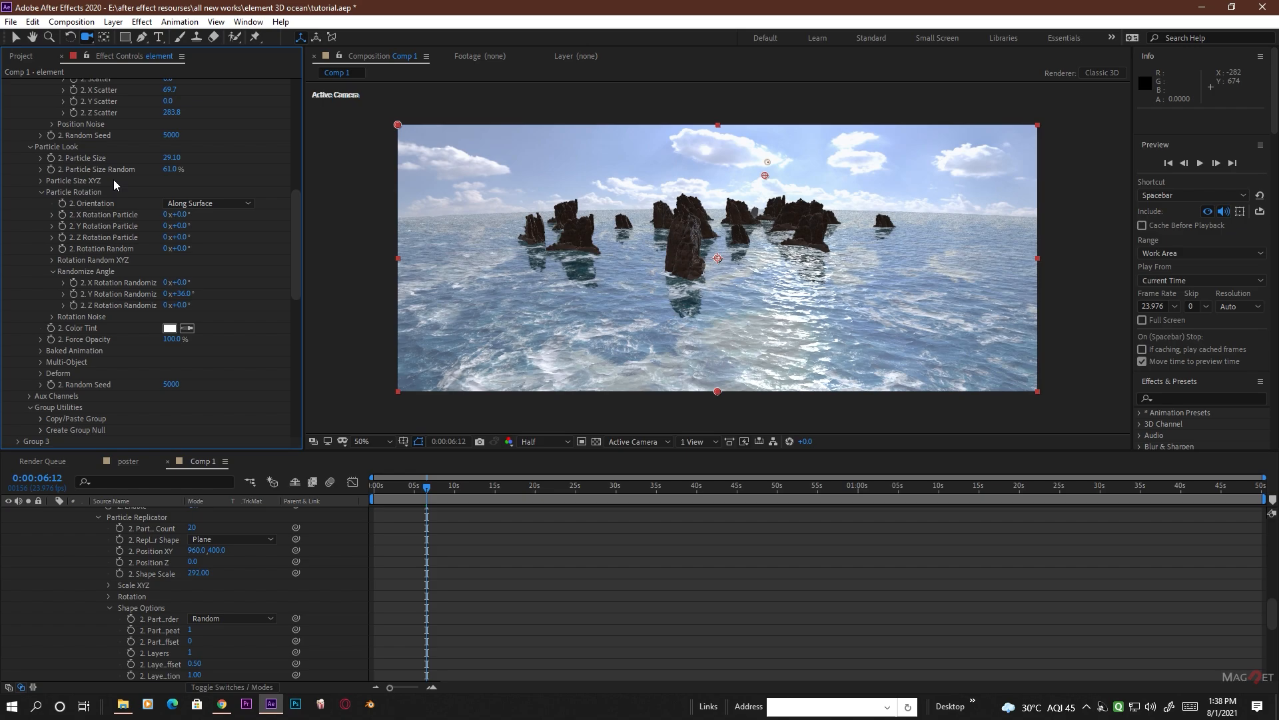
- Lower the group 2 cliffs to XY position 960, 532 and widen their shape scale to 467
{"action": "scroll", "coordinate": [91, 234], "scroll_direction": "up", "scroll_amount": 10}
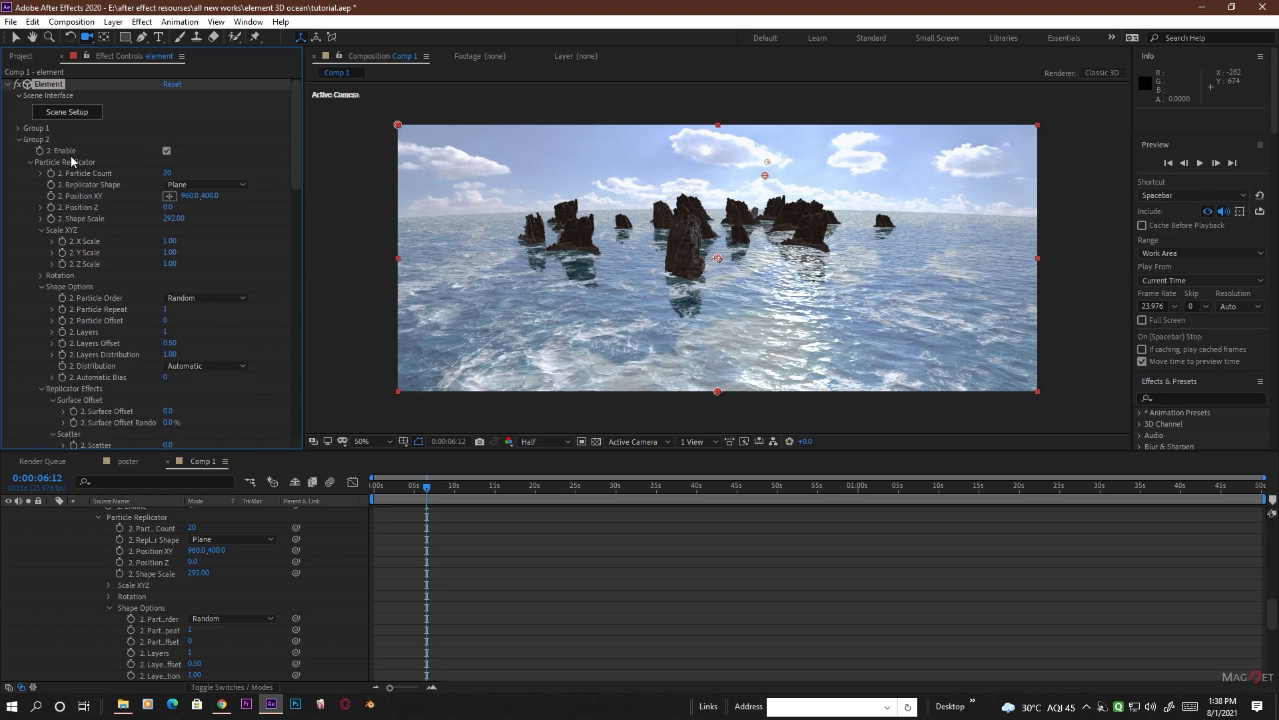
{"action": "left_click_drag", "start_coordinate": [200, 195], "coordinate": [297, 199]}
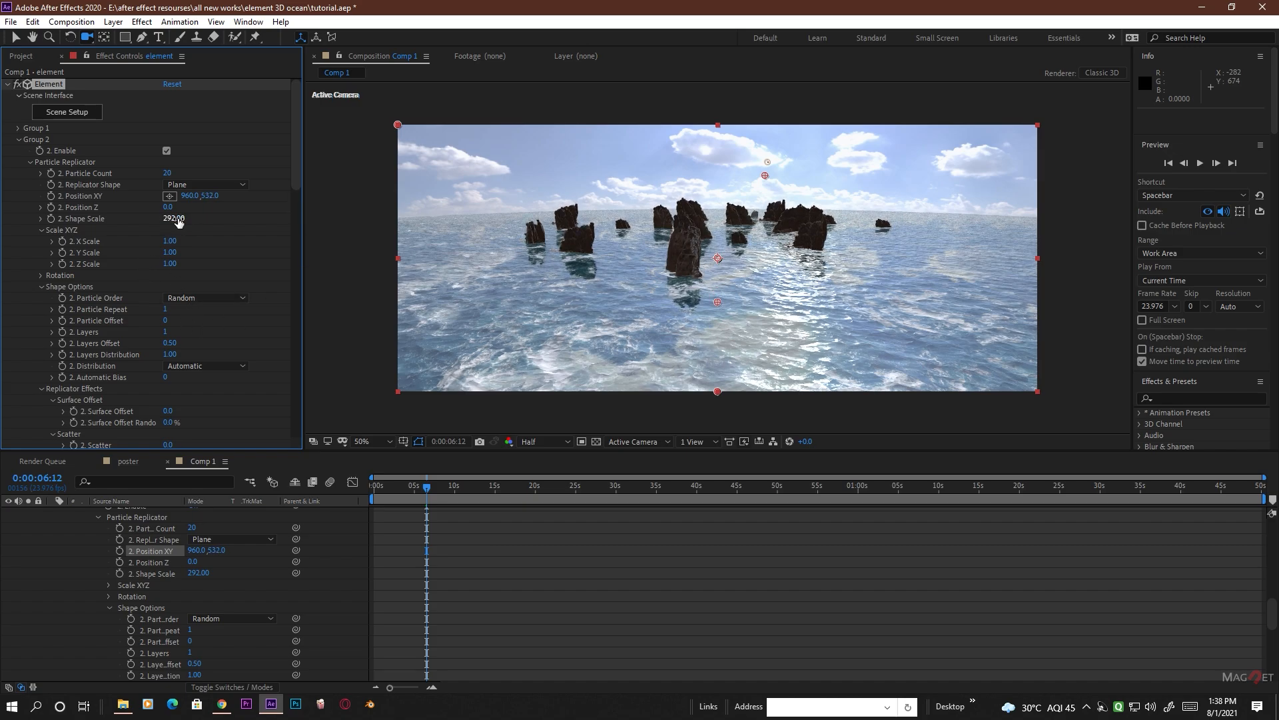
{"action": "left_click_drag", "start_coordinate": [179, 222], "coordinate": [304, 220]}
- Move the camera close to the water so one large cliff stands in front of the distant ones
{"action": "left_click_drag", "start_coordinate": [728, 331], "coordinate": [771, 331]}
{"action": "left_click_drag", "start_coordinate": [651, 351], "coordinate": [693, 320]}
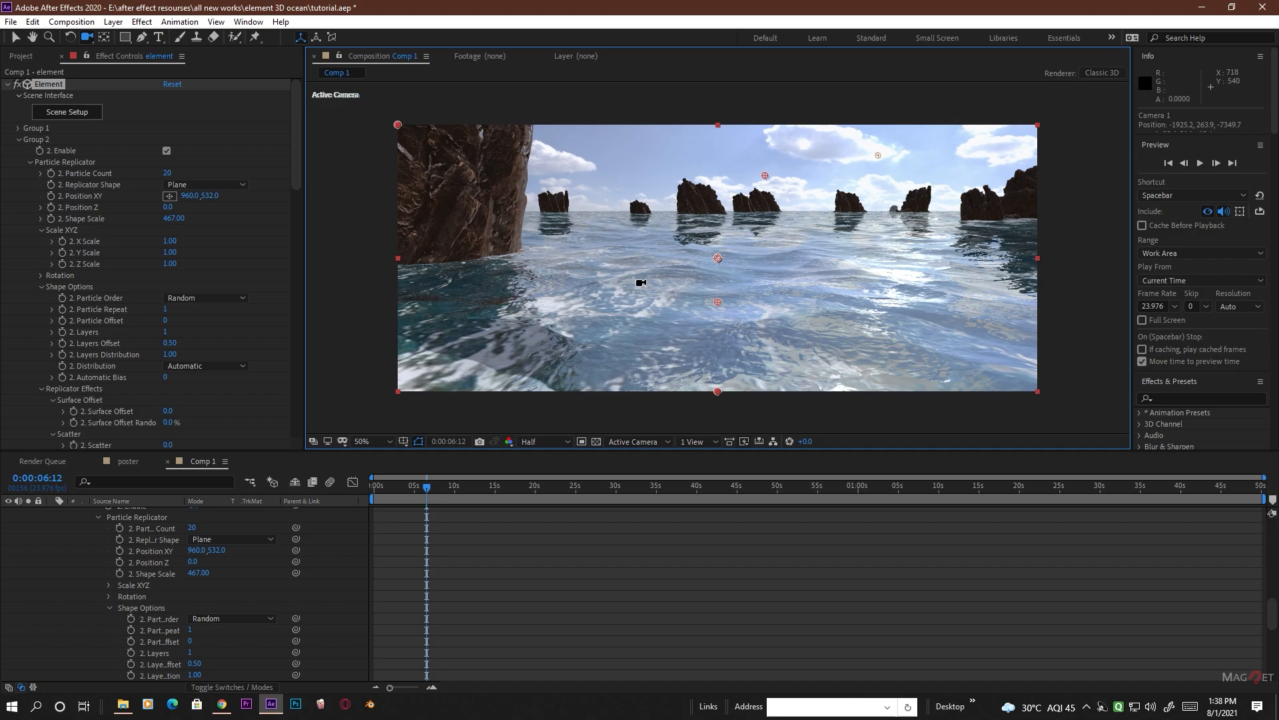
{"action": "left_click_drag", "start_coordinate": [641, 282], "coordinate": [745, 314]}
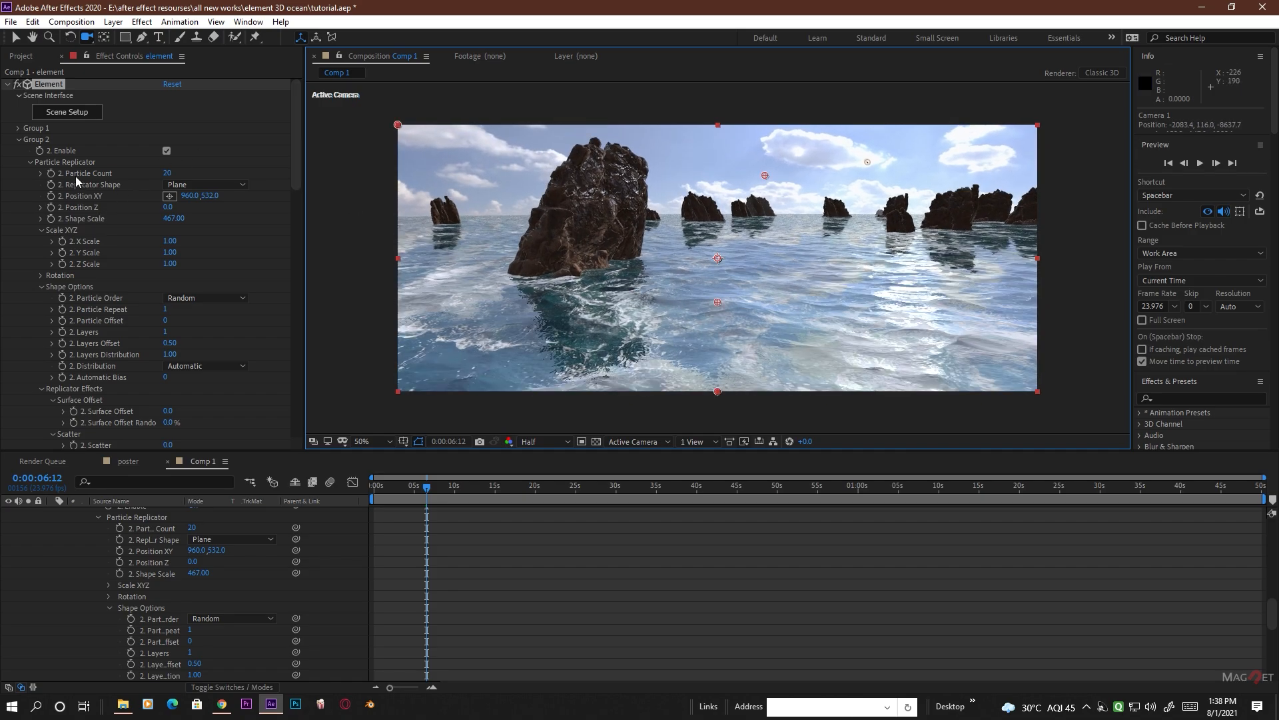
- Add an ambient light with 50% intensity and move the camera closer to the large foreground cliff
{"action": "left_click", "coordinate": [113, 22]}
{"action": "mouse_move", "coordinate": [130, 38]}
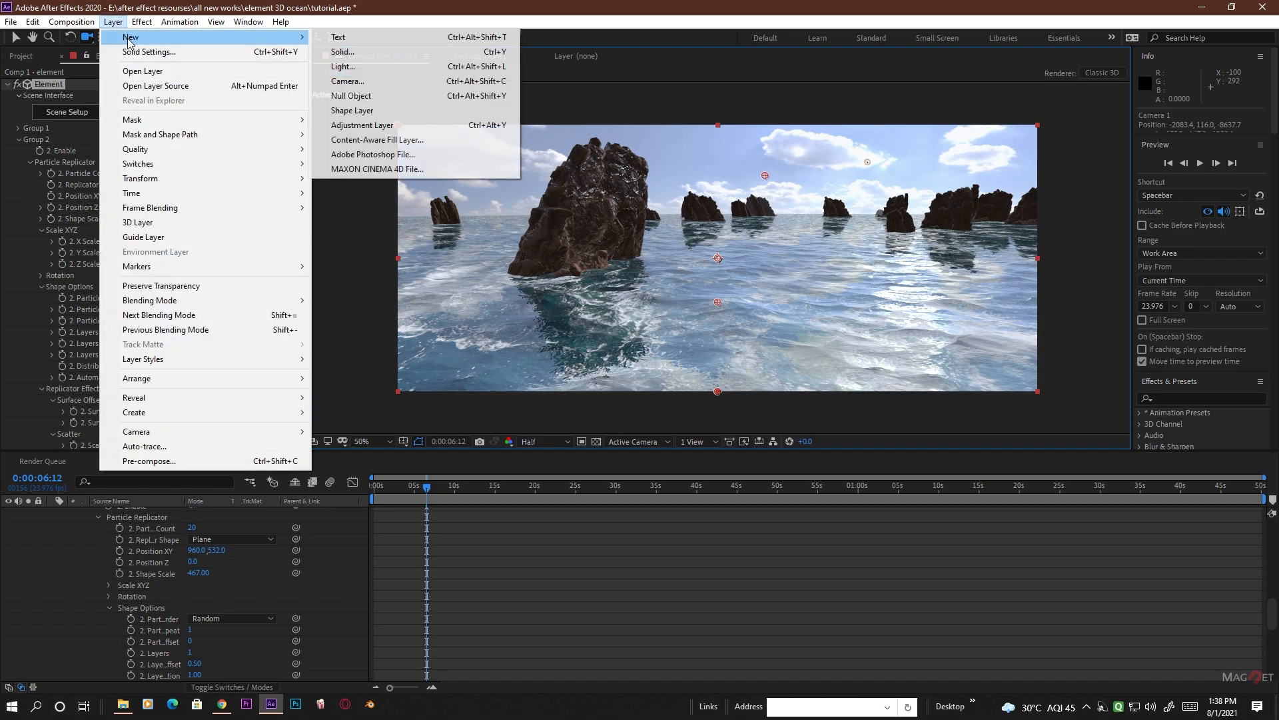
{"action": "left_click", "coordinate": [364, 71]}
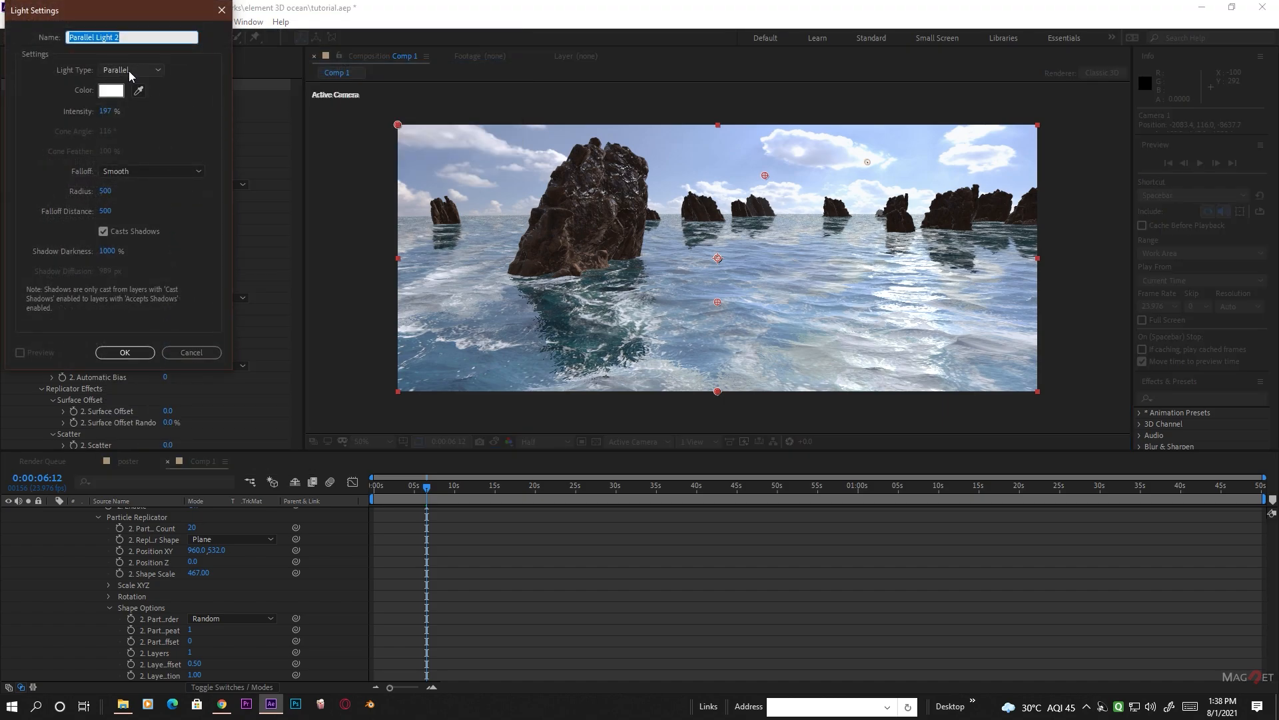
{"action": "left_click", "coordinate": [131, 70]}
{"action": "left_click", "coordinate": [141, 130]}
{"action": "left_click_drag", "start_coordinate": [104, 111], "coordinate": [80, 171]}
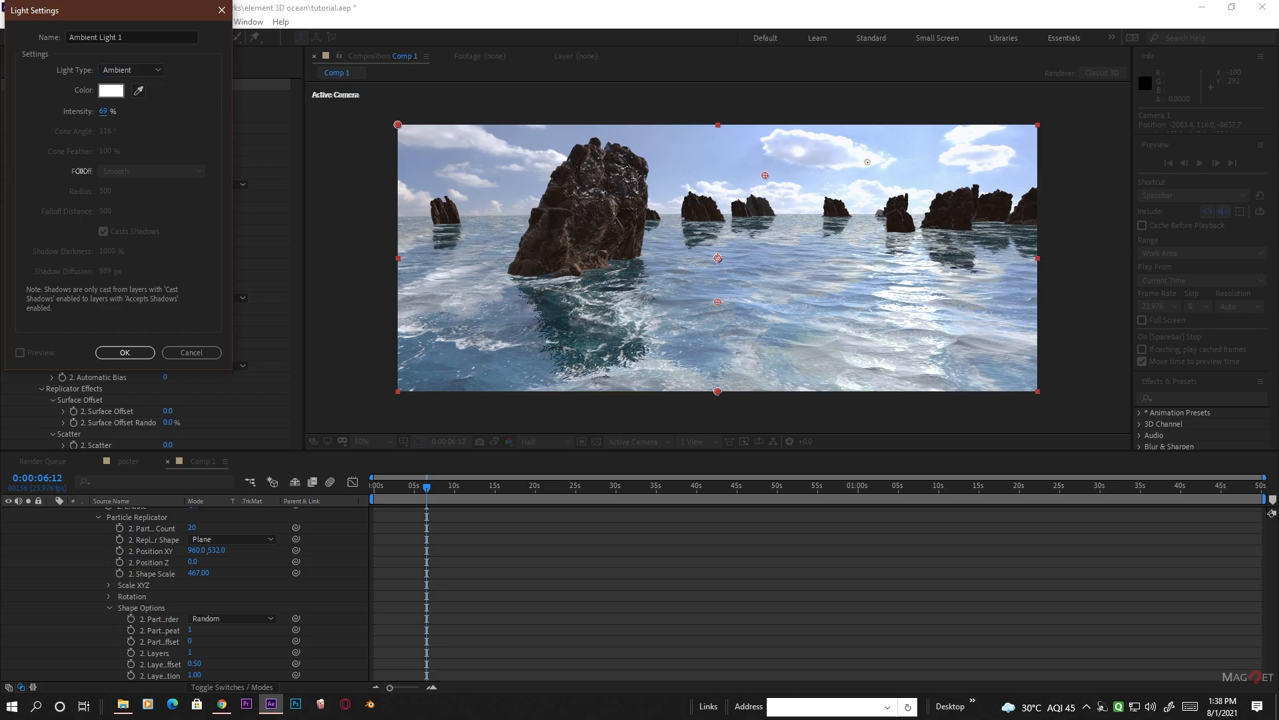
{"action": "left_click", "coordinate": [108, 118]}
{"action": "type", "text": "50"}
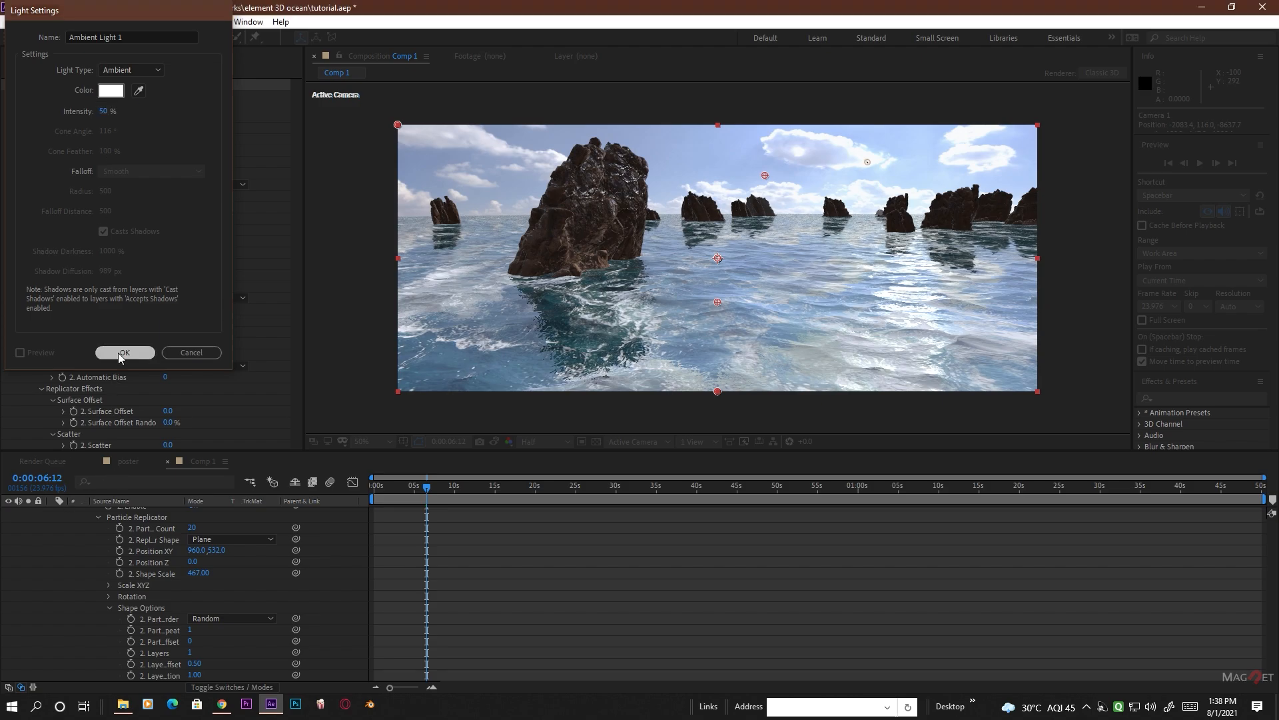
{"action": "left_click", "coordinate": [118, 353]}
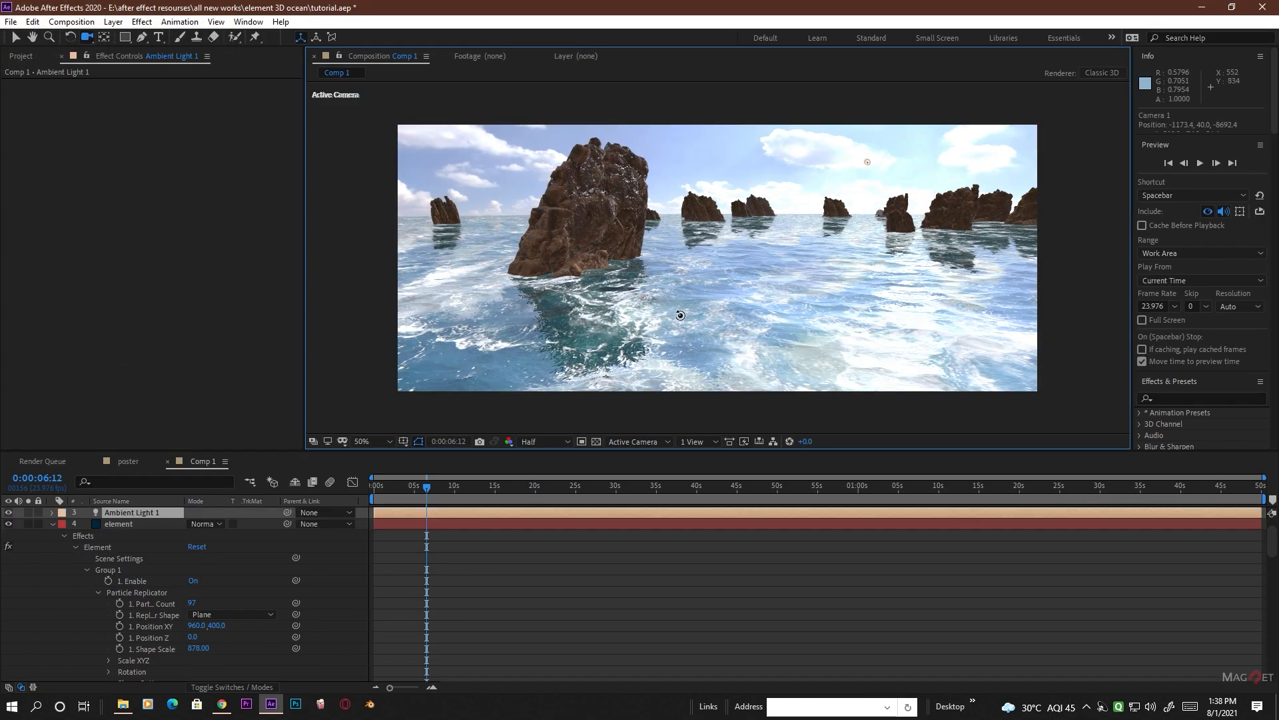
{"action": "left_click_drag", "start_coordinate": [689, 314], "coordinate": [695, 281]}
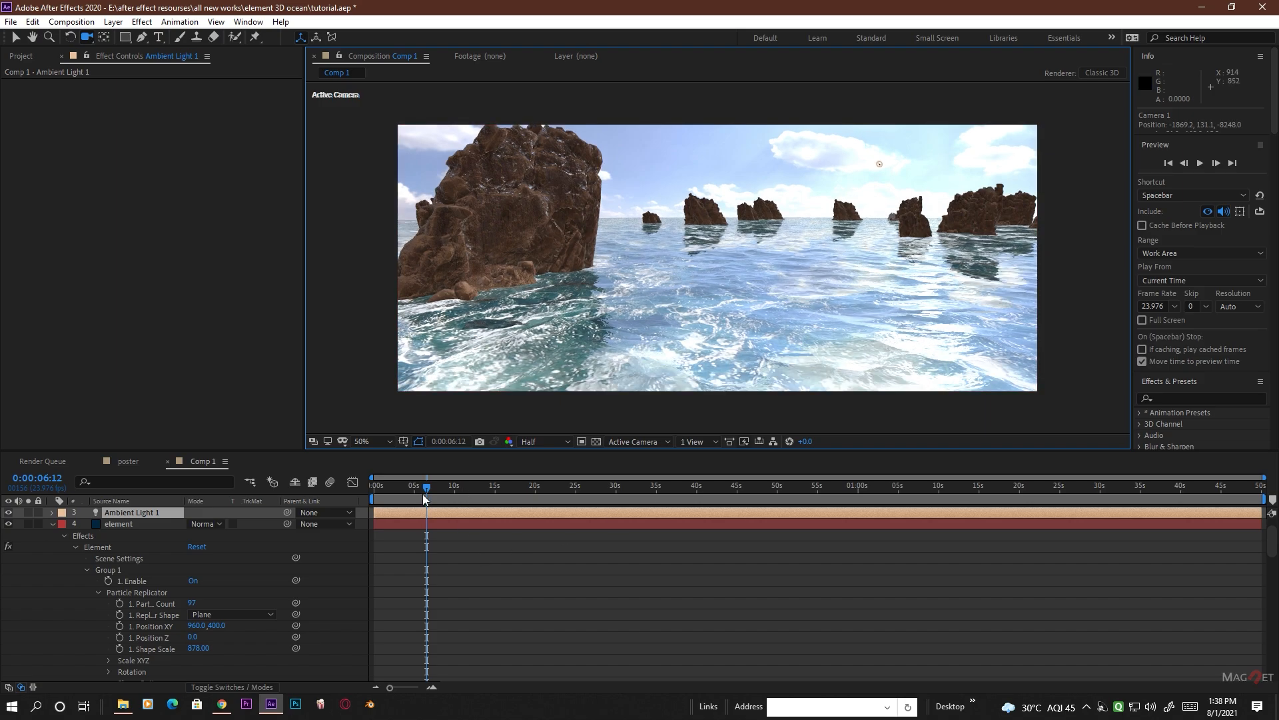
- Set the element layer's fog opacity to 48% and its fog start distance to 11860
{"action": "left_click", "coordinate": [52, 523]}
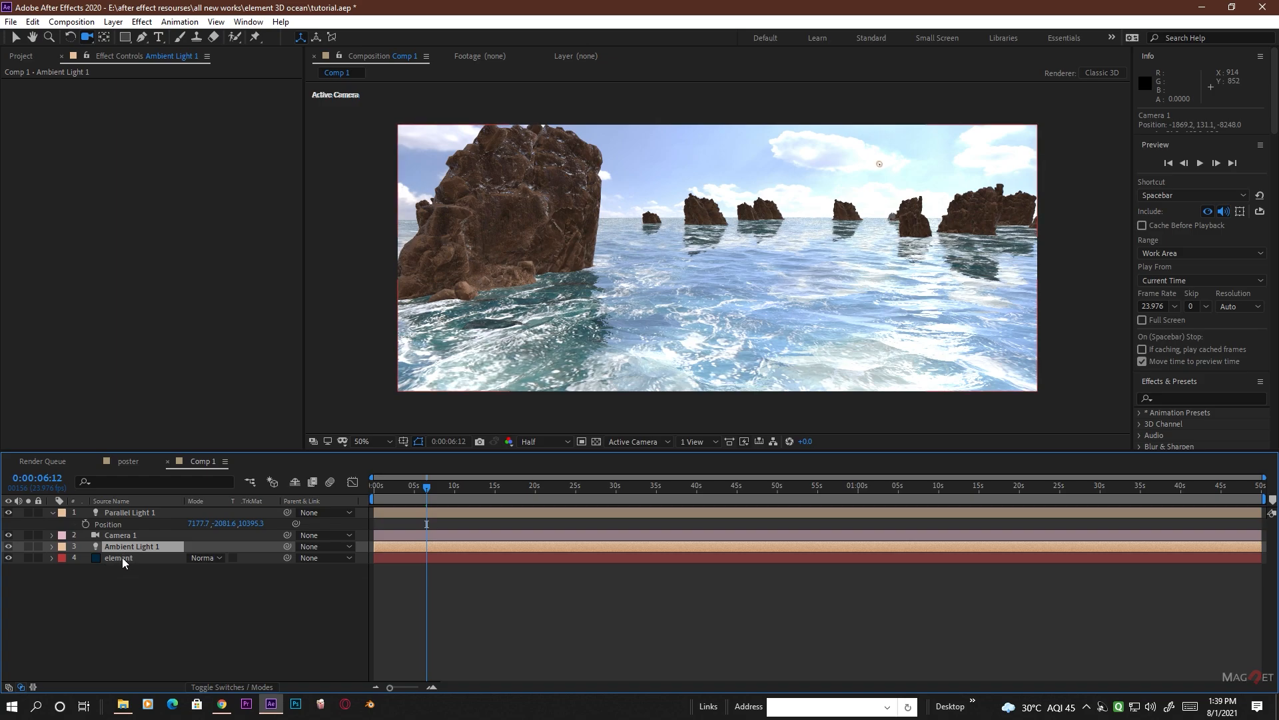
{"action": "left_click", "coordinate": [122, 557]}
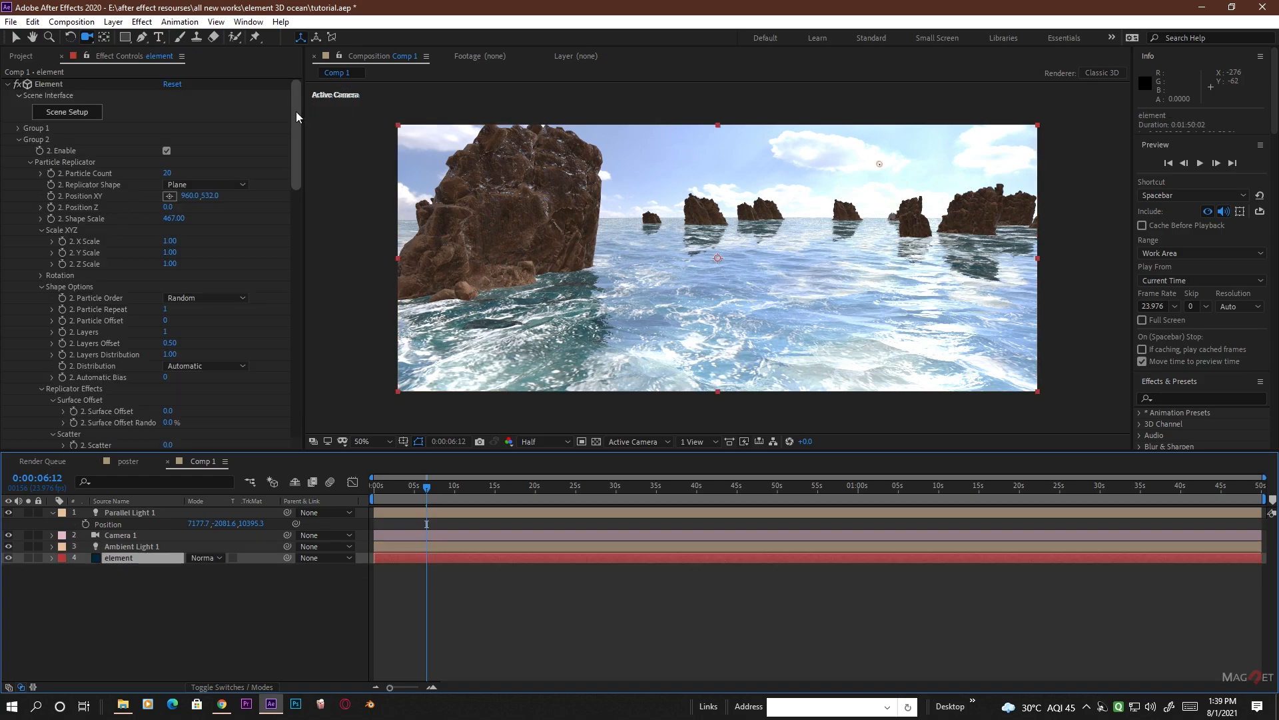
{"action": "left_click_drag", "start_coordinate": [296, 110], "coordinate": [296, 237]}
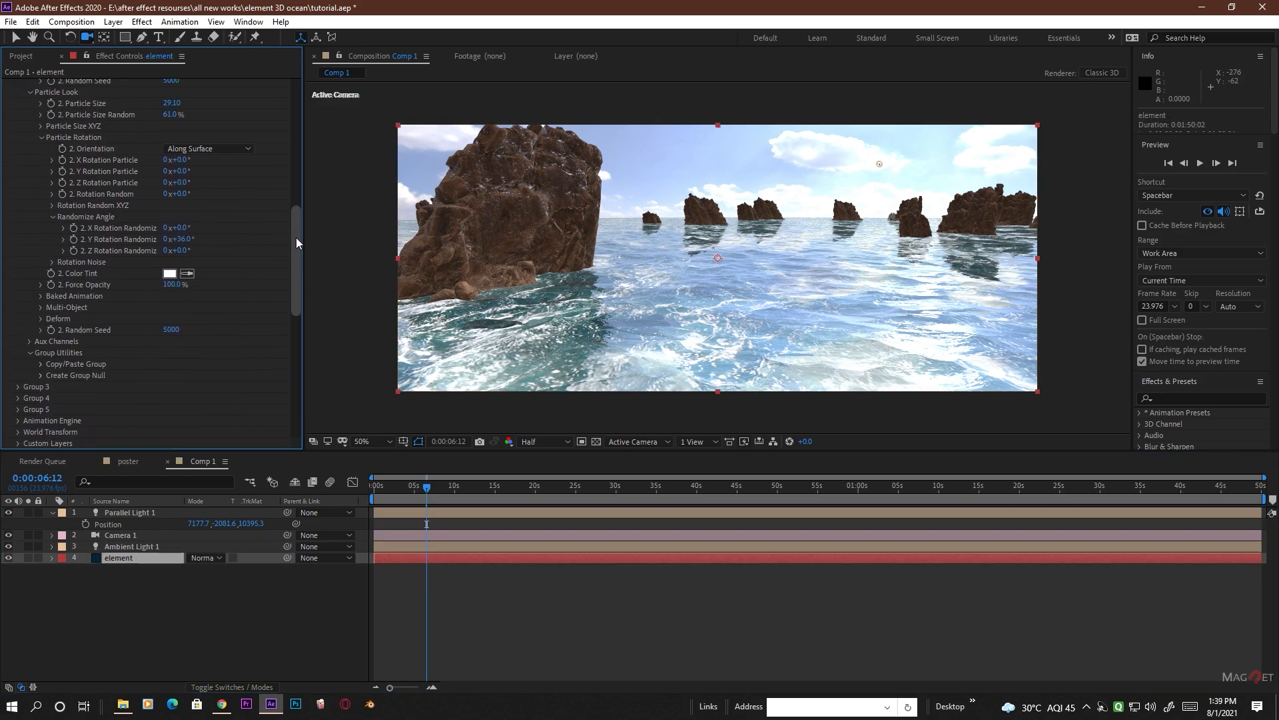
{"action": "scroll", "coordinate": [296, 237], "scroll_direction": "down", "scroll_amount": 5}
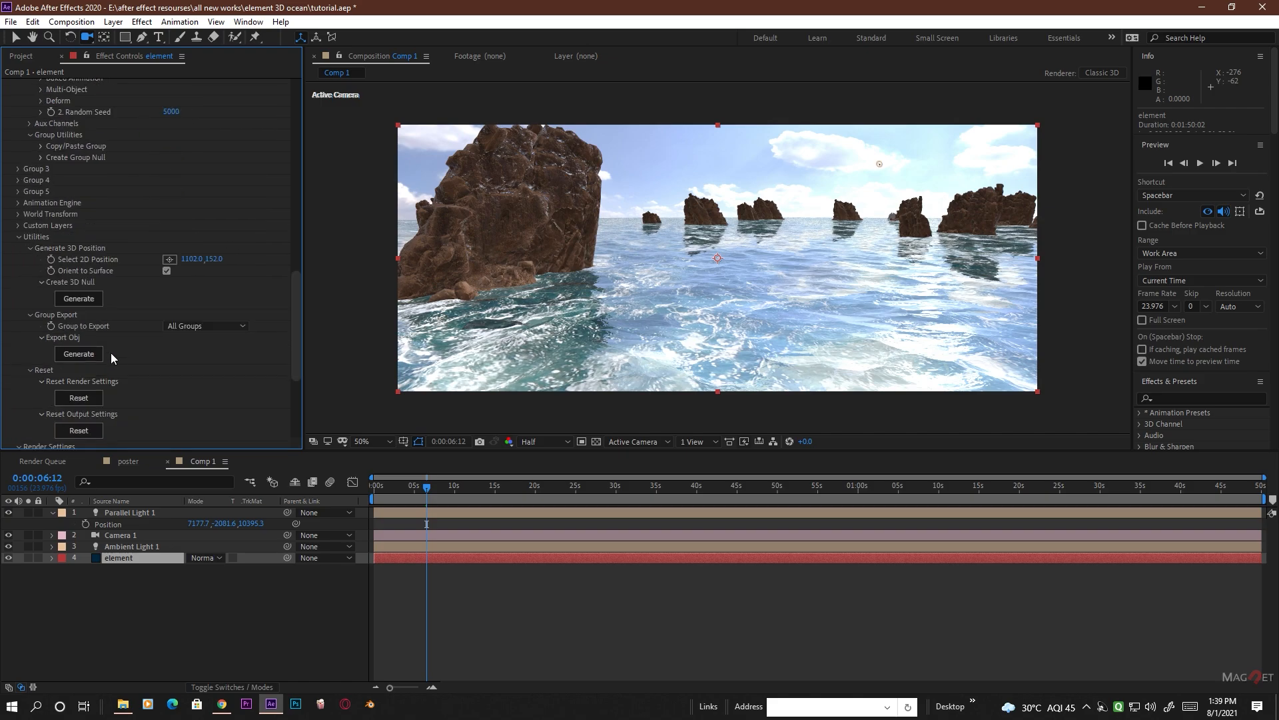
{"action": "scroll", "coordinate": [111, 353], "scroll_direction": "down", "scroll_amount": 5}
{"action": "left_click", "coordinate": [29, 352]}
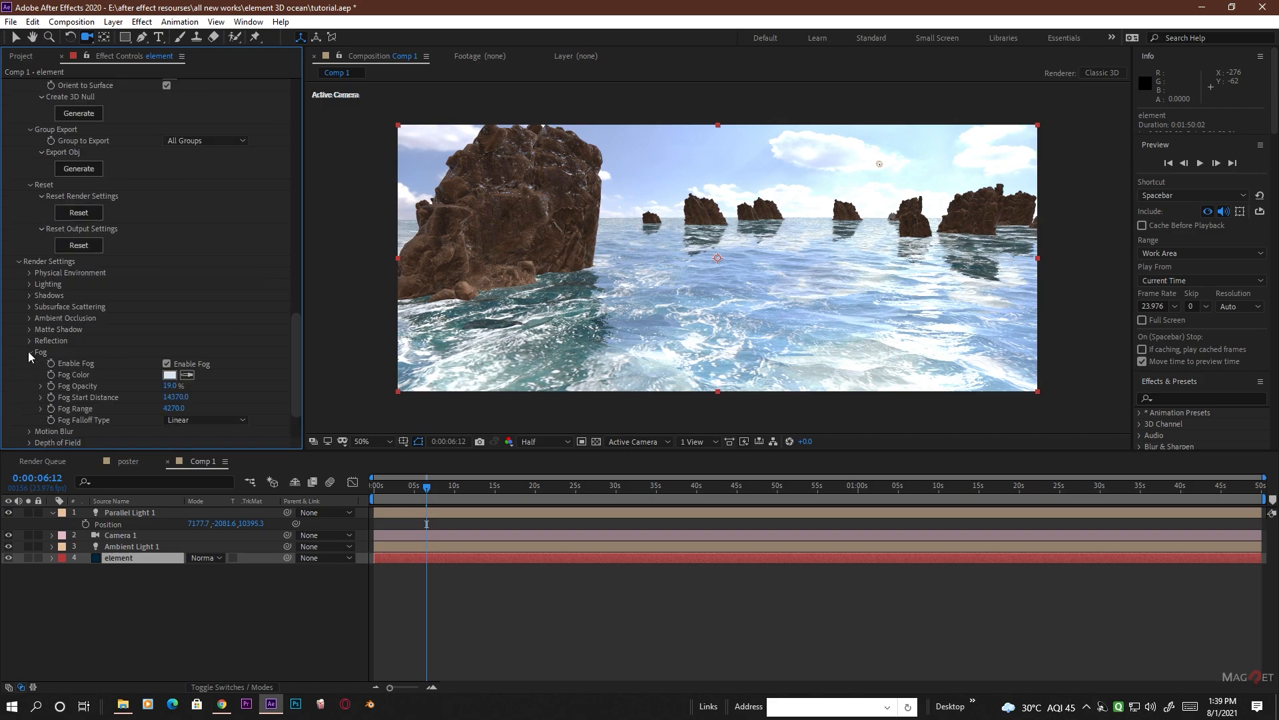
{"action": "scroll", "coordinate": [200, 379], "scroll_direction": "down", "scroll_amount": 3}
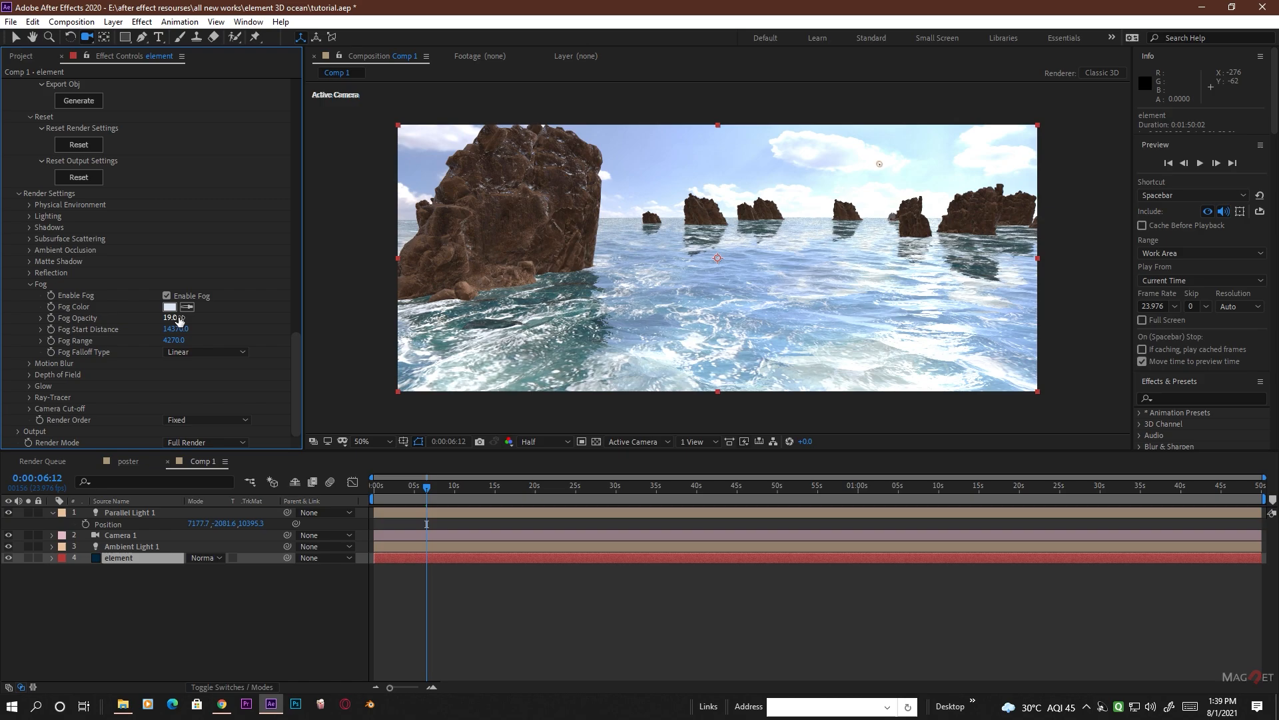
{"action": "left_click_drag", "start_coordinate": [178, 320], "coordinate": [205, 322]}
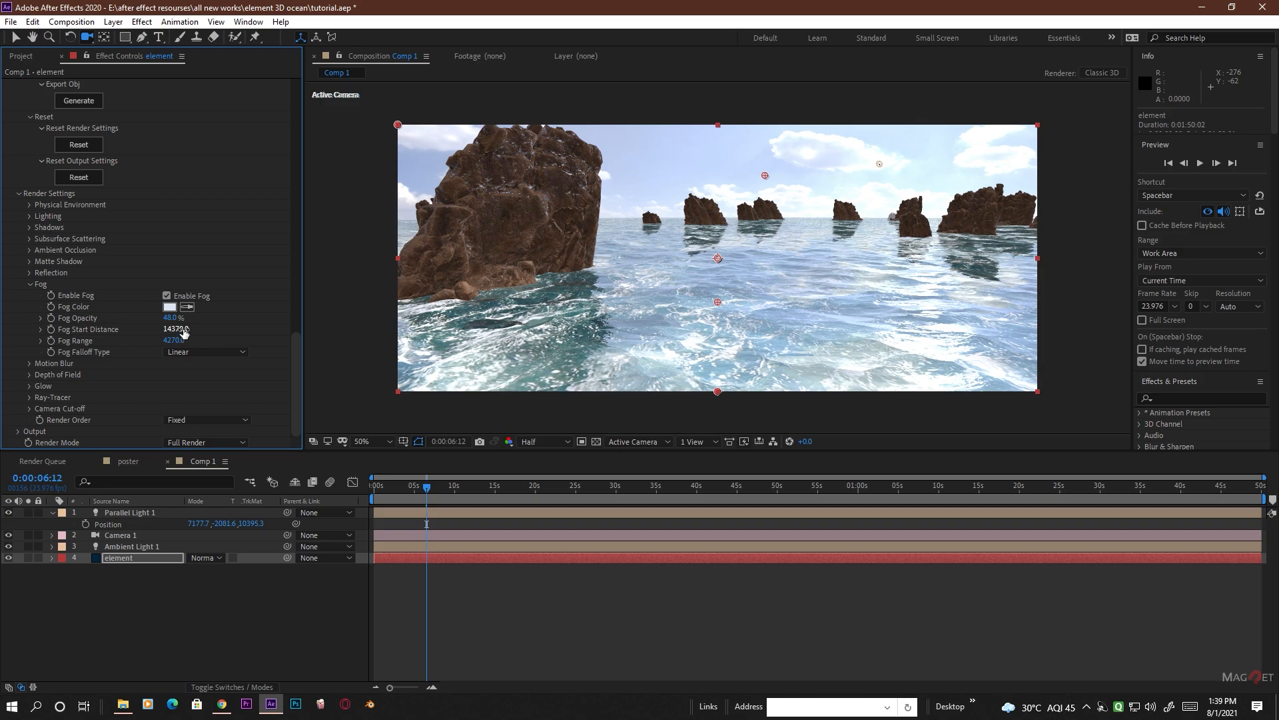
{"action": "left_click_drag", "start_coordinate": [183, 332], "coordinate": [50, 360]}
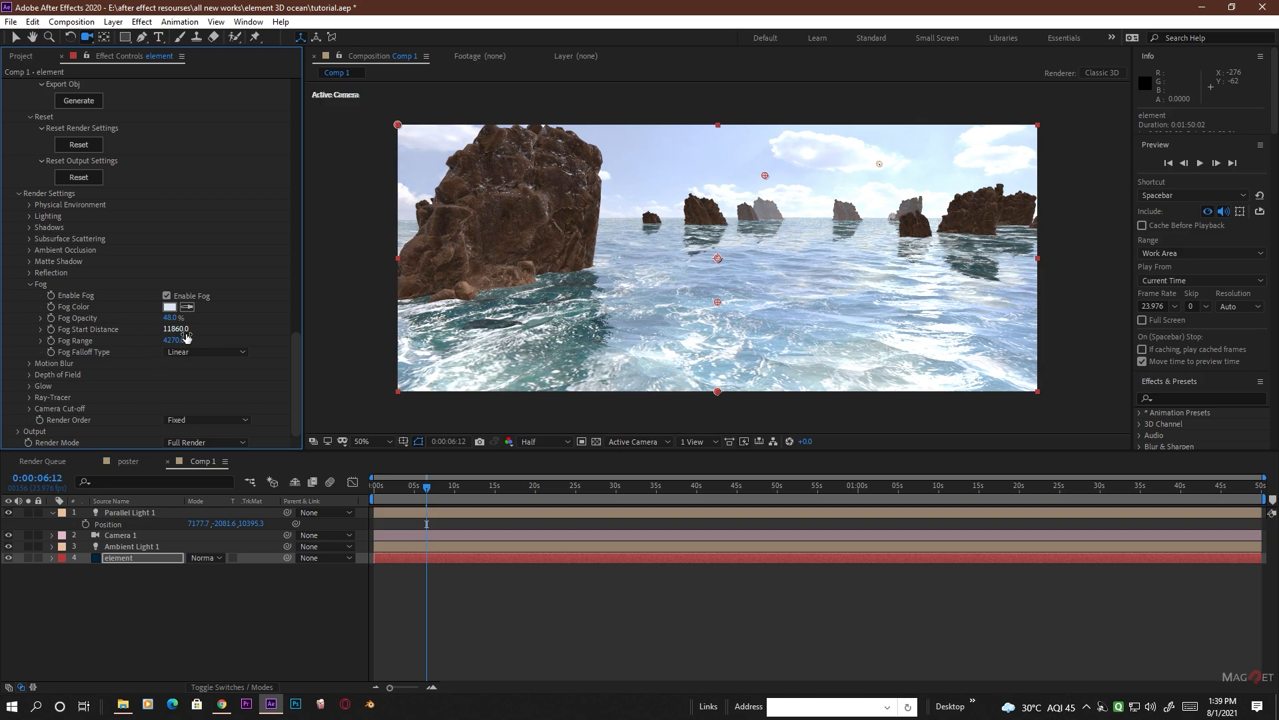
- Set the element layer's fog start distance to 6460 and open the Element scene setup
{"action": "mouse_move", "coordinate": [174, 328]}
{"action": "left_mouse_down"}
{"action": "mouse_move", "coordinate": [143, 343]}
{"action": "mouse_move", "coordinate": [155, 340]}
{"action": "left_mouse_up"}
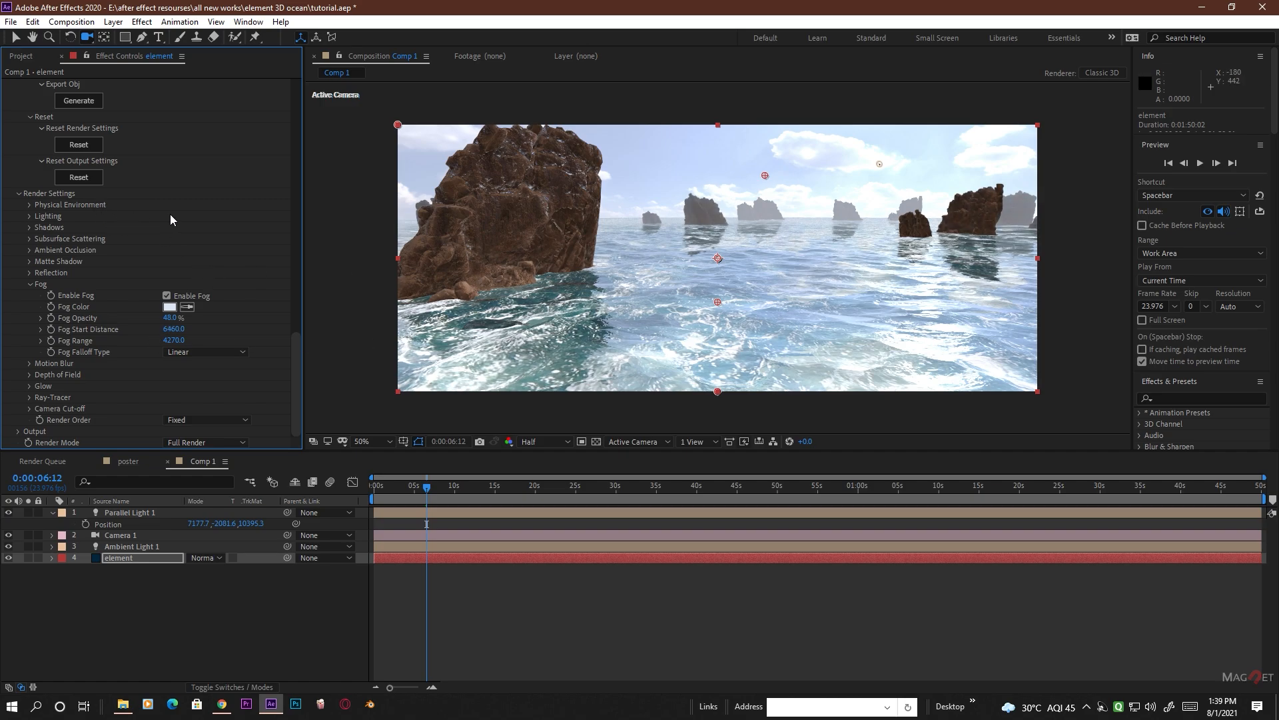
{"action": "scroll", "coordinate": [123, 176], "scroll_direction": "up", "scroll_amount": 15}
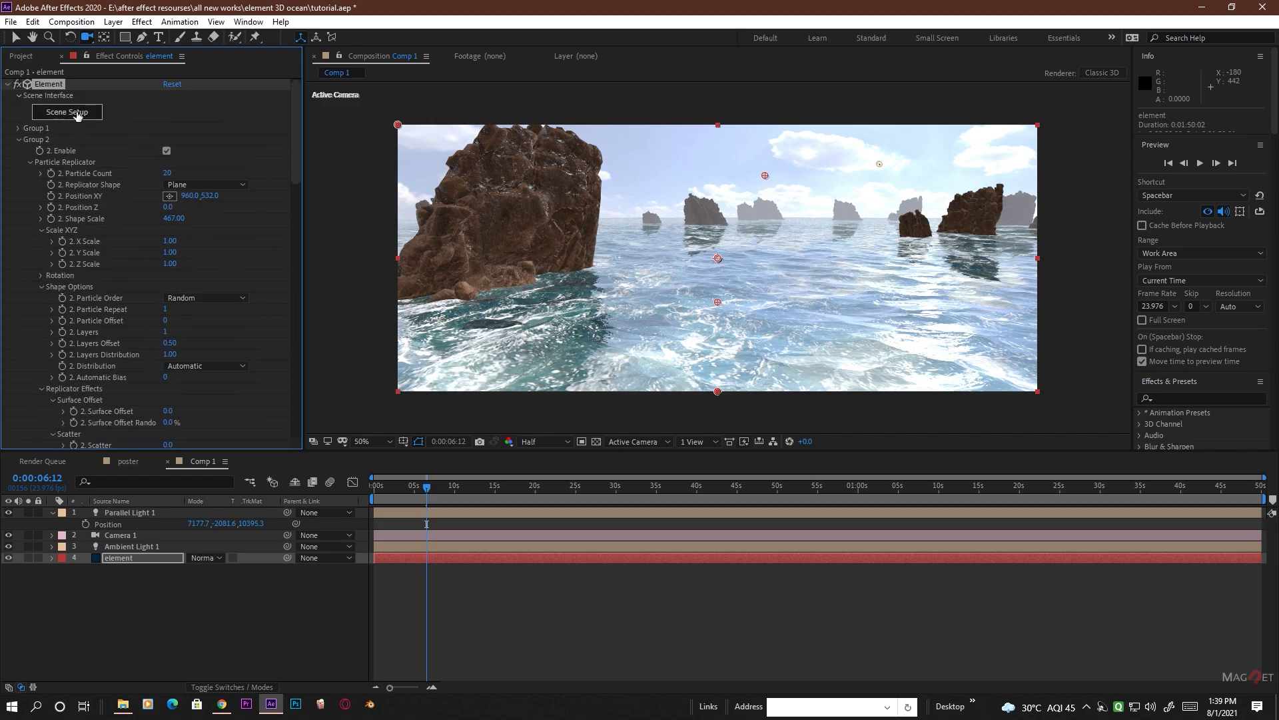
{"action": "left_click", "coordinate": [76, 113]}
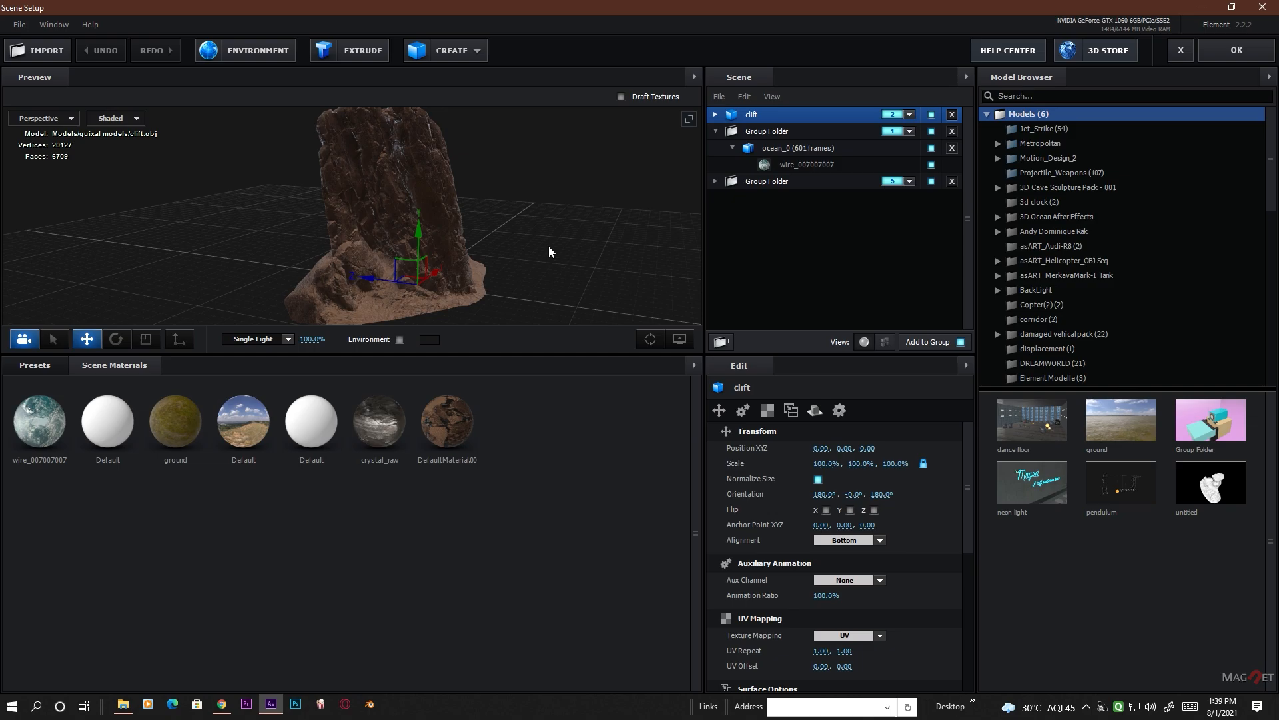
- Brighten the clift model's diffuse texture by setting its midtone input level to 0.34, and apply the scene changes
{"action": "scroll", "coordinate": [466, 251], "scroll_direction": "up", "scroll_amount": 5}
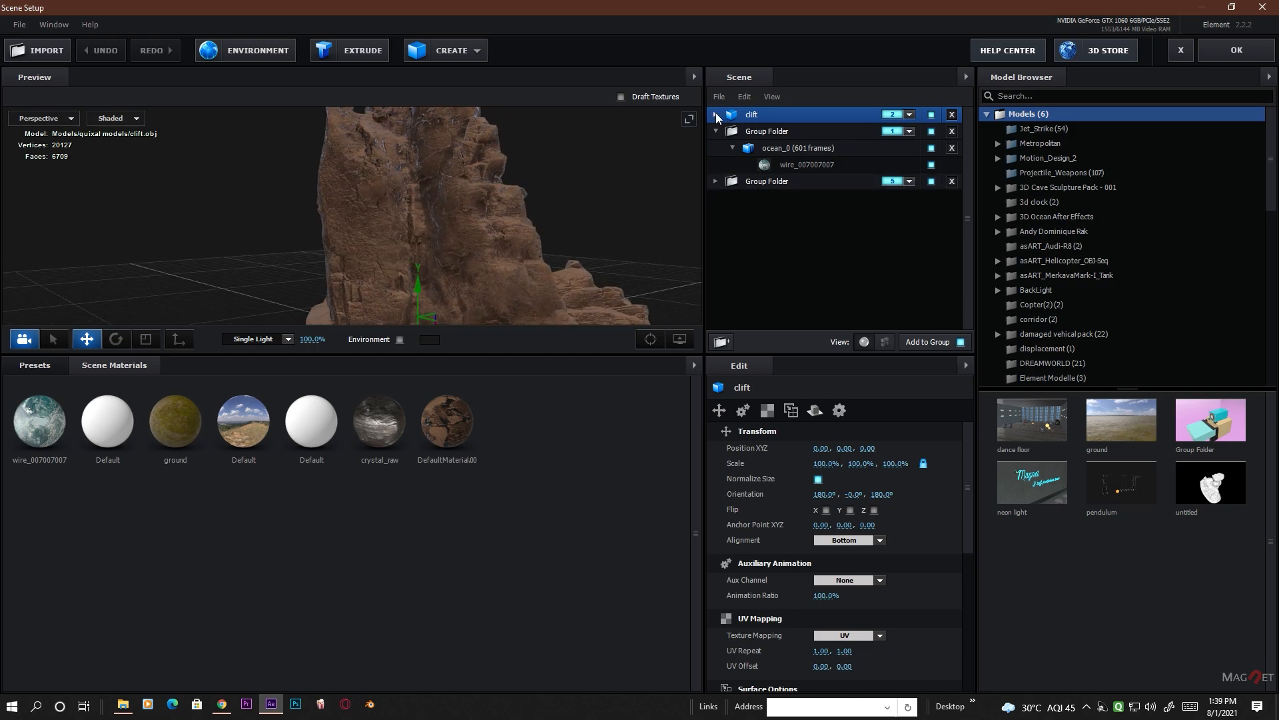
{"action": "left_click", "coordinate": [716, 114]}
{"action": "left_click", "coordinate": [792, 134]}
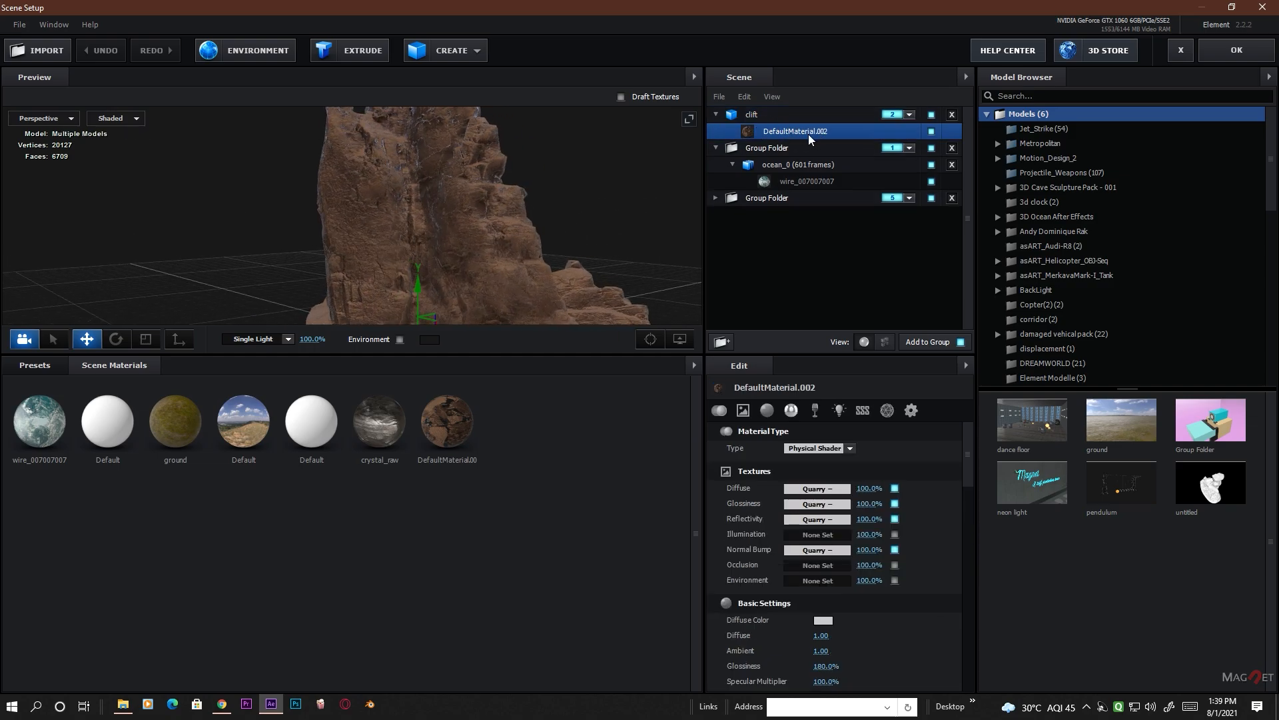
{"action": "left_click", "coordinate": [813, 491]}
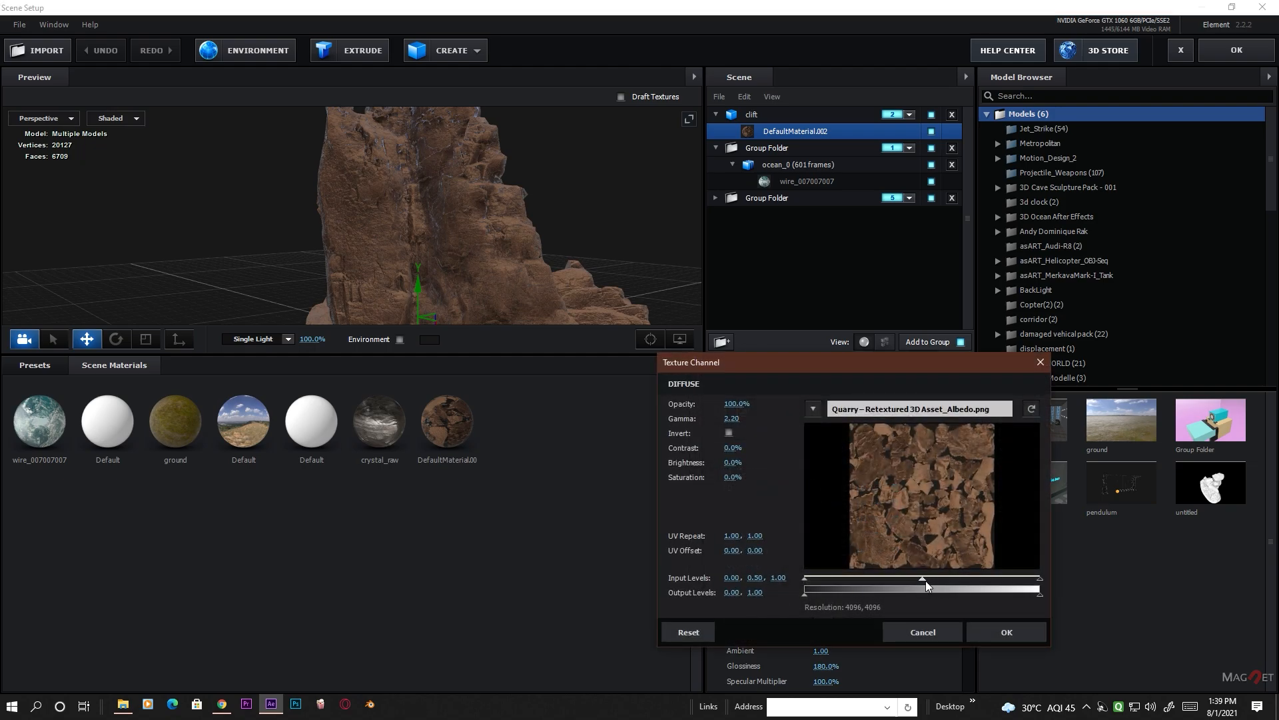
{"action": "left_click_drag", "start_coordinate": [925, 586], "coordinate": [886, 584]}
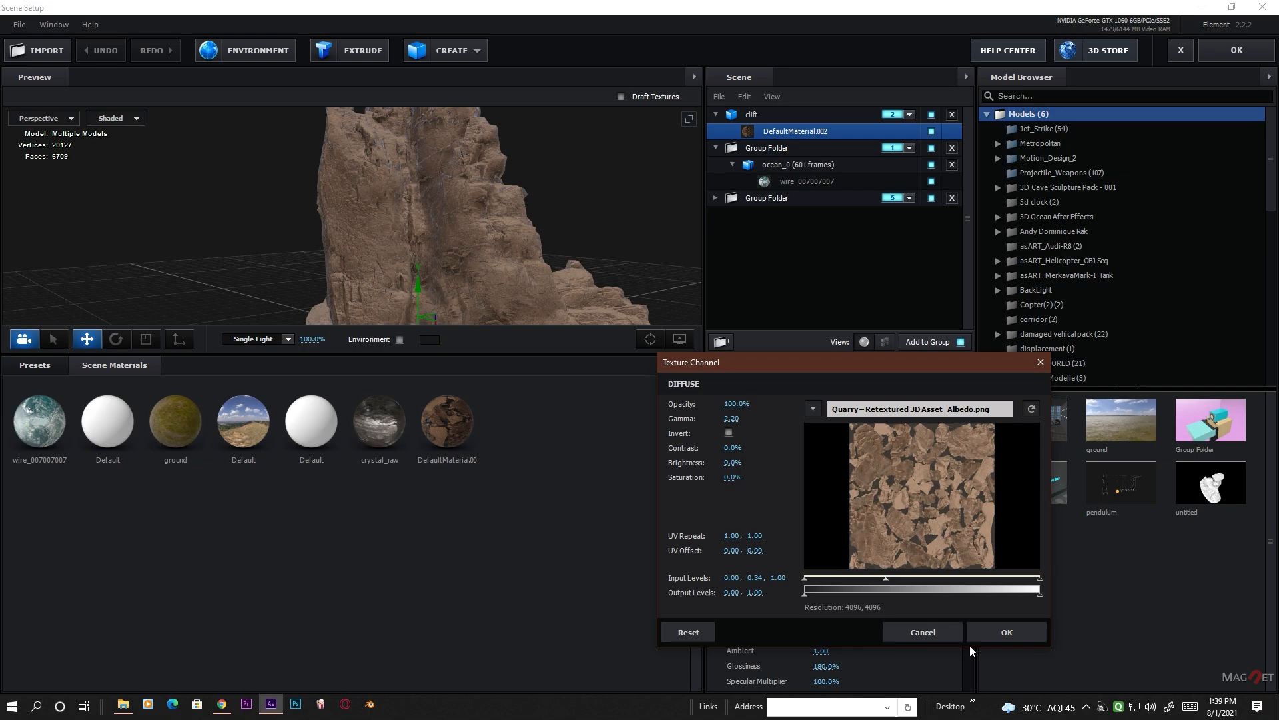
{"action": "left_click", "coordinate": [1010, 630]}
{"action": "left_click_drag", "start_coordinate": [556, 236], "coordinate": [377, 235]}
{"action": "left_click", "coordinate": [1234, 52]}
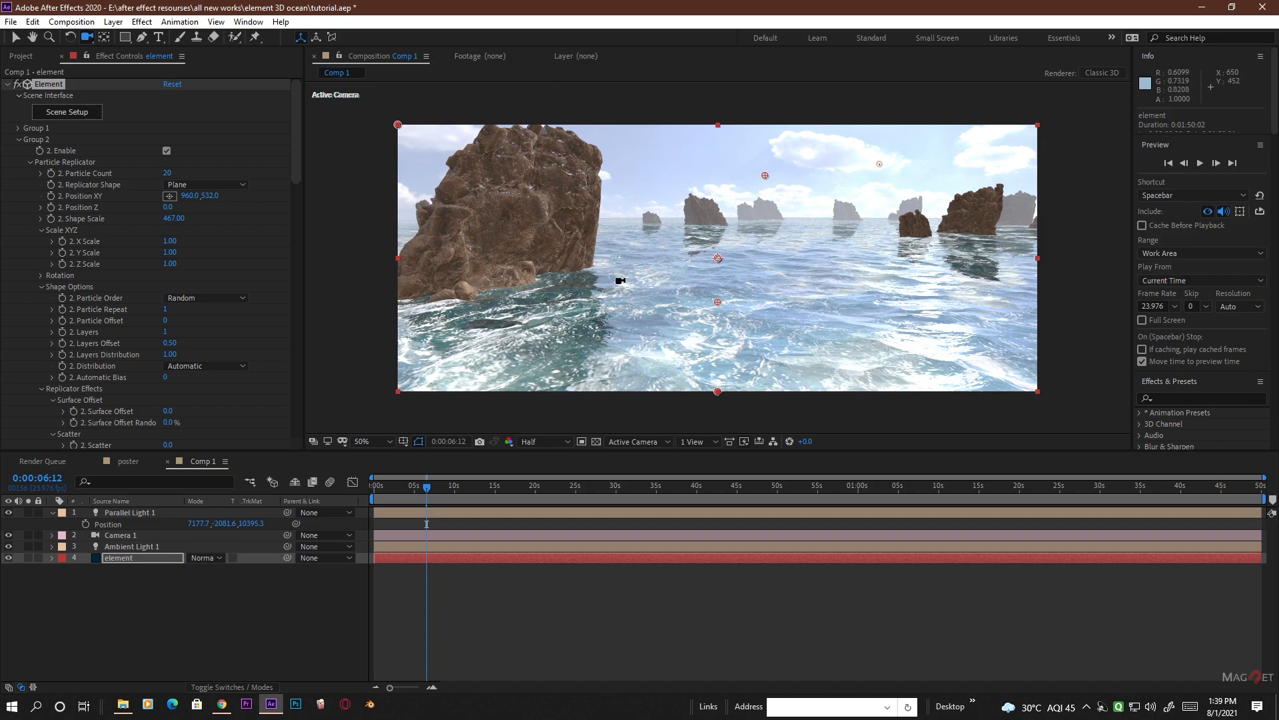
- Set the element layer's shadow mode to Ray-Traced in the render settings
{"action": "left_click", "coordinate": [19, 140]}
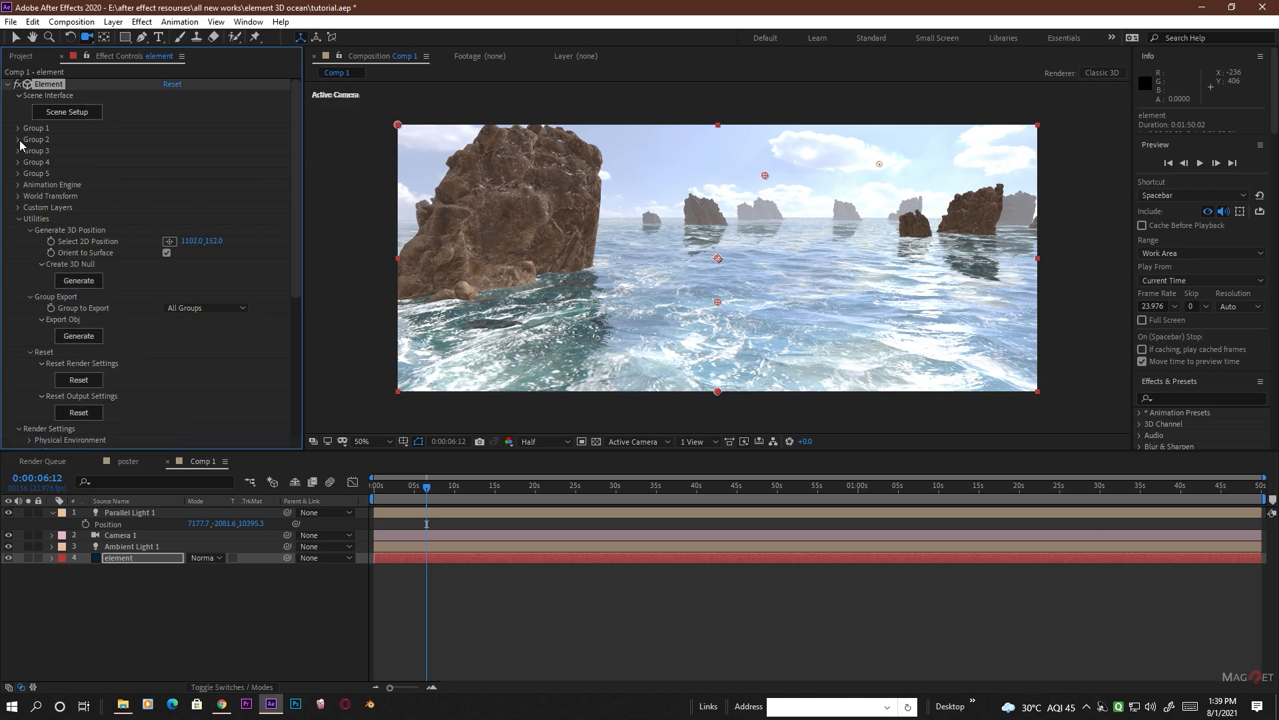
{"action": "left_click", "coordinate": [30, 230]}
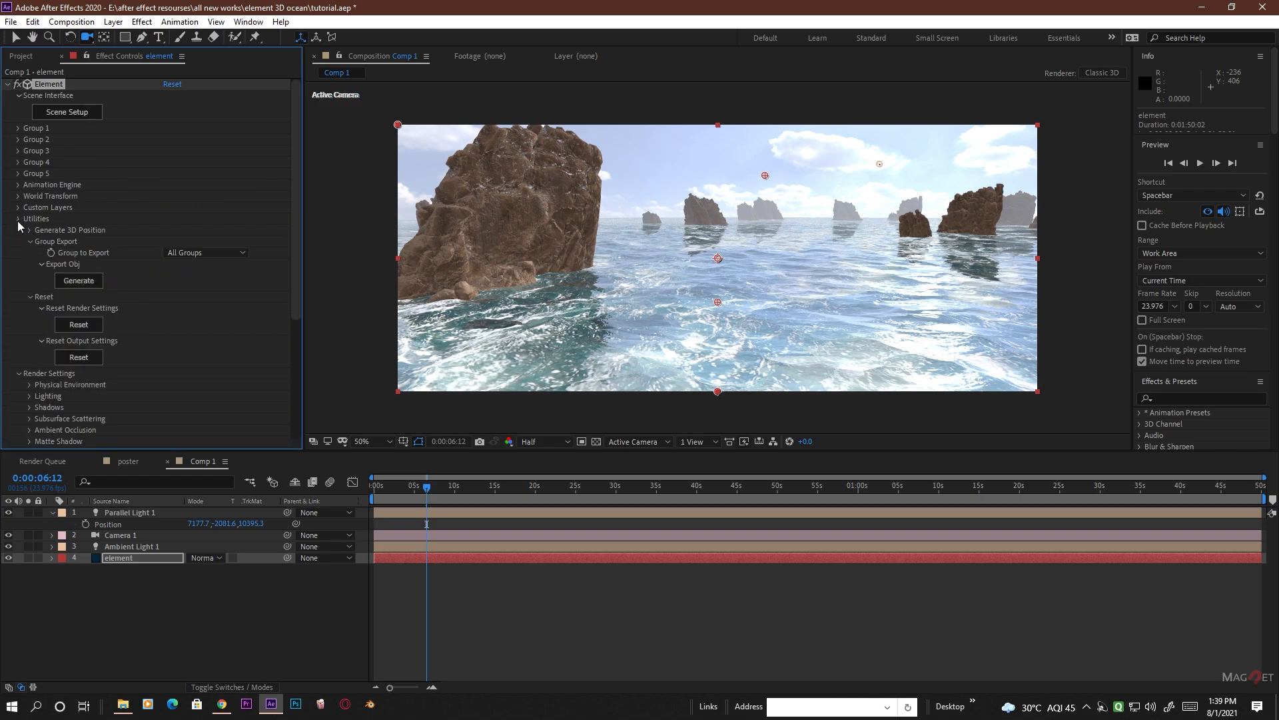
{"action": "left_click", "coordinate": [18, 218]}
{"action": "left_click", "coordinate": [30, 264]}
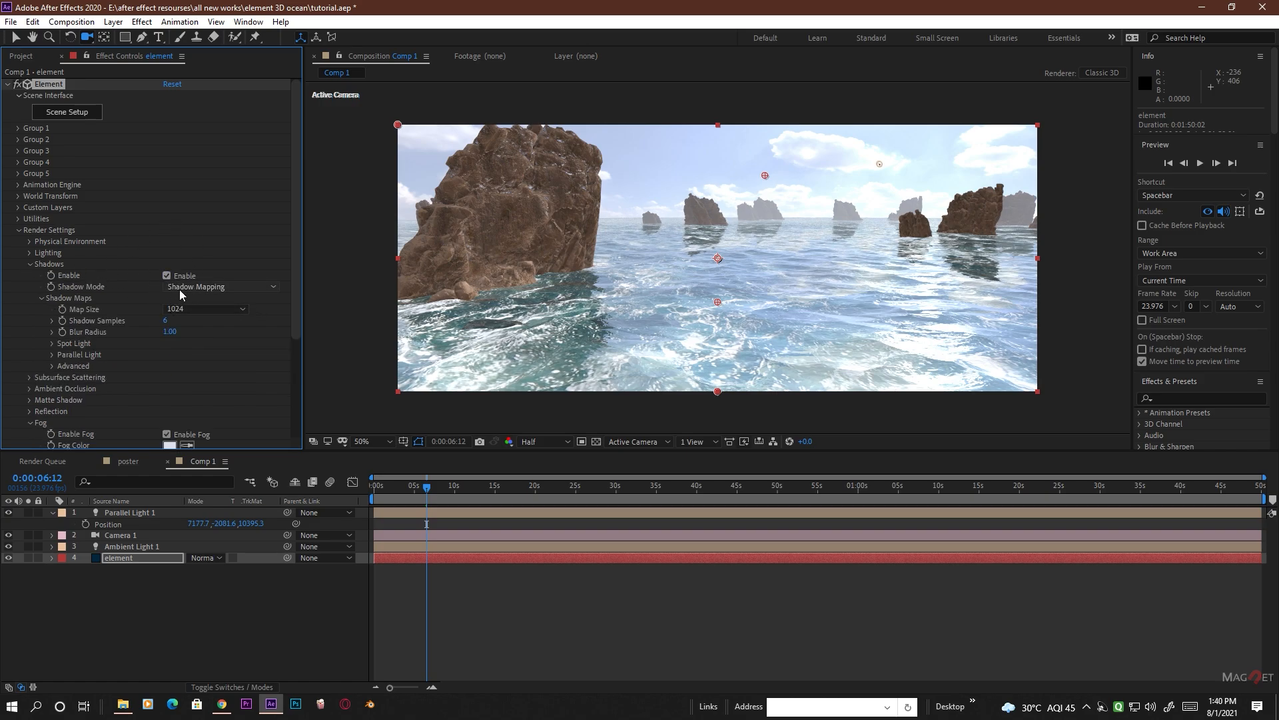
{"action": "left_click", "coordinate": [221, 288]}
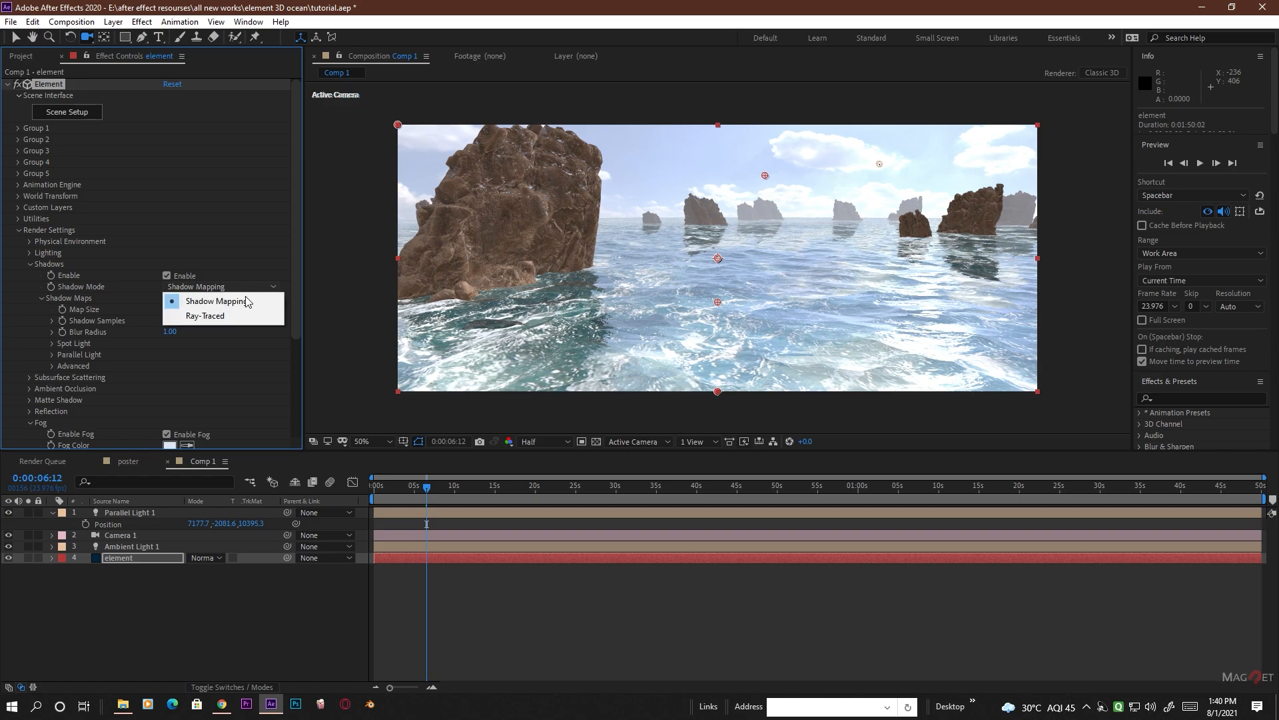
{"action": "left_click", "coordinate": [216, 316]}
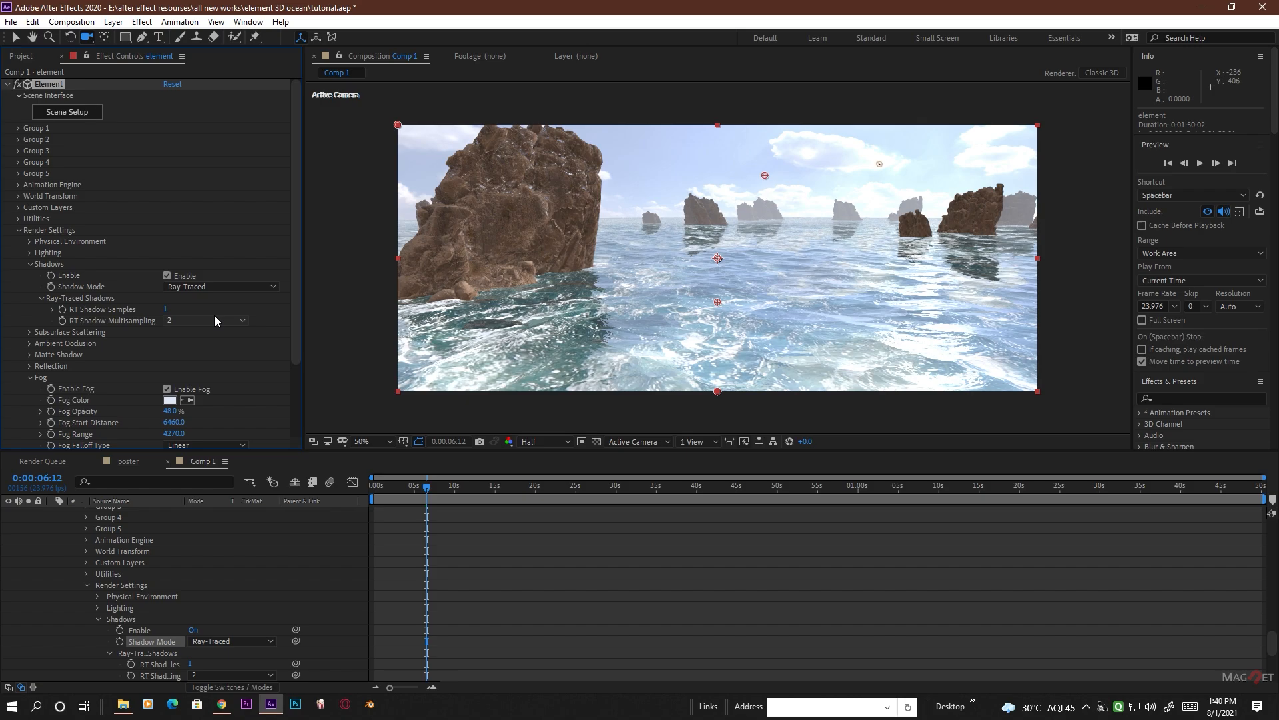
- Reframe the camera on a single cliff and compare its close-up with shadows disabled and enabled
{"action": "left_click_drag", "start_coordinate": [617, 313], "coordinate": [633, 292]}
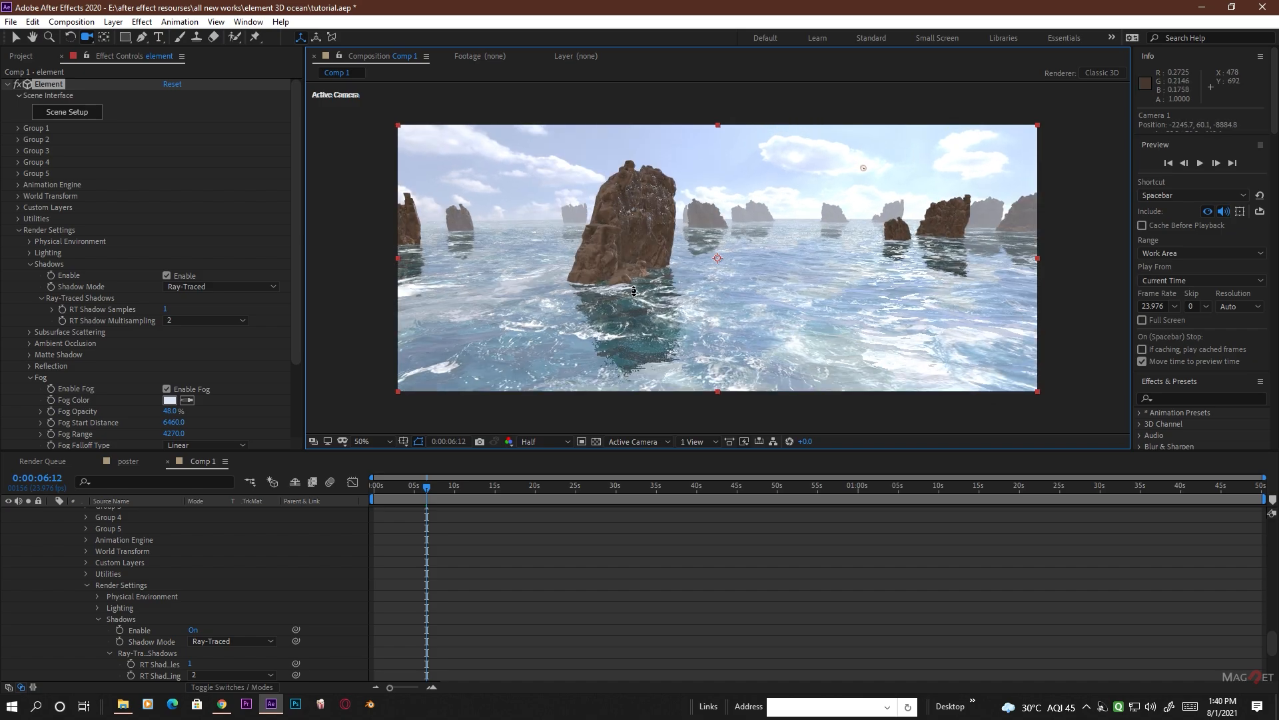
{"action": "key", "text": "slash"}
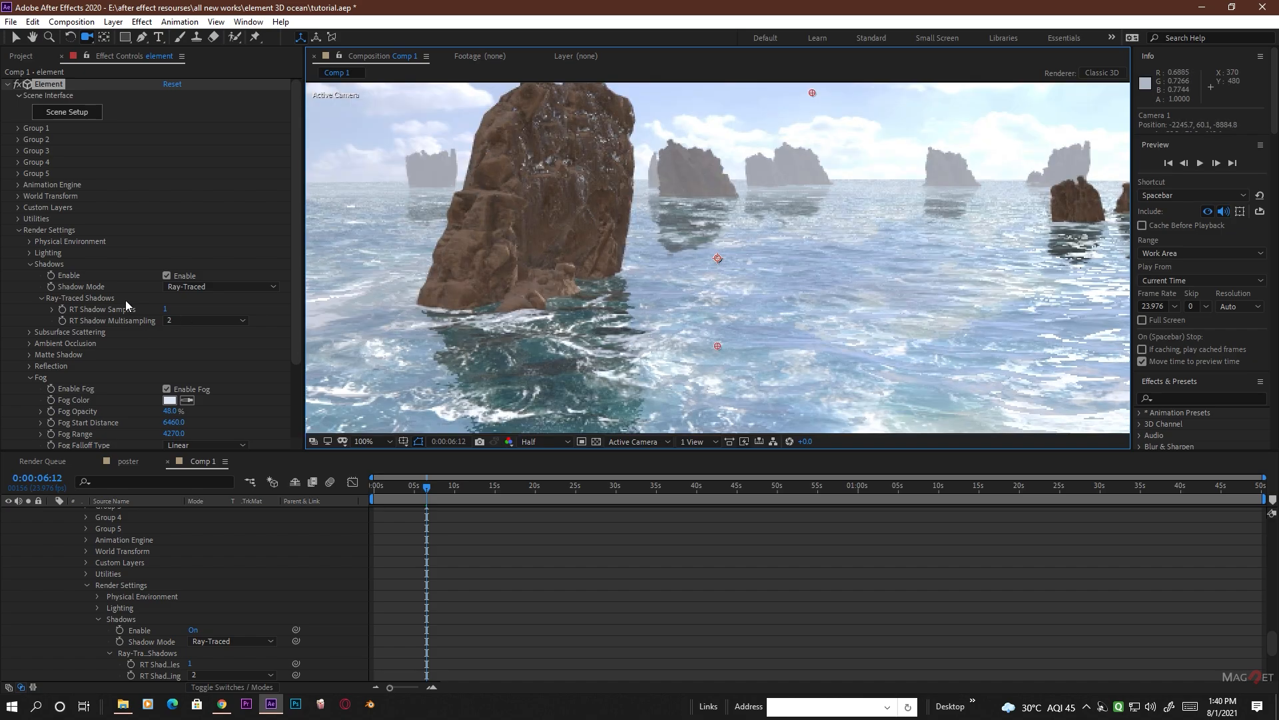
{"action": "left_click", "coordinate": [165, 275]}
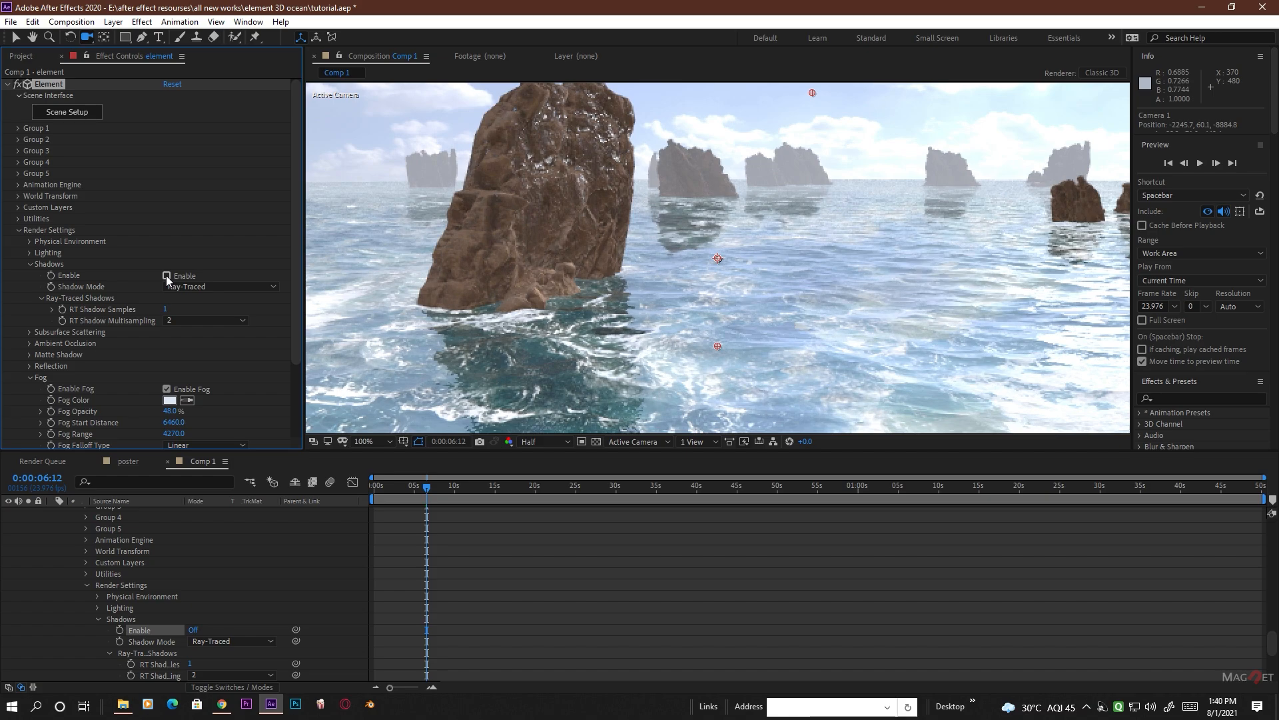
{"action": "left_click", "coordinate": [166, 274]}
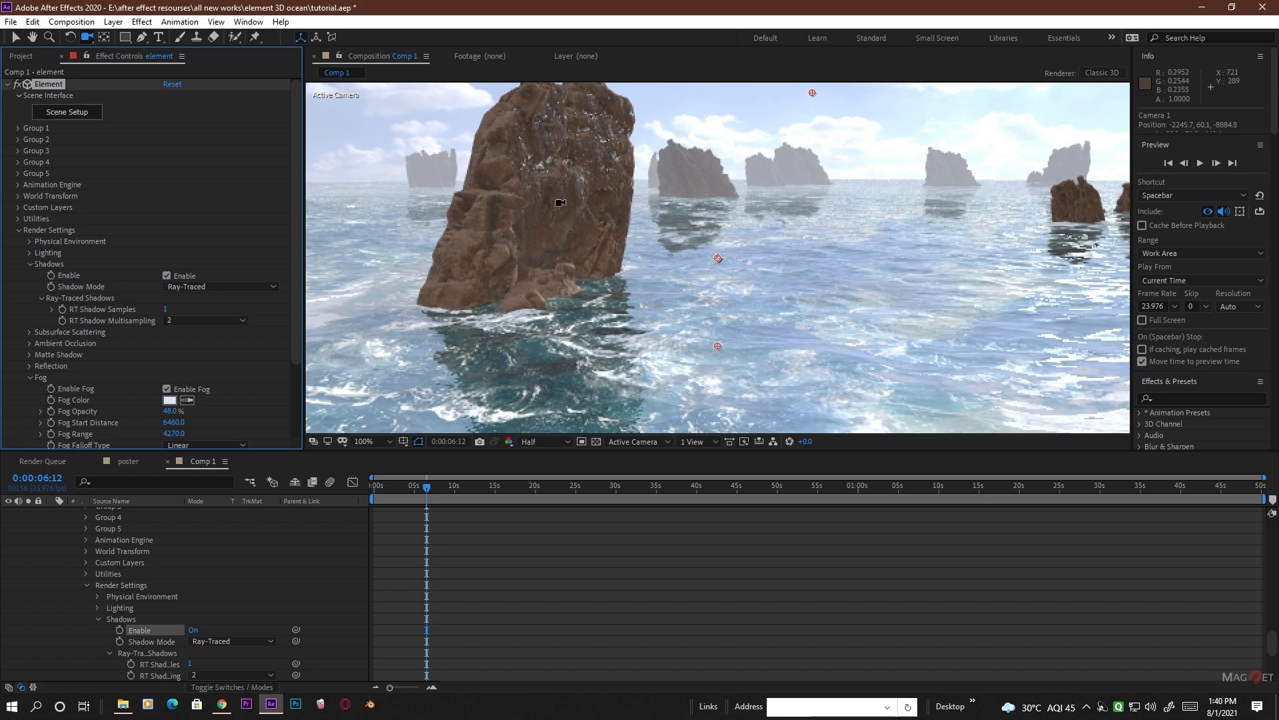
{"action": "scroll", "coordinate": [615, 310], "scroll_direction": "down", "scroll_amount": 1}
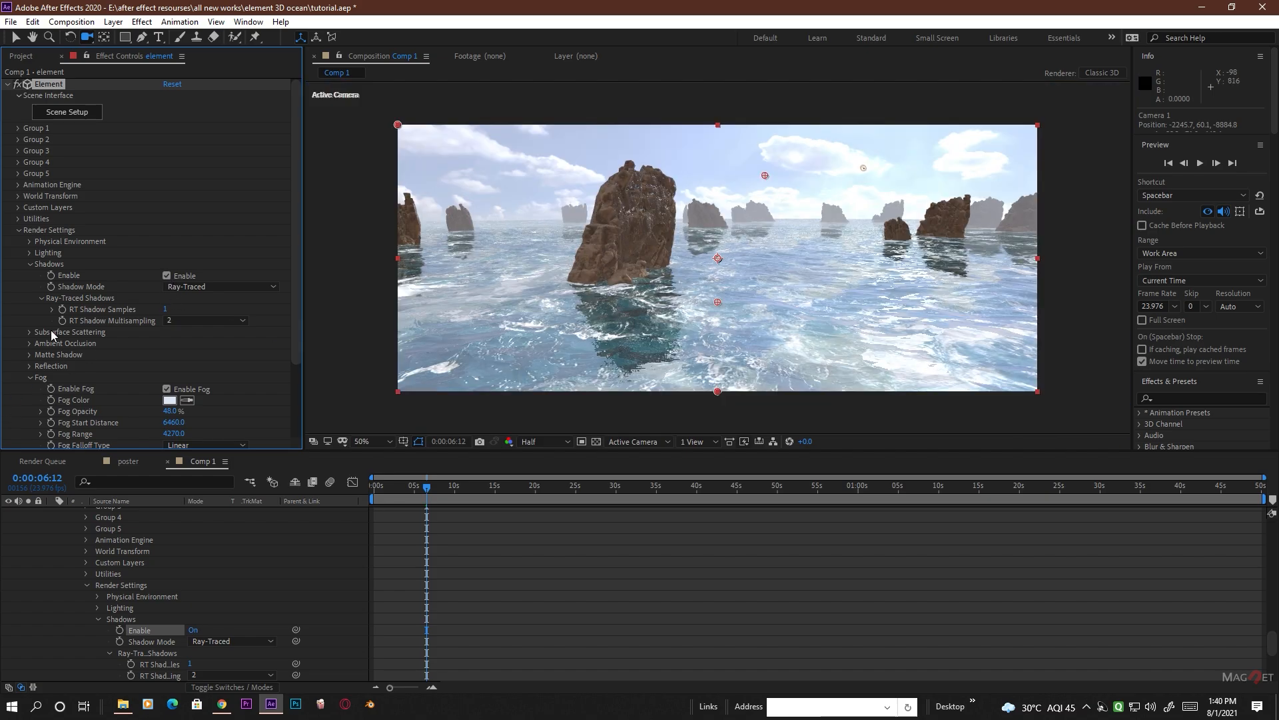
- Enable ambient occlusion in SSAO mode and set its intensity to 5.3
{"action": "left_click", "coordinate": [29, 344]}
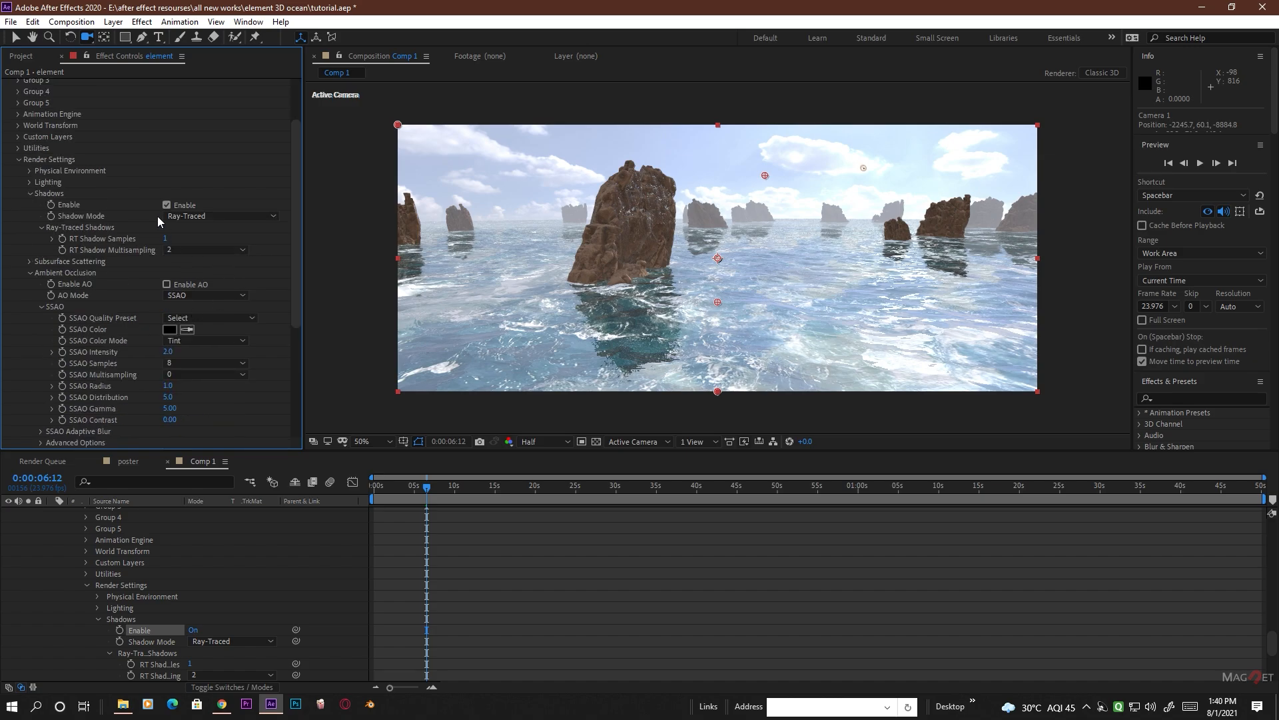
{"action": "left_click", "coordinate": [167, 285]}
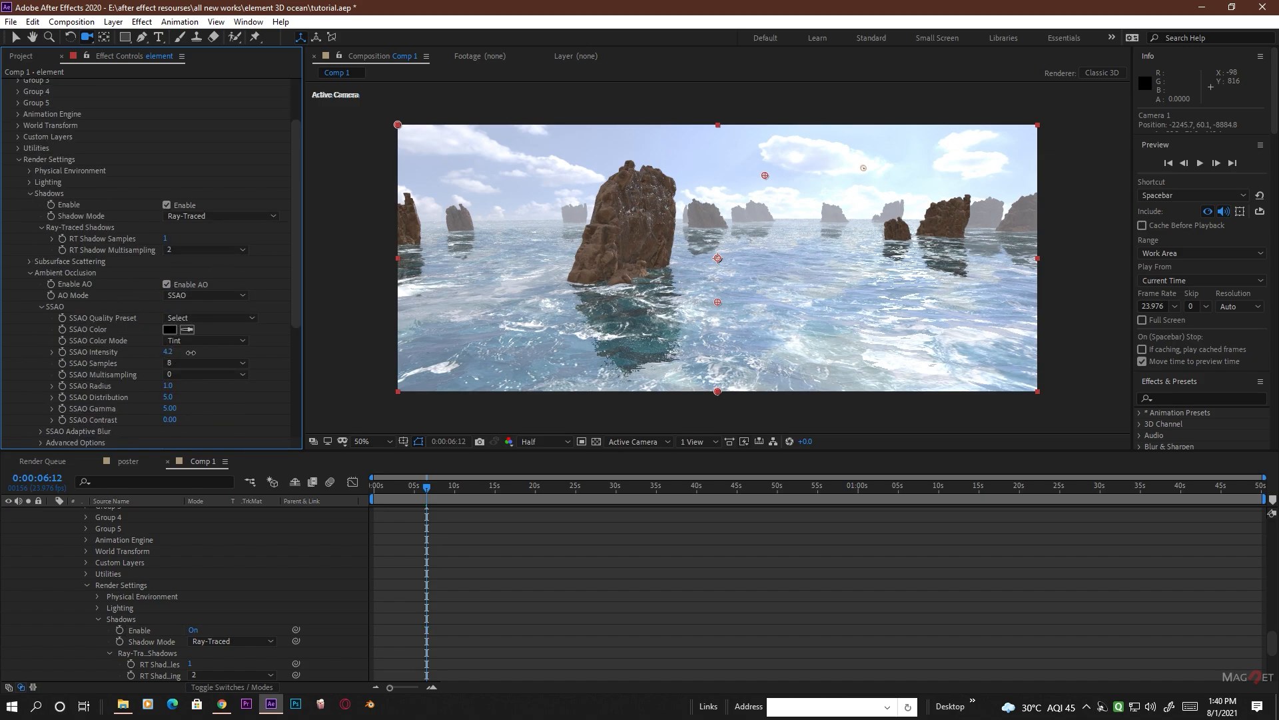
{"action": "left_click_drag", "start_coordinate": [191, 352], "coordinate": [204, 353]}
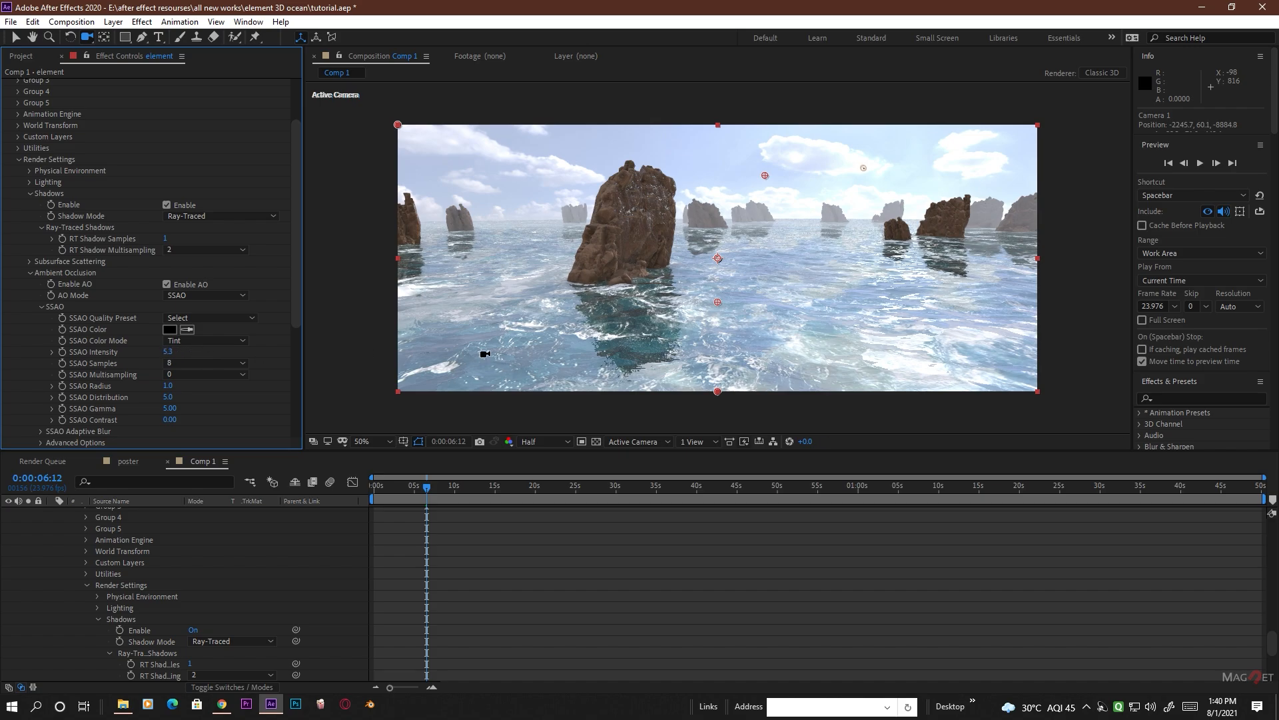
- Move the camera close to the water beside the large cliff, with the distant cliffs in the background
{"action": "left_click_drag", "start_coordinate": [805, 320], "coordinate": [768, 315]}
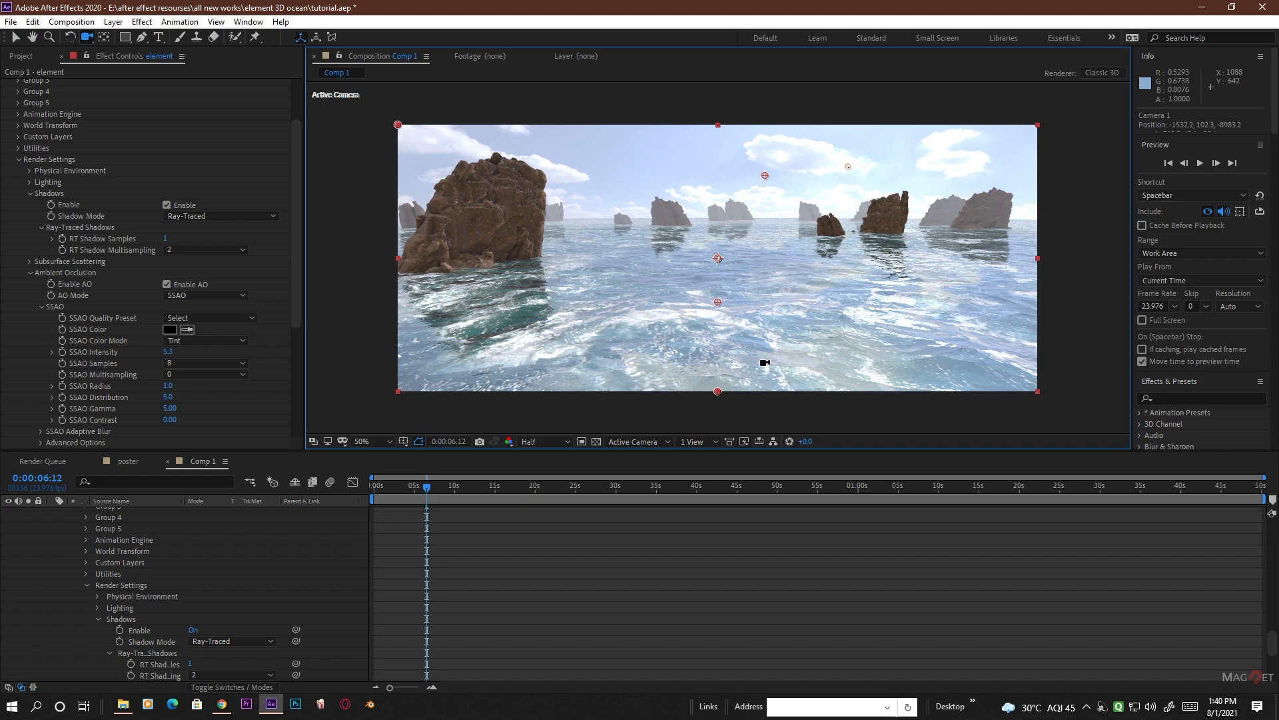
{"action": "left_click_drag", "start_coordinate": [763, 360], "coordinate": [731, 336]}
{"action": "left_click_drag", "start_coordinate": [622, 293], "coordinate": [647, 296]}
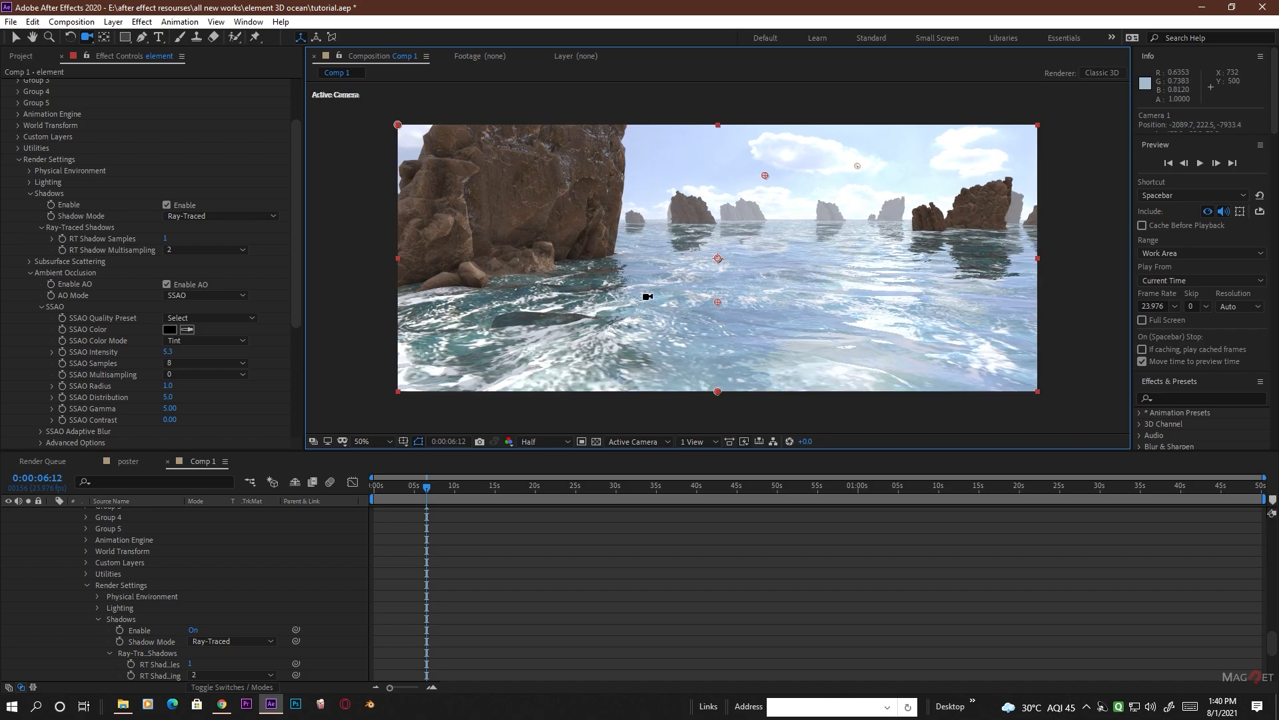
- Return to the start of the timeline, add a null object as a 3D layer, and parent Camera 1 to it
{"action": "left_click_drag", "start_coordinate": [427, 489], "coordinate": [353, 487]}
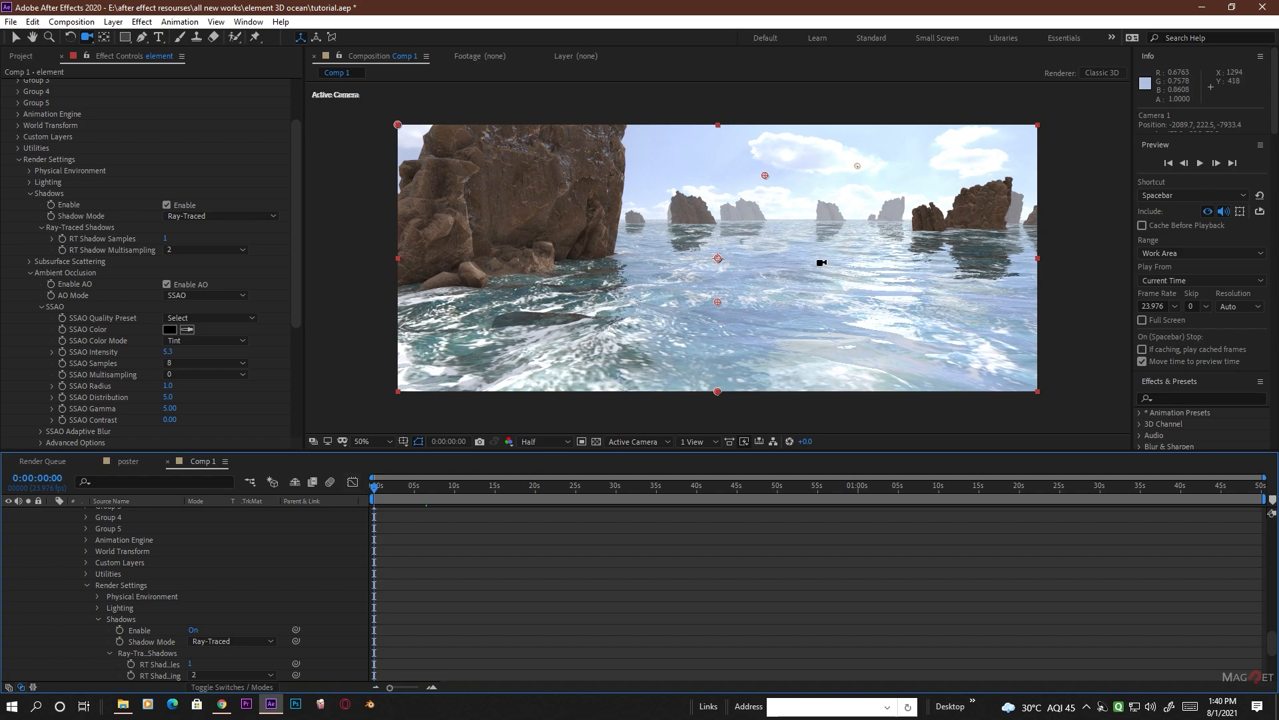
{"action": "scroll", "coordinate": [128, 545], "scroll_direction": "up", "scroll_amount": 15}
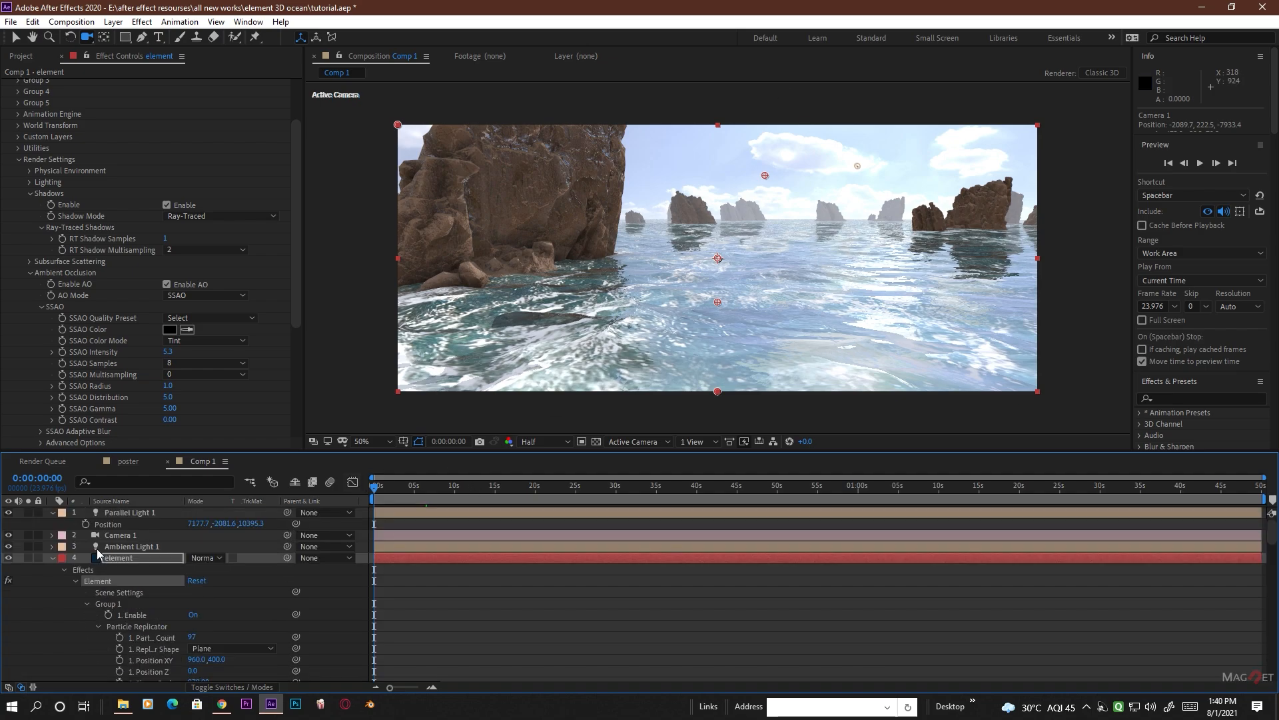
{"action": "left_click", "coordinate": [124, 536]}
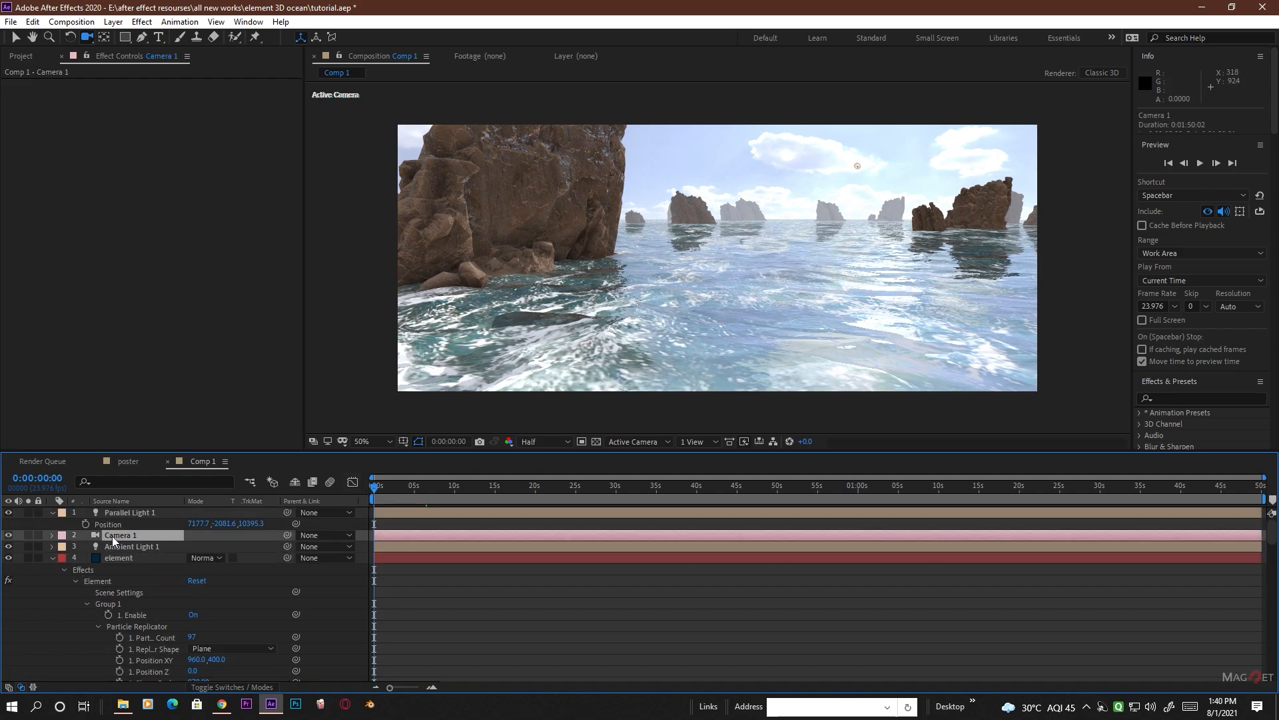
{"action": "left_click", "coordinate": [114, 22]}
{"action": "mouse_move", "coordinate": [121, 38]}
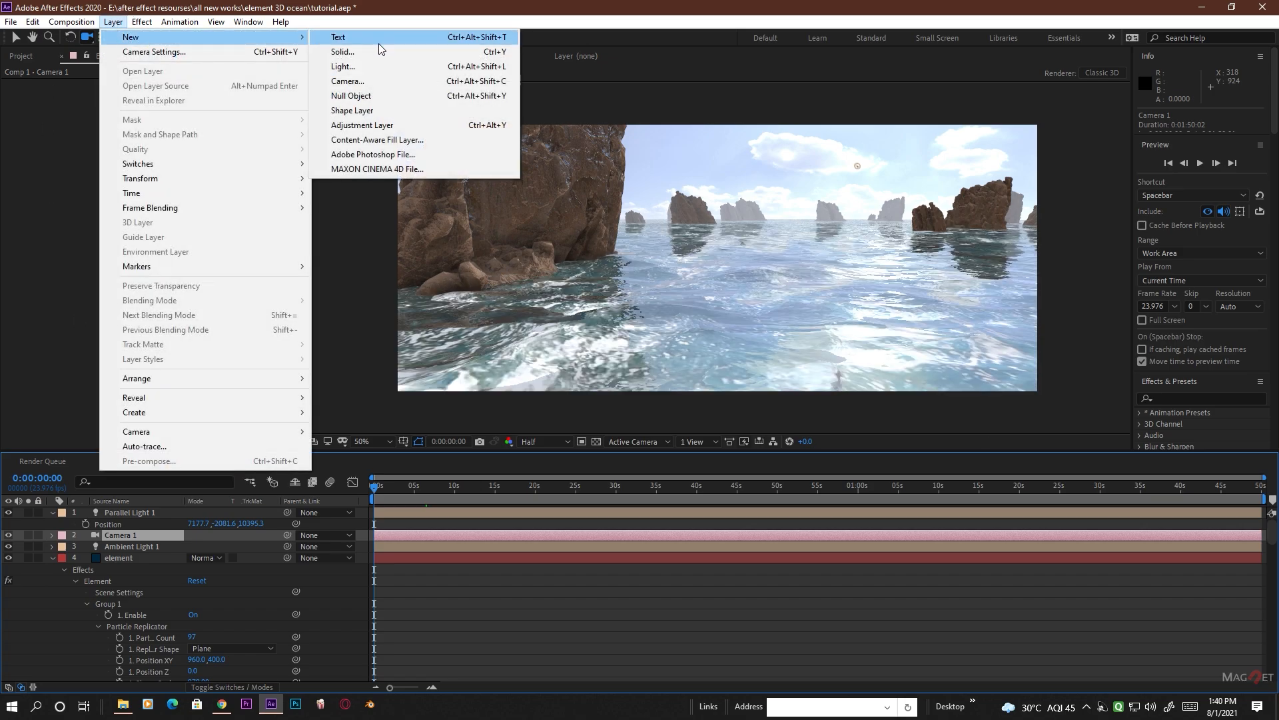
{"action": "left_click", "coordinate": [382, 101]}
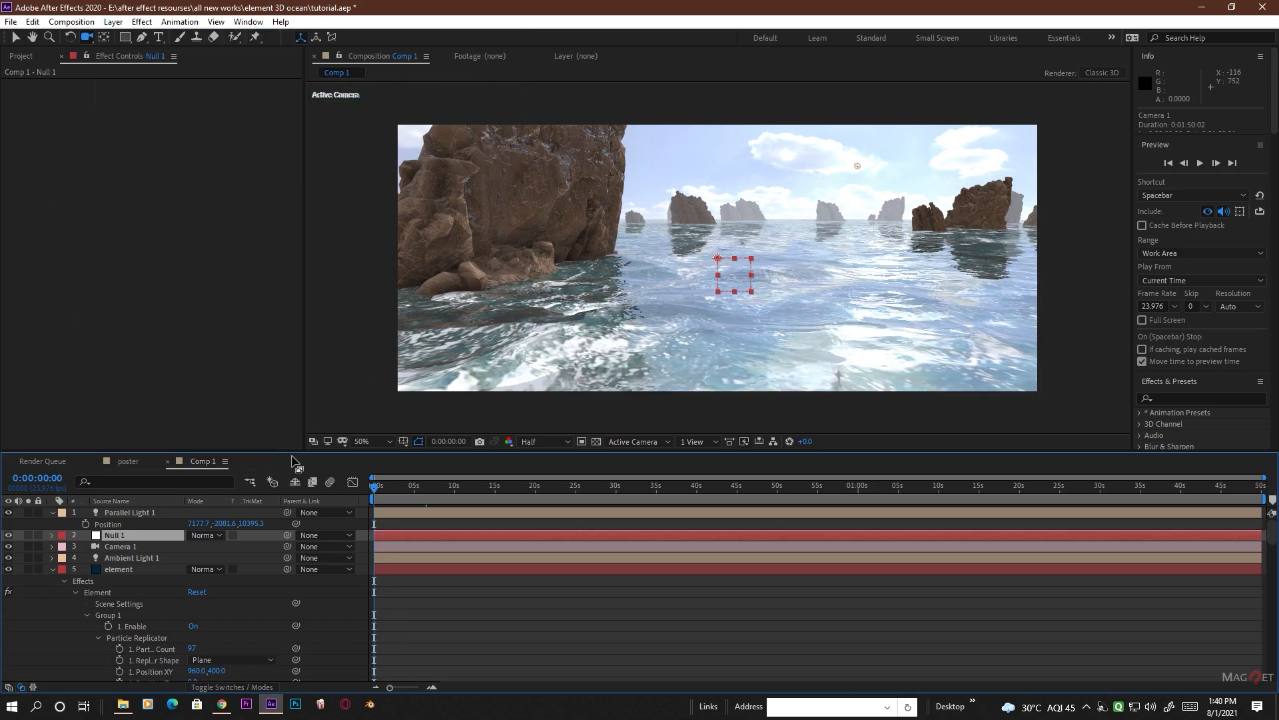
{"action": "left_click", "coordinate": [234, 687]}
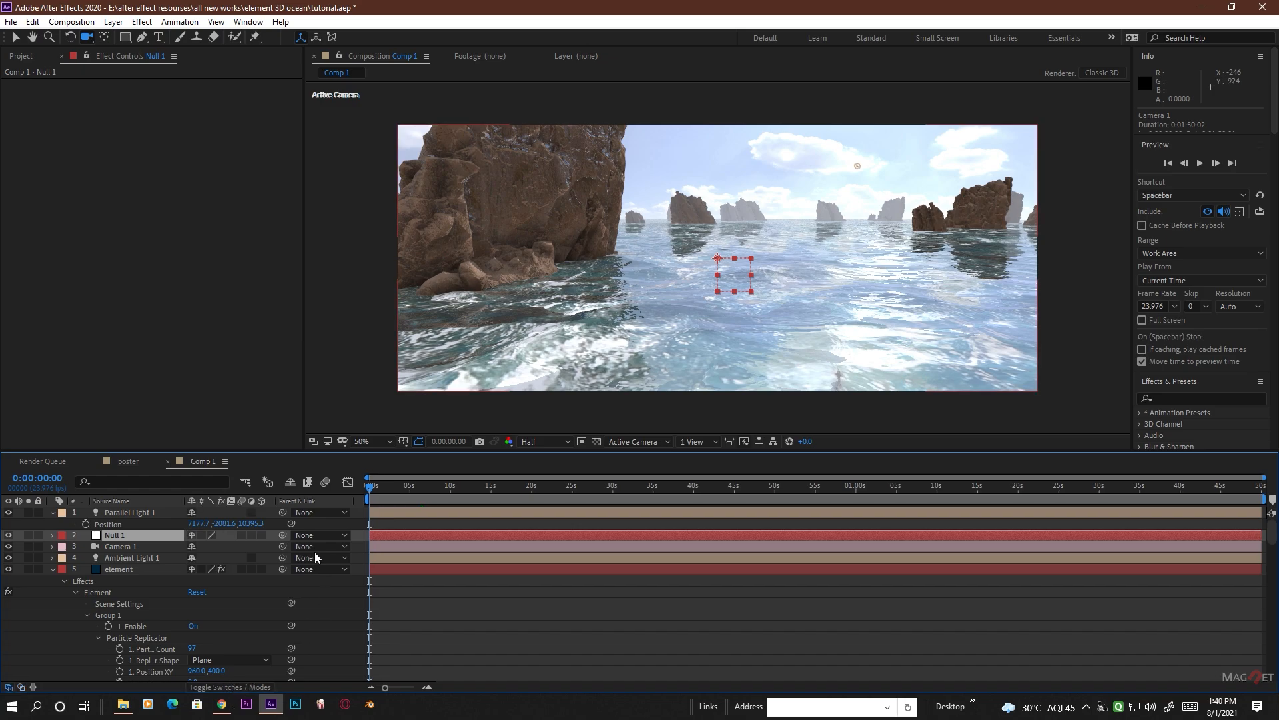
{"action": "left_click", "coordinate": [262, 535]}
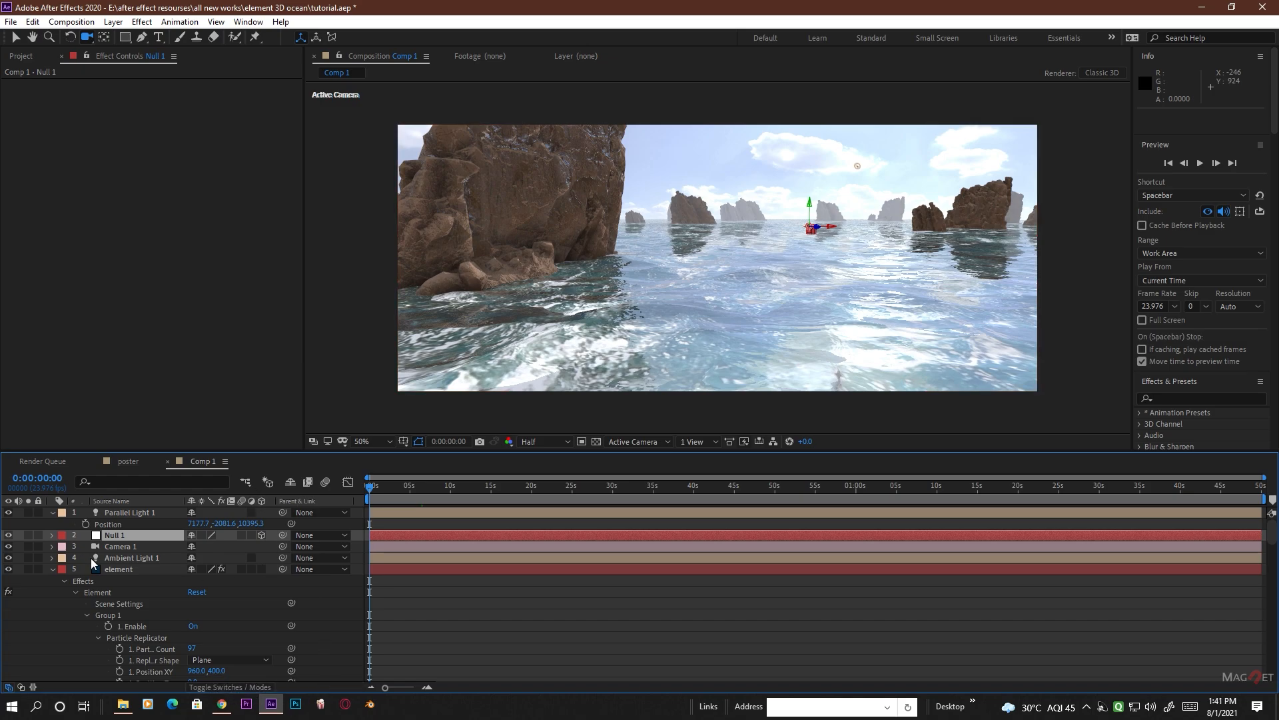
{"action": "left_click", "coordinate": [120, 547]}
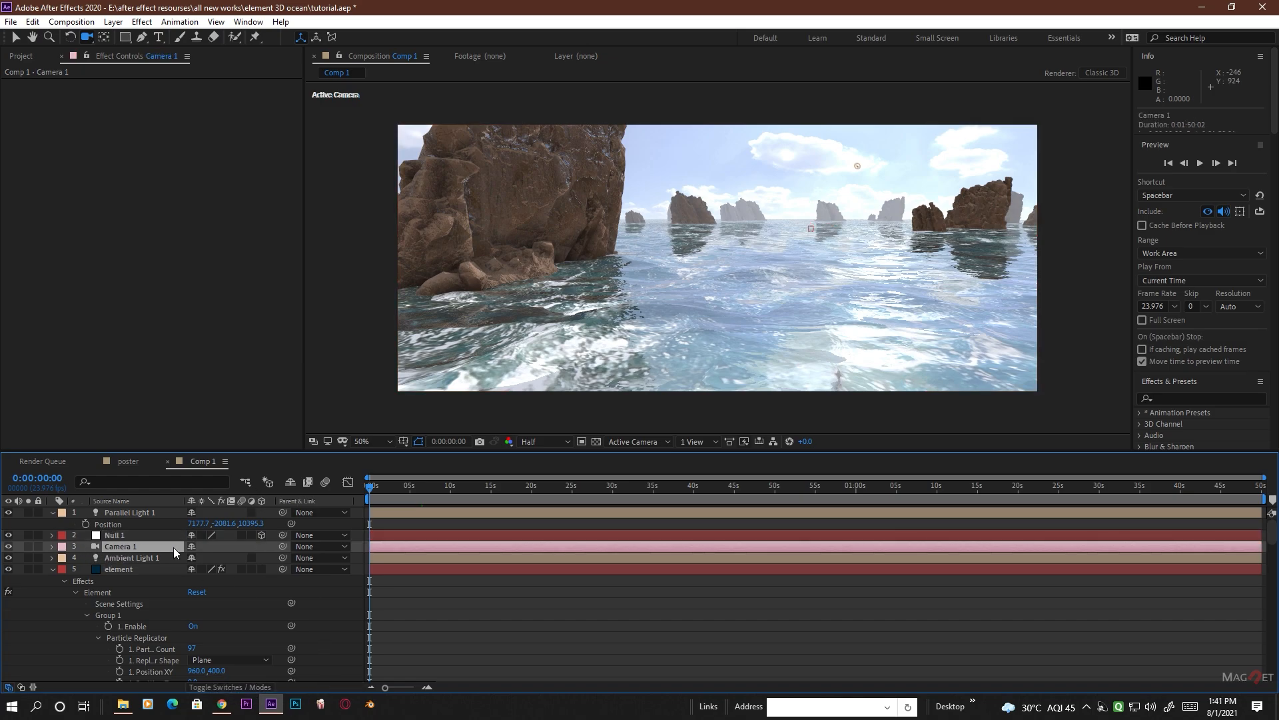
{"action": "left_click_drag", "start_coordinate": [286, 545], "coordinate": [120, 541]}
- Set the null's Z position to 5870 and add a position keyframe at 0:00:00:00
{"action": "left_click", "coordinate": [122, 537]}
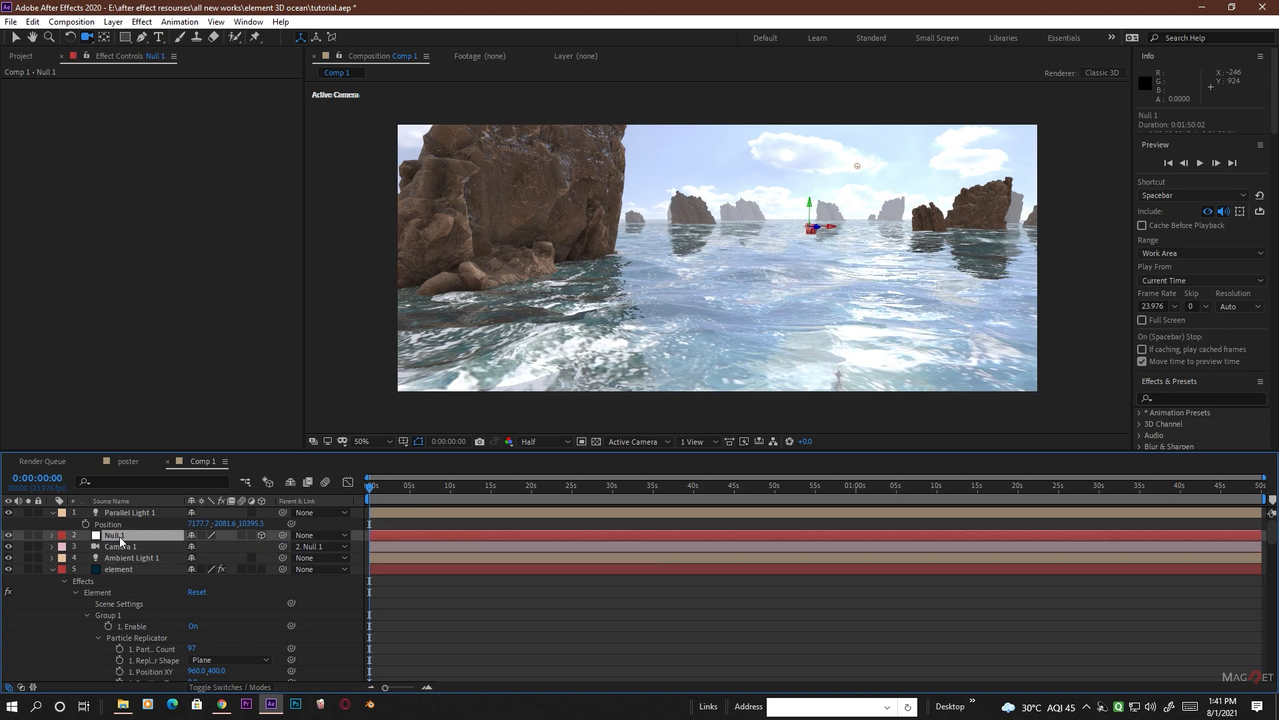
{"action": "key", "text": "p"}
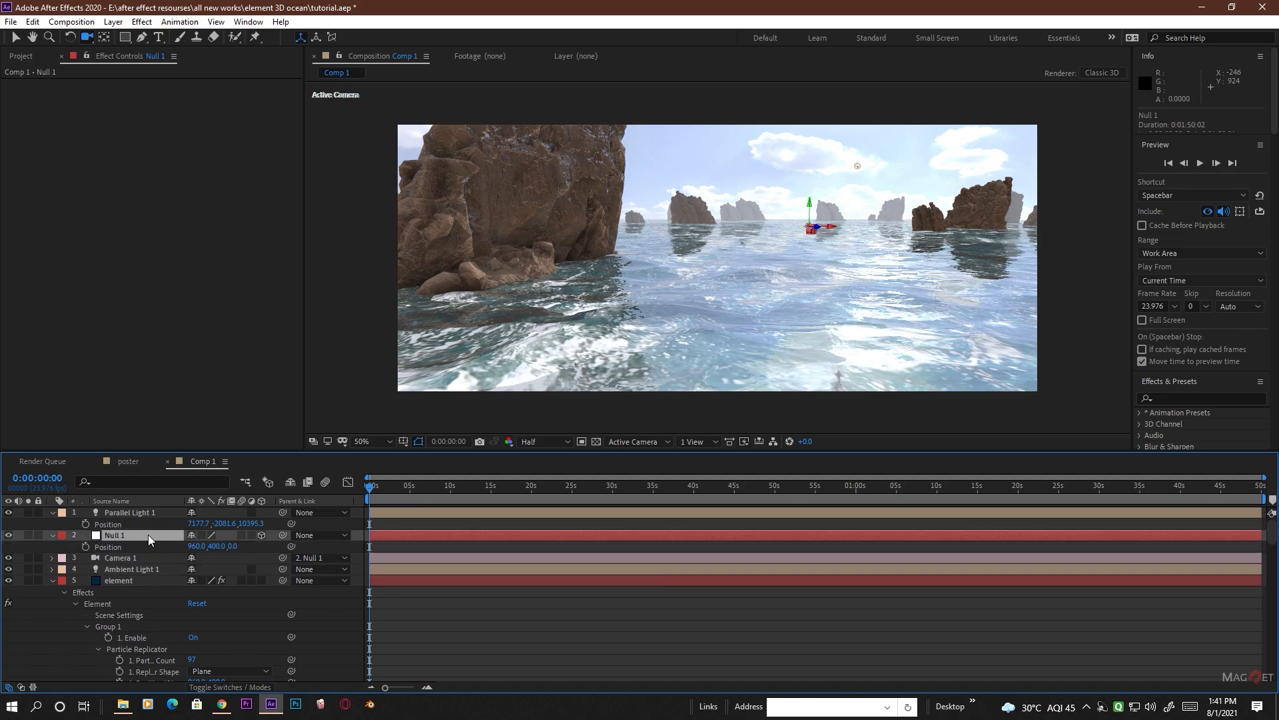
{"action": "left_click_drag", "start_coordinate": [233, 546], "coordinate": [605, 524]}
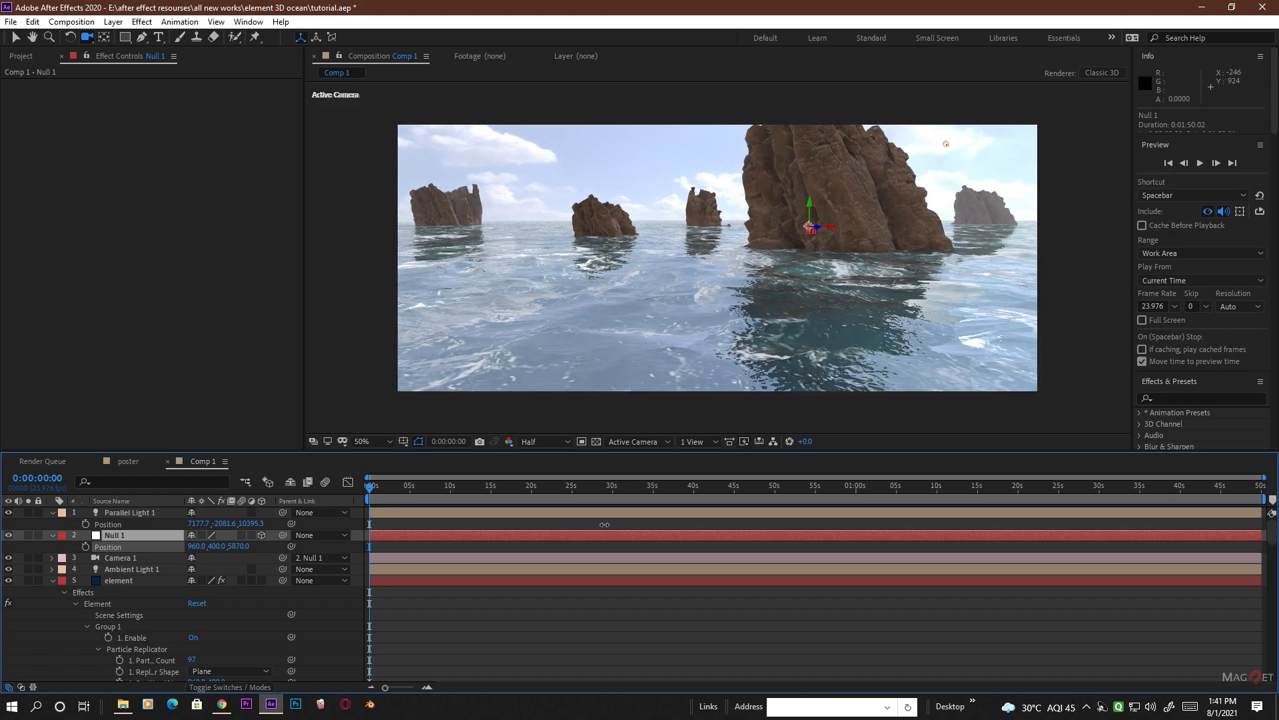
{"action": "left_click", "coordinate": [86, 546]}
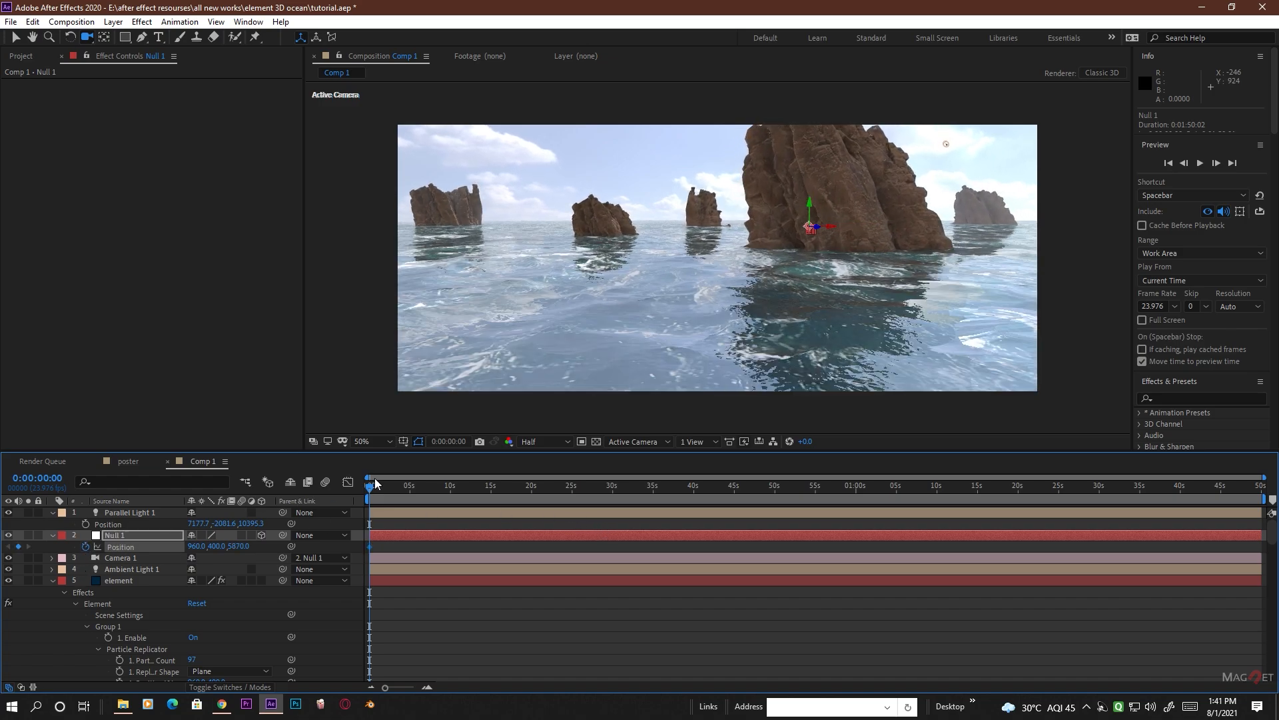
- Add a second position keyframe for the null at 0:00:10:00 with its Z position set to -880
{"action": "left_click_drag", "start_coordinate": [370, 485], "coordinate": [450, 493]}
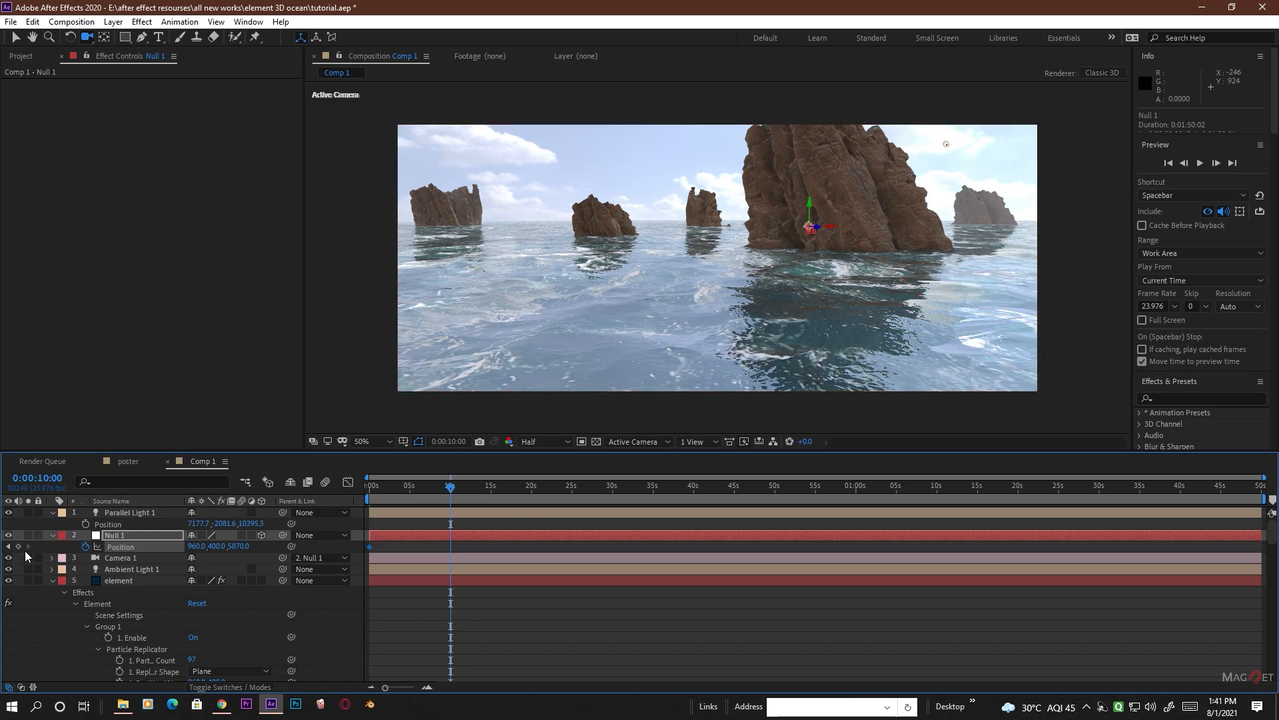
{"action": "left_click_drag", "start_coordinate": [241, 546], "coordinate": [2, 590]}
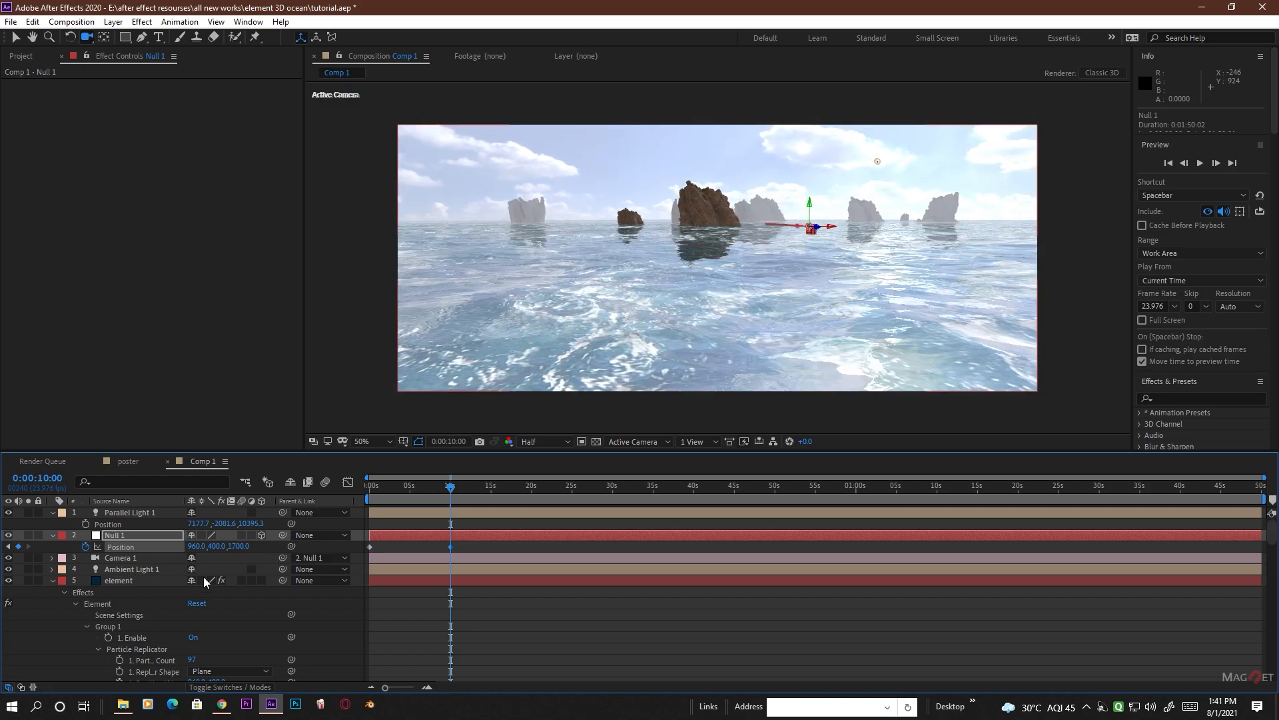
{"action": "left_click_drag", "start_coordinate": [241, 548], "coordinate": [106, 581]}
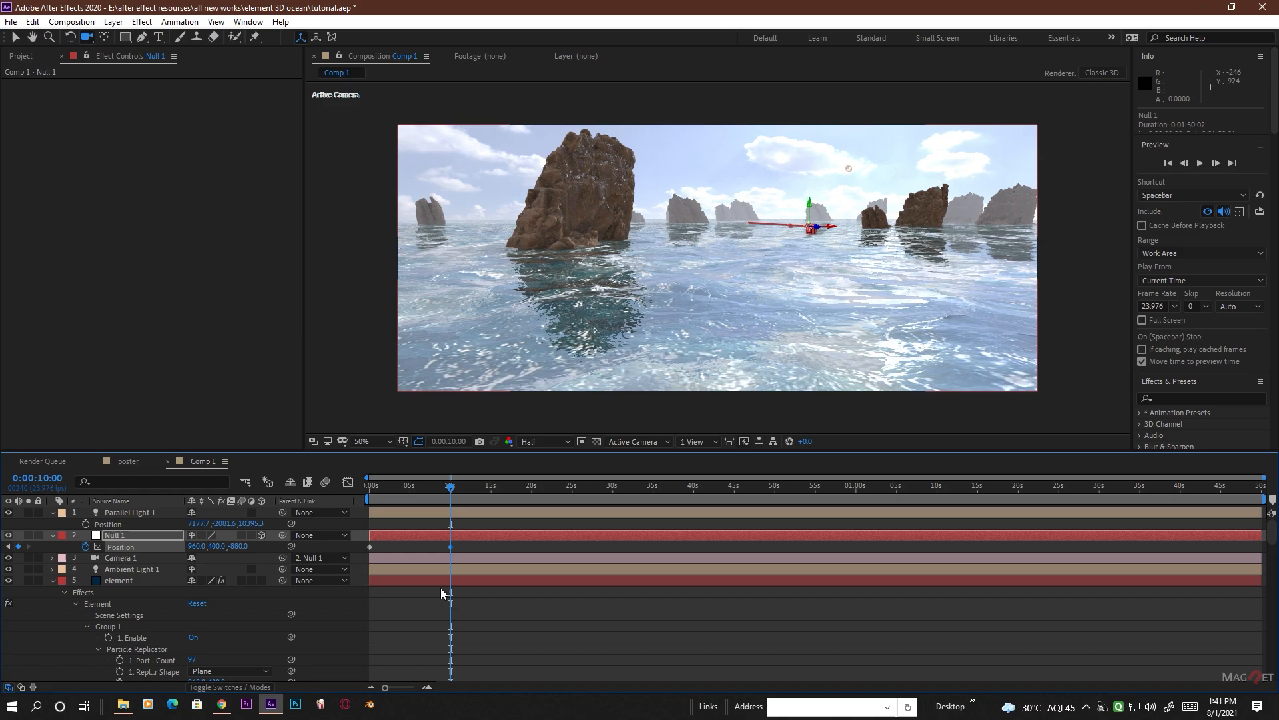
- End the work area at 0:00:10:00 and preview the camera move from the start of the timeline
{"action": "key", "text": "n"}
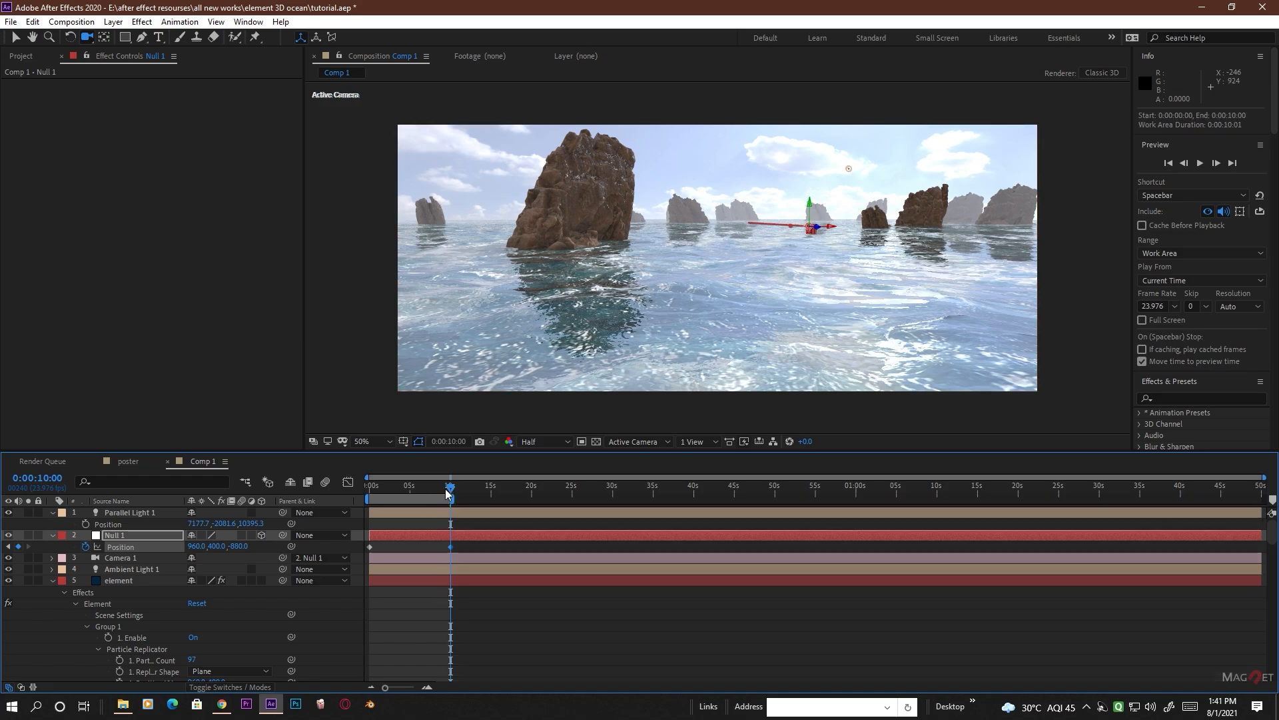
{"action": "left_click_drag", "start_coordinate": [446, 491], "coordinate": [349, 489]}
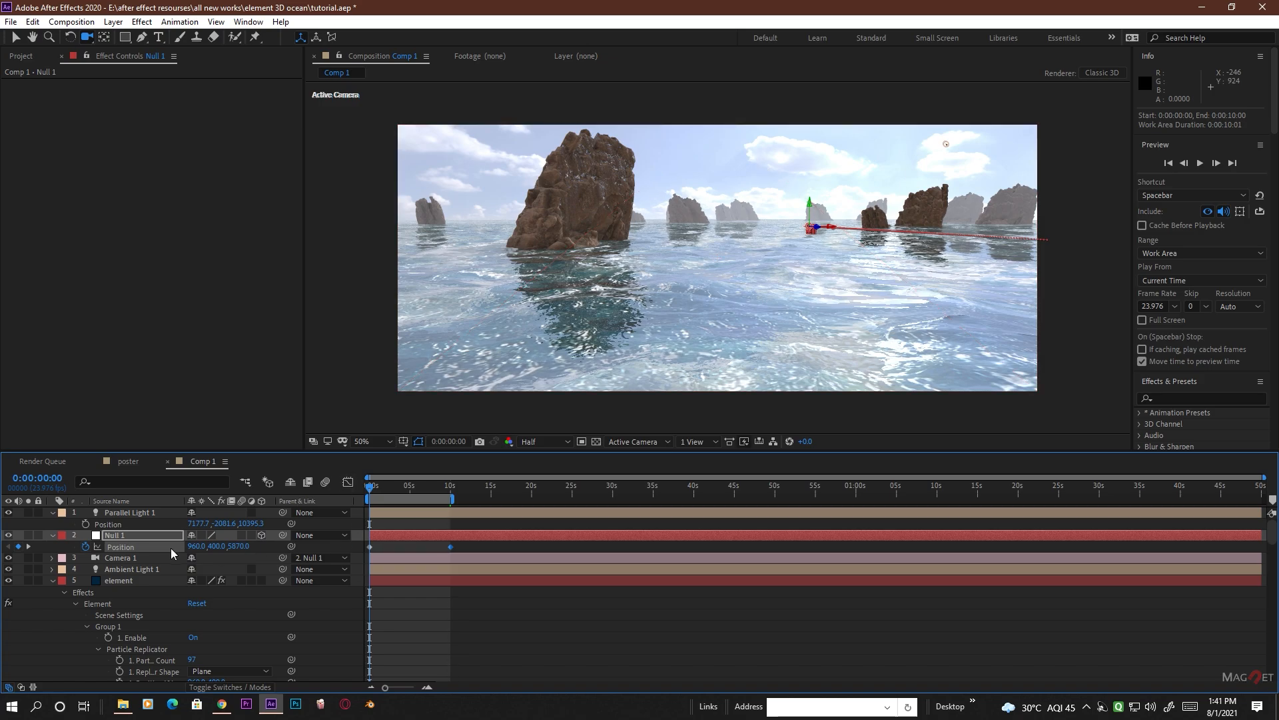
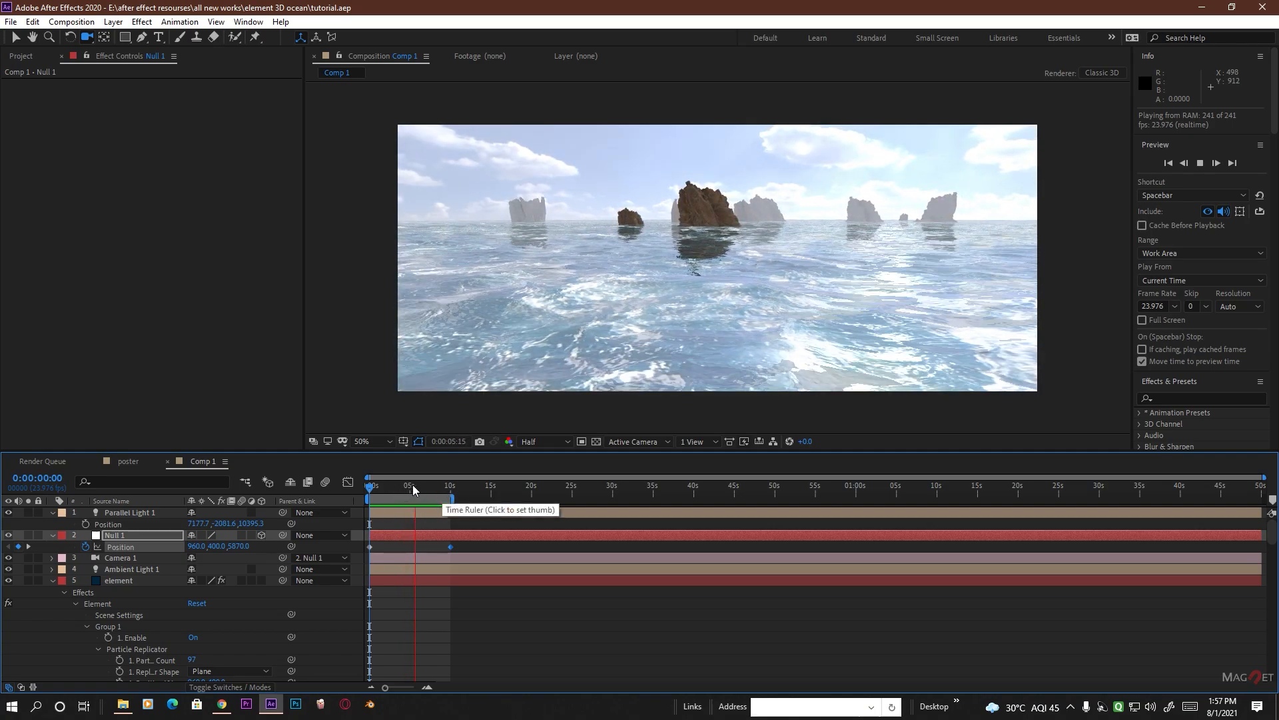
{"action": "left_click", "coordinate": [413, 485]}
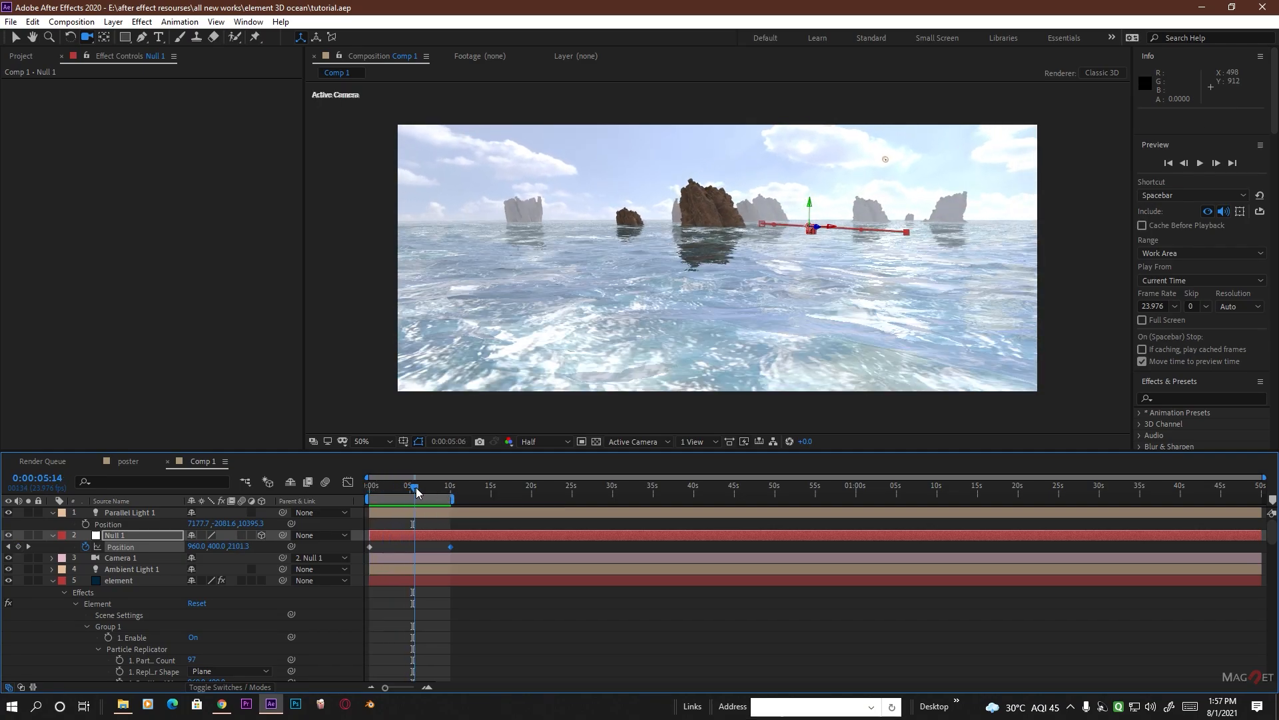
{"action": "left_click_drag", "start_coordinate": [416, 491], "coordinate": [430, 491]}
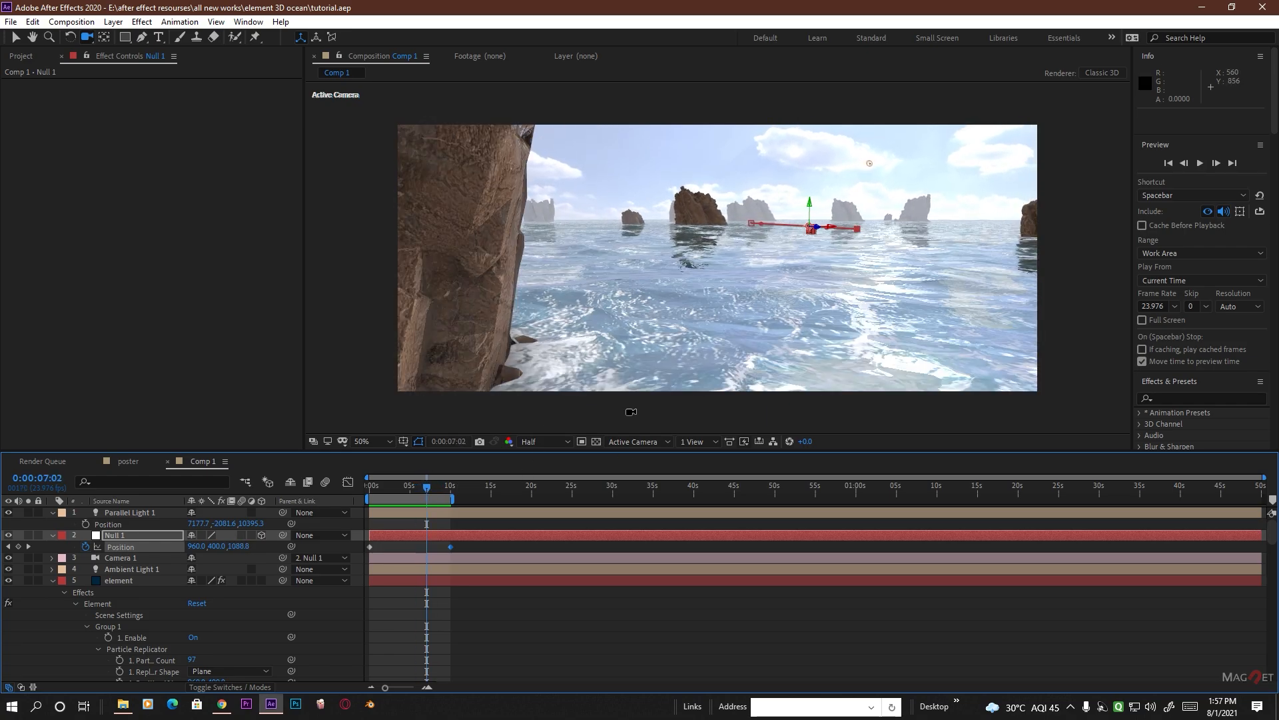
- Add the expression wiggle(2,10) to Camera 1's Point of Interest
{"action": "left_click", "coordinate": [119, 558]}
{"action": "key", "text": "a"}
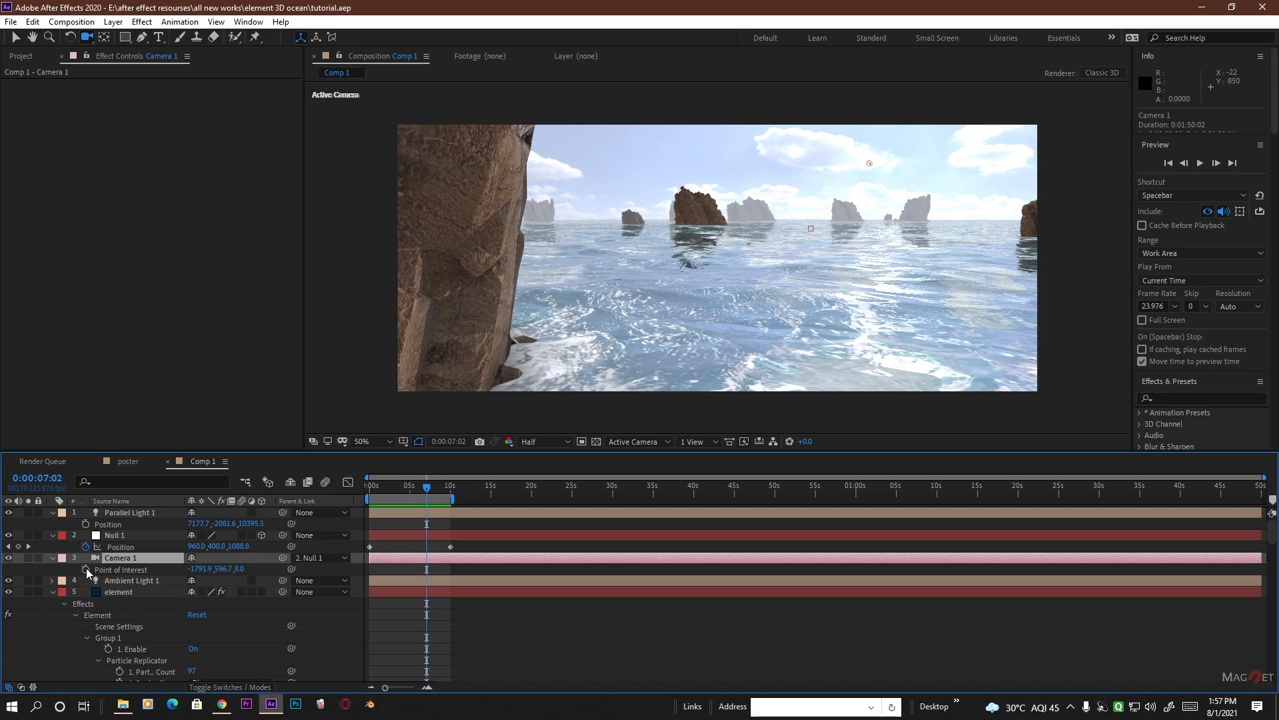
{"action": "left_click", "coordinate": [86, 569], "text": "alt"}
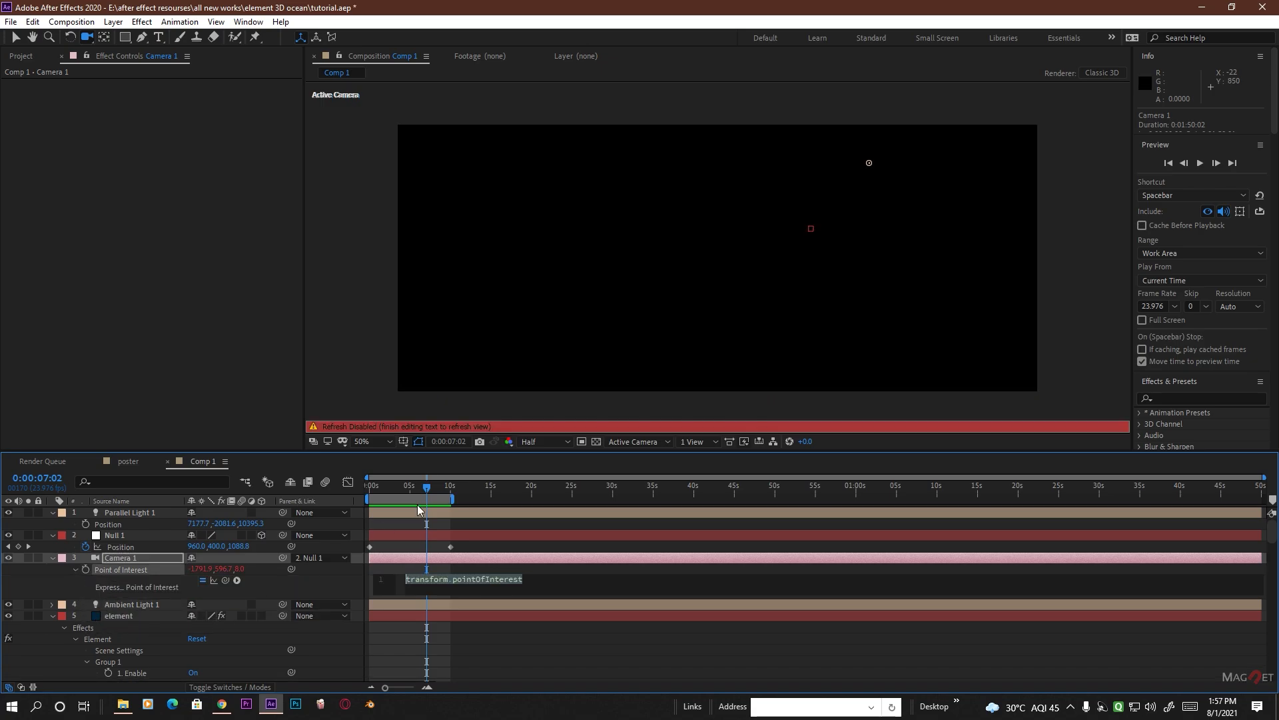
{"action": "type", "text": "wigg"}
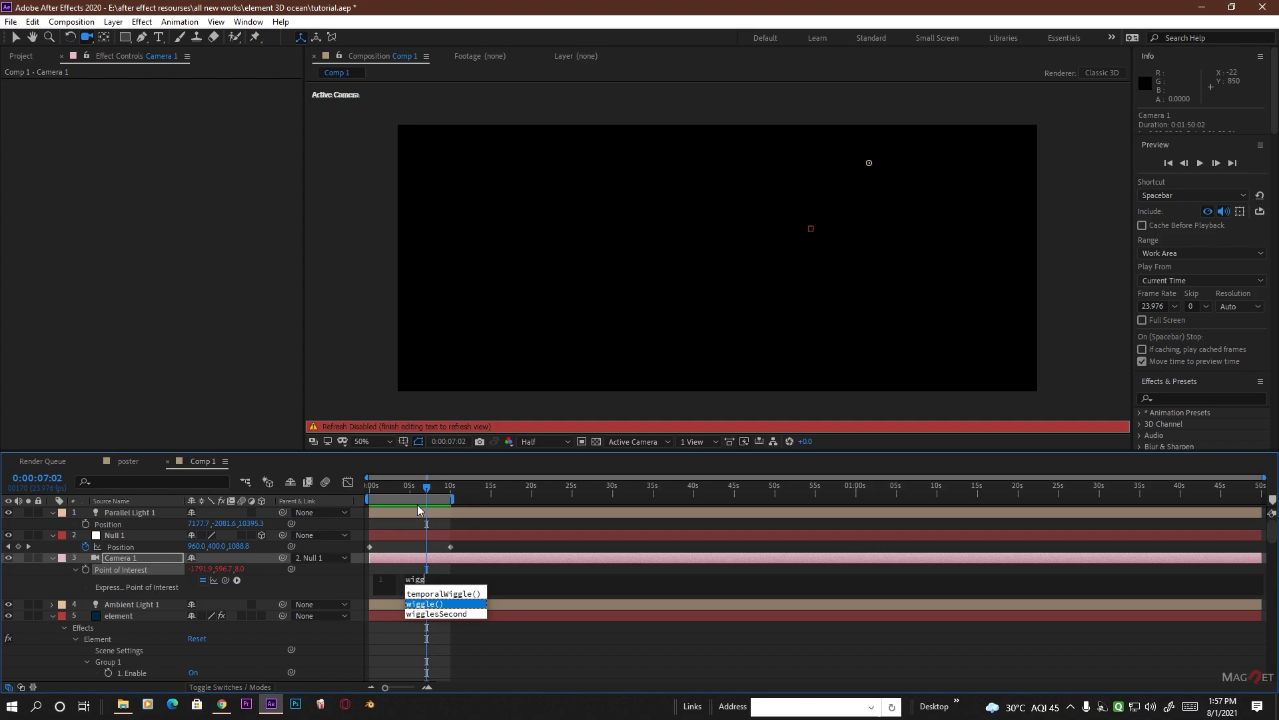
{"action": "type", "text": "le"}
{"action": "left_click", "coordinate": [436, 606]}
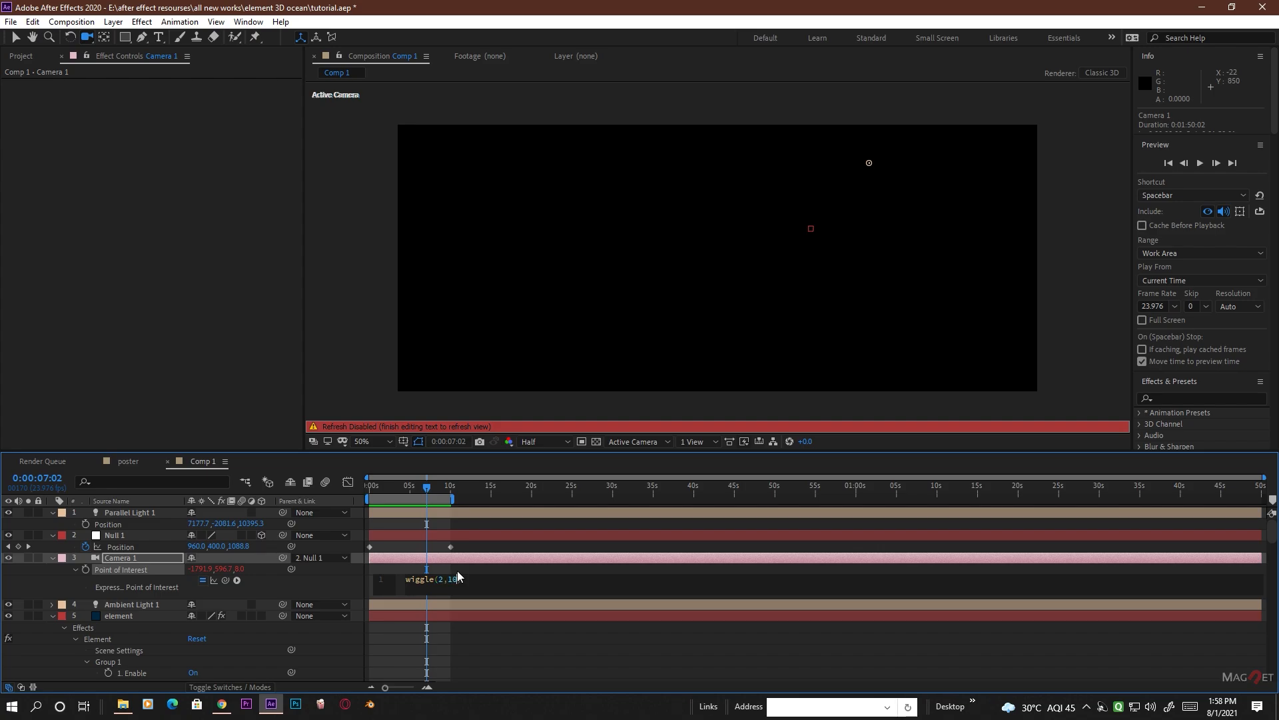
{"action": "left_click", "coordinate": [409, 488]}
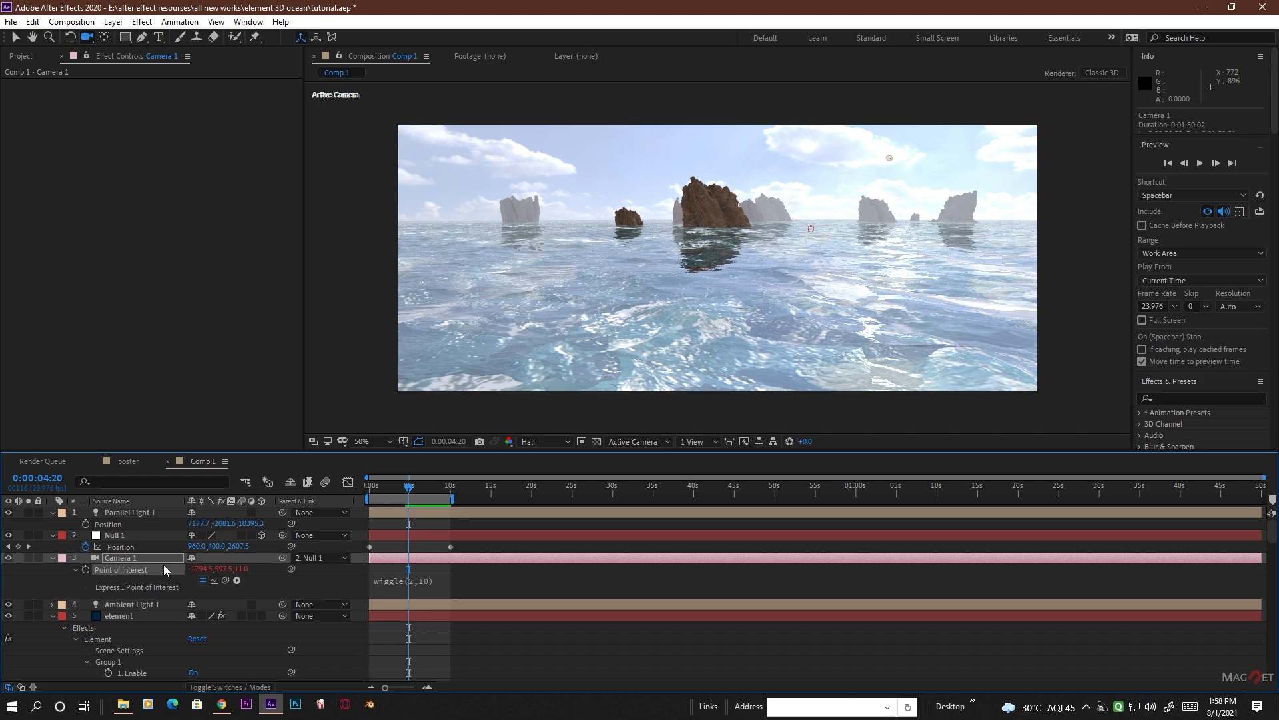
- Add the expression wiggle(.5,2) to Camera 1's Z Rotation and check the motion at several frames
{"action": "left_click", "coordinate": [120, 559]}
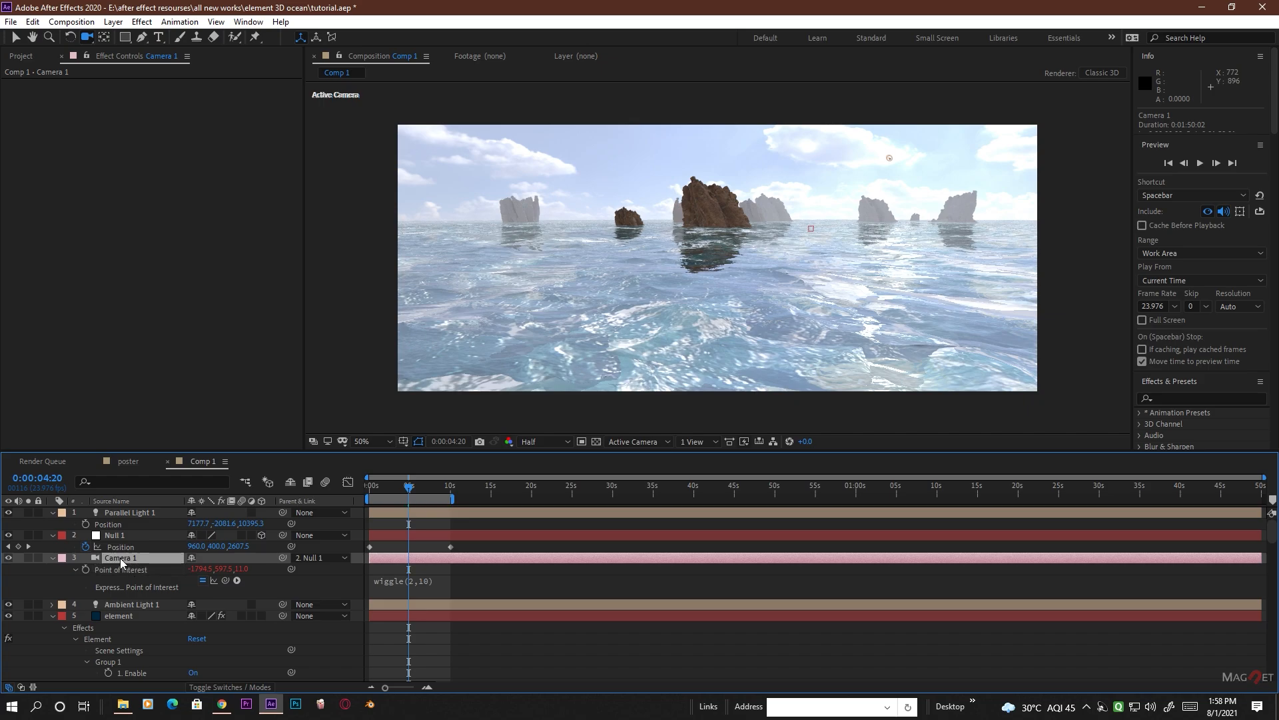
{"action": "key", "text": "r"}
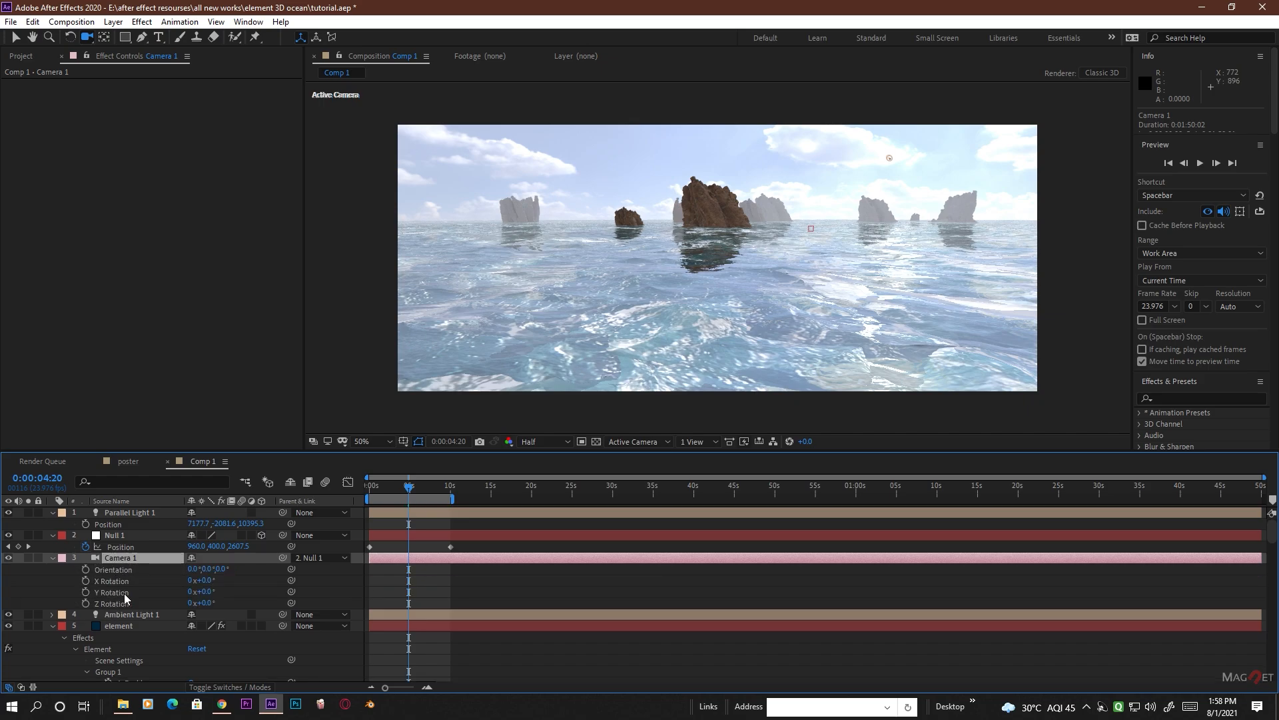
{"action": "left_click", "coordinate": [86, 603], "text": "alt"}
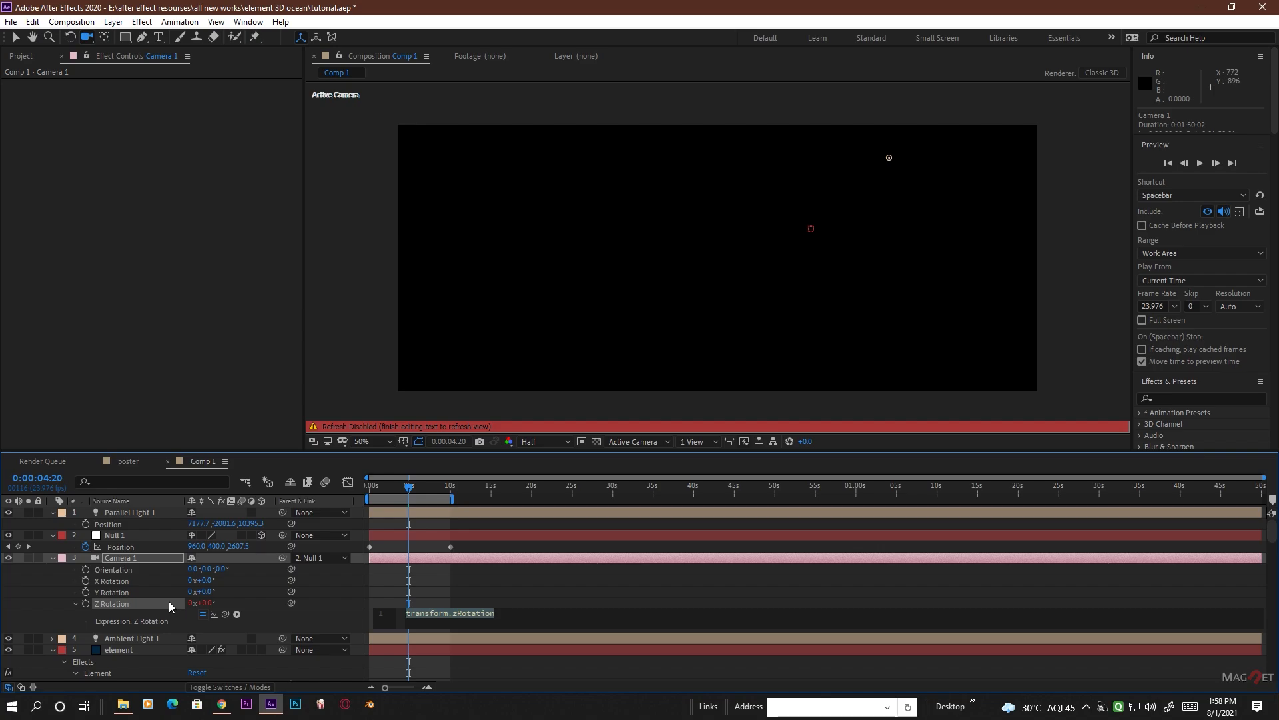
{"action": "type", "text": "wiggle"}
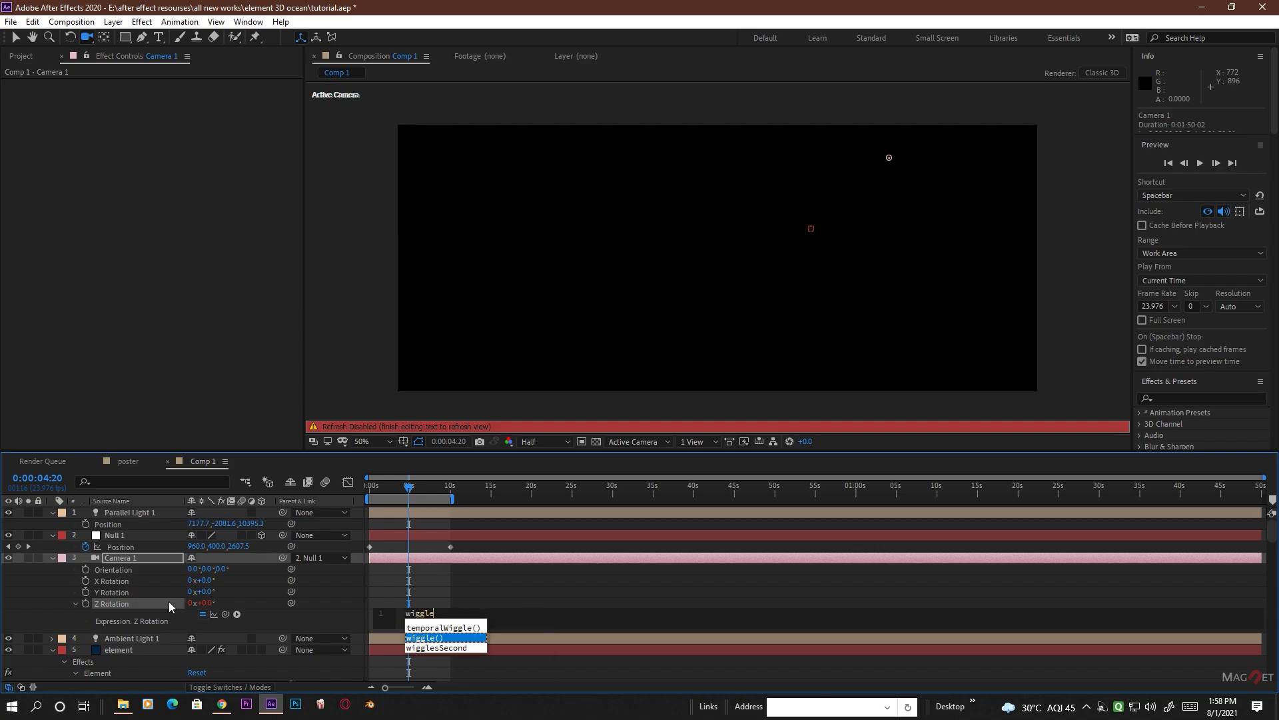
{"action": "key", "text": "Return"}
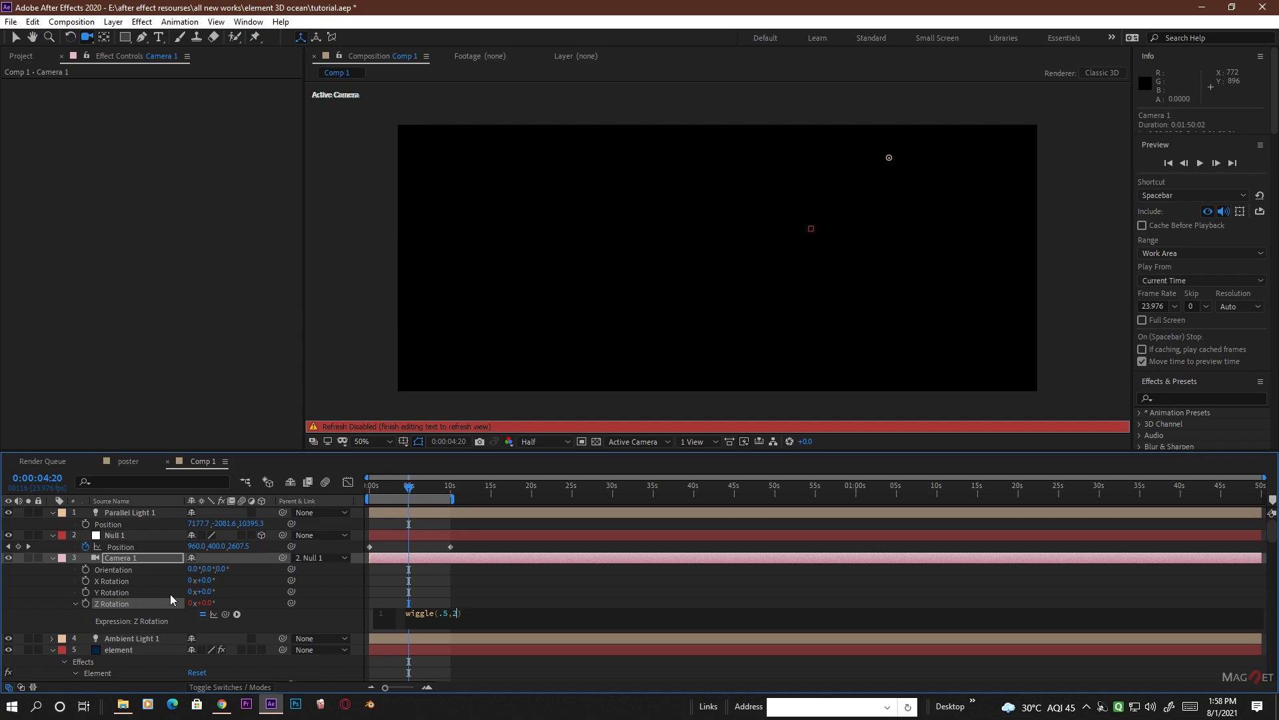
{"action": "left_click", "coordinate": [402, 488]}
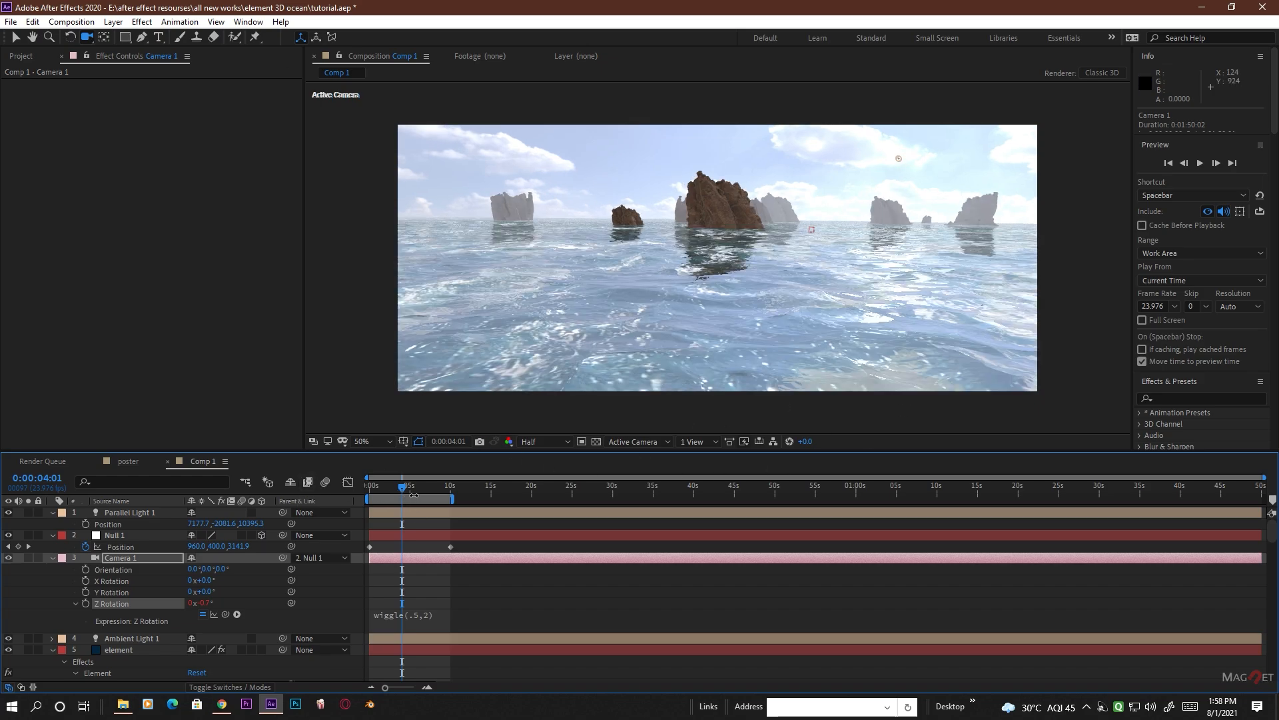
{"action": "left_click_drag", "start_coordinate": [412, 491], "coordinate": [422, 491]}
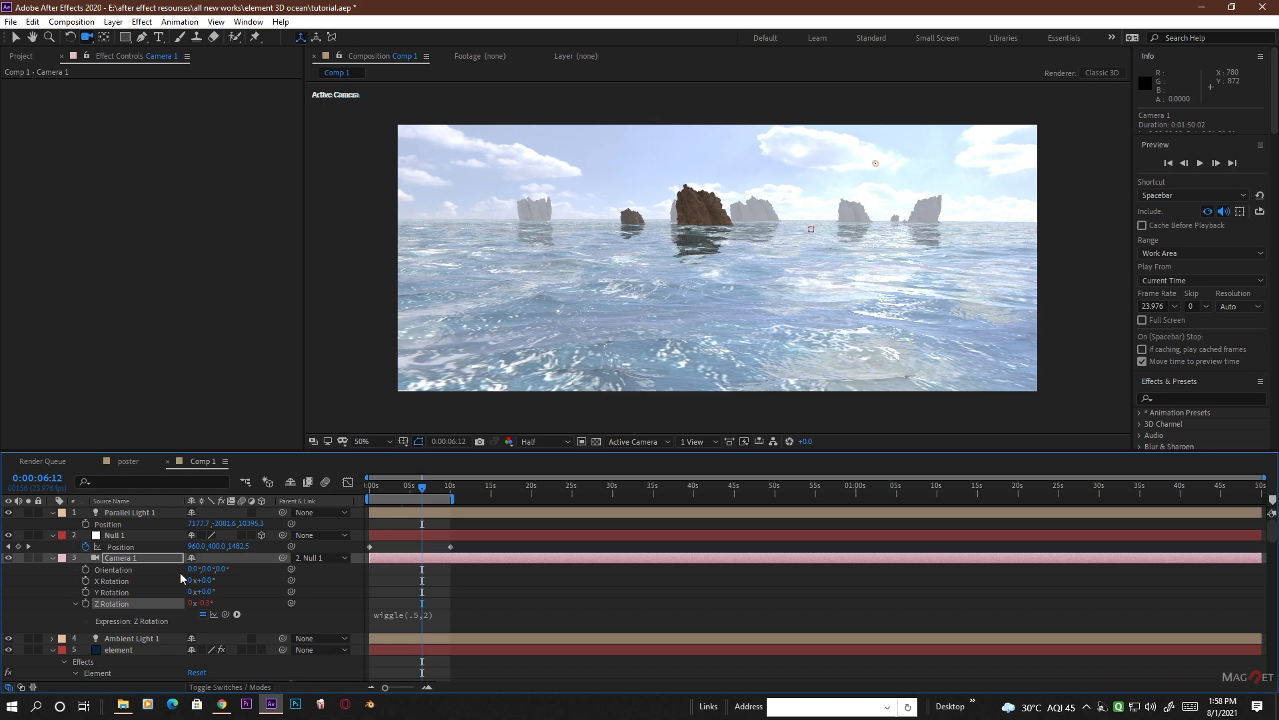
- In the element layer's scene setup, scale the ocean up along Y for taller waves, and check the result at different times
{"action": "scroll", "coordinate": [120, 590], "scroll_direction": "down", "scroll_amount": 3}
{"action": "left_click", "coordinate": [133, 560]}
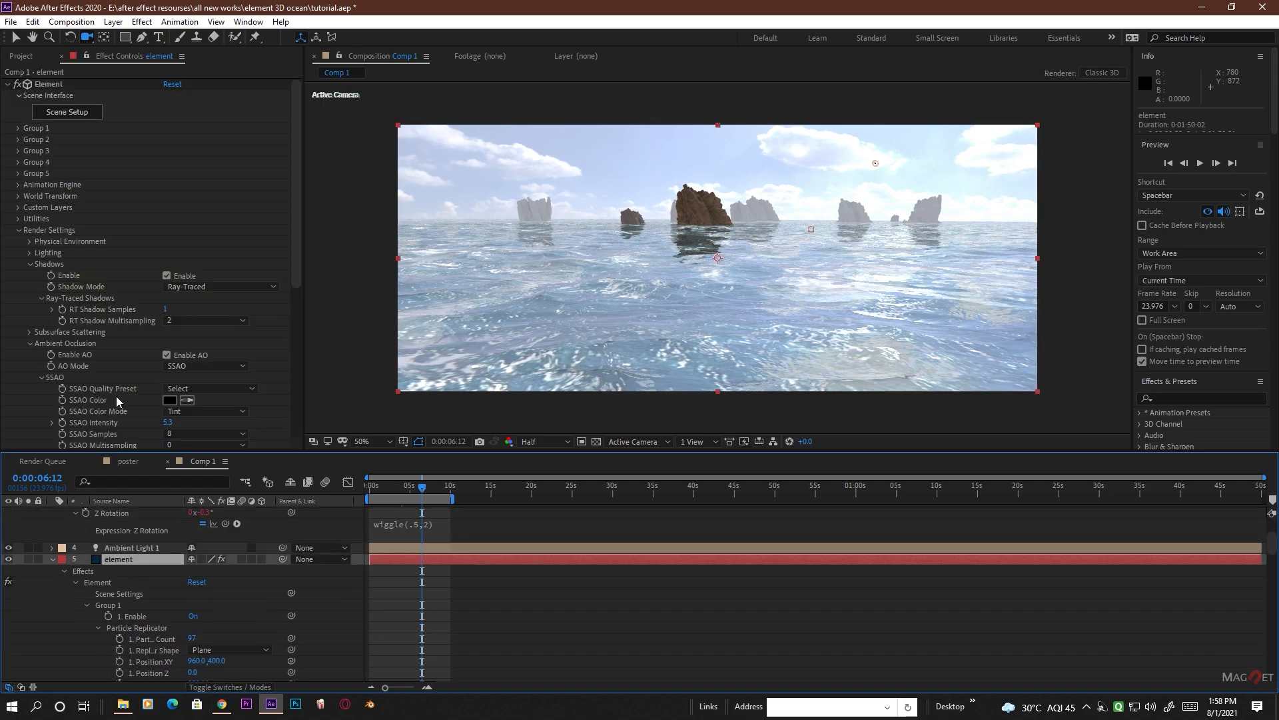
{"action": "left_click", "coordinate": [70, 113]}
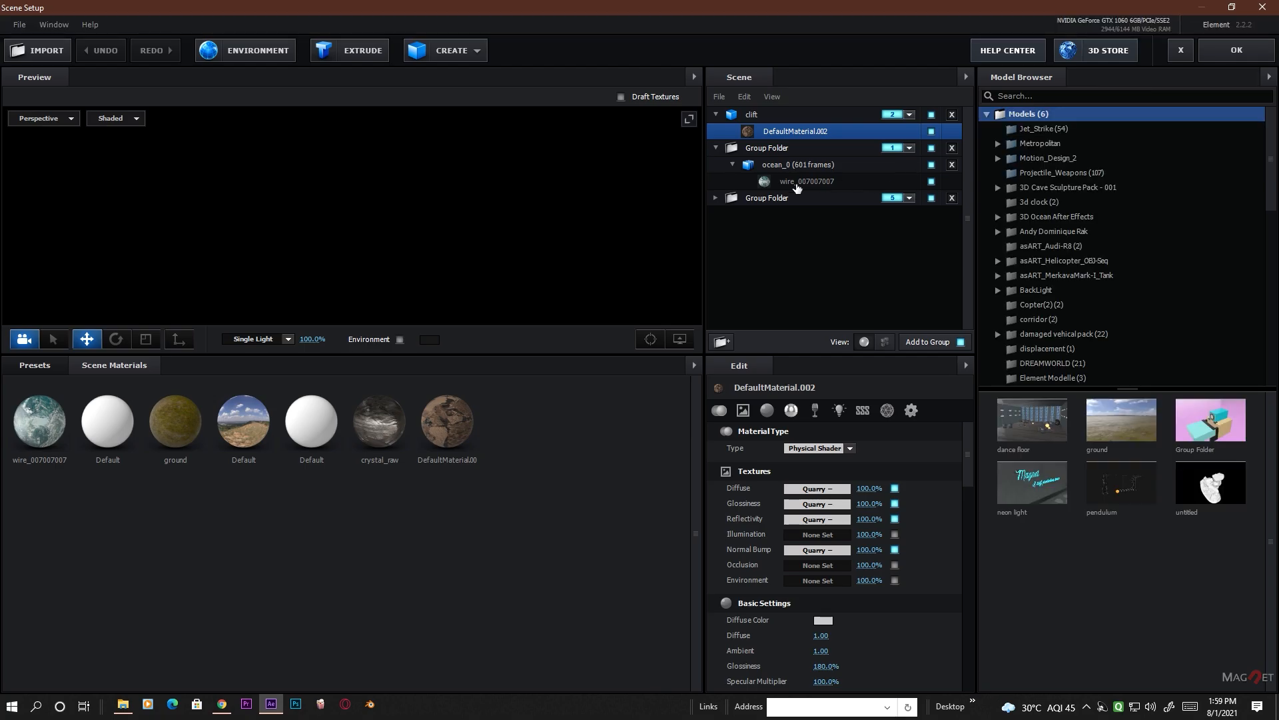
{"action": "left_click", "coordinate": [790, 181]}
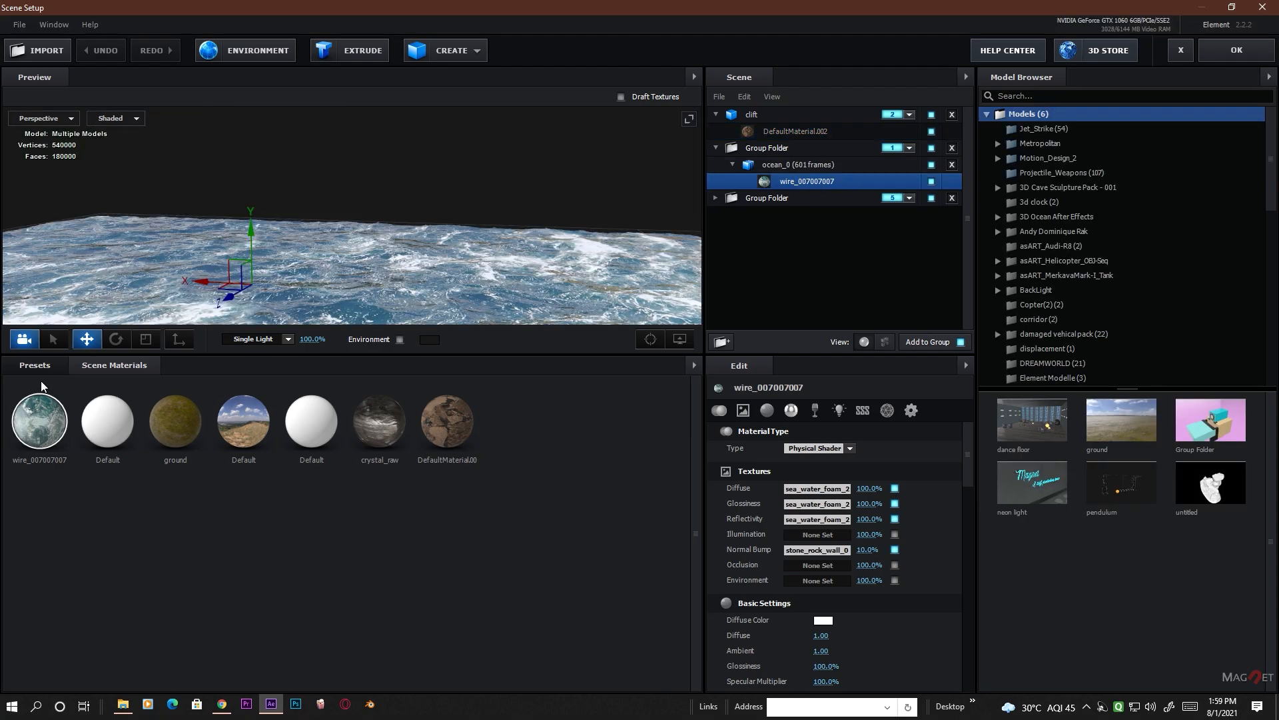
{"action": "left_click", "coordinate": [146, 338]}
{"action": "left_click_drag", "start_coordinate": [252, 229], "coordinate": [253, 204]}
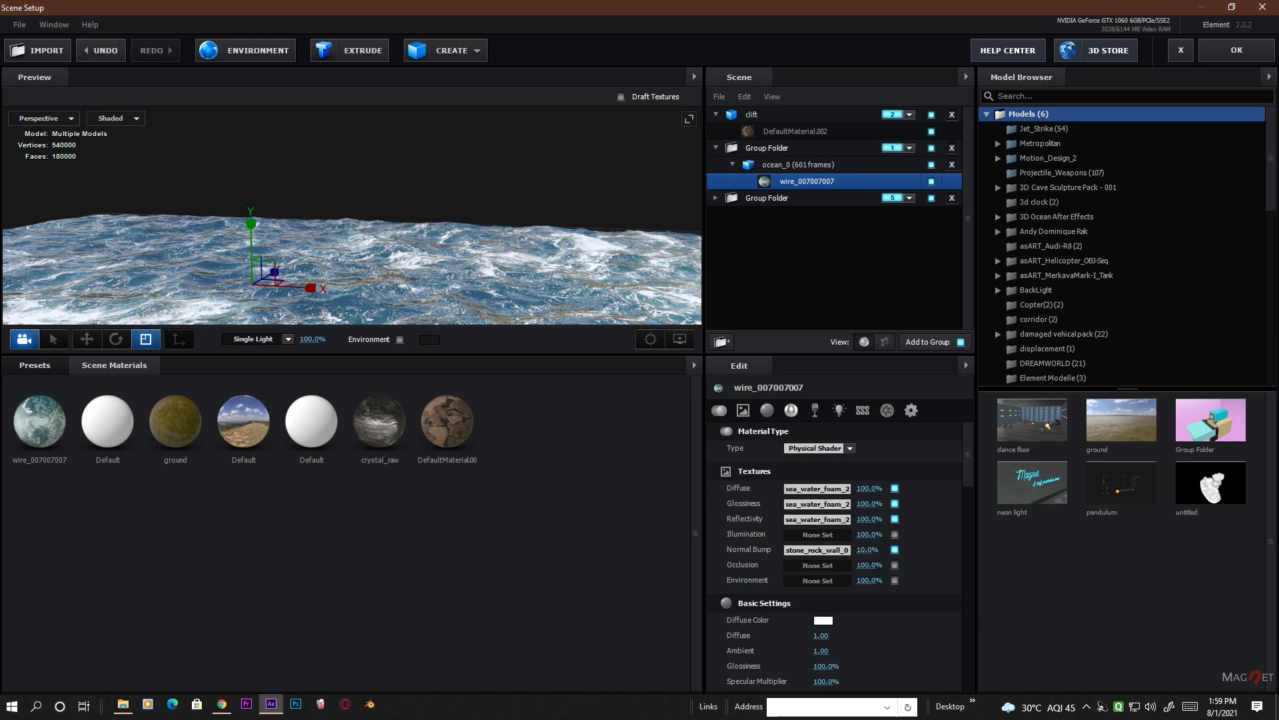
{"action": "left_click", "coordinate": [1237, 50]}
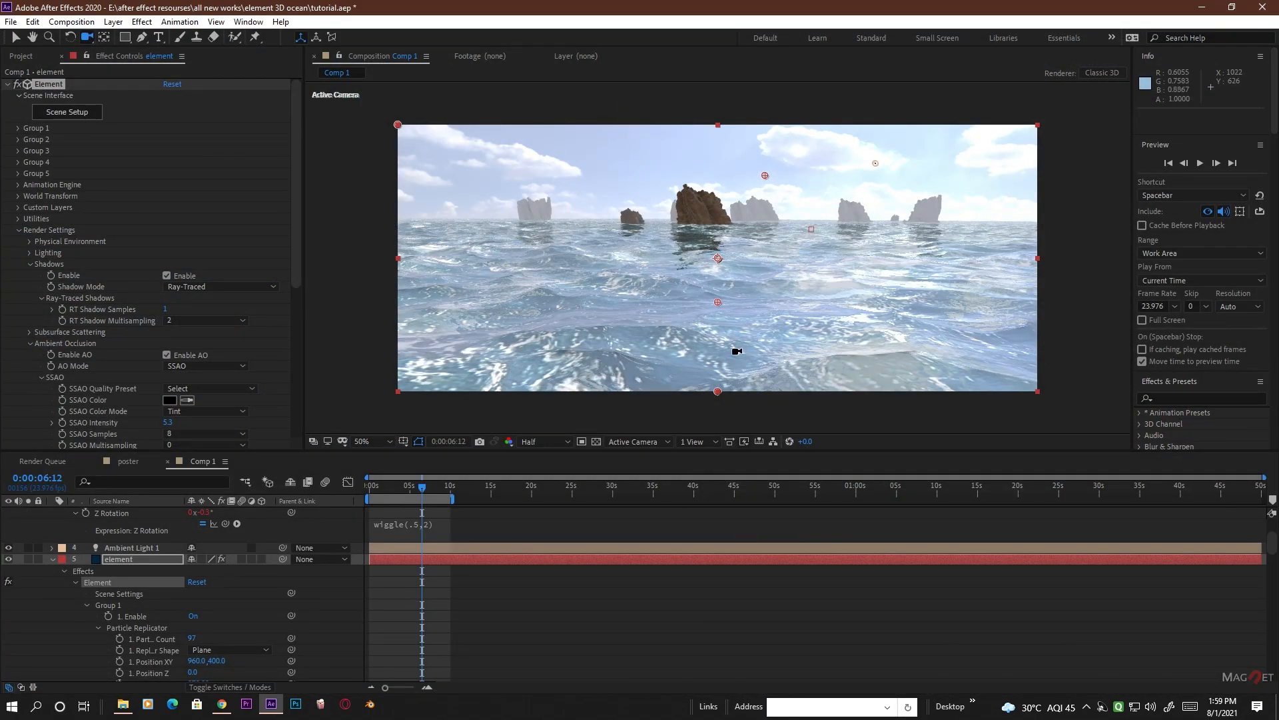
{"action": "left_click", "coordinate": [437, 489]}
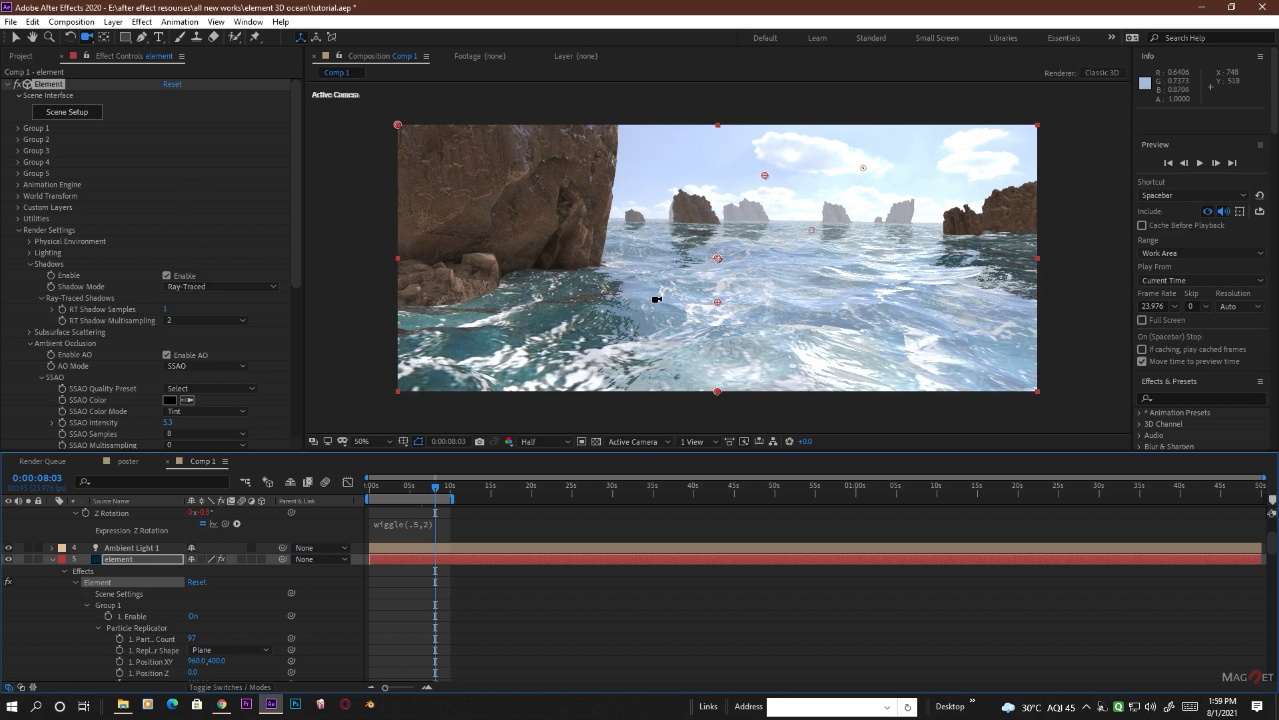
{"action": "left_click", "coordinate": [412, 493]}
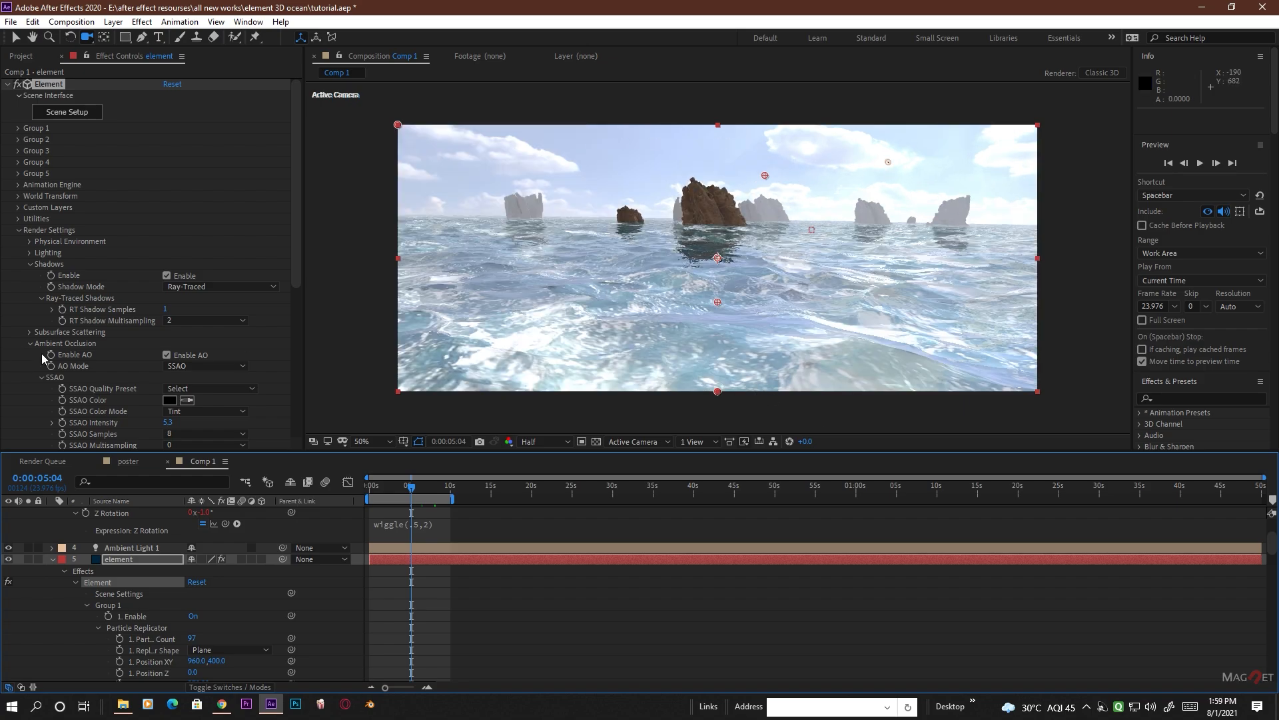
- Lower the Element fog opacity to 14% and set Group 2's particle count to 33
{"action": "scroll", "coordinate": [42, 357], "scroll_direction": "down", "scroll_amount": 8}
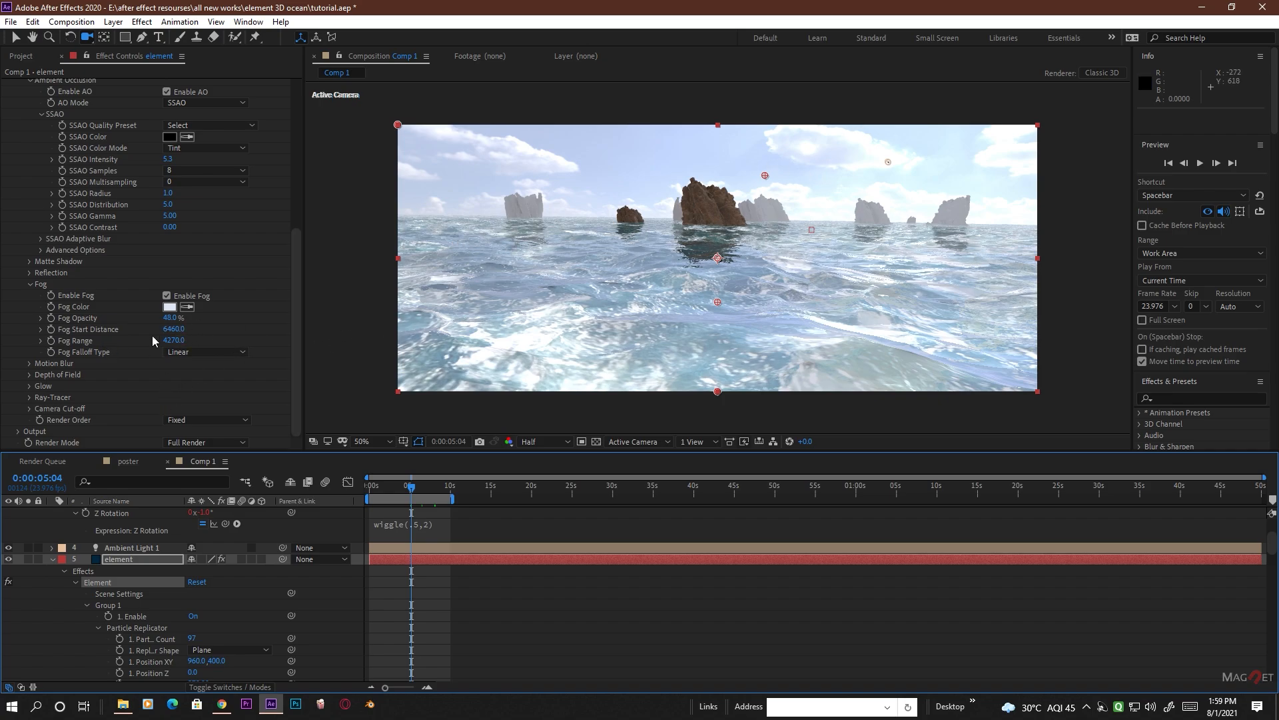
{"action": "left_click_drag", "start_coordinate": [172, 320], "coordinate": [169, 335]}
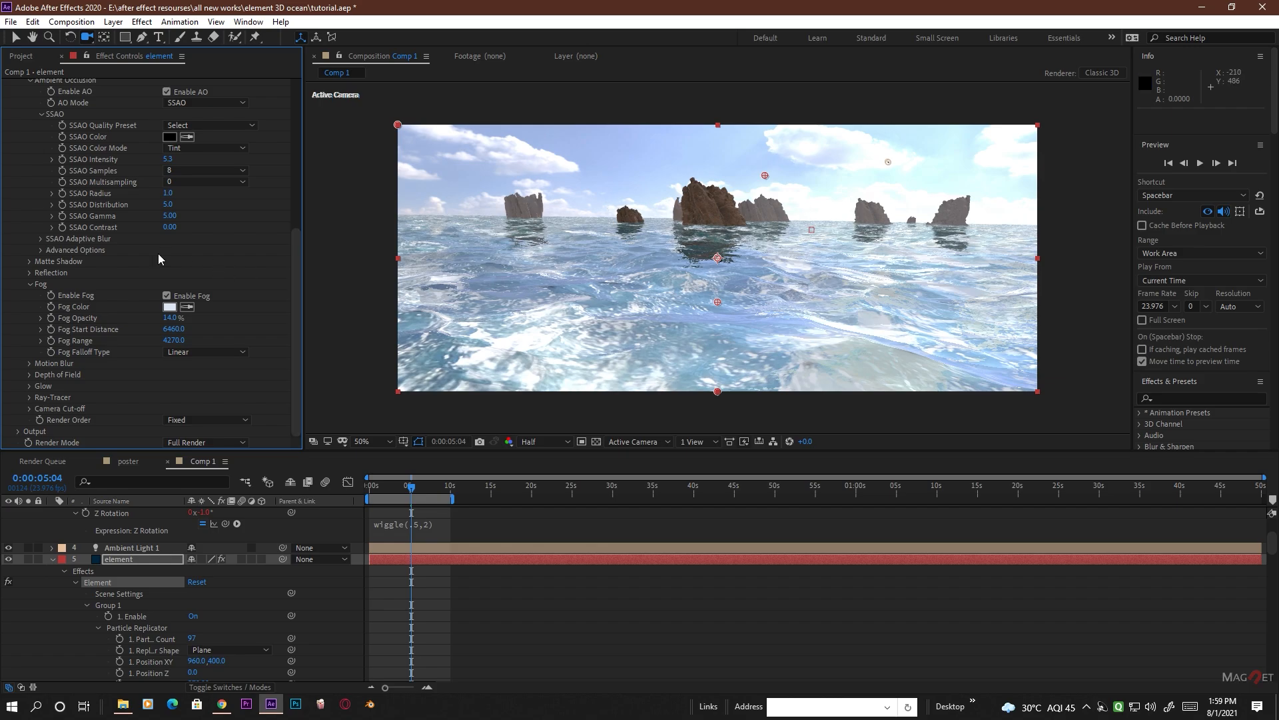
{"action": "scroll", "coordinate": [129, 219], "scroll_direction": "up", "scroll_amount": 8}
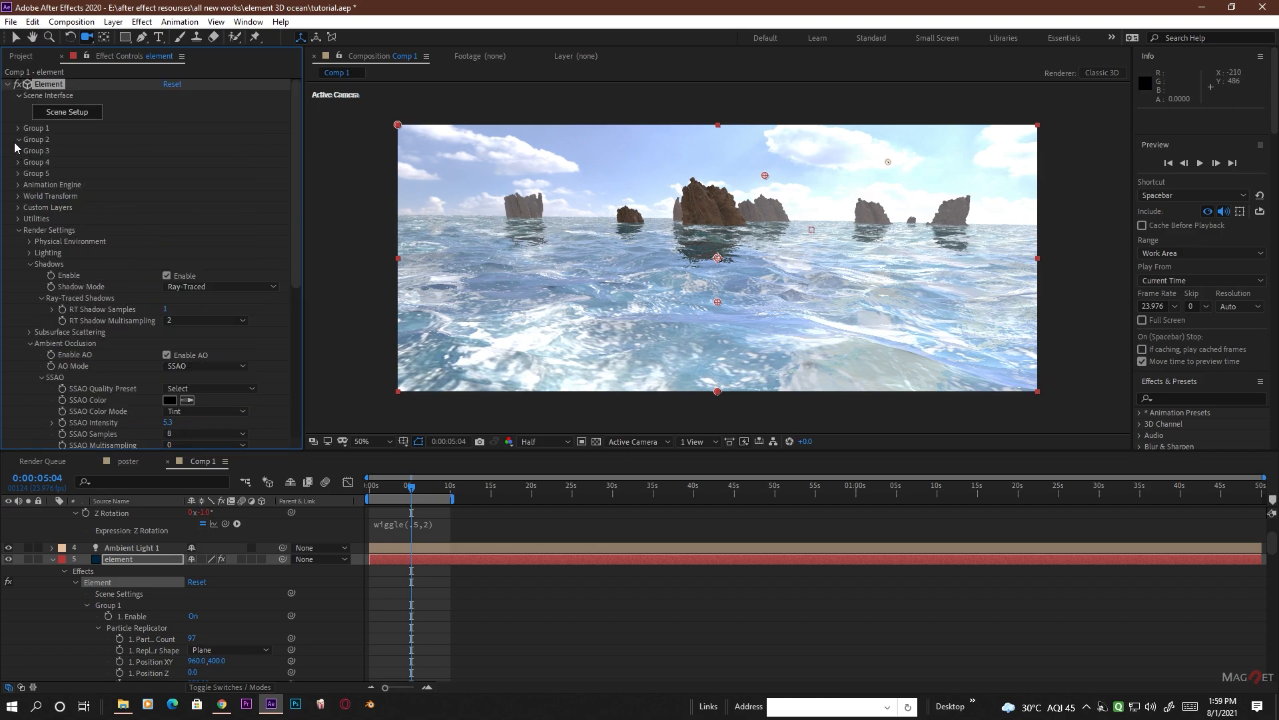
{"action": "scroll", "coordinate": [146, 139], "scroll_direction": "up", "scroll_amount": 1}
{"action": "left_click_drag", "start_coordinate": [168, 175], "coordinate": [184, 178]}
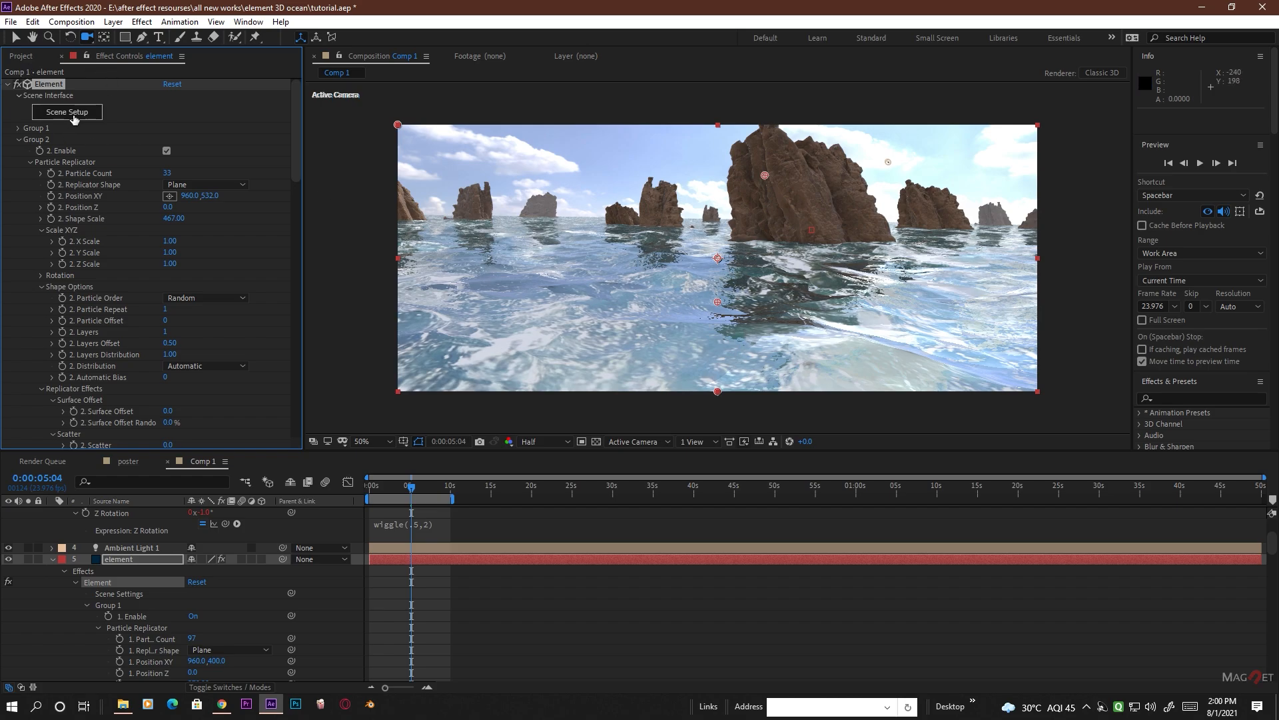
- In the scene setup, set the Normal Bump texture strength of the ocean material wire_007007007 to 5%
{"action": "left_click", "coordinate": [67, 112]}
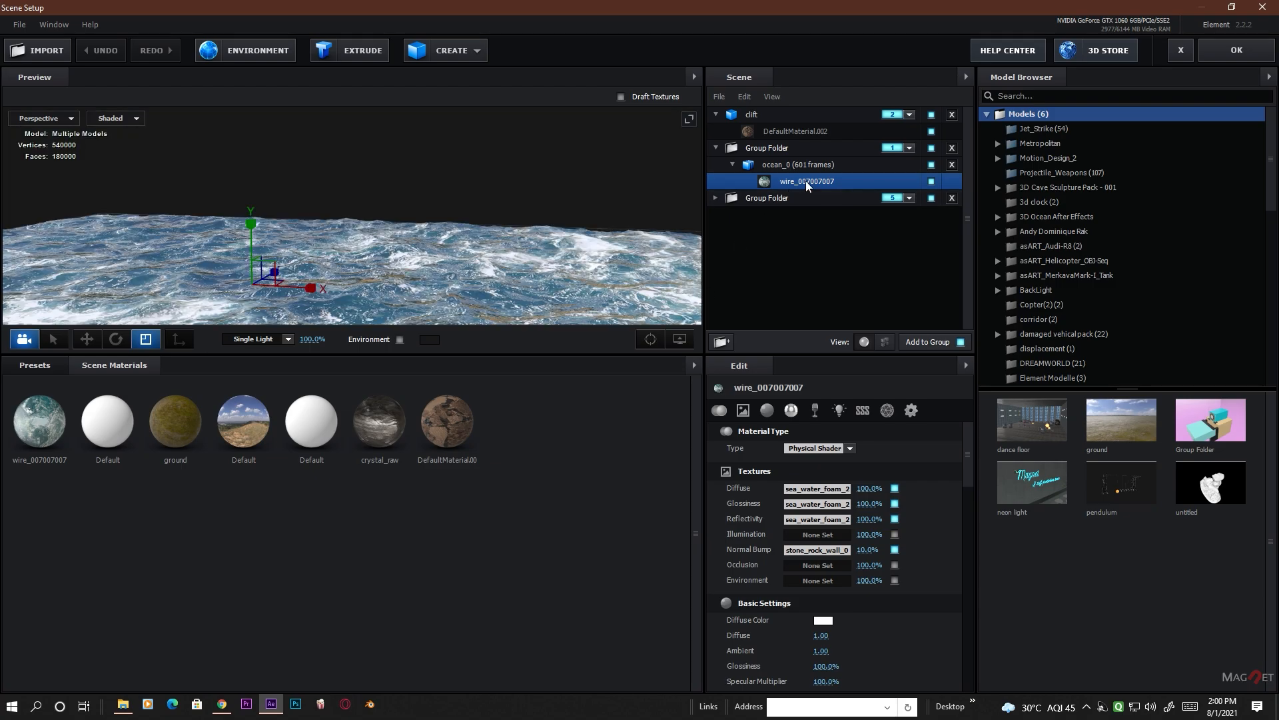
{"action": "left_click", "coordinate": [861, 551]}
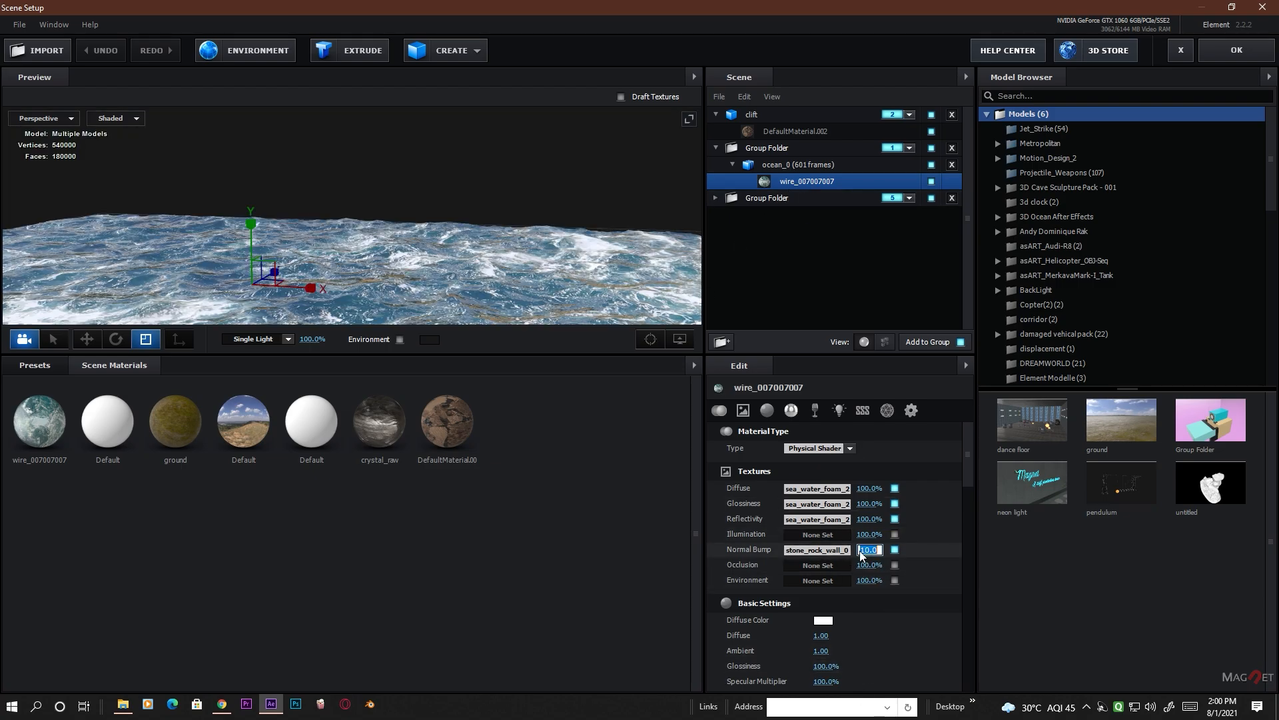
{"action": "type", "text": "5"}
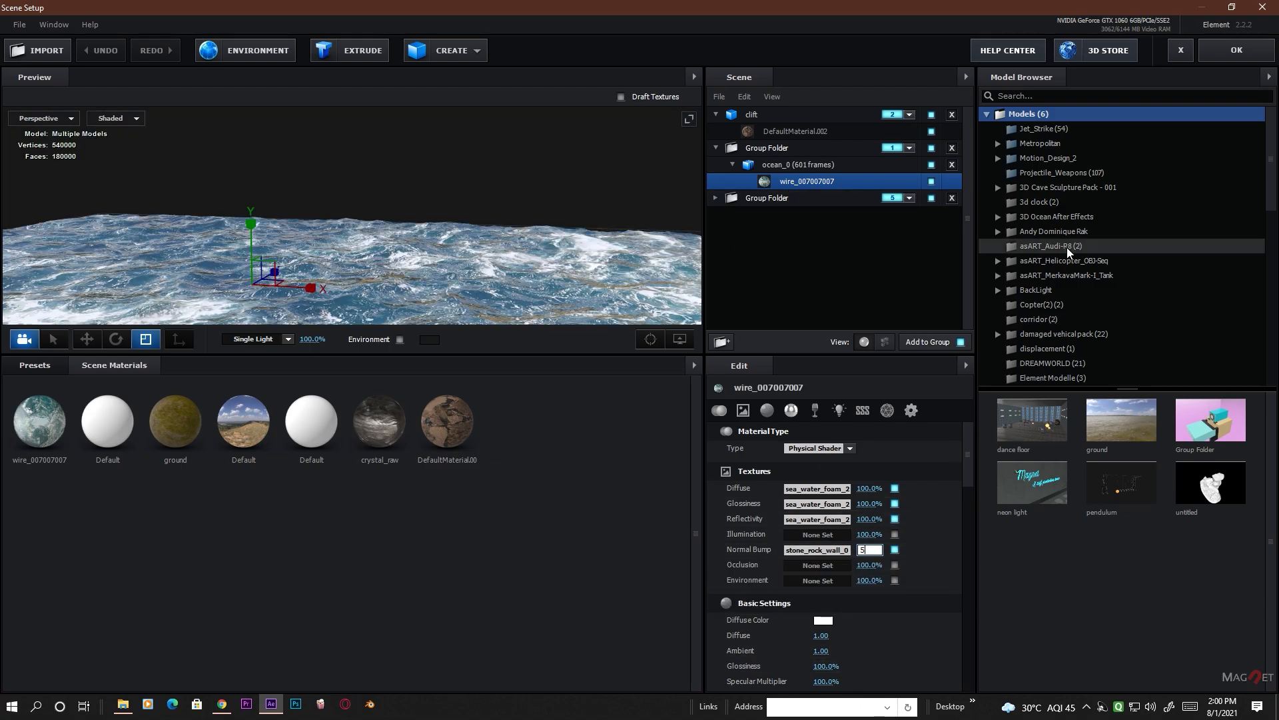
{"action": "left_click", "coordinate": [1243, 52]}
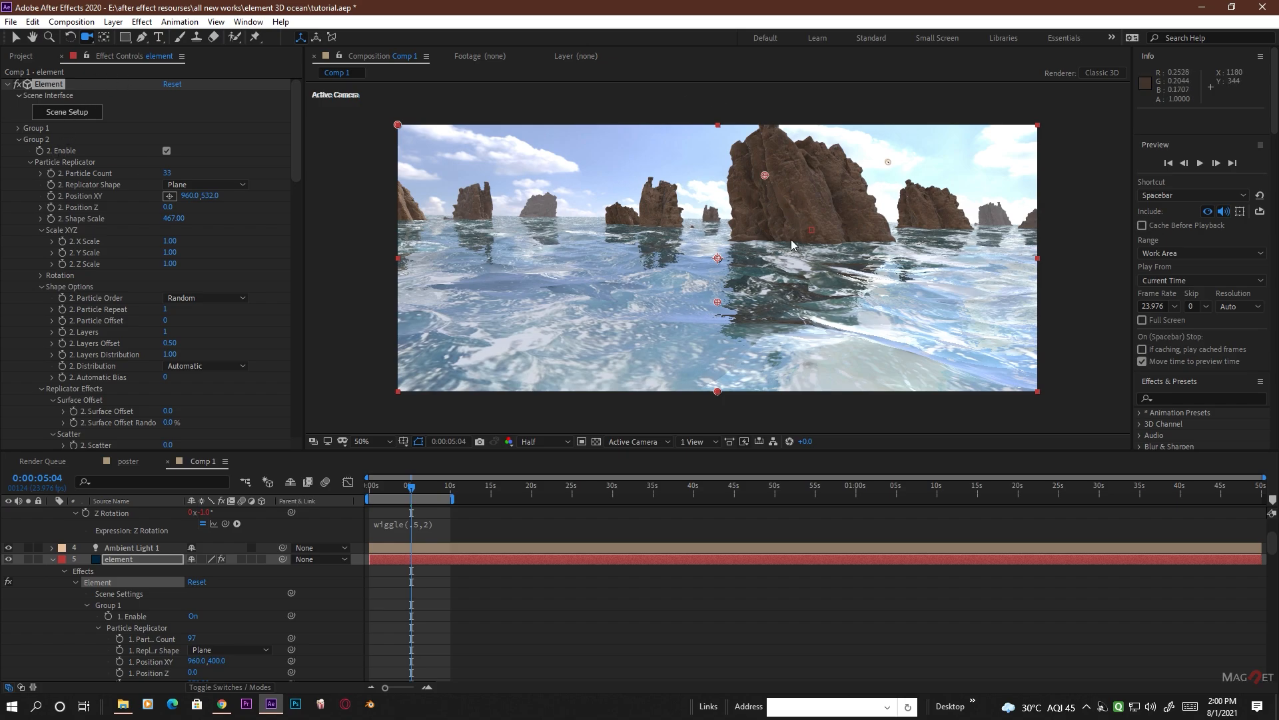
- Undo the last effect value change and orbit the camera to a wider view of the ocean with the cliffs more distant
{"action": "key", "text": "ctrl+z"}
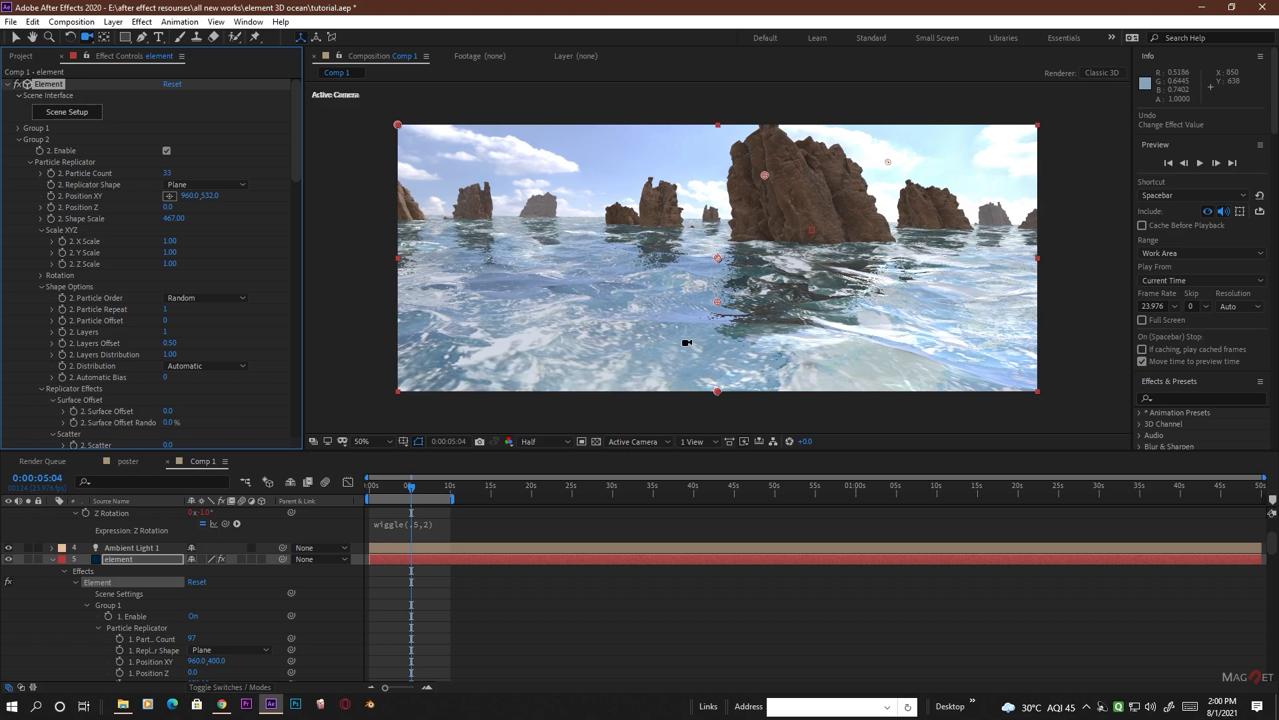
{"action": "left_click", "coordinate": [657, 307]}
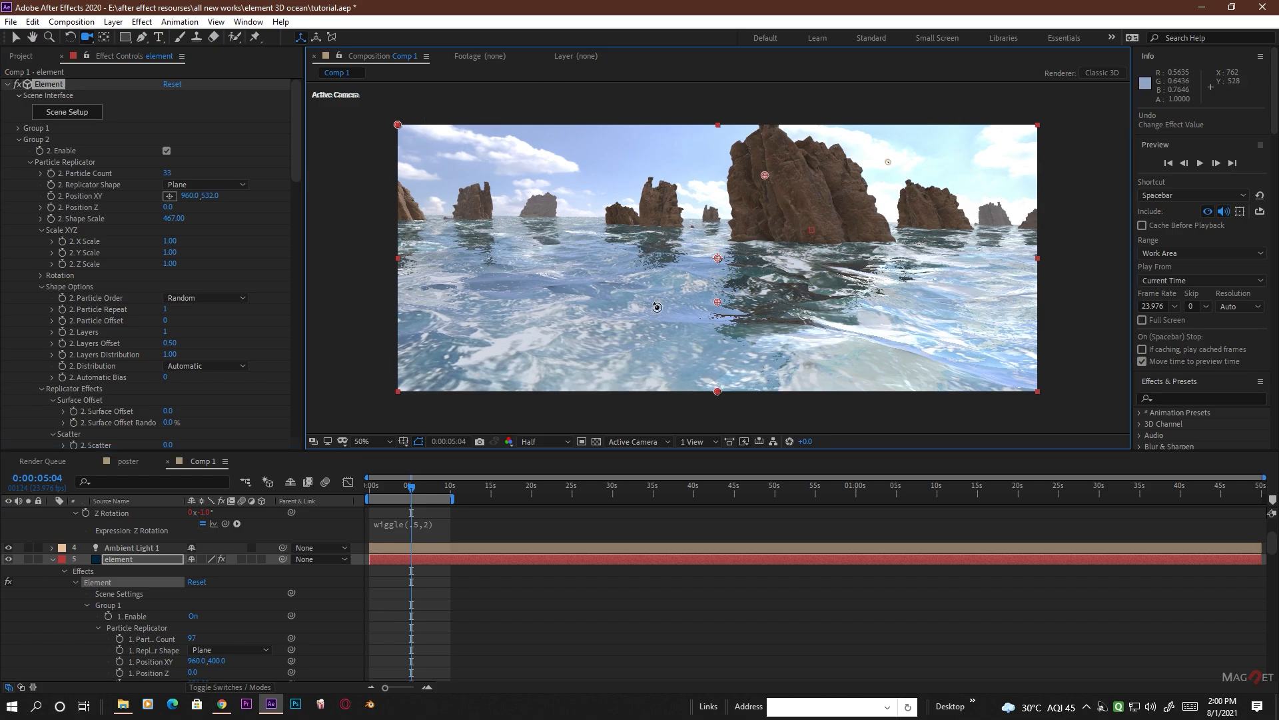
{"action": "left_click_drag", "start_coordinate": [657, 307], "coordinate": [753, 255]}
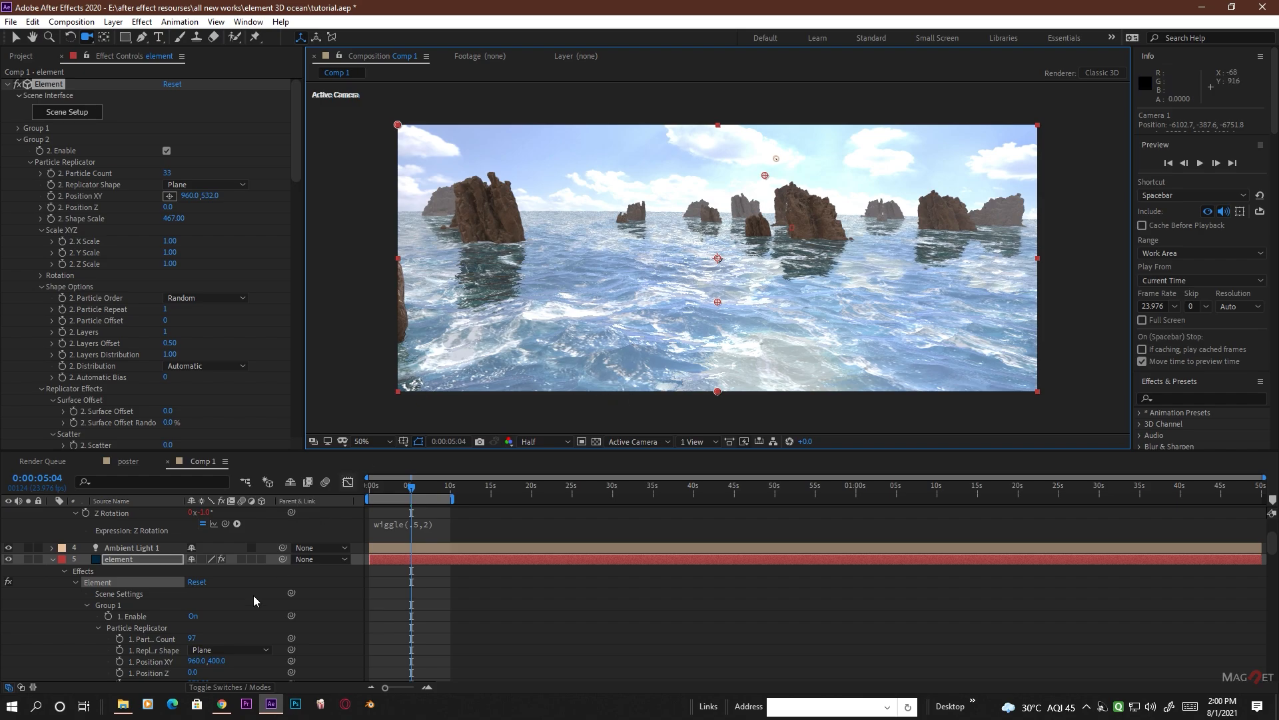
- Examine the sunset ocean reference video in the poster composition up to 0:00:19:10, and return to Comp 1
{"action": "left_click", "coordinate": [128, 461]}
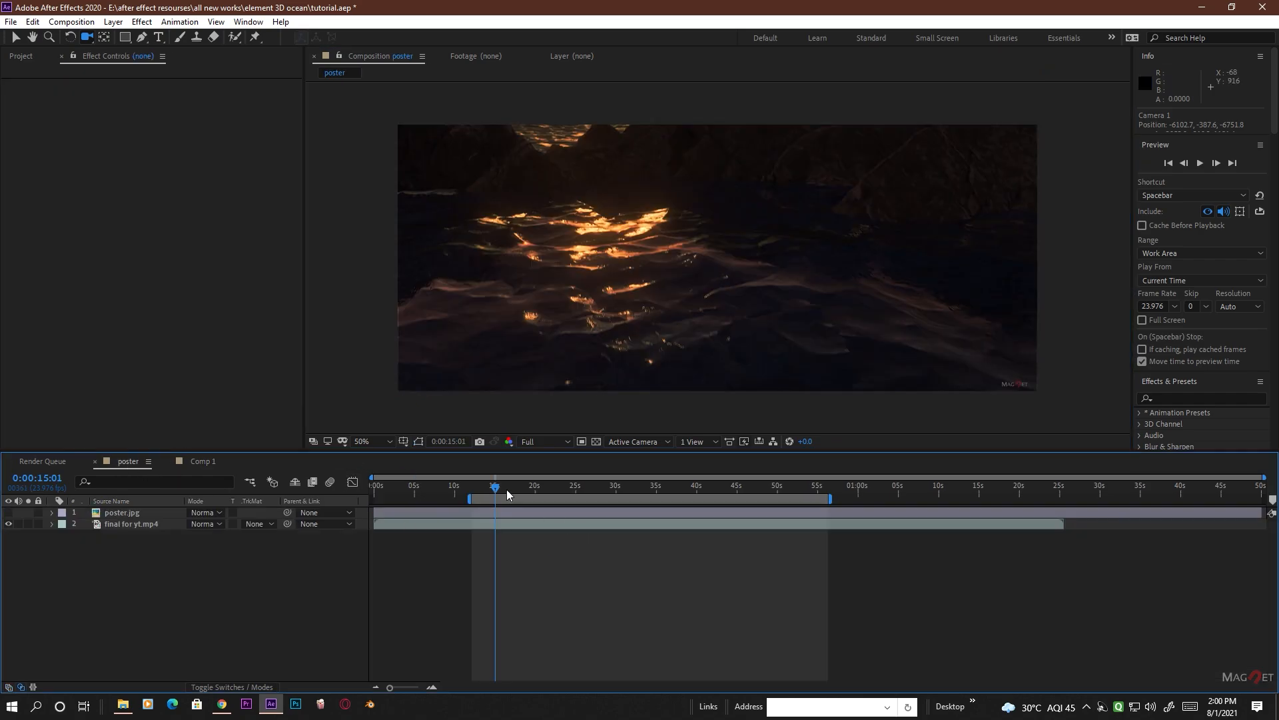
{"action": "left_click_drag", "start_coordinate": [496, 490], "coordinate": [527, 498]}
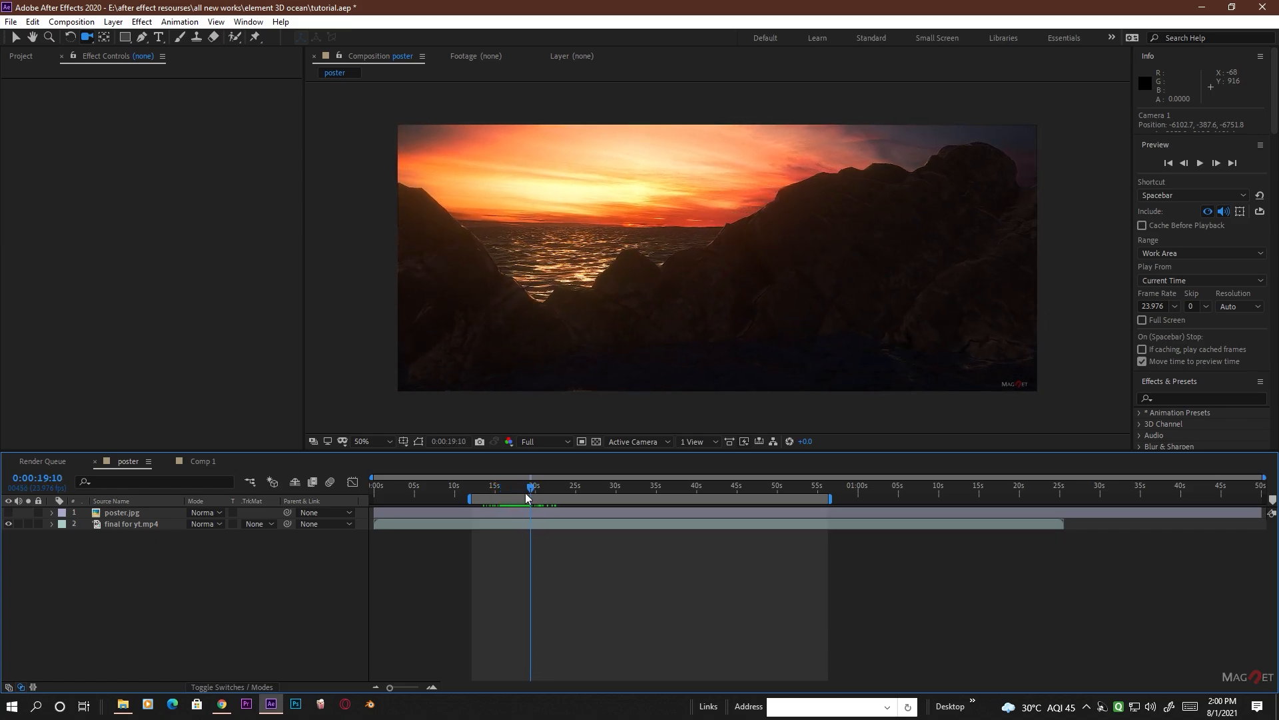
{"action": "left_click", "coordinate": [203, 461]}
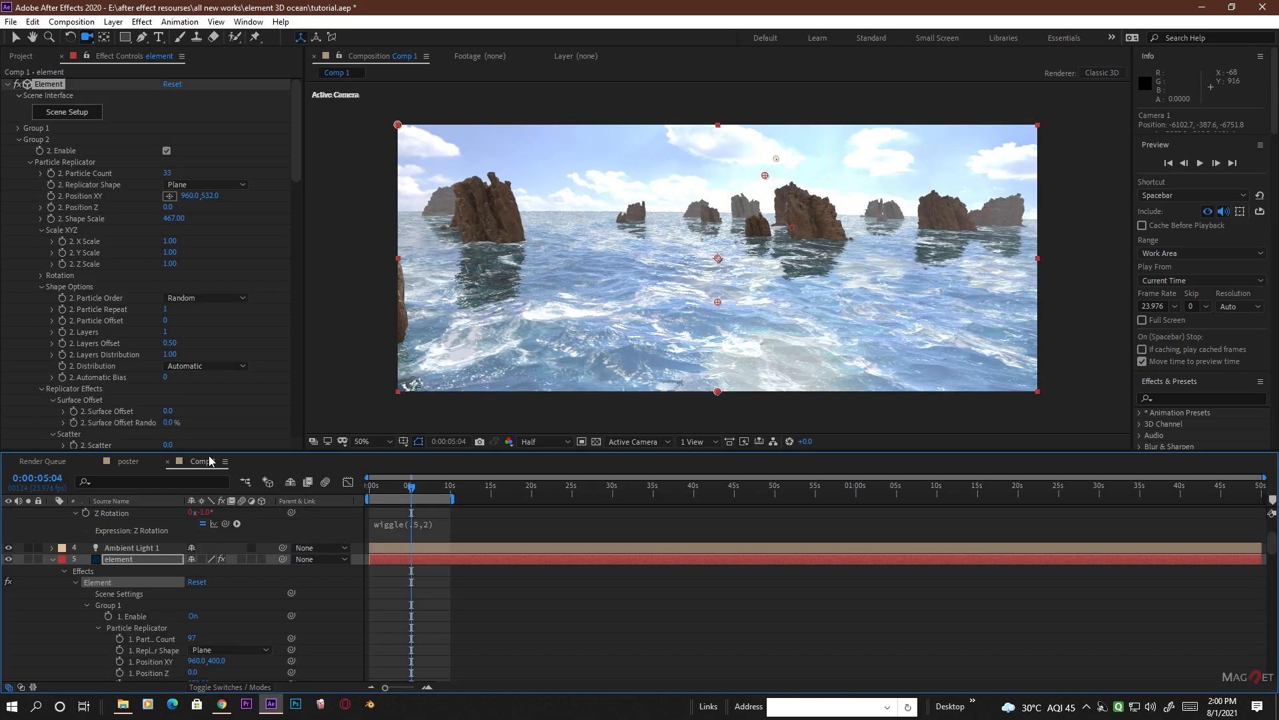
- Preview the silent-ocean-sunset-4k_1551643676.jpg footage from the project and inspect its sky and water colours
{"action": "left_click", "coordinate": [22, 57]}
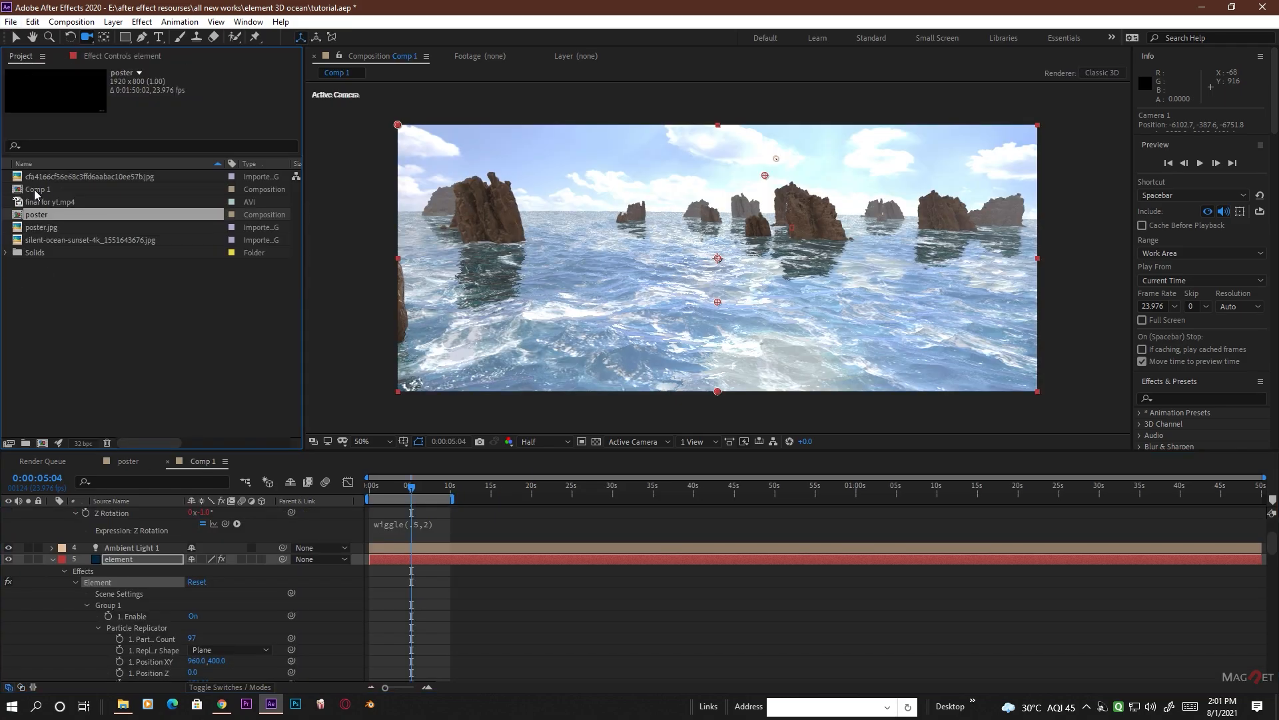
{"action": "left_click", "coordinate": [50, 178]}
{"action": "left_click", "coordinate": [43, 241]}
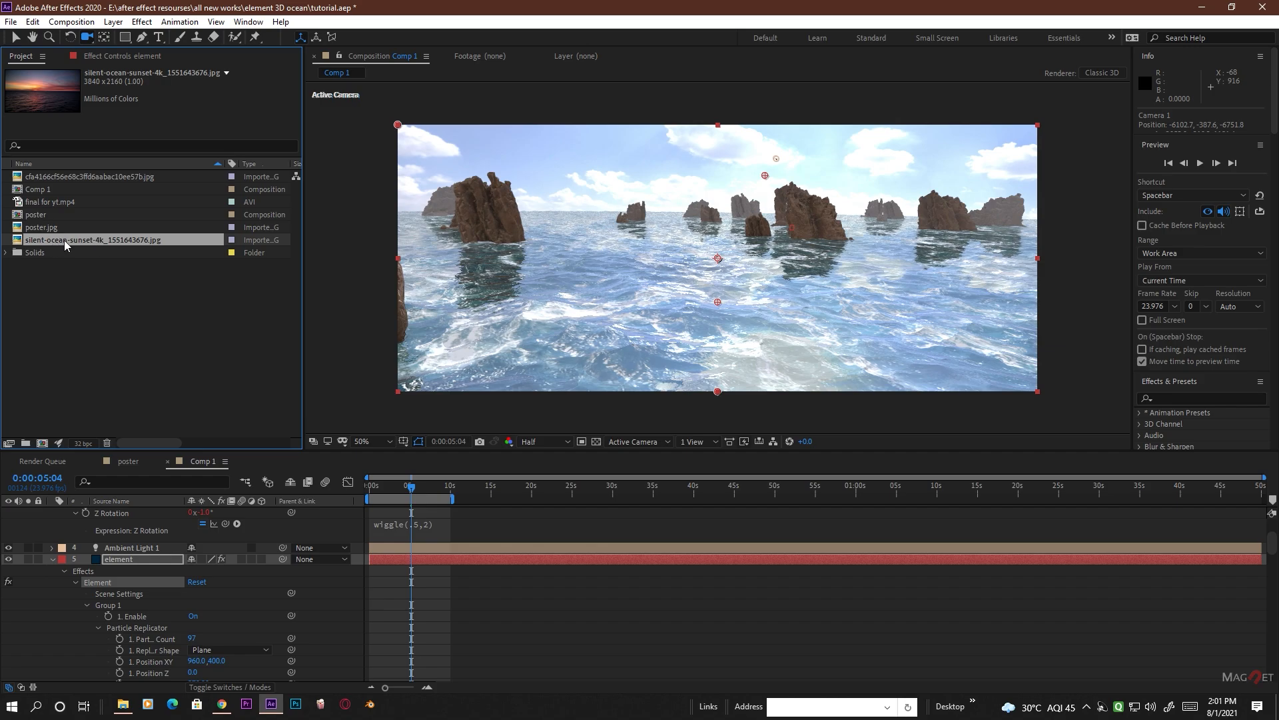
{"action": "double_click", "coordinate": [66, 241]}
{"action": "scroll", "coordinate": [641, 310], "scroll_direction": "down", "scroll_amount": 1}
{"action": "scroll", "coordinate": [654, 310], "scroll_direction": "up", "scroll_amount": 1}
{"action": "scroll", "coordinate": [654, 310], "scroll_direction": "down", "scroll_amount": 3}
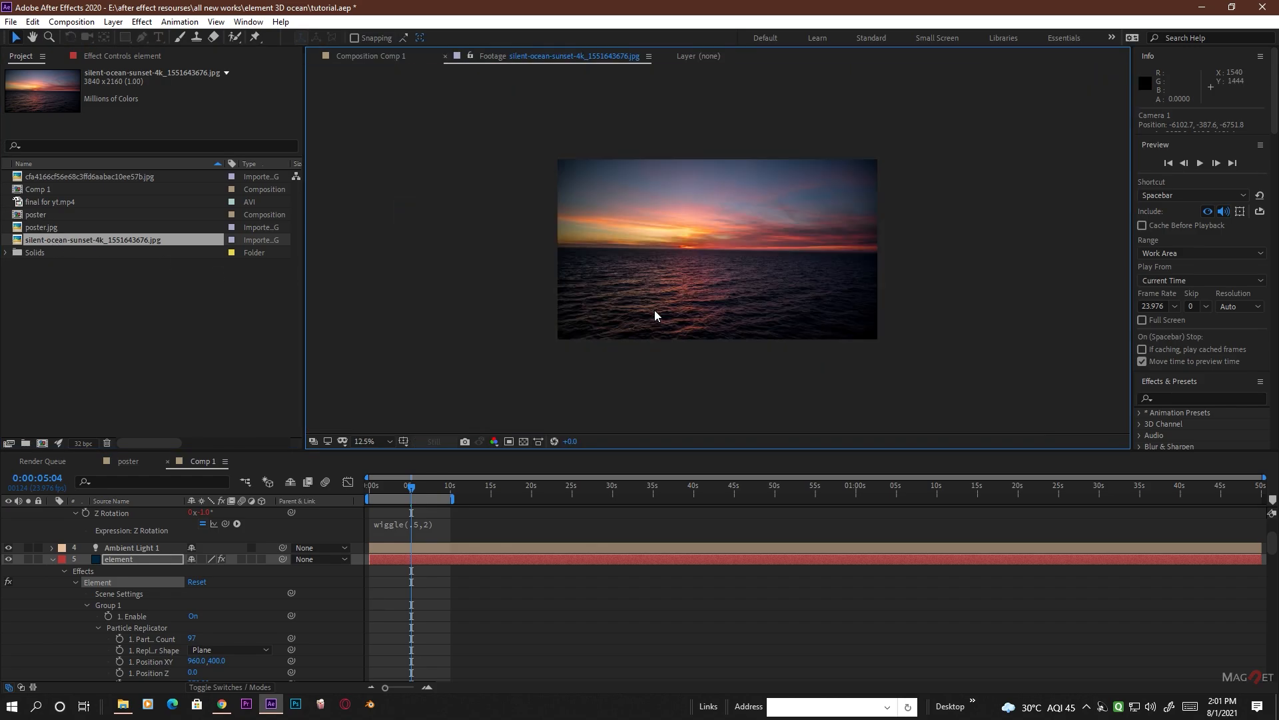
{"action": "scroll", "coordinate": [682, 329], "scroll_direction": "up", "scroll_amount": 3}
{"action": "scroll", "coordinate": [586, 238], "scroll_direction": "down", "scroll_amount": 2}
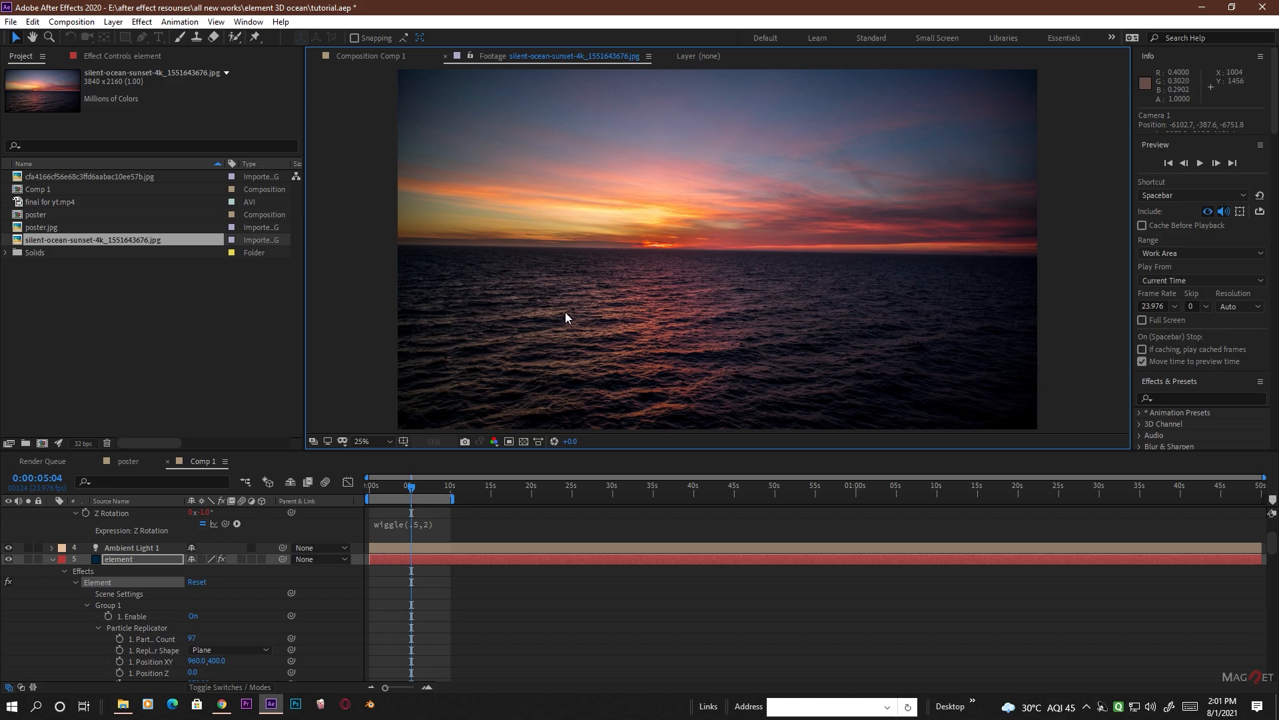
- Collapse the expanded layer properties and add silent-ocean-sunset-4k_1551643676.jpg to Comp 1 beneath the element layer
{"action": "left_click", "coordinate": [104, 58]}
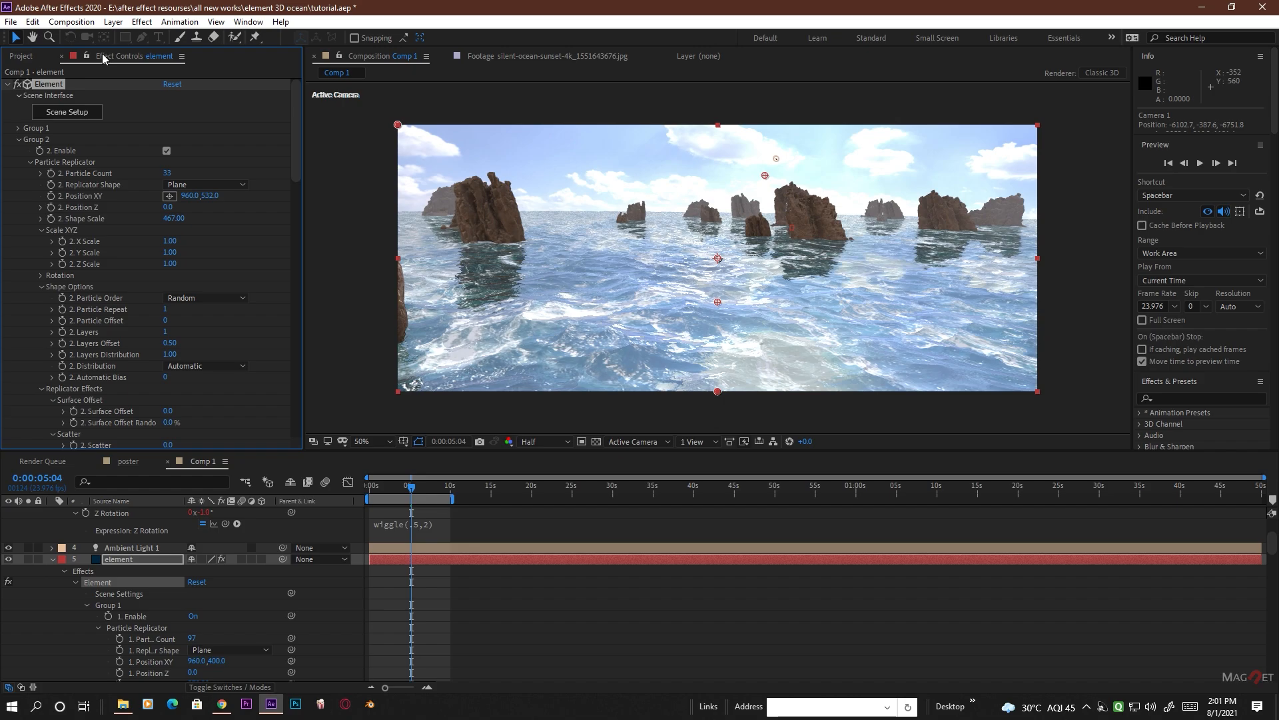
{"action": "left_click", "coordinate": [22, 57]}
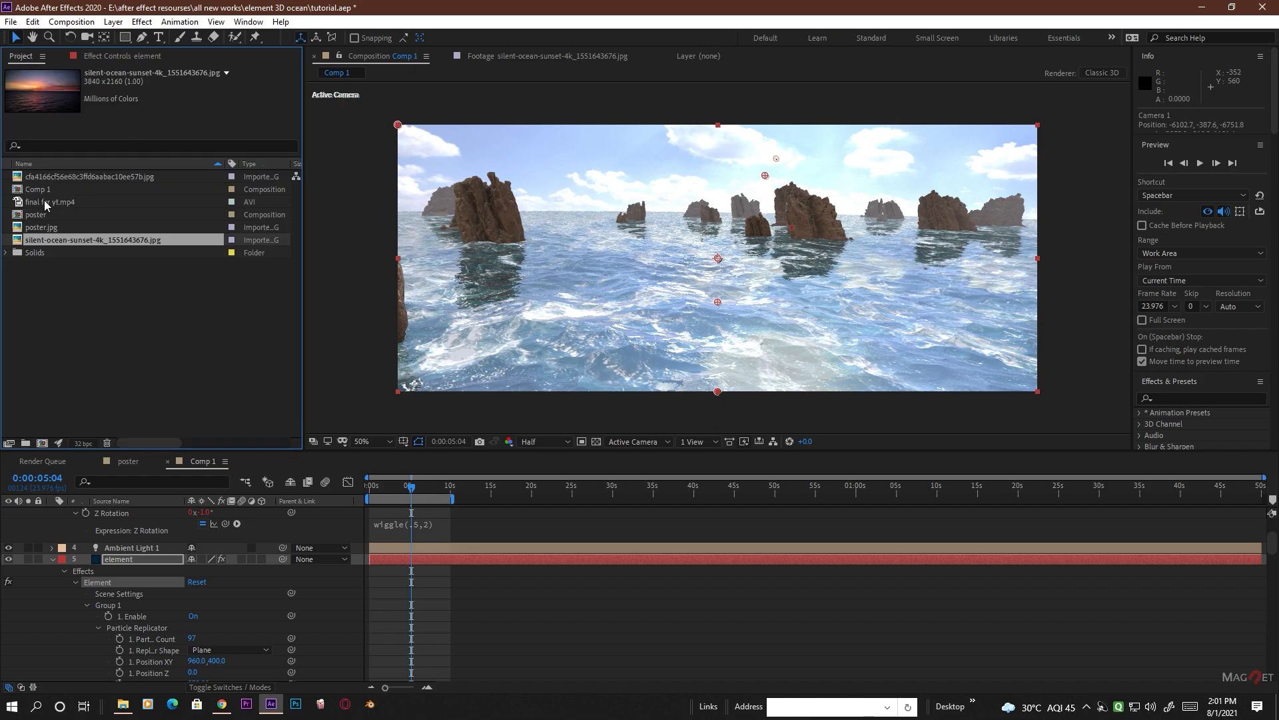
{"action": "left_click", "coordinate": [52, 559]}
{"action": "left_click", "coordinate": [52, 558]}
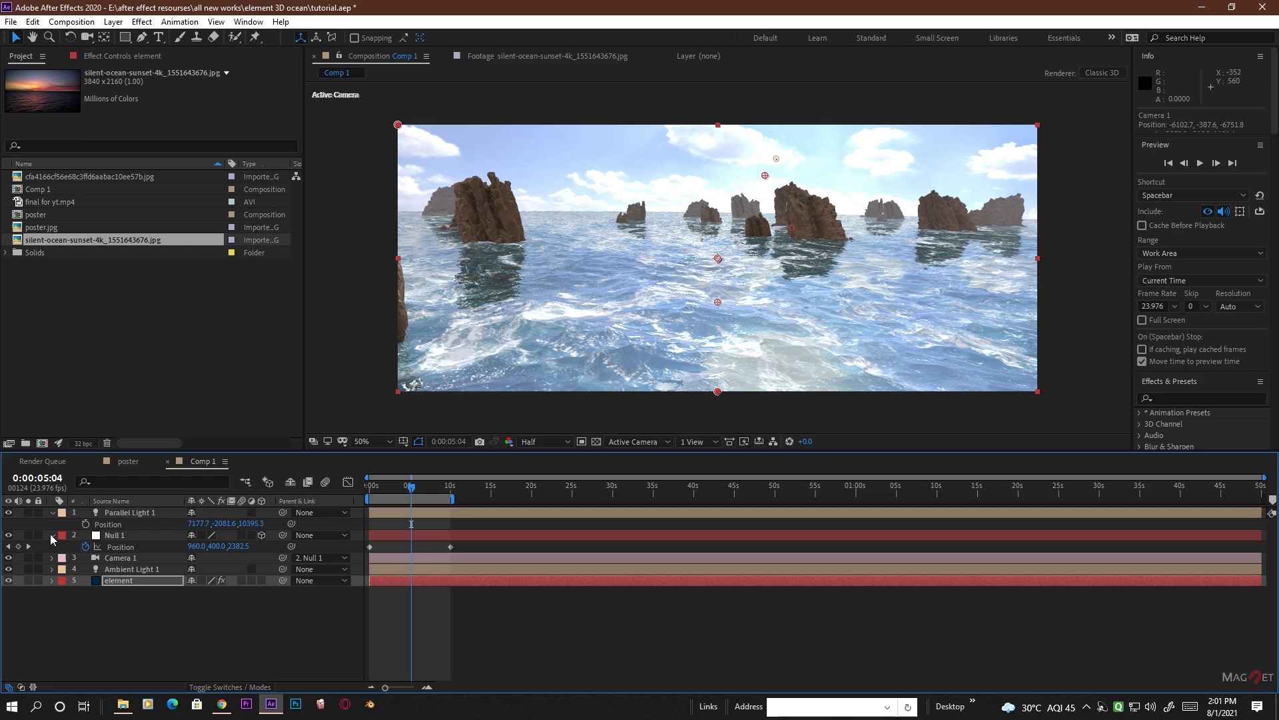
{"action": "left_click", "coordinate": [53, 535]}
{"action": "left_click", "coordinate": [53, 513]}
{"action": "left_click_drag", "start_coordinate": [52, 245], "coordinate": [121, 610]}
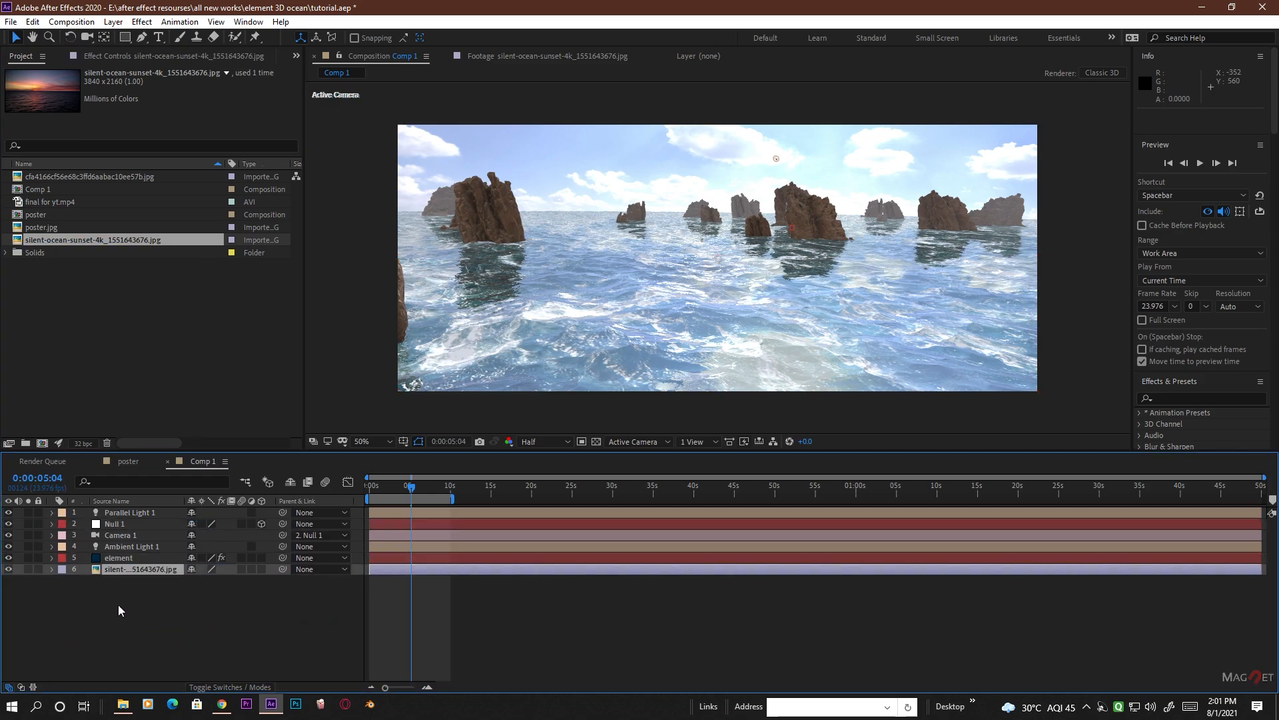
- In the element layer's Element effect, assign silent-ocean-sunset-4k_1551643676.jpg to Layer 1 of the Custom Texture Maps
{"action": "left_click", "coordinate": [125, 560]}
{"action": "left_click", "coordinate": [110, 57]}
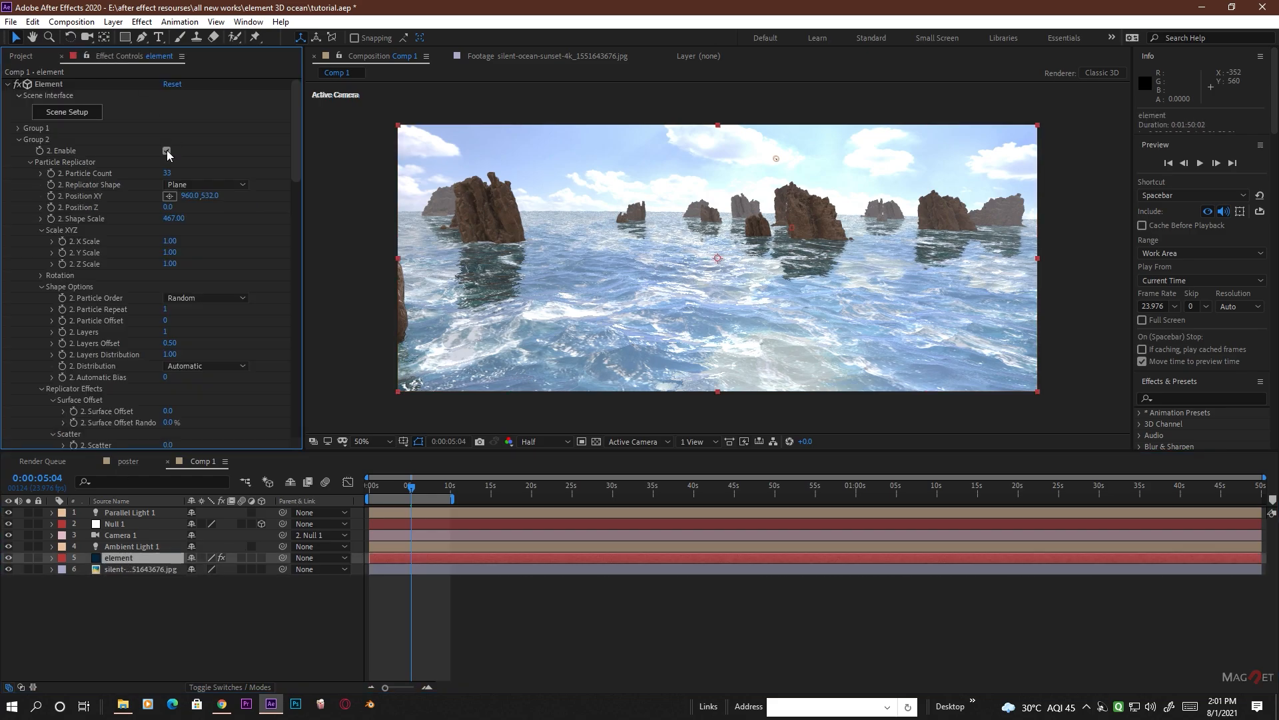
{"action": "left_click", "coordinate": [18, 139]}
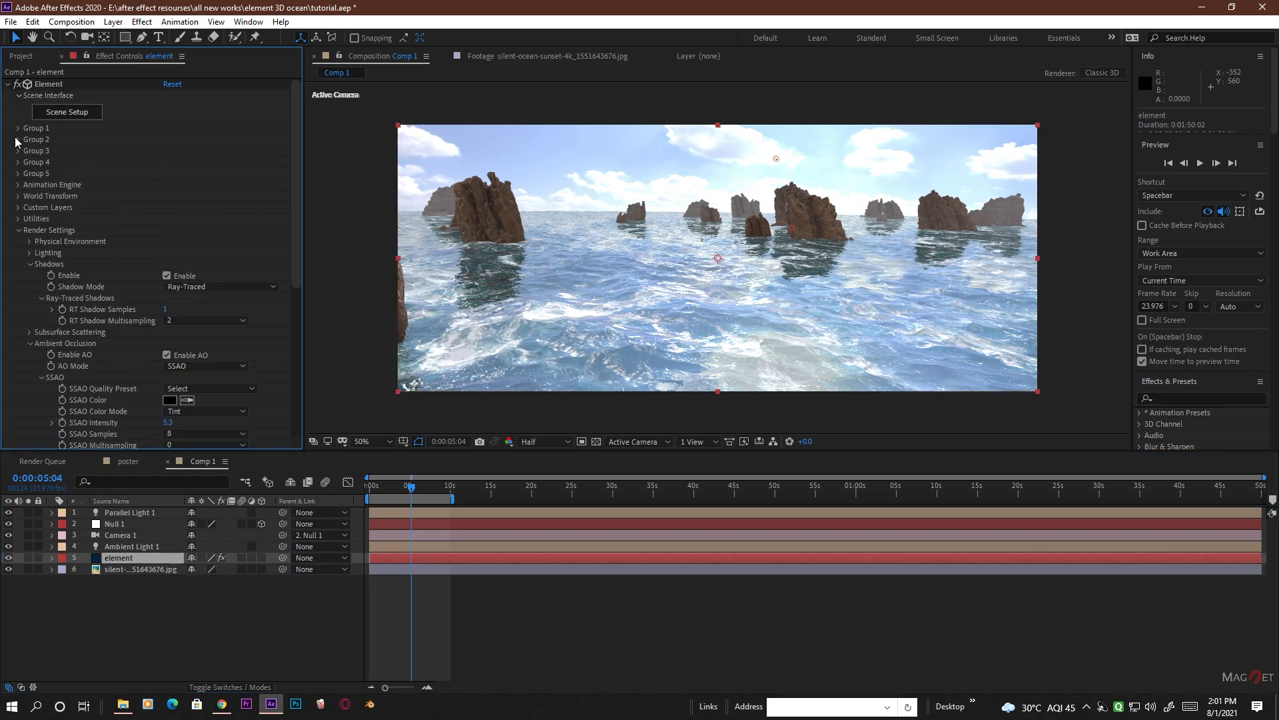
{"action": "left_click", "coordinate": [19, 230]}
{"action": "left_click", "coordinate": [18, 207]}
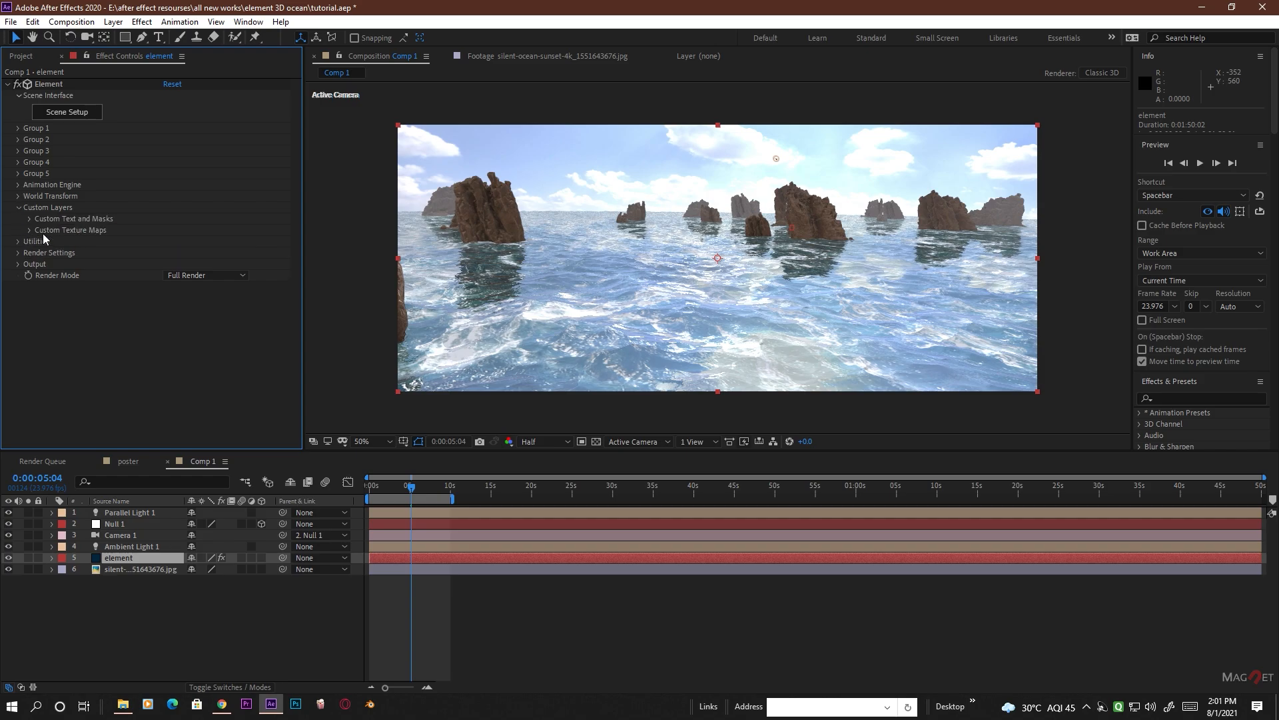
{"action": "left_click", "coordinate": [28, 230]}
{"action": "left_click", "coordinate": [194, 216]}
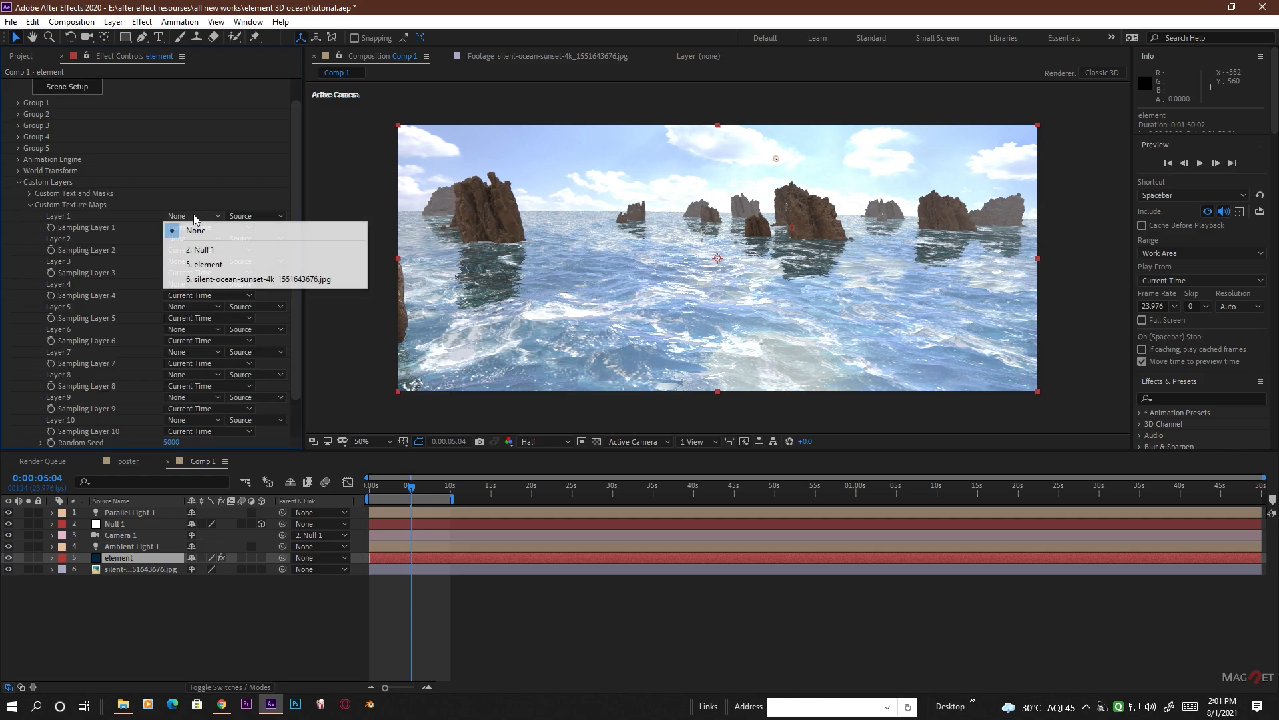
{"action": "left_click", "coordinate": [240, 278]}
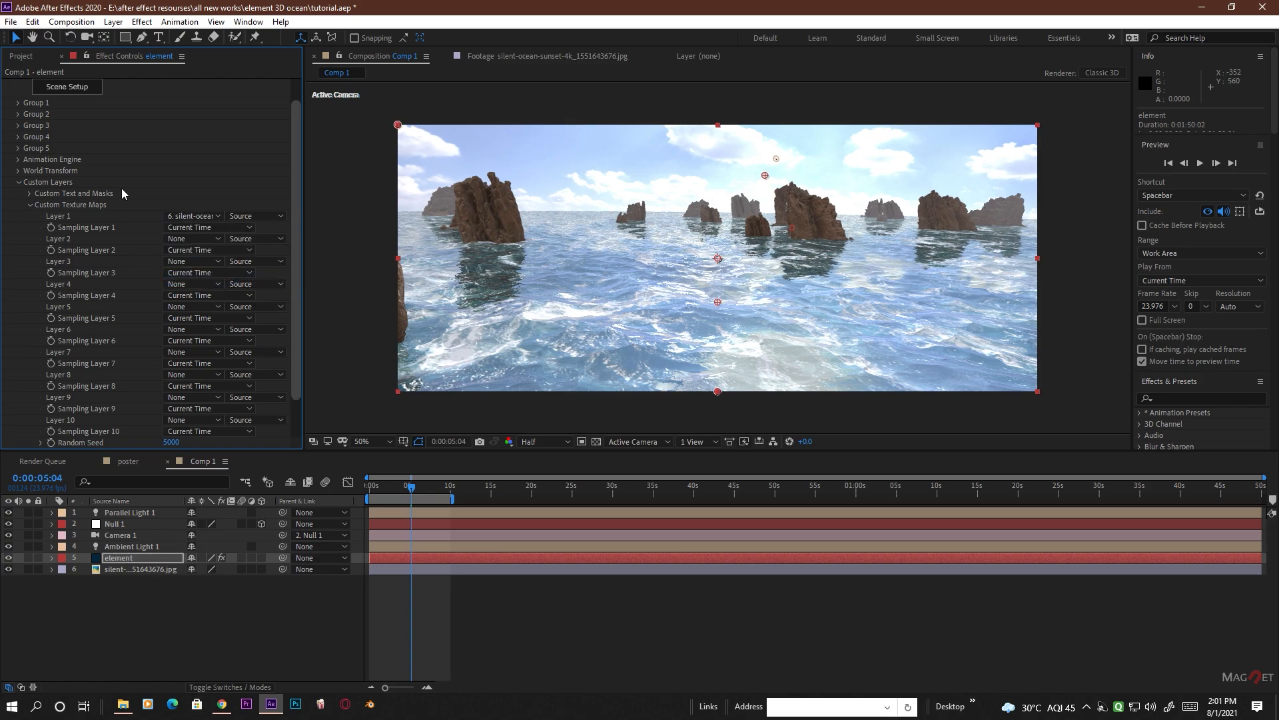
- In the scene setup, apply the blue_glass material from the Pro_Shaders_2 Translucent presets to the ocean_0 model
{"action": "scroll", "coordinate": [176, 163], "scroll_direction": "up", "scroll_amount": 1}
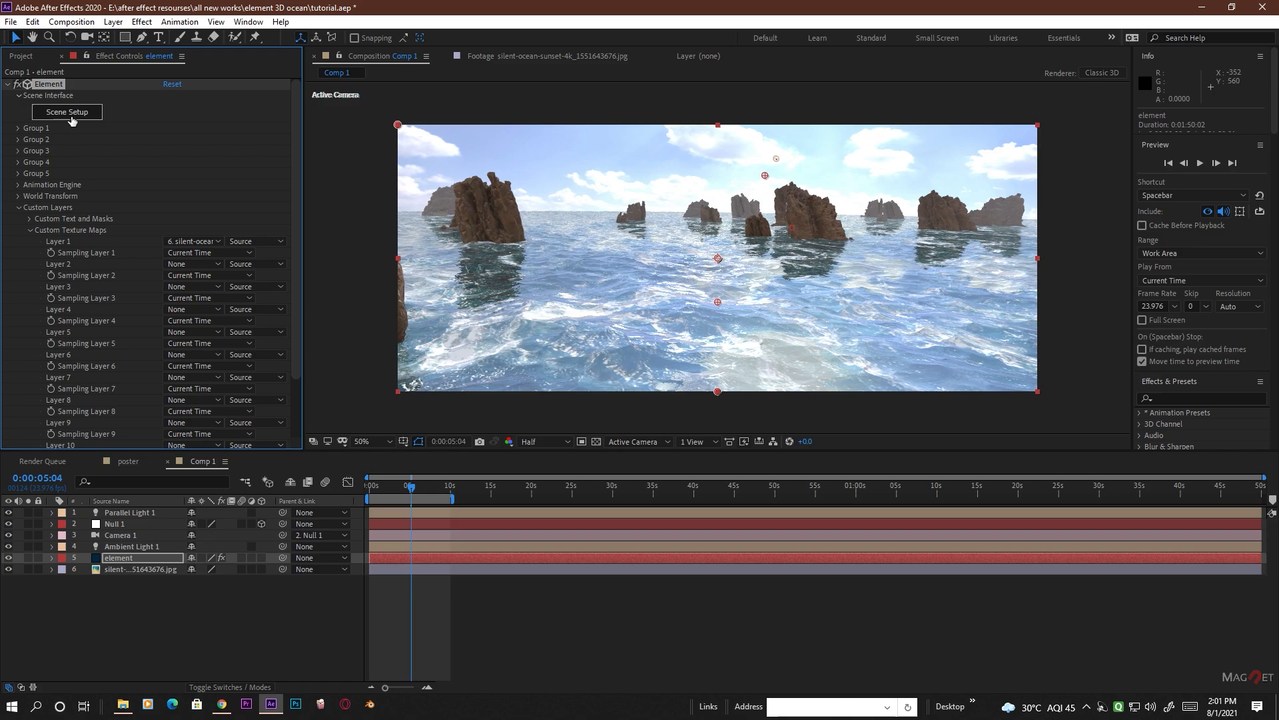
{"action": "left_click", "coordinate": [68, 112]}
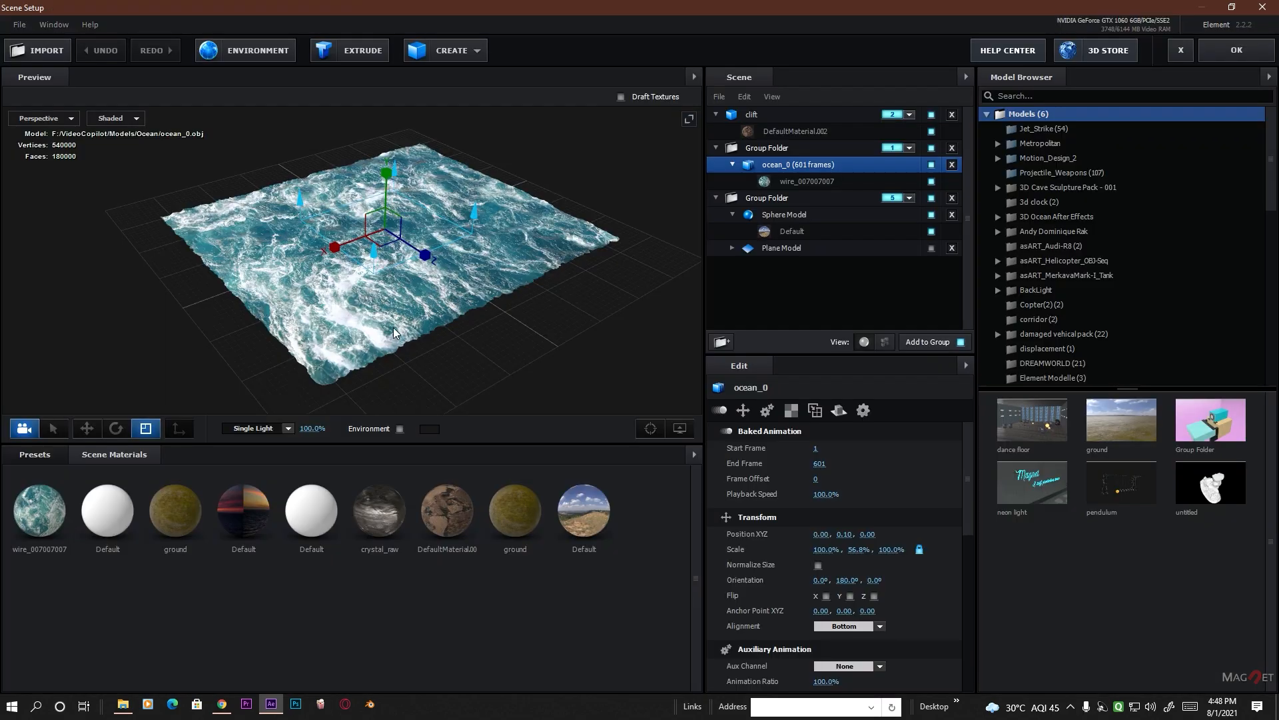
{"action": "scroll", "coordinate": [394, 332], "scroll_direction": "up", "scroll_amount": 3}
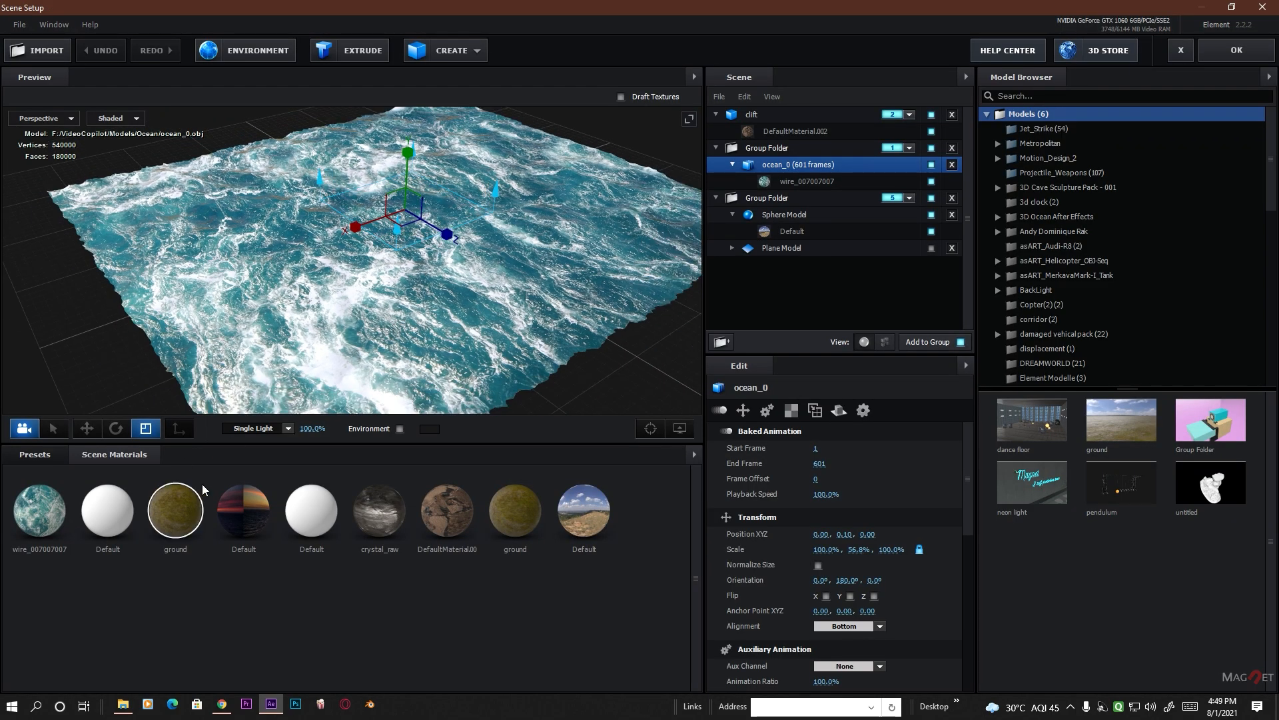
{"action": "left_click", "coordinate": [46, 460]}
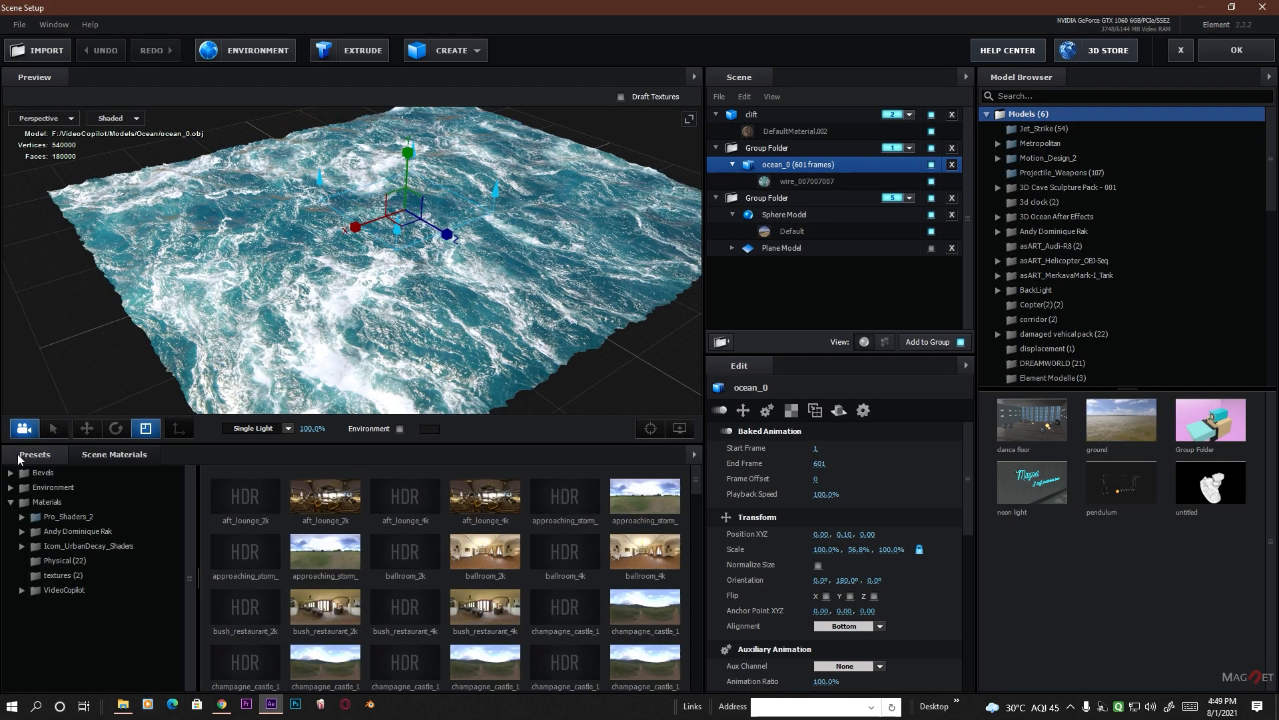
{"action": "double_click", "coordinate": [86, 518]}
{"action": "scroll", "coordinate": [100, 599], "scroll_direction": "down", "scroll_amount": 3}
{"action": "left_click", "coordinate": [106, 597]}
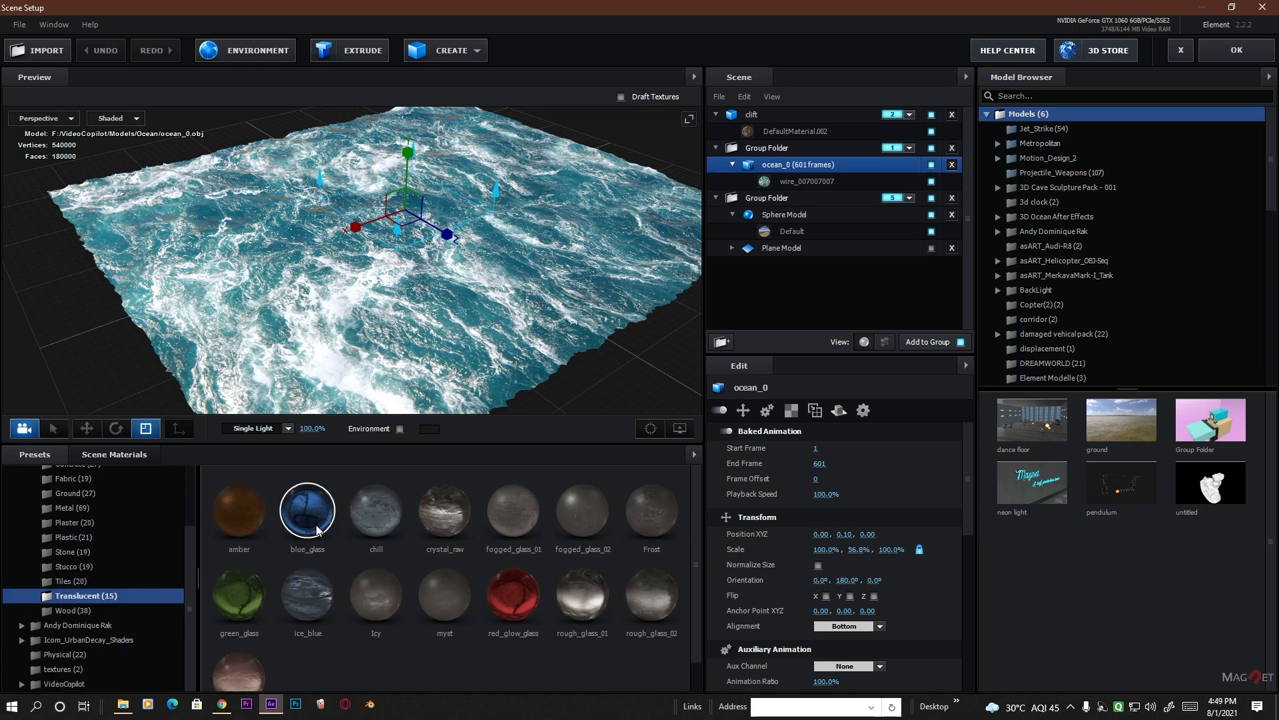
{"action": "left_click_drag", "start_coordinate": [306, 519], "coordinate": [430, 339]}
{"action": "scroll", "coordinate": [399, 347], "scroll_direction": "up", "scroll_amount": 4}
{"action": "left_click_drag", "start_coordinate": [353, 361], "coordinate": [431, 331]}
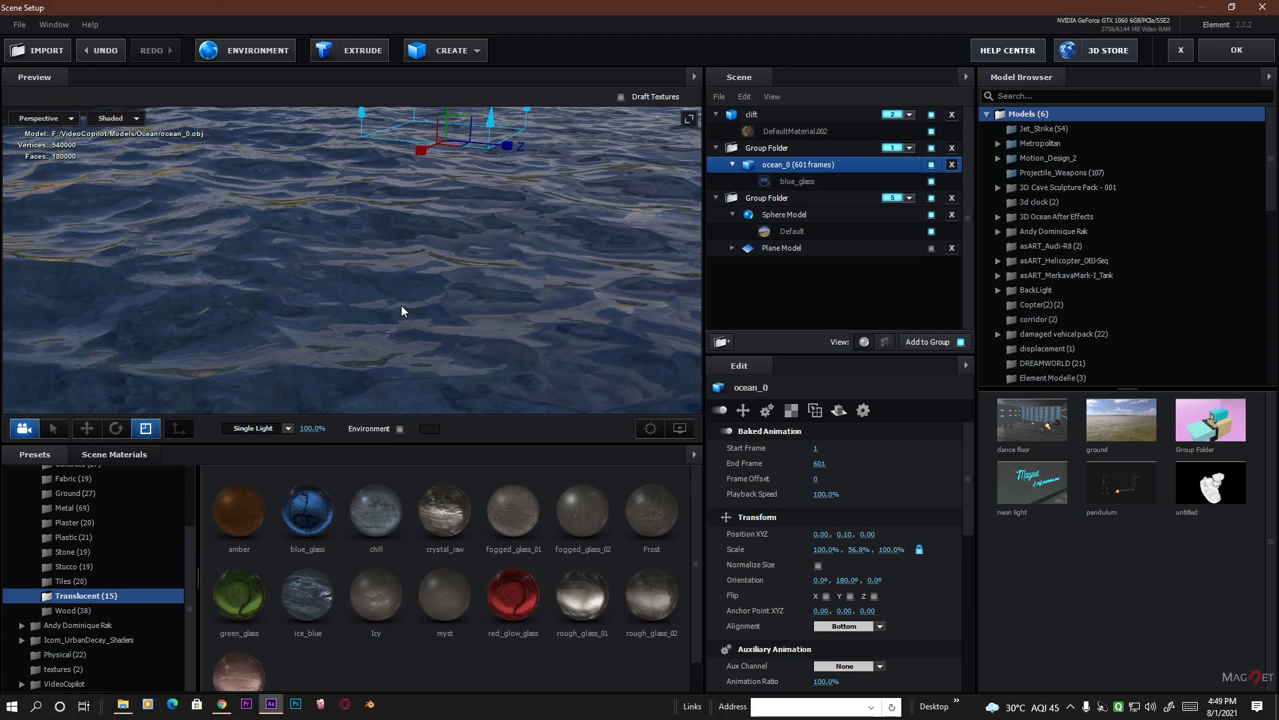
- Set the scene's environment texture to Custom Layer 1 and check the sunset reflections on the ocean
{"action": "scroll", "coordinate": [401, 309], "scroll_direction": "down", "scroll_amount": 4}
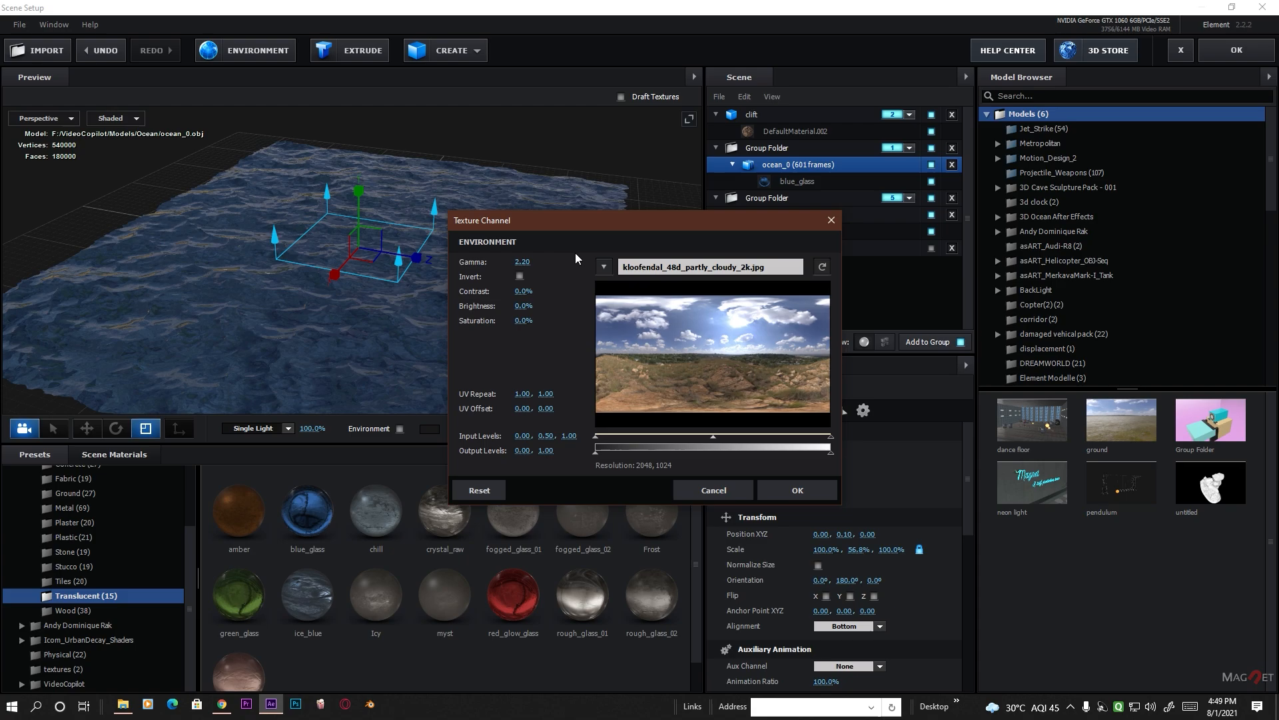
{"action": "left_click", "coordinate": [603, 267]}
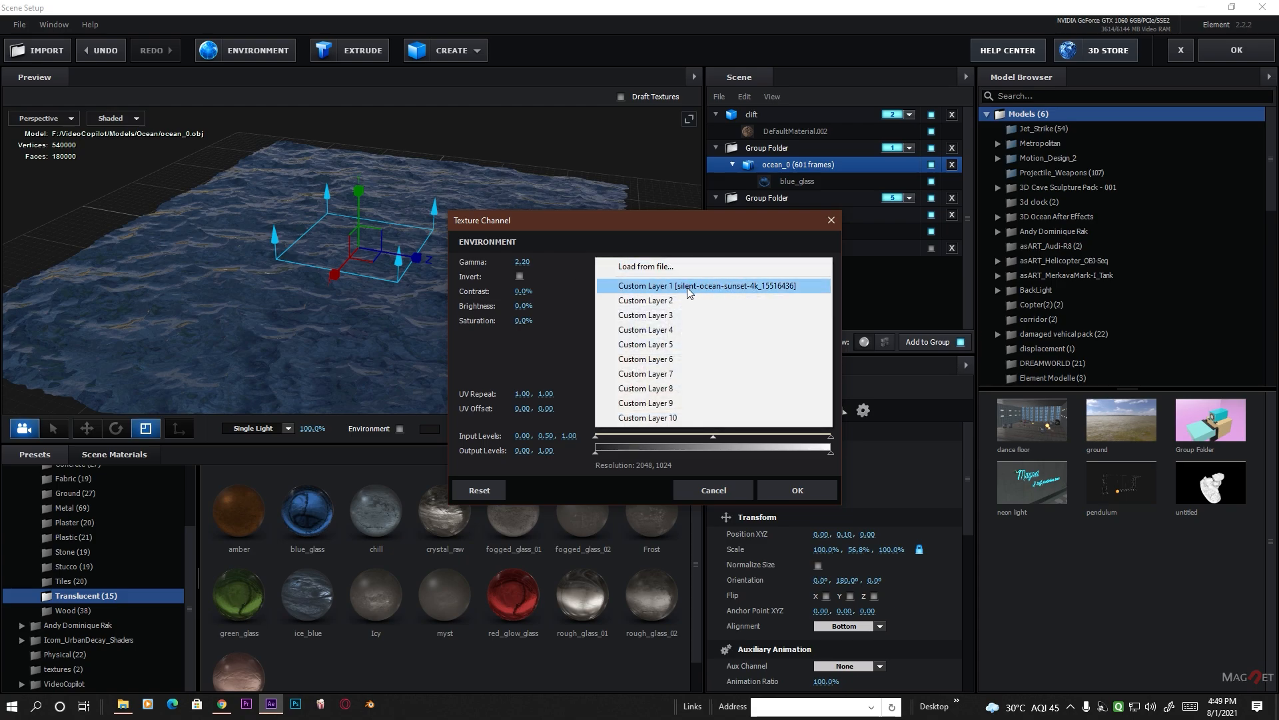
{"action": "left_click", "coordinate": [725, 288]}
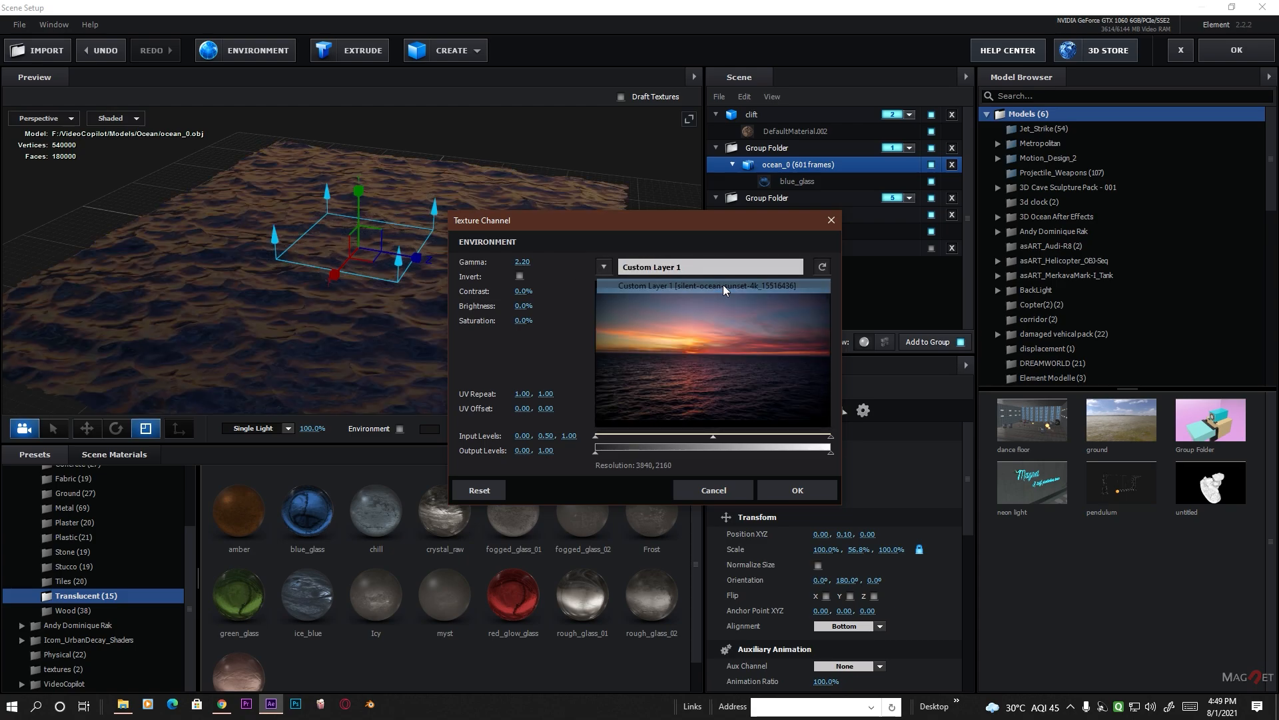
{"action": "left_click", "coordinate": [798, 490]}
{"action": "left_click_drag", "start_coordinate": [543, 357], "coordinate": [513, 347]}
{"action": "left_click_drag", "start_coordinate": [385, 374], "coordinate": [453, 357]}
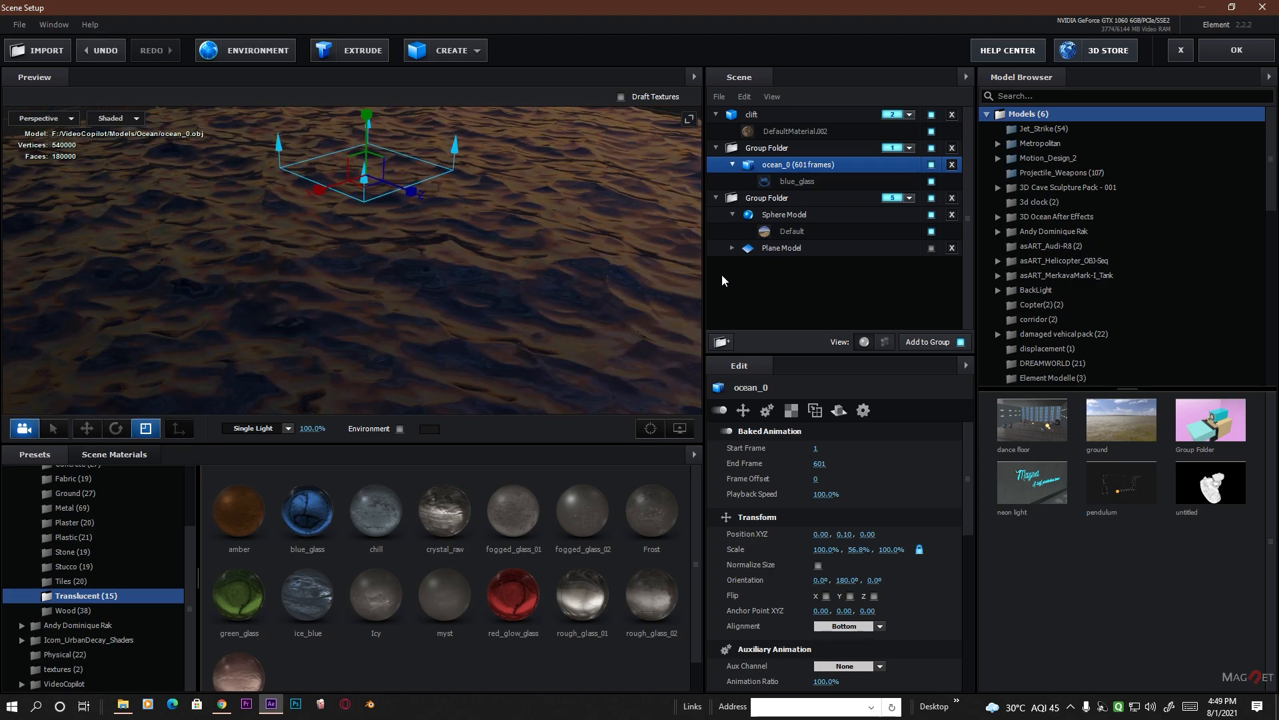
- Disable the Sphere Model and its group folder, collapse that folder, and apply the scene setup
{"action": "left_click", "coordinate": [789, 217]}
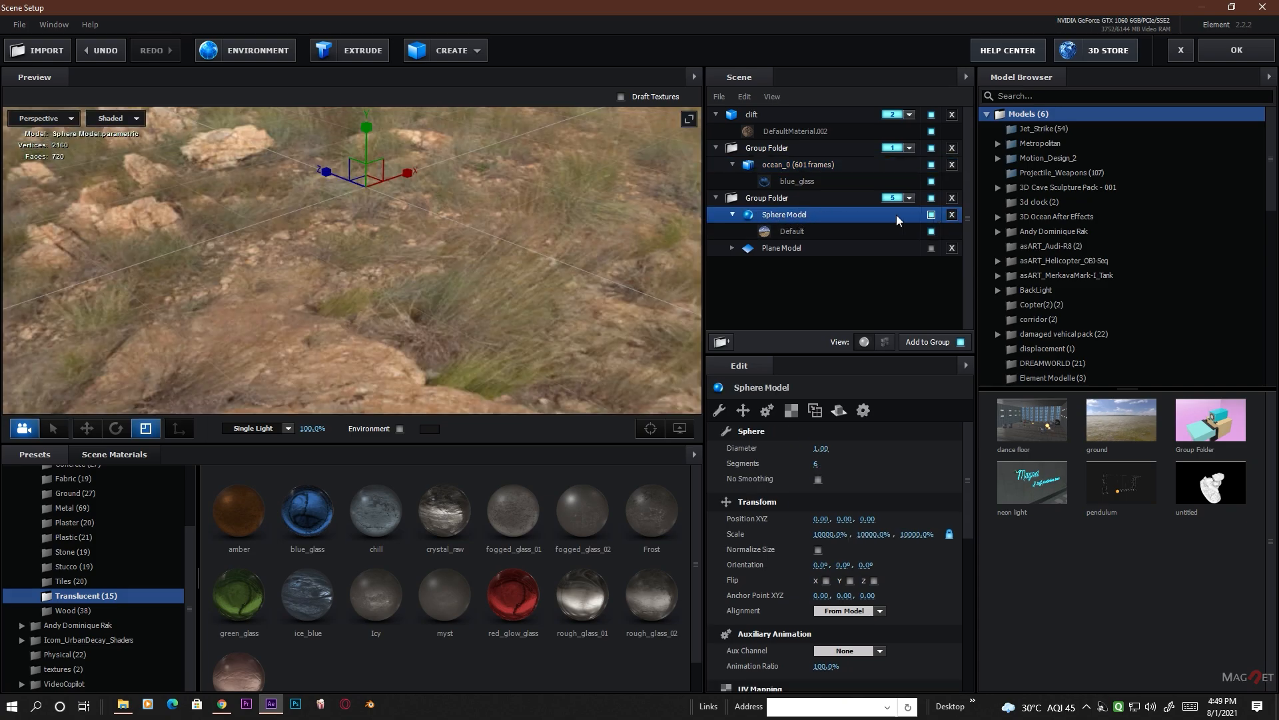
{"action": "left_click", "coordinate": [932, 215]}
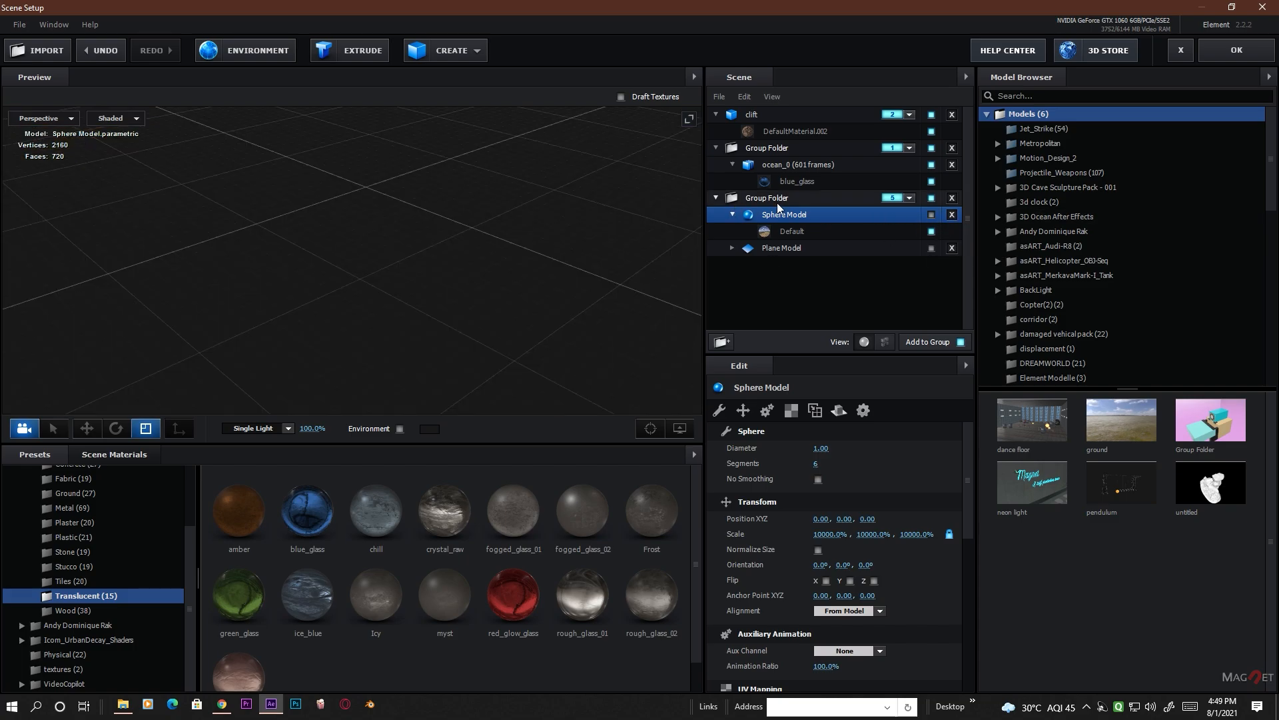
{"action": "left_click", "coordinate": [932, 199]}
{"action": "left_click", "coordinate": [715, 198]}
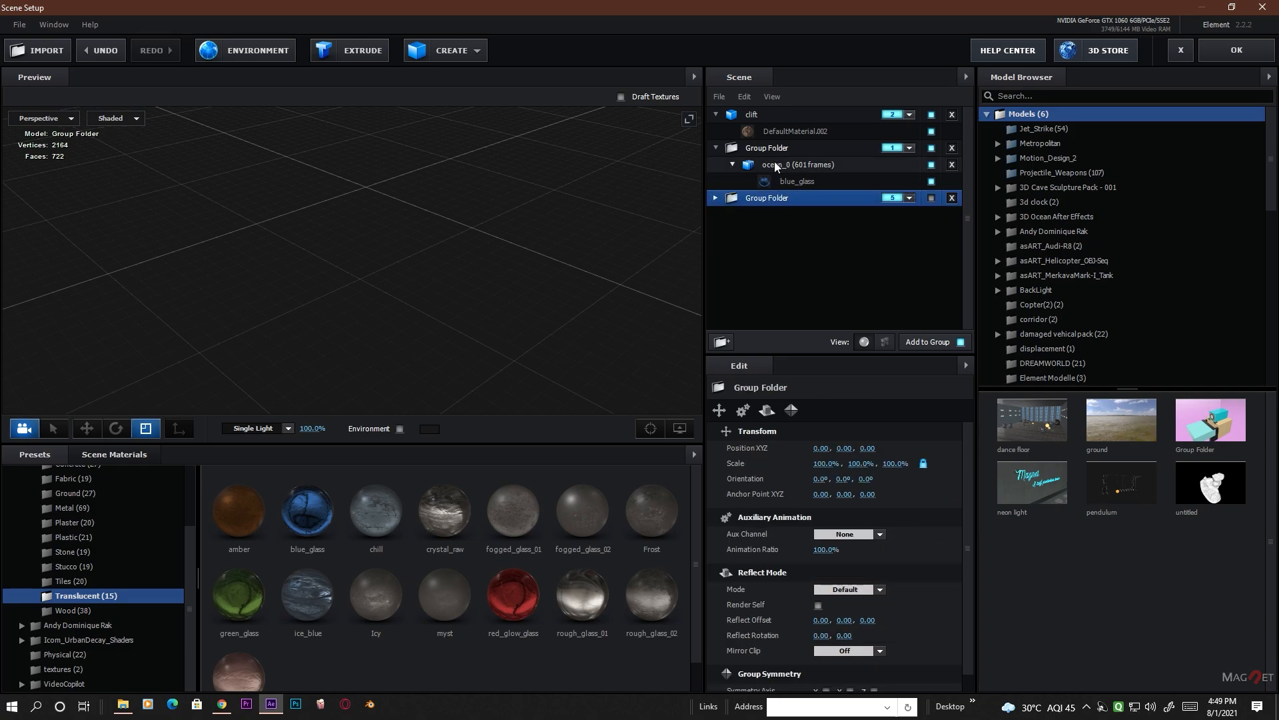
{"action": "left_click", "coordinate": [815, 172]}
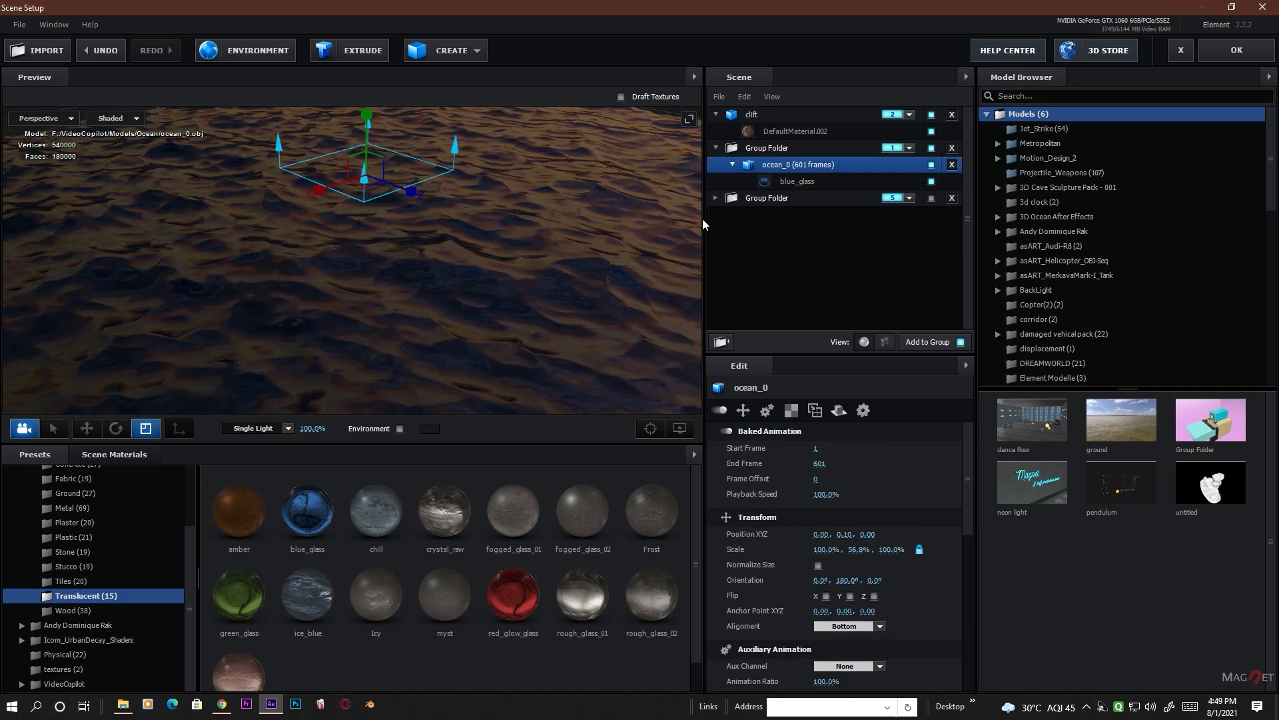
{"action": "left_click", "coordinate": [1240, 51]}
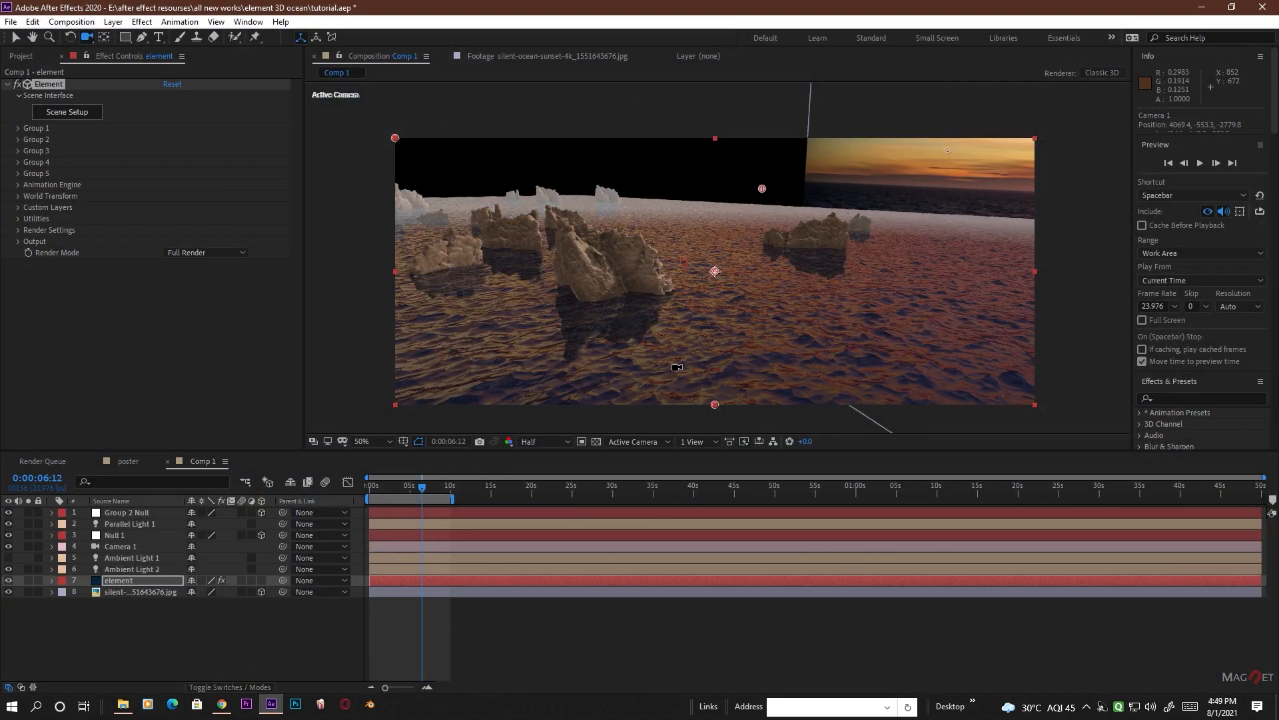
- Reframe the camera low over the water so the view faces the sunset backdrop and the distant cliffs
{"action": "left_click_drag", "start_coordinate": [674, 363], "coordinate": [717, 358]}
{"action": "left_click", "coordinate": [136, 594]}
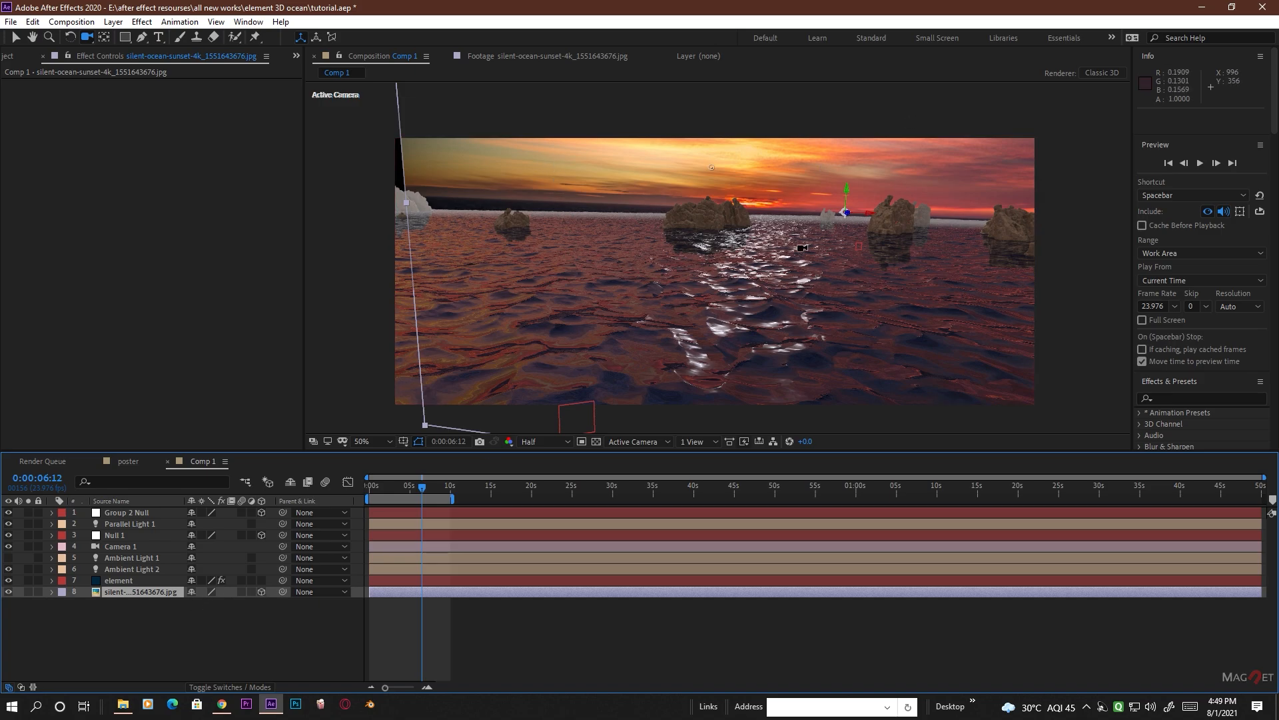
{"action": "mouse_move", "coordinate": [749, 332]}
{"action": "left_mouse_down"}
{"action": "mouse_move", "coordinate": [772, 337]}
{"action": "mouse_move", "coordinate": [749, 332]}
{"action": "left_mouse_up"}
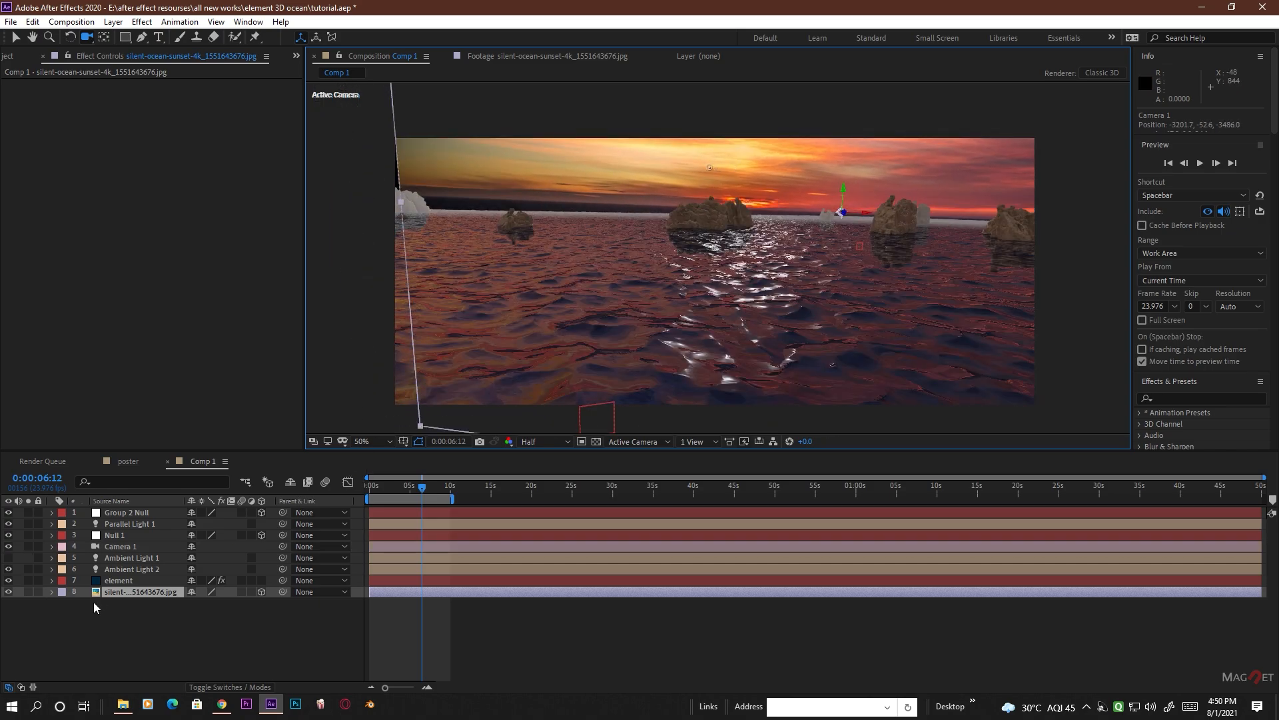
- In the element layer's render settings, sample the fog color from the sunset backdrop's dark horizon and set the fog opacity to 42%
{"action": "left_click", "coordinate": [119, 580]}
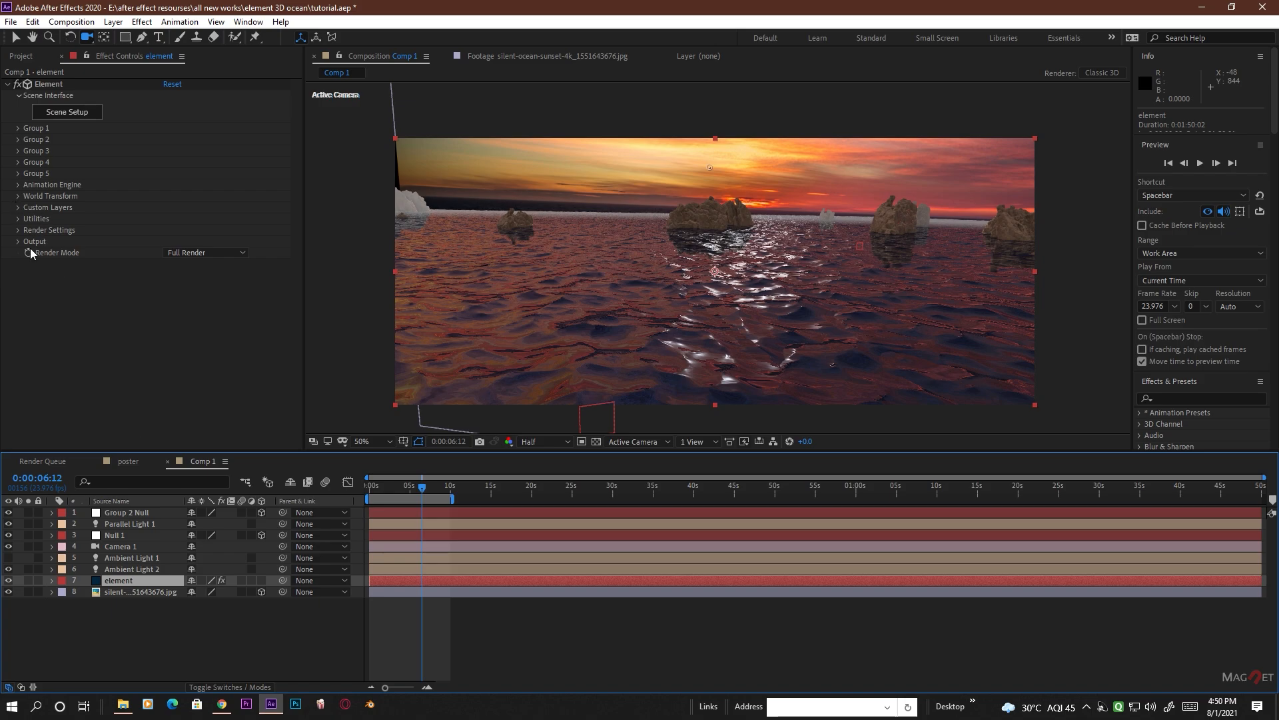
{"action": "left_click", "coordinate": [18, 231]}
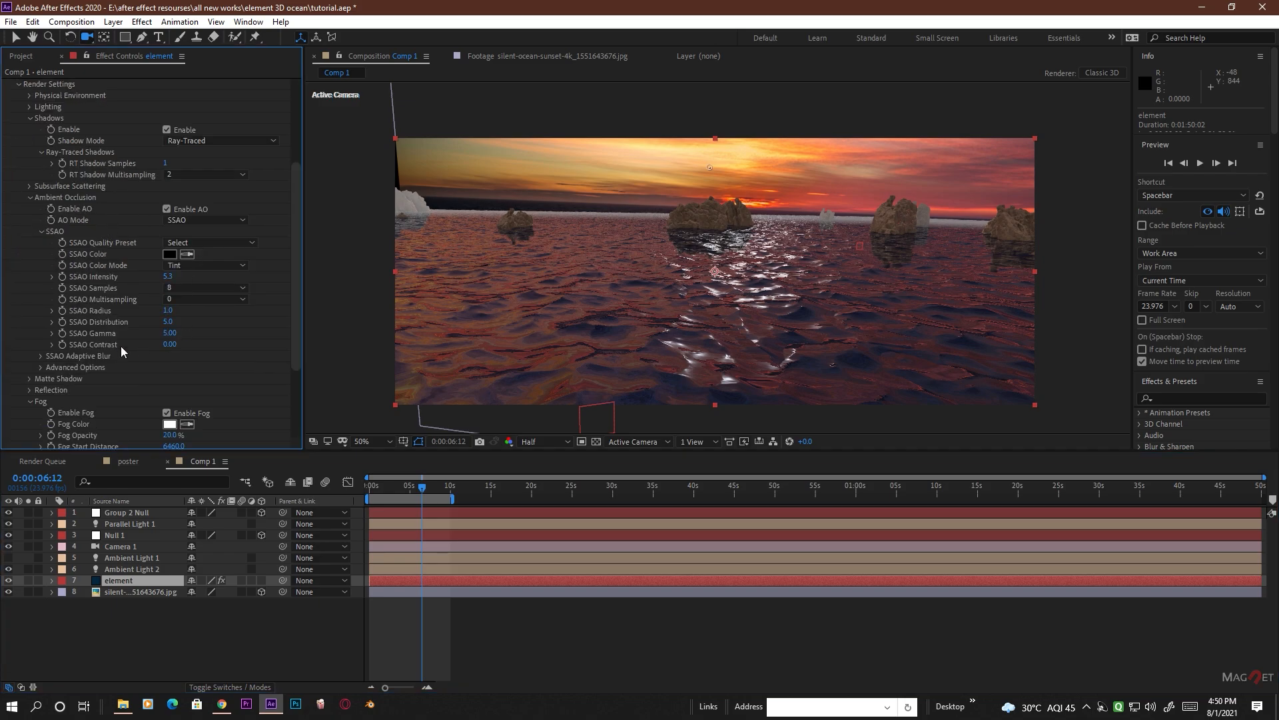
{"action": "scroll", "coordinate": [132, 280], "scroll_direction": "down", "scroll_amount": 4}
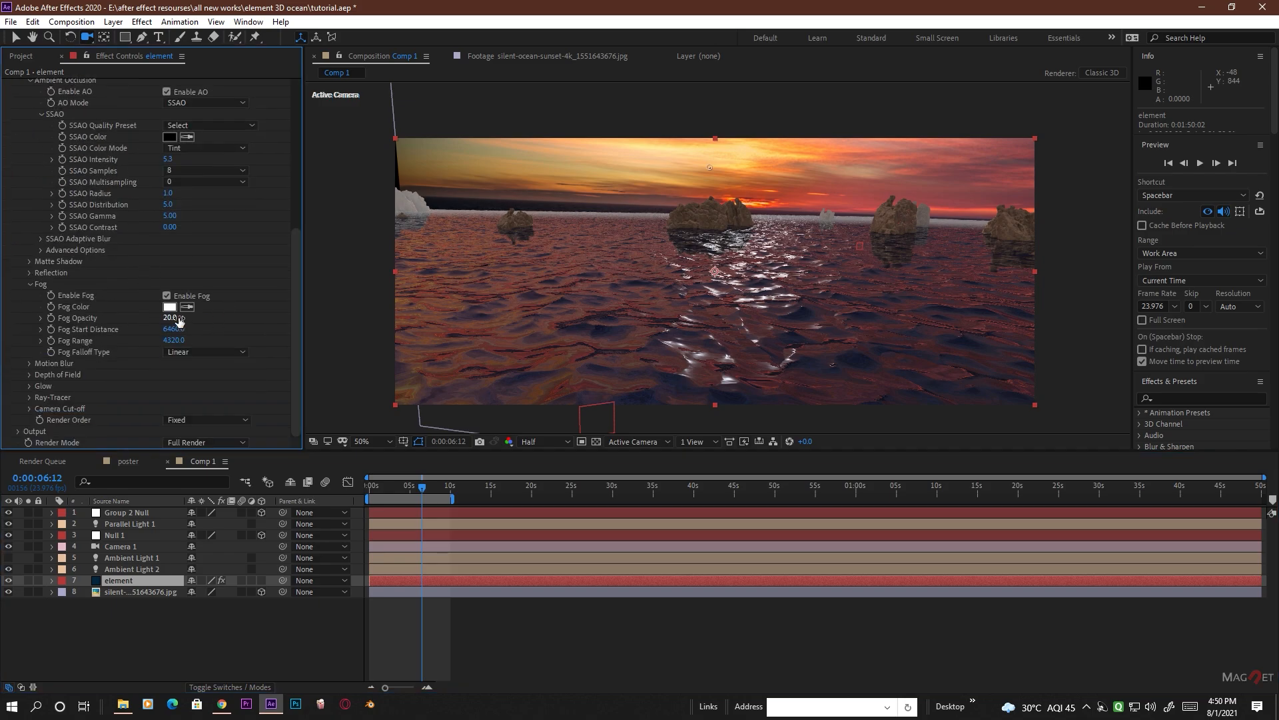
{"action": "left_click", "coordinate": [170, 307]}
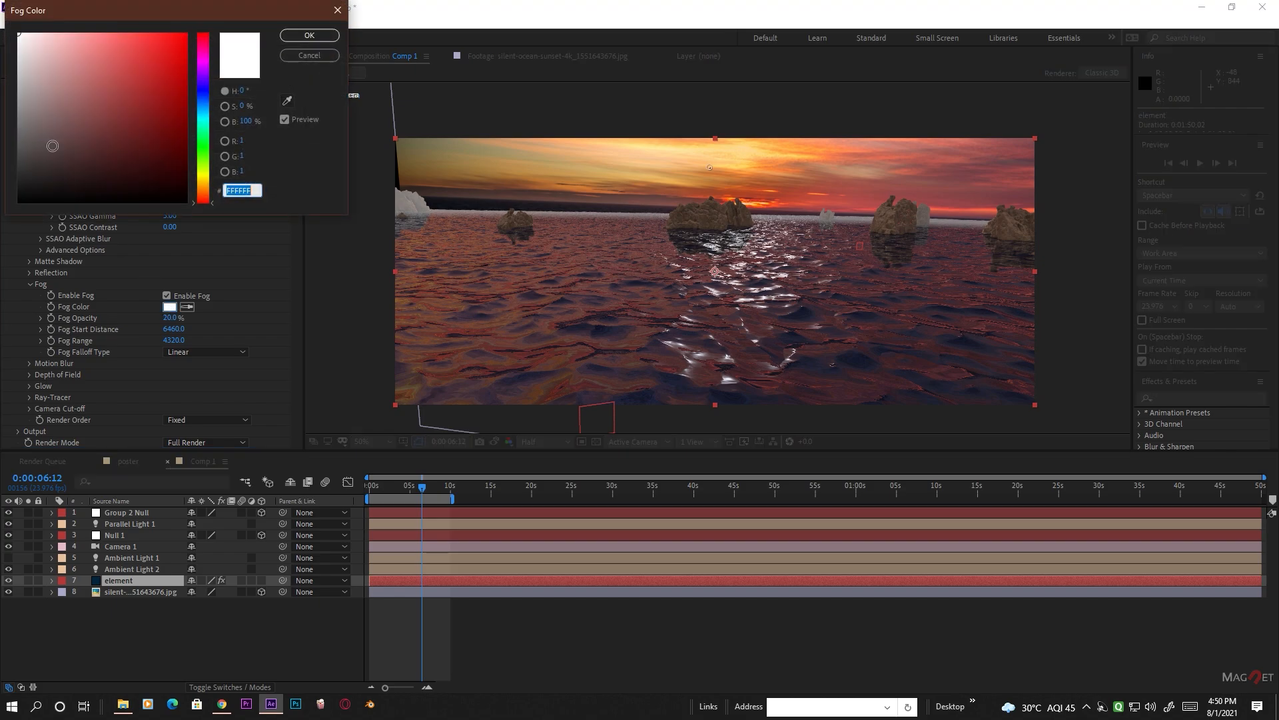
{"action": "left_click_drag", "start_coordinate": [40, 175], "coordinate": [6, 182]}
{"action": "left_click", "coordinate": [287, 102]}
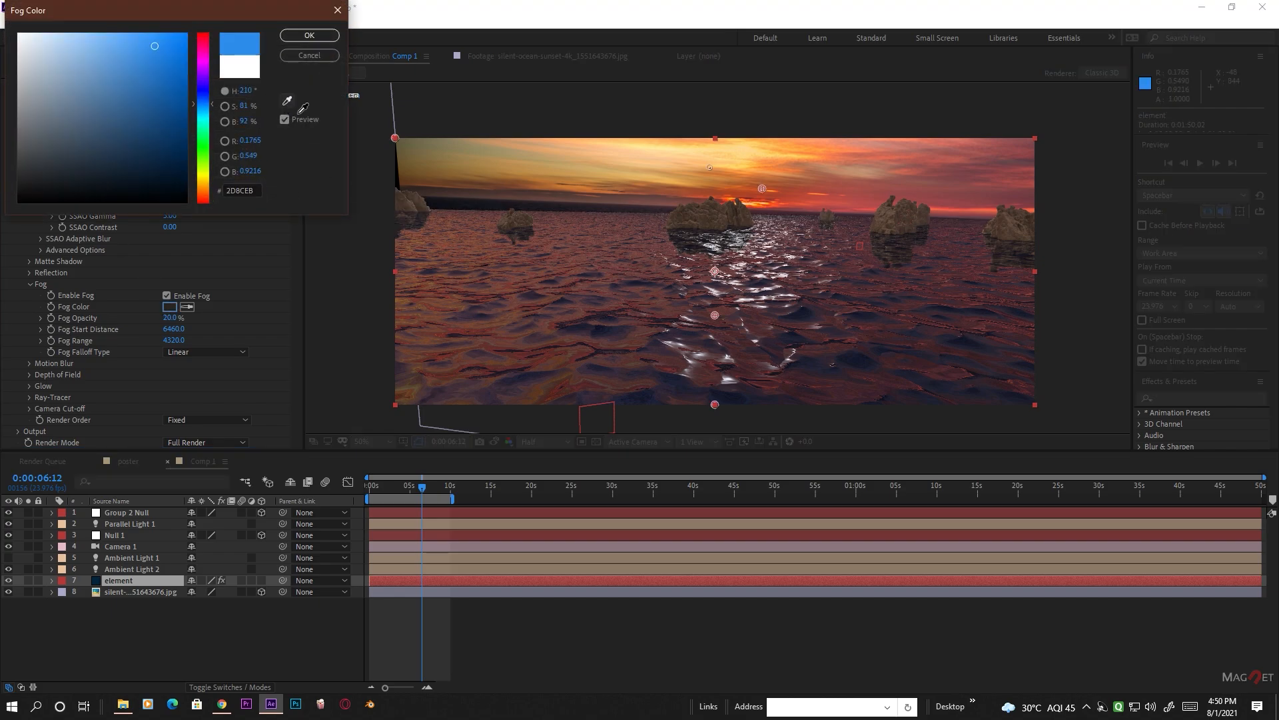
{"action": "left_click", "coordinate": [508, 209]}
{"action": "left_click", "coordinate": [310, 35]}
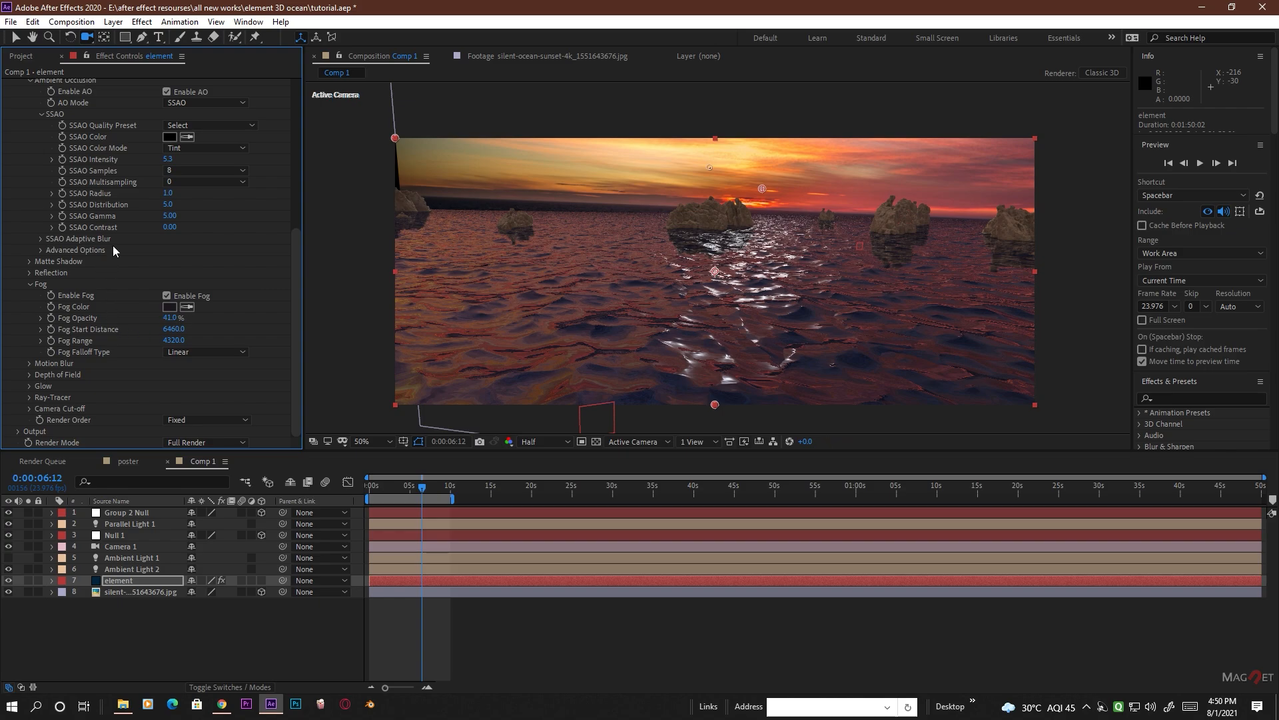
- In the Group 1 particle replicator, set the particle count to 117 and the shape scale to 741.3
{"action": "scroll", "coordinate": [79, 200], "scroll_direction": "up", "scroll_amount": 7}
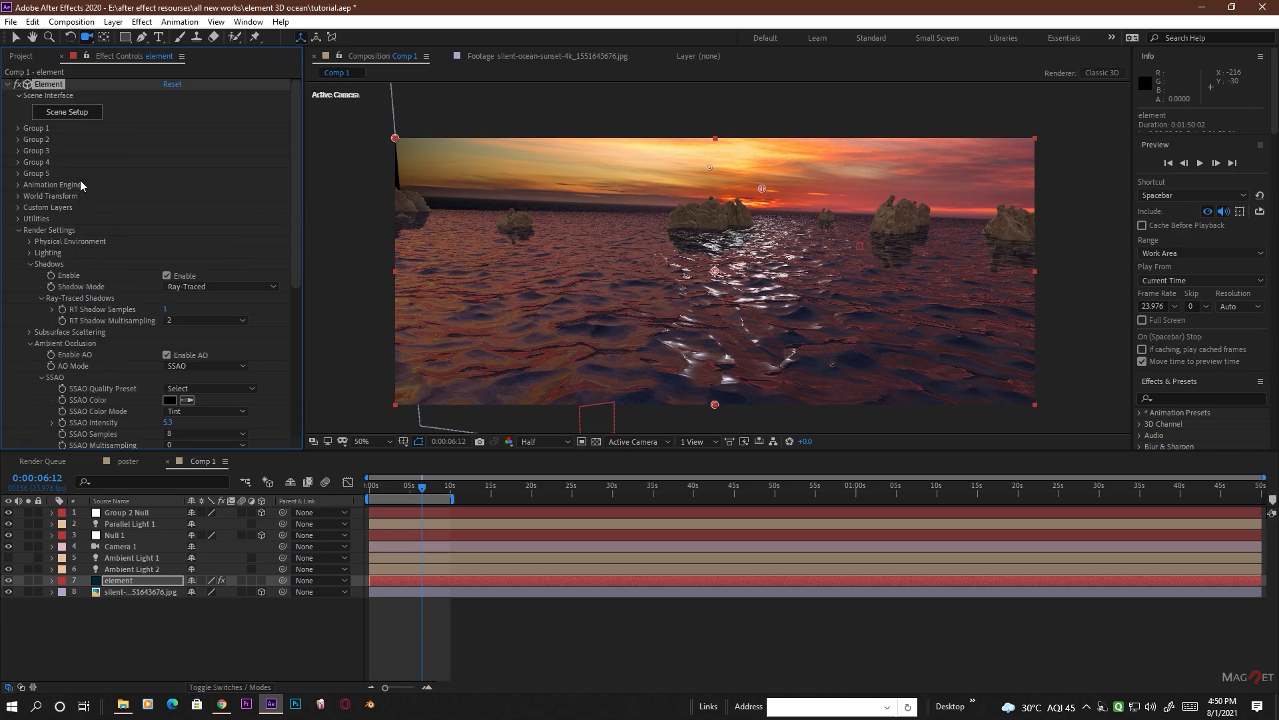
{"action": "left_click", "coordinate": [18, 129]}
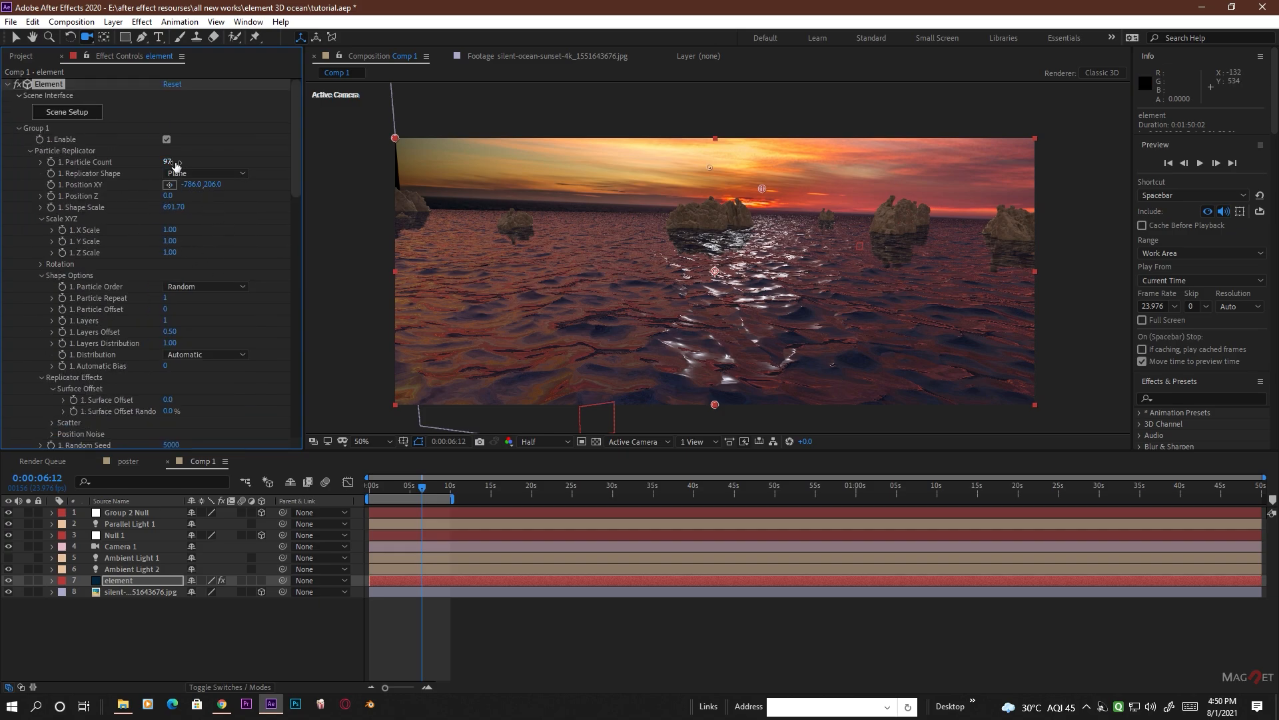
{"action": "left_click_drag", "start_coordinate": [177, 212], "coordinate": [382, 295]}
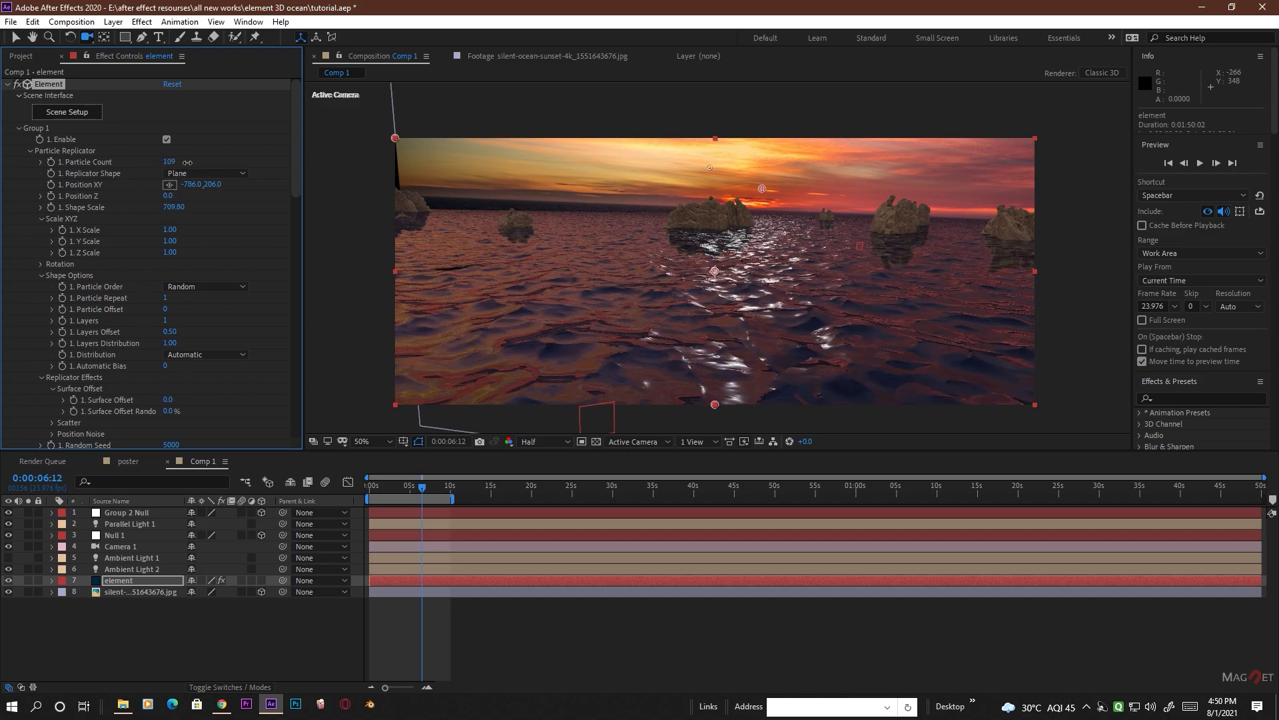
{"action": "left_click_drag", "start_coordinate": [187, 162], "coordinate": [189, 162]}
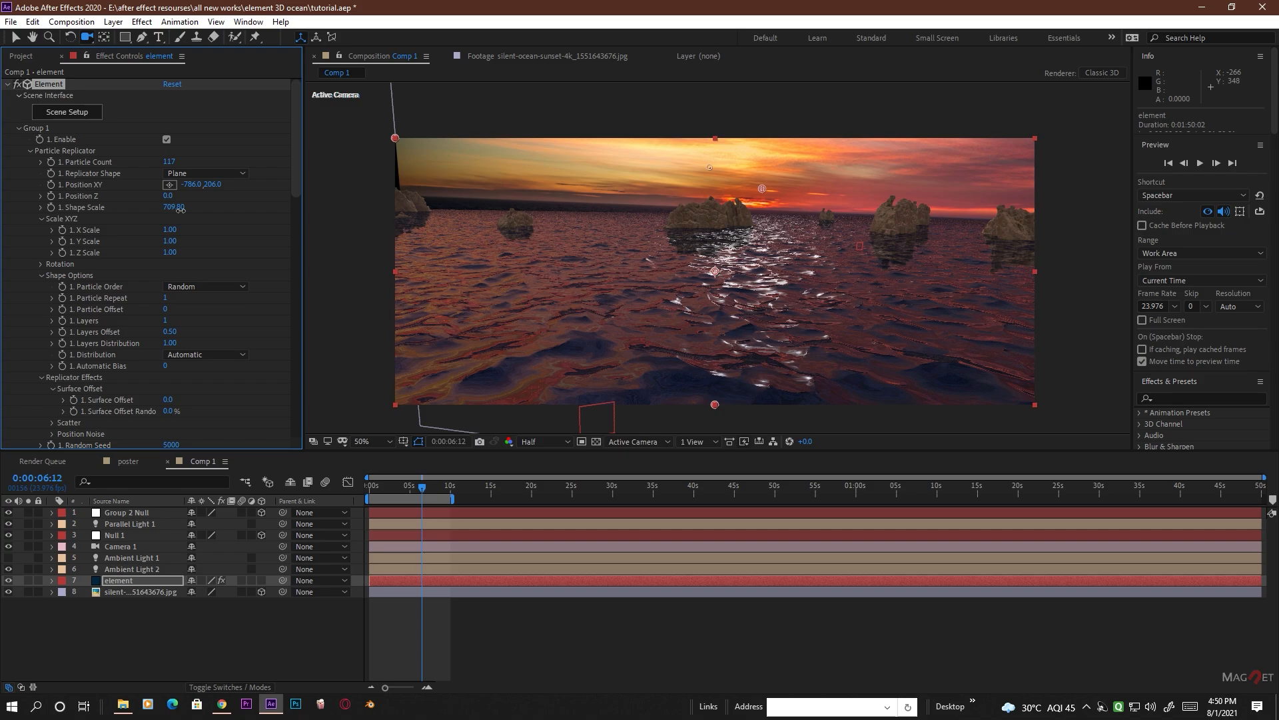
{"action": "left_click_drag", "start_coordinate": [174, 207], "coordinate": [1023, 208]}
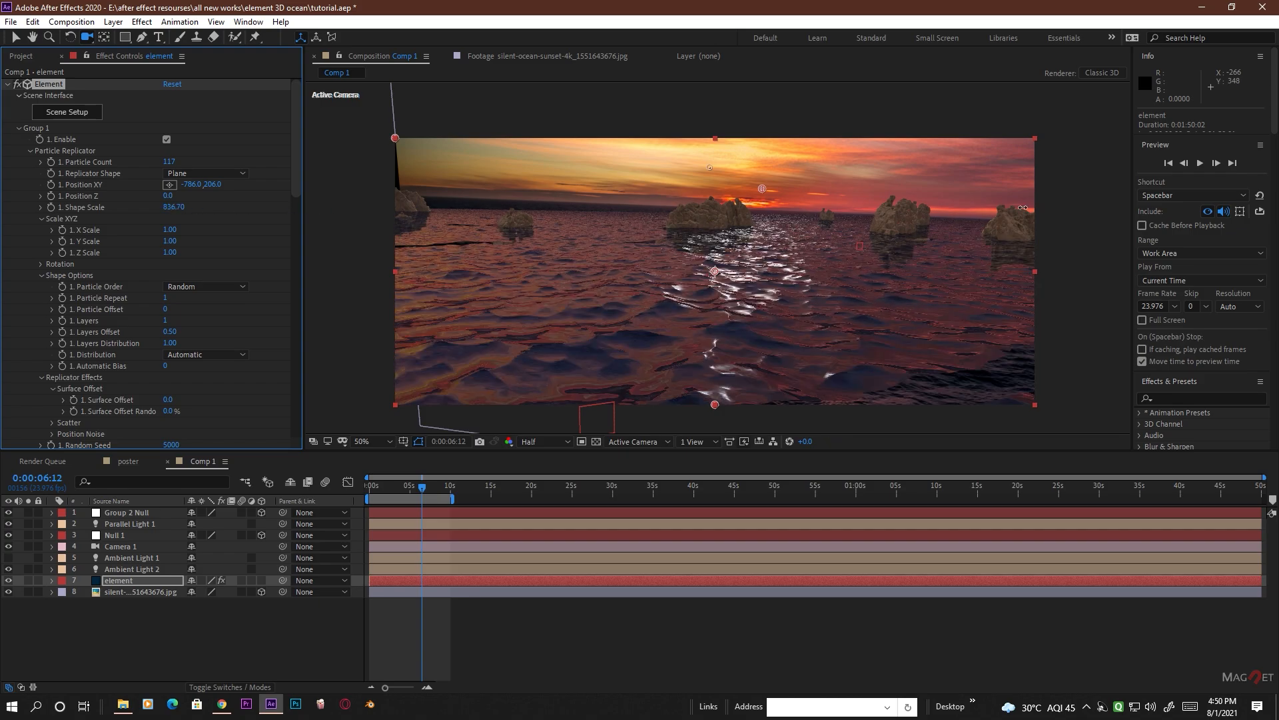
- Pull the camera back above the water and move the sunset image layer to cover the black gap beside the sky
{"action": "left_click_drag", "start_coordinate": [757, 249], "coordinate": [770, 326]}
{"action": "scroll", "coordinate": [733, 289], "scroll_direction": "down", "scroll_amount": 2}
{"action": "scroll", "coordinate": [736, 300], "scroll_direction": "up", "scroll_amount": 2}
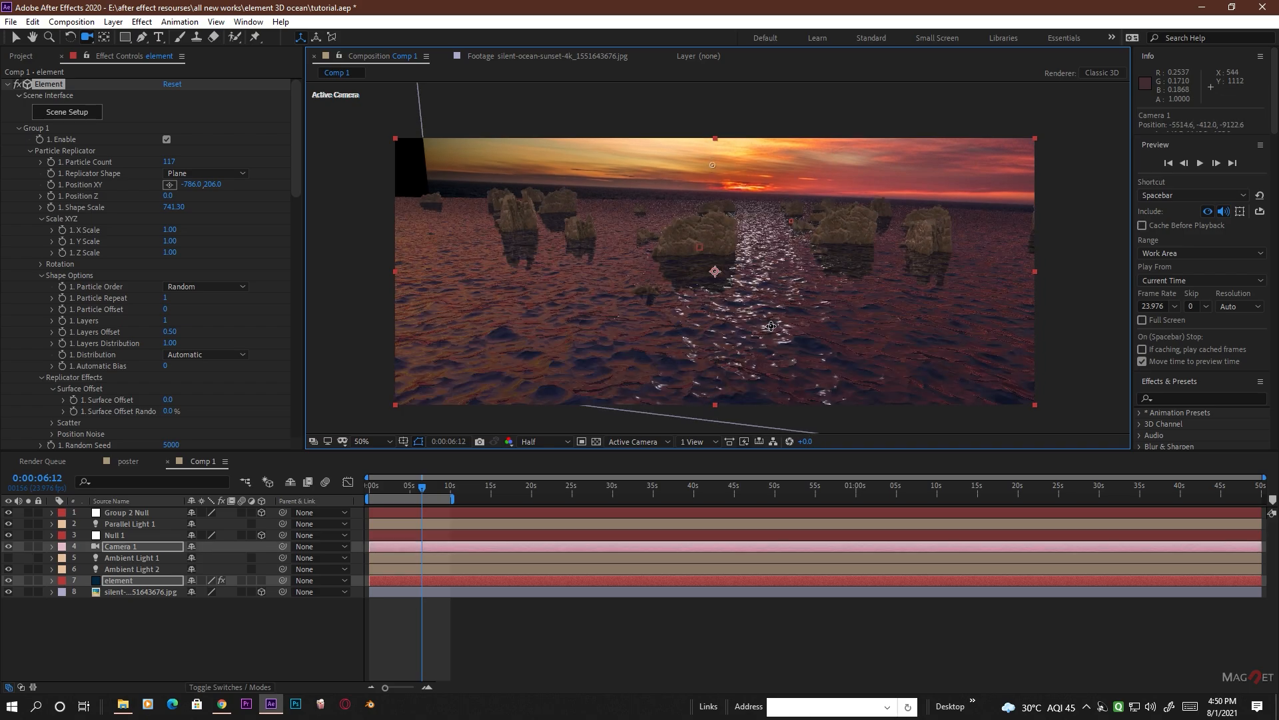
{"action": "left_click", "coordinate": [20, 38]}
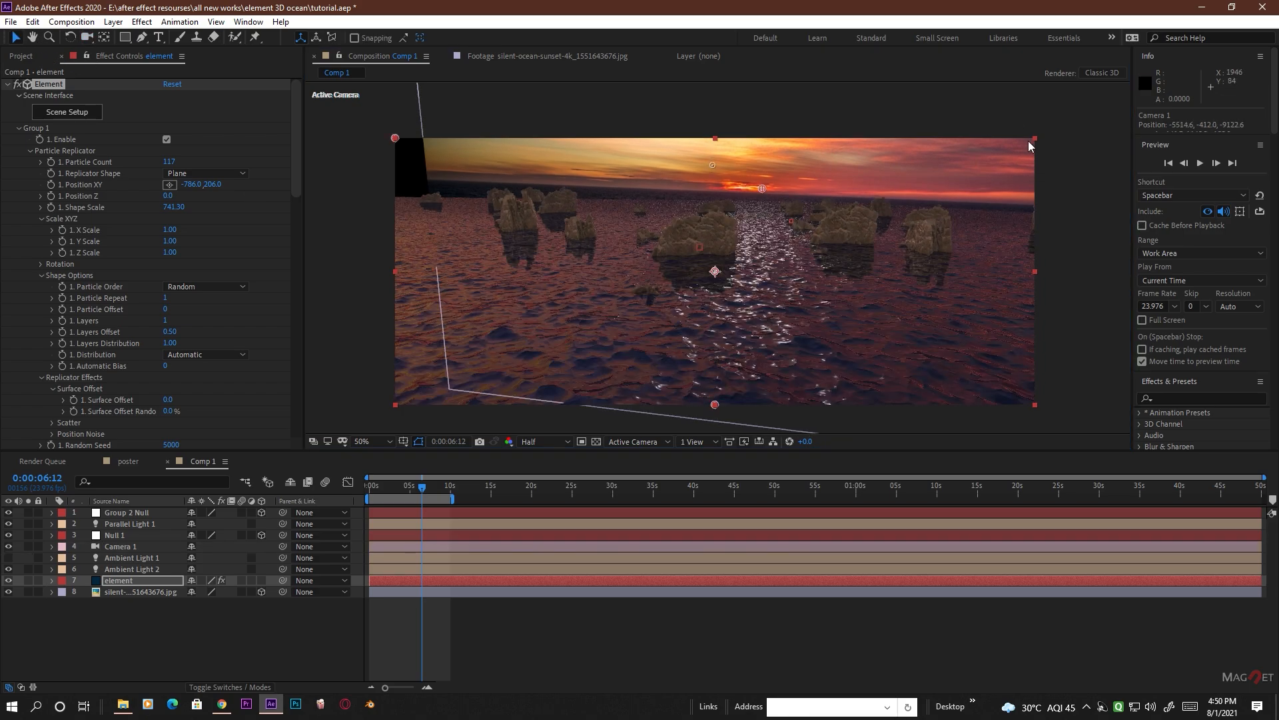
{"action": "left_click", "coordinate": [946, 125]}
{"action": "left_click_drag", "start_coordinate": [487, 102], "coordinate": [449, 118]}
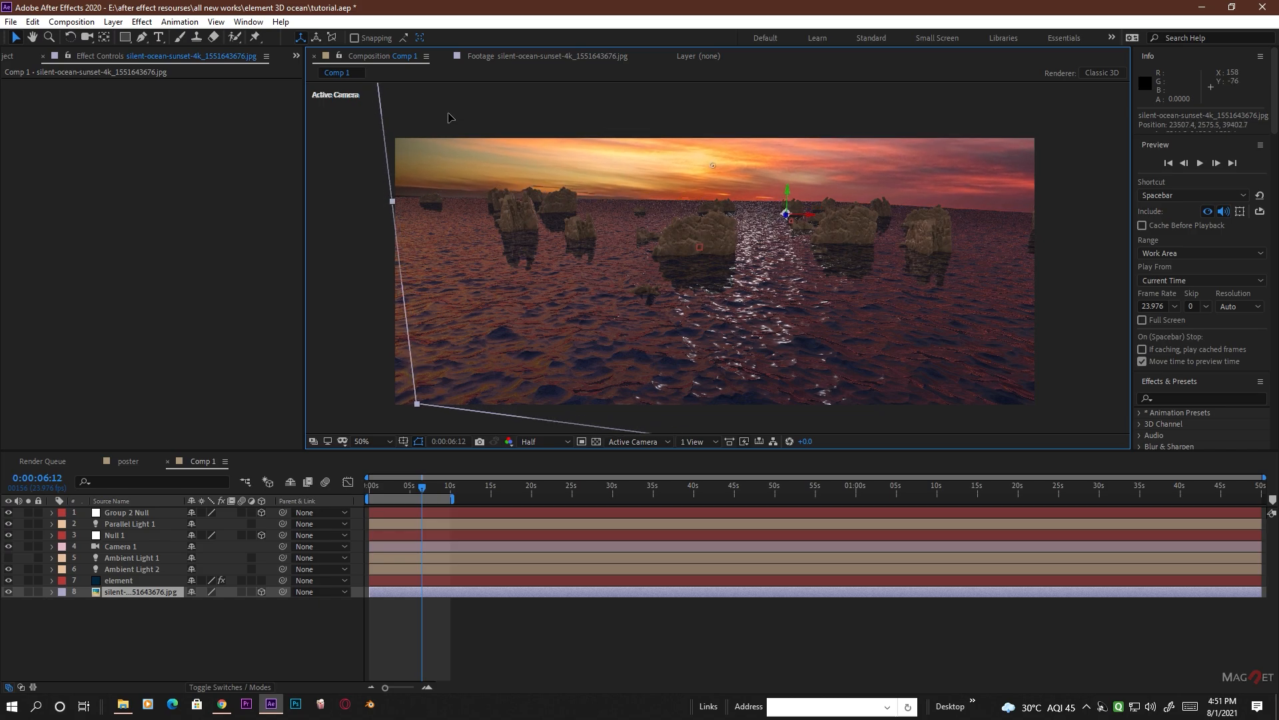
{"action": "scroll", "coordinate": [779, 281], "scroll_direction": "up", "scroll_amount": 1}
{"action": "scroll", "coordinate": [781, 279], "scroll_direction": "down", "scroll_amount": 1}
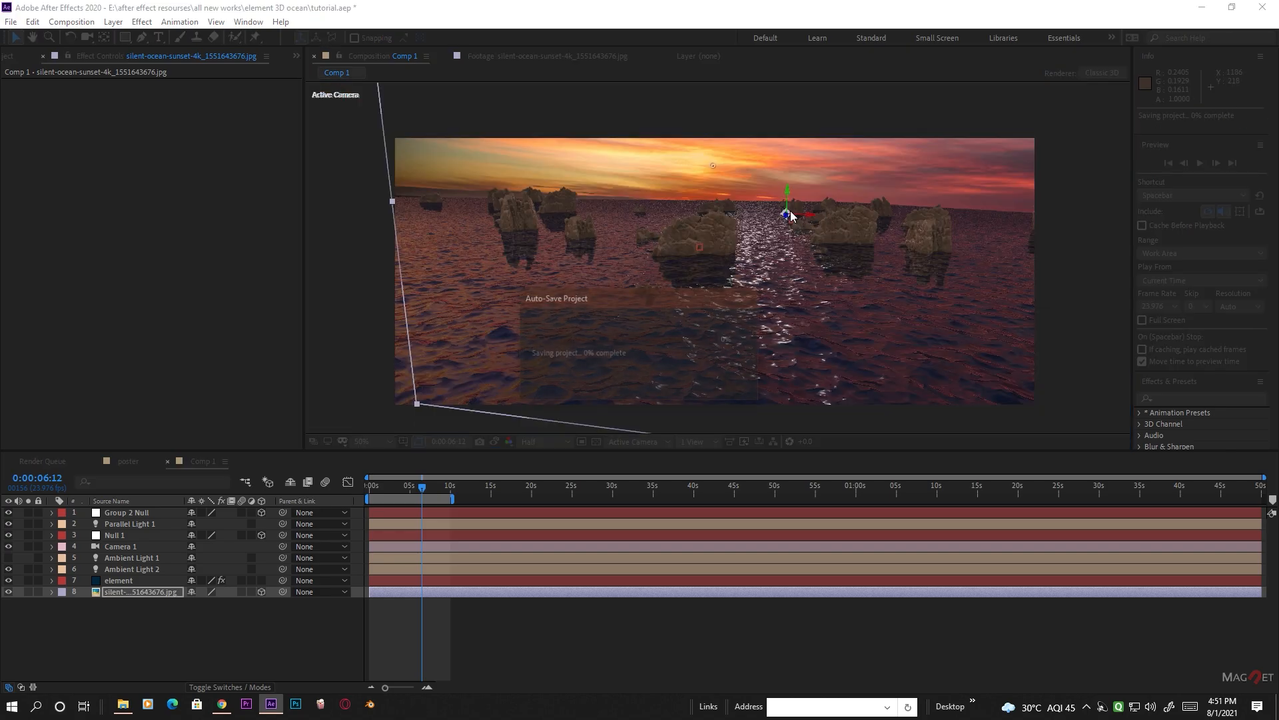
{"action": "left_click_drag", "start_coordinate": [785, 214], "coordinate": [758, 200]}
{"action": "key", "text": "ctrl+z"}
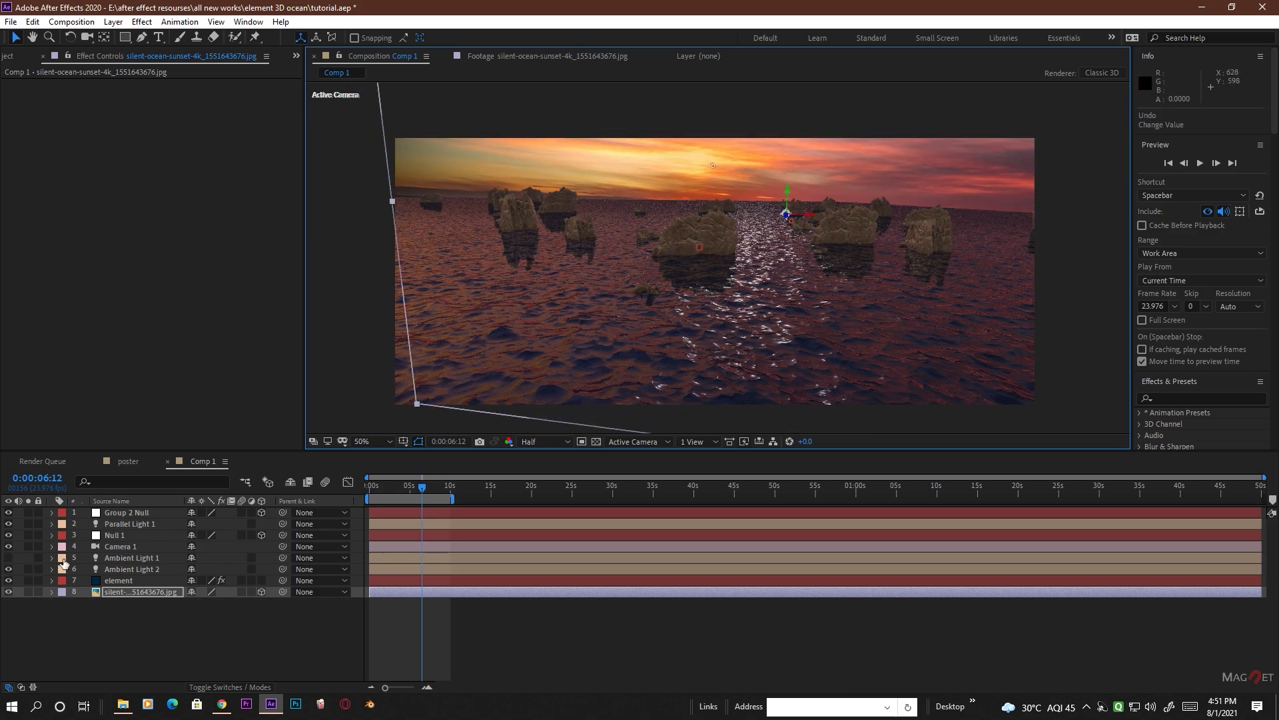
- Move Parallel Light 1 to about 569, -2434, 14126, in line with the bright part of the sunset sky
{"action": "left_click", "coordinate": [134, 559]}
{"action": "left_click", "coordinate": [136, 525]}
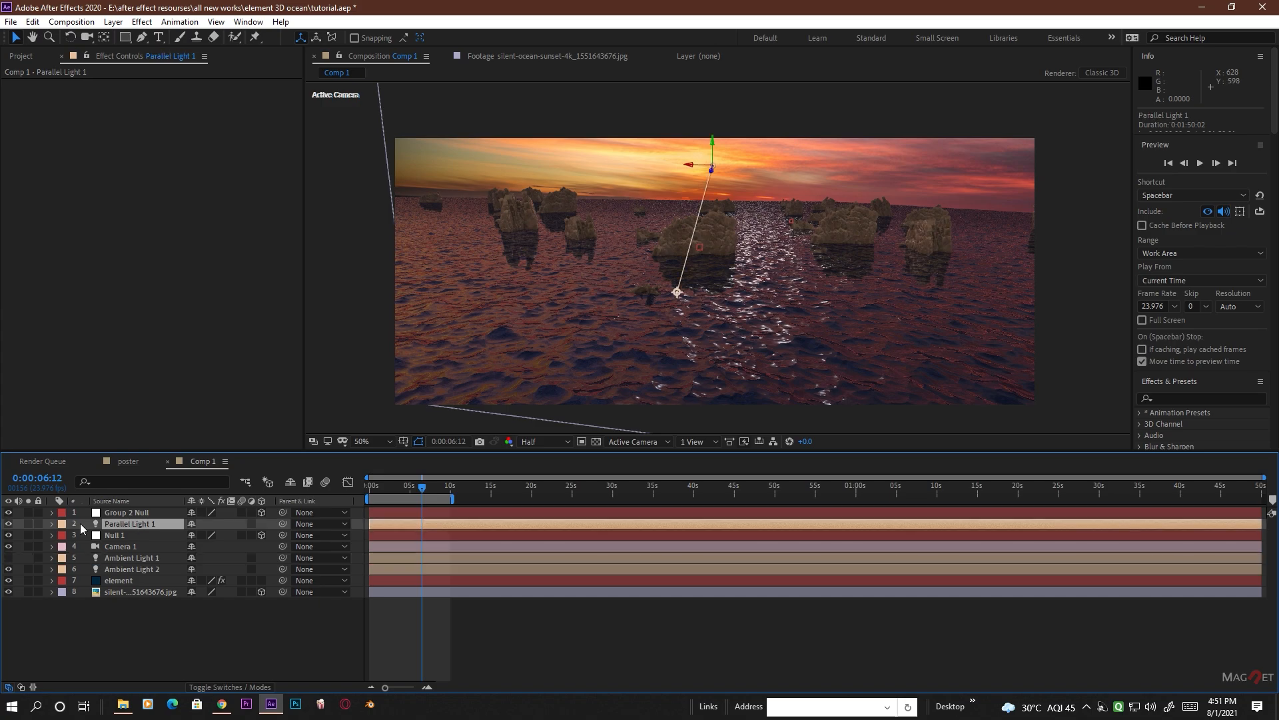
{"action": "left_click_drag", "start_coordinate": [713, 170], "coordinate": [677, 157]}
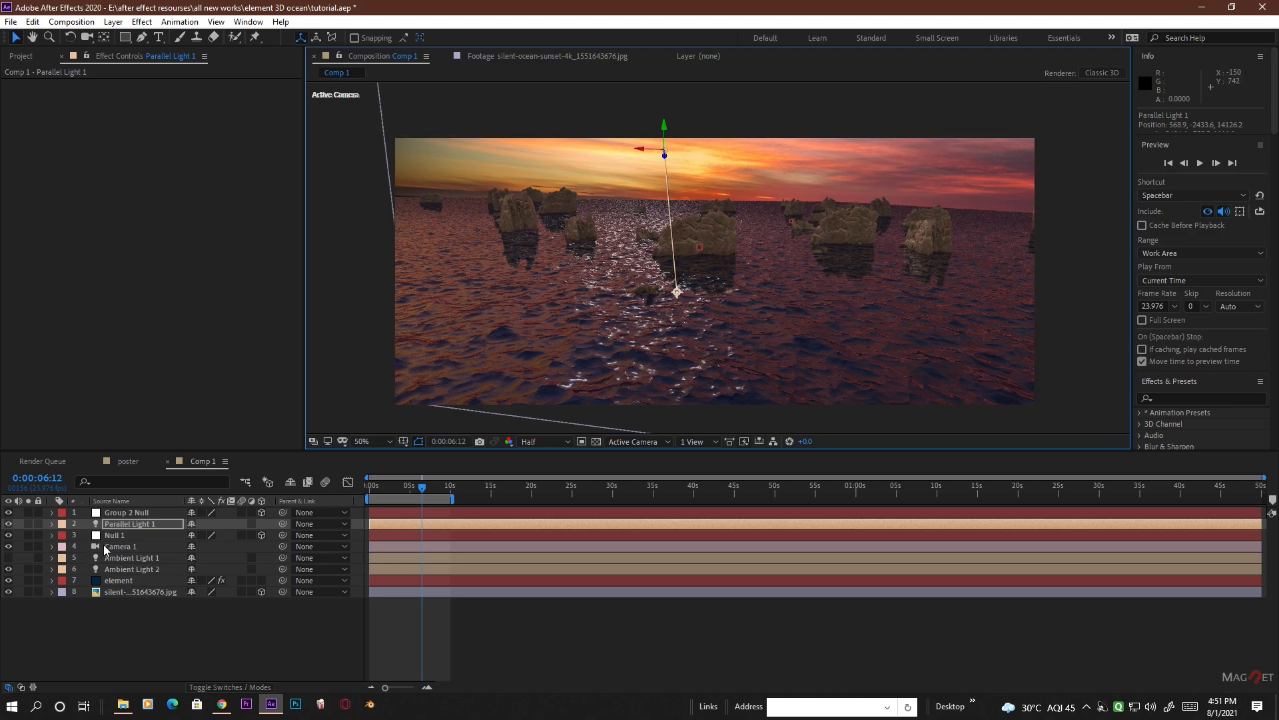
- In the settings of Parallel Light 1, set the intensity to 220% and the color to orange FF954E
{"action": "left_click", "coordinate": [119, 526]}
{"action": "left_click", "coordinate": [114, 21]}
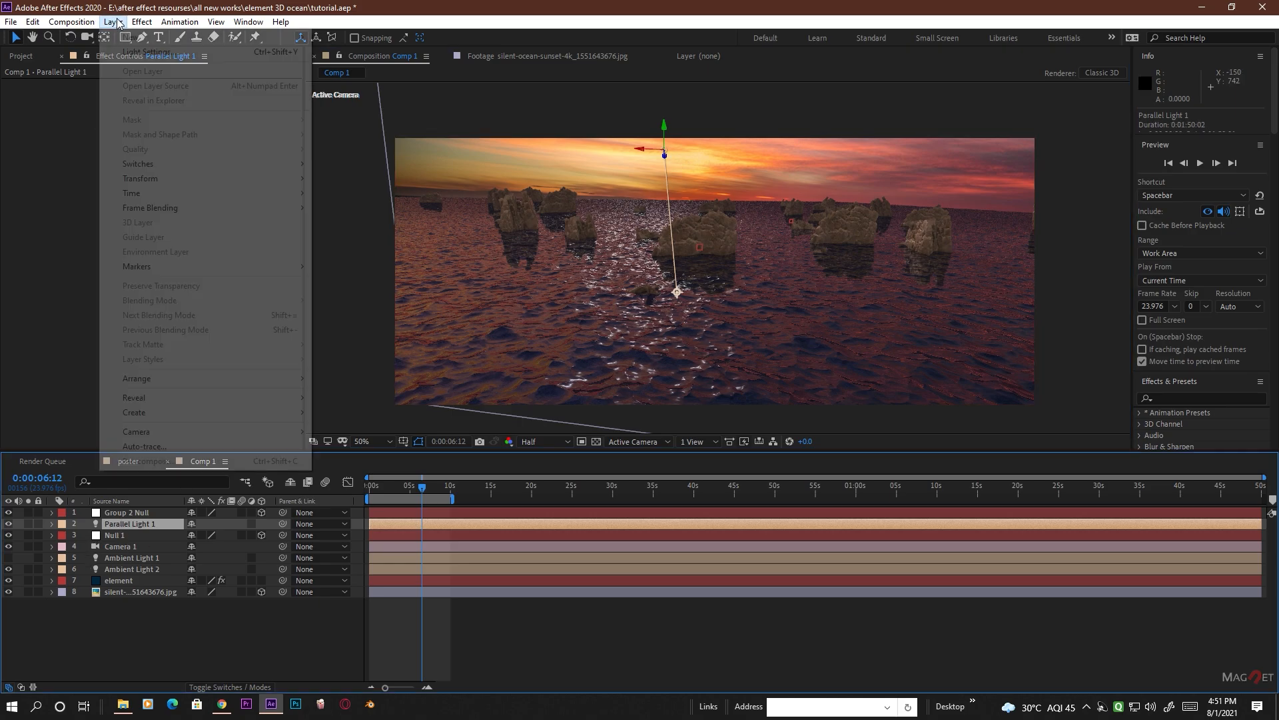
{"action": "left_click", "coordinate": [150, 52]}
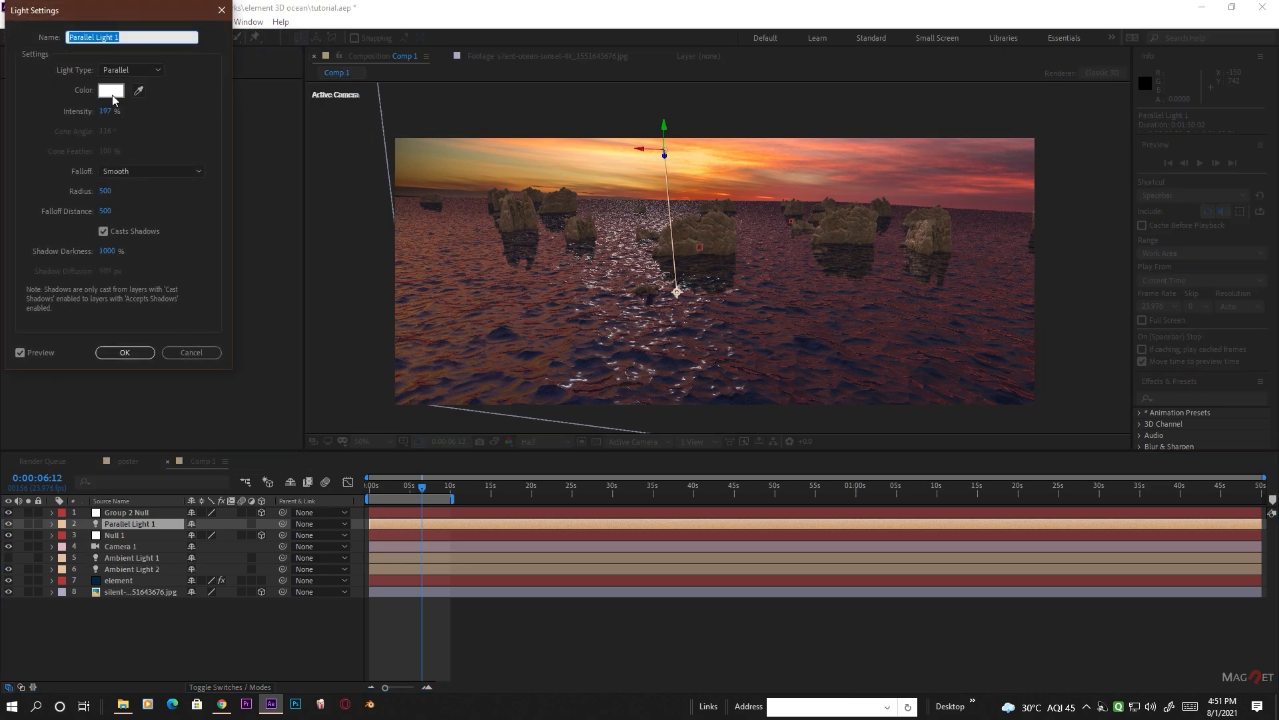
{"action": "left_click", "coordinate": [138, 92]}
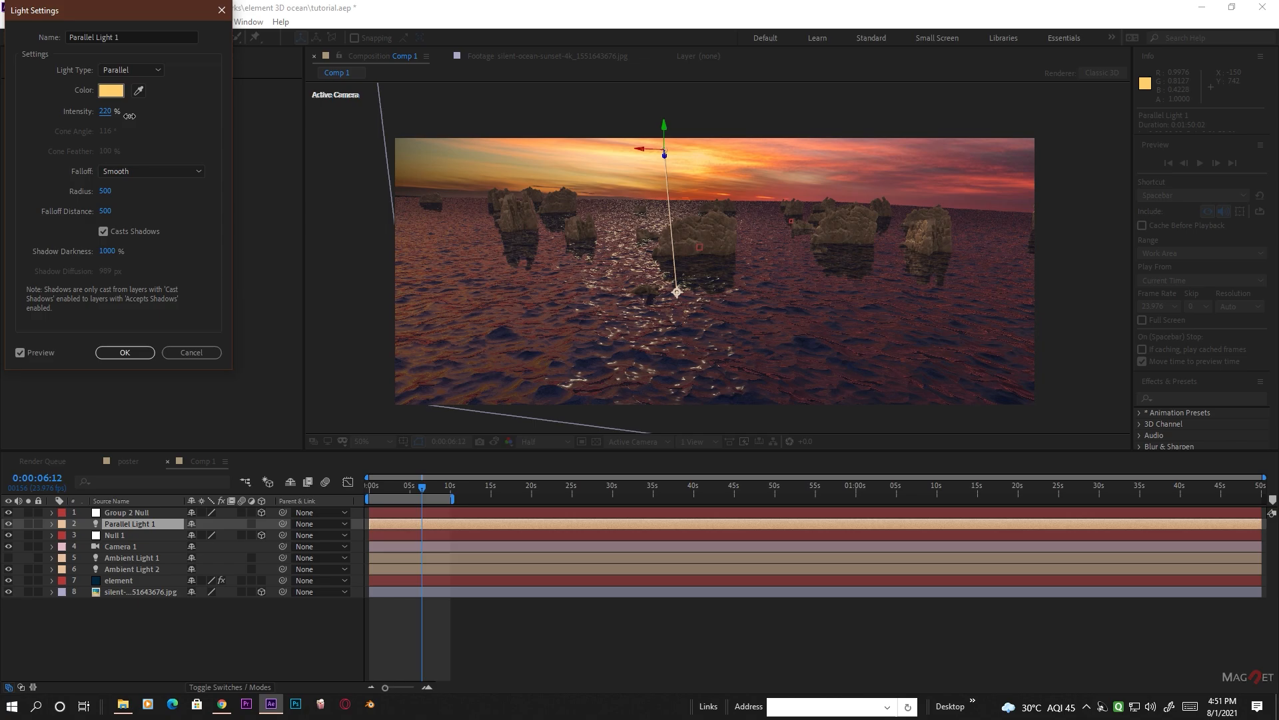
{"action": "left_click", "coordinate": [107, 90]}
{"action": "left_click_drag", "start_coordinate": [199, 196], "coordinate": [211, 195]}
{"action": "mouse_move", "coordinate": [150, 95]}
{"action": "left_mouse_down"}
{"action": "mouse_move", "coordinate": [140, 57]}
{"action": "mouse_move", "coordinate": [159, 41]}
{"action": "mouse_move", "coordinate": [141, 35]}
{"action": "left_mouse_up"}
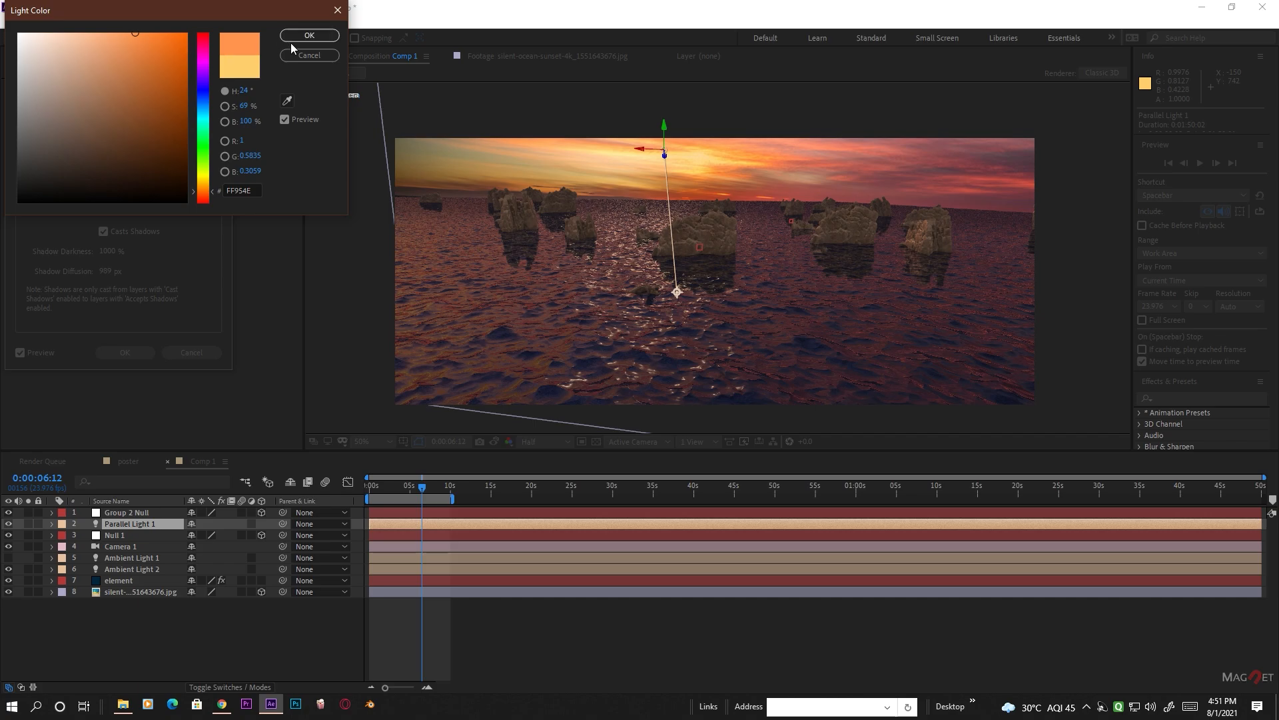
{"action": "left_click", "coordinate": [308, 36]}
{"action": "left_click", "coordinate": [123, 351]}
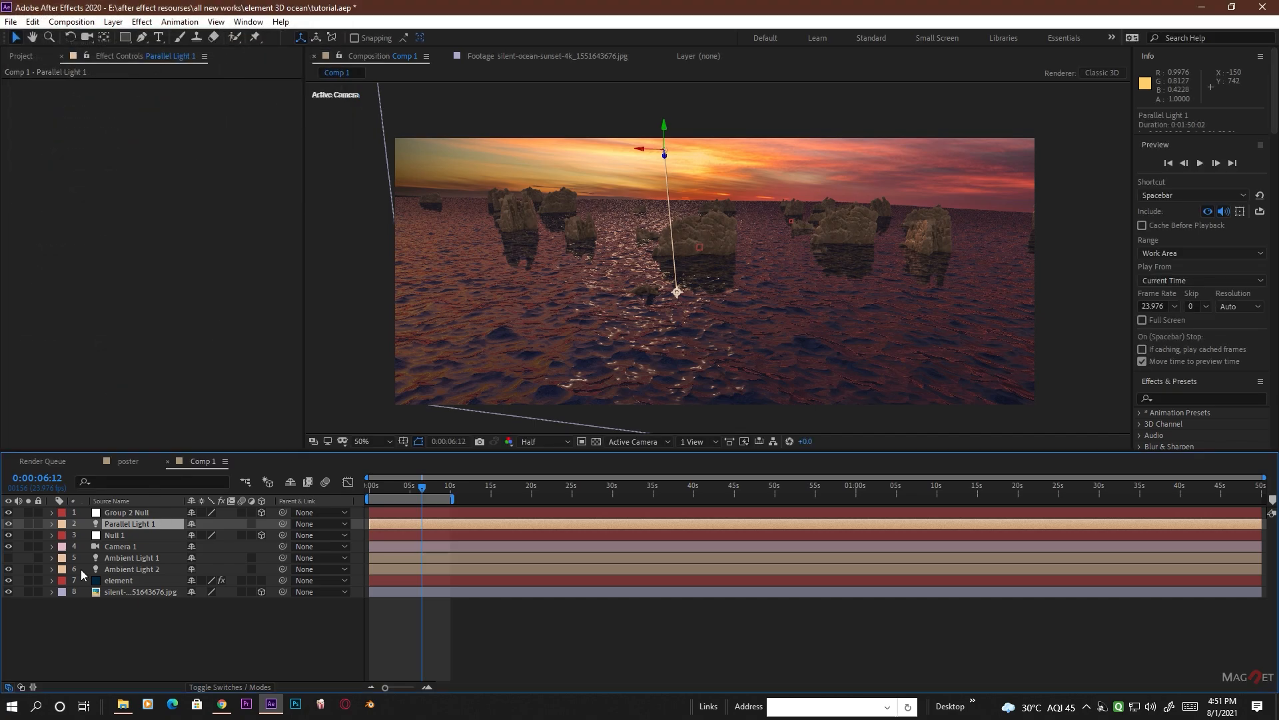
- Hide Ambient Light 2 and reframe the camera close to the water among the cliffs, facing the sunset
{"action": "left_click", "coordinate": [131, 570]}
{"action": "left_click", "coordinate": [8, 570]}
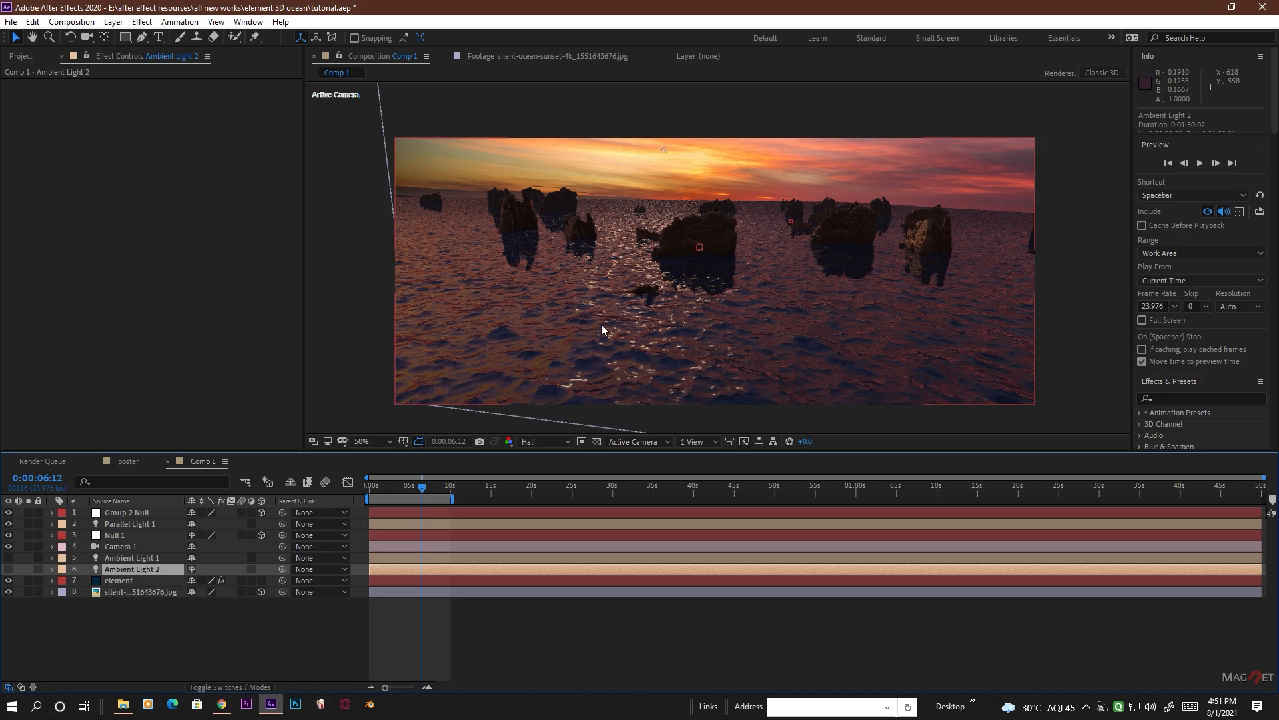
{"action": "left_click", "coordinate": [87, 37]}
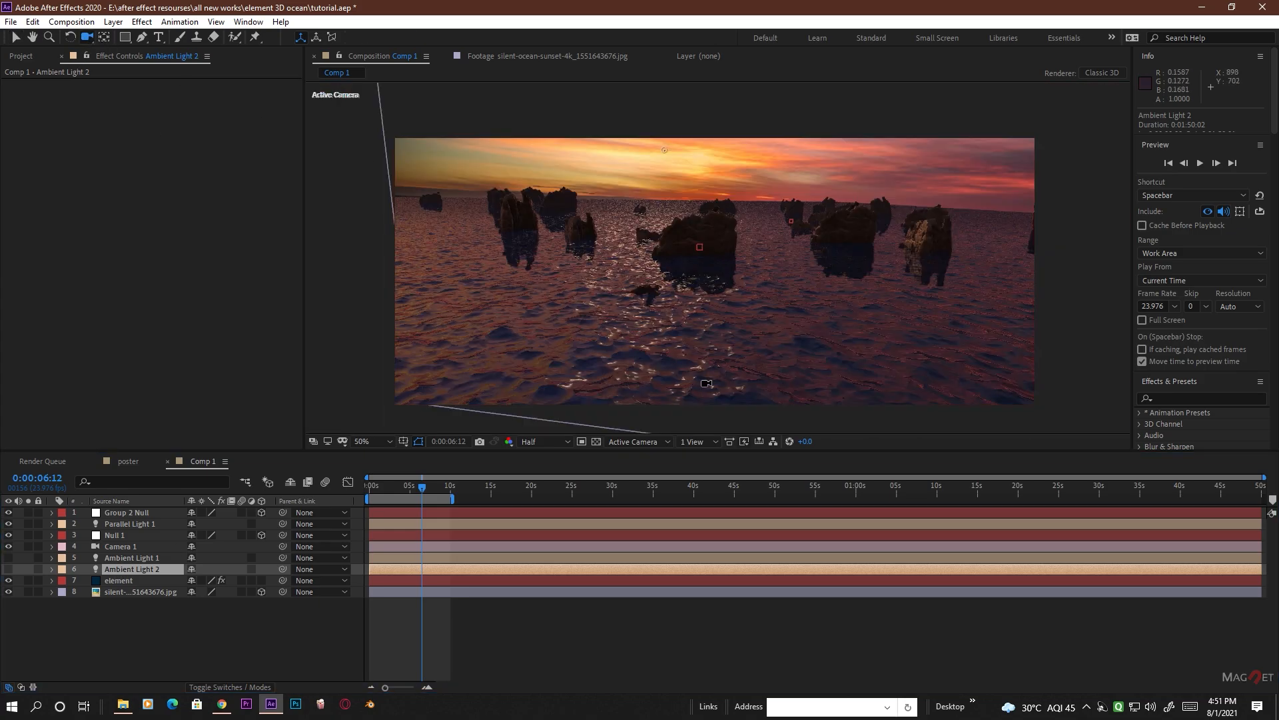
{"action": "left_click_drag", "start_coordinate": [706, 383], "coordinate": [704, 355]}
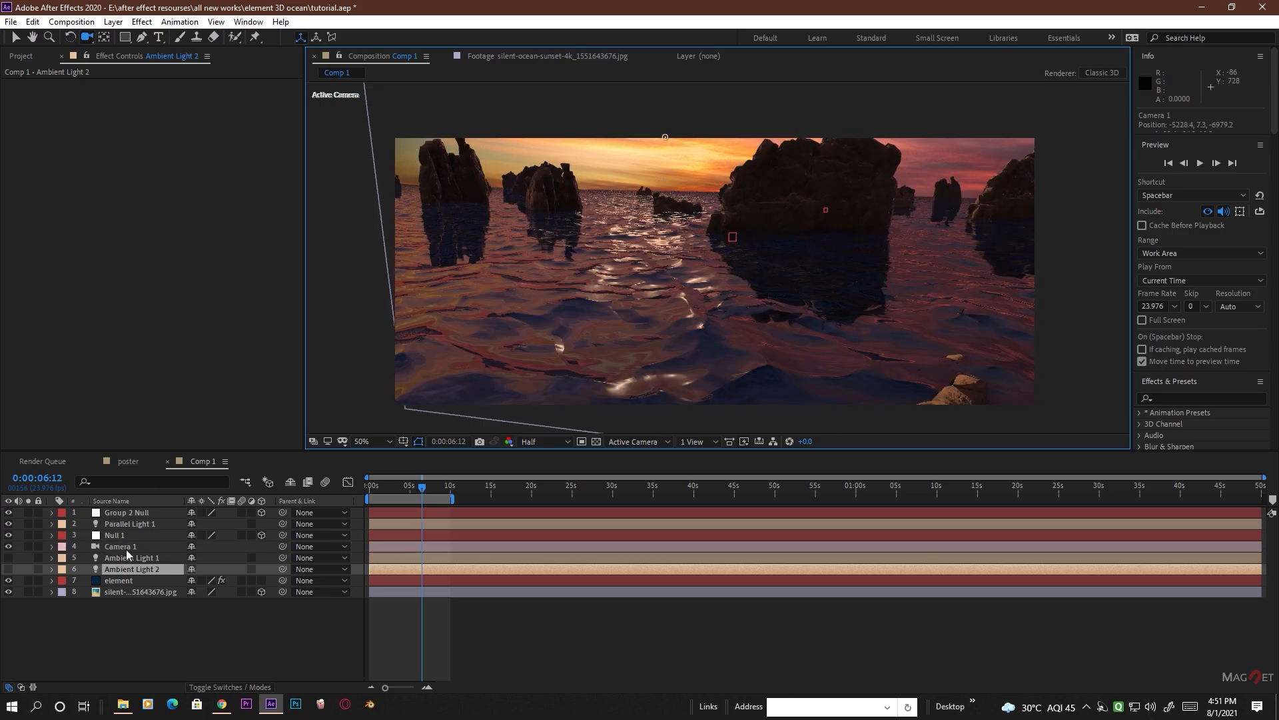
- In the scene setup, set the UV repeat of the blue_glass material's normal bump texture to 2.00, 2.00
{"action": "left_click", "coordinate": [130, 581]}
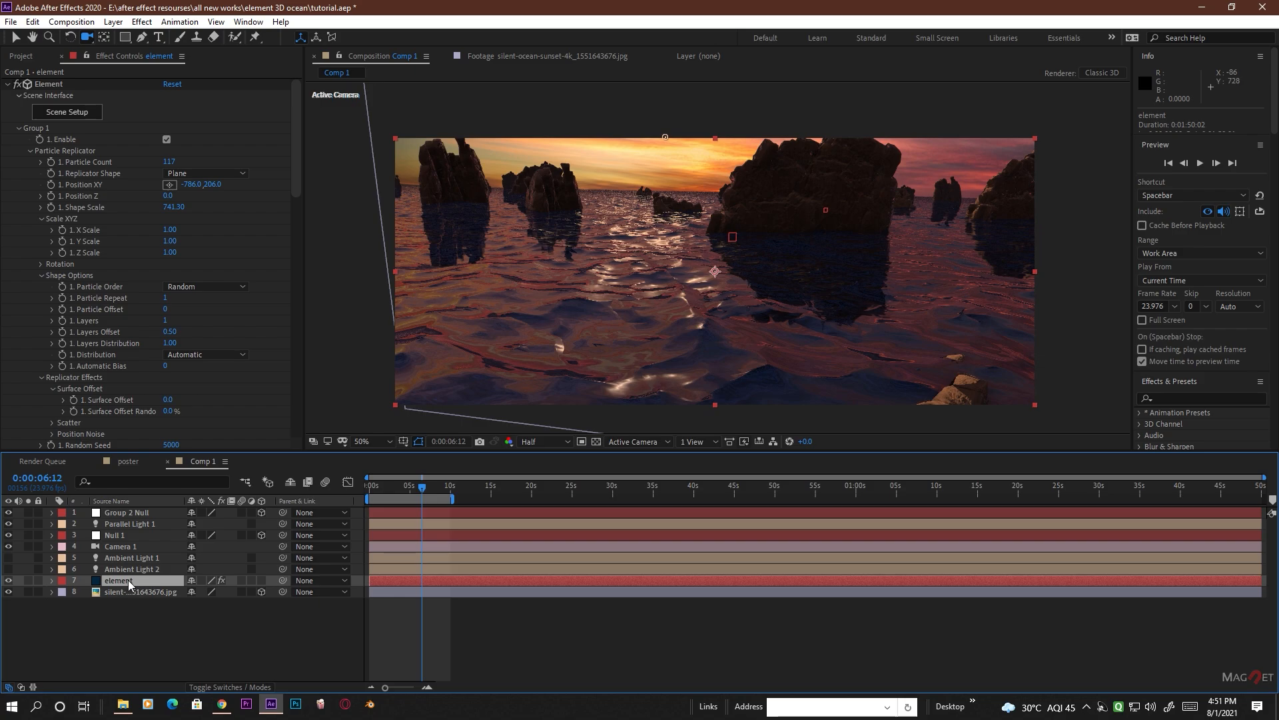
{"action": "left_click", "coordinate": [74, 114]}
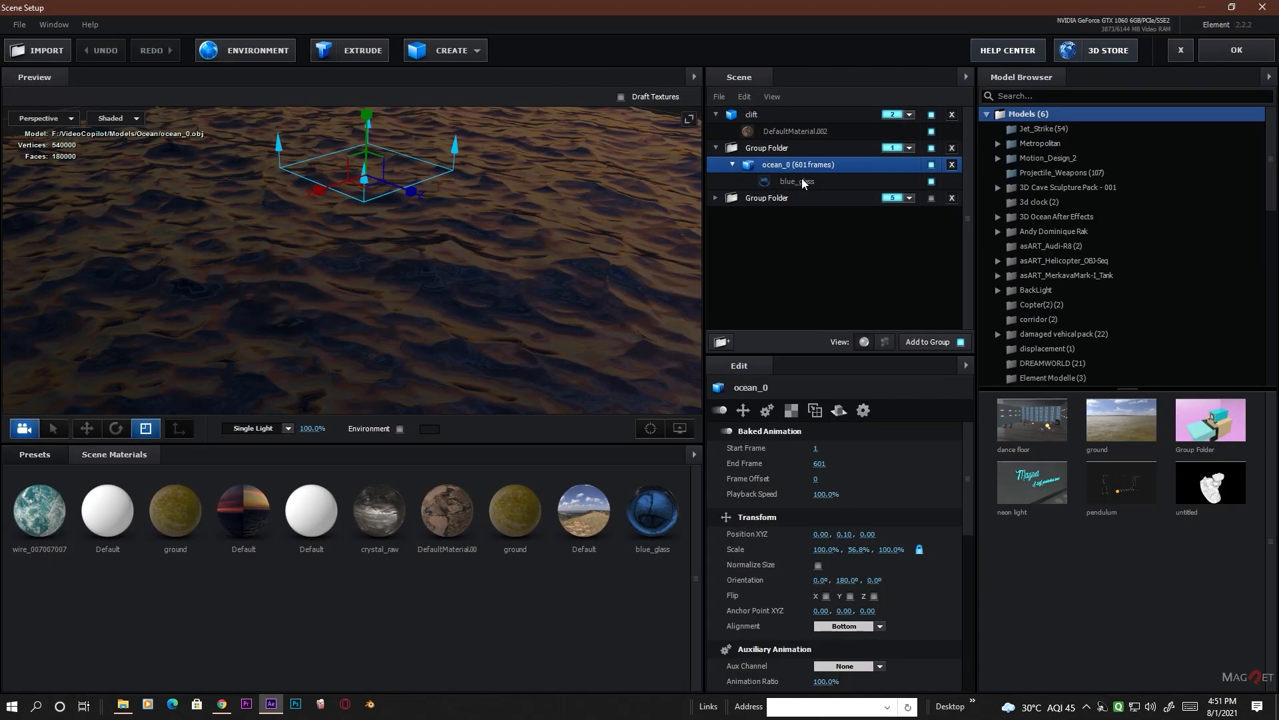
{"action": "left_click", "coordinate": [804, 182]}
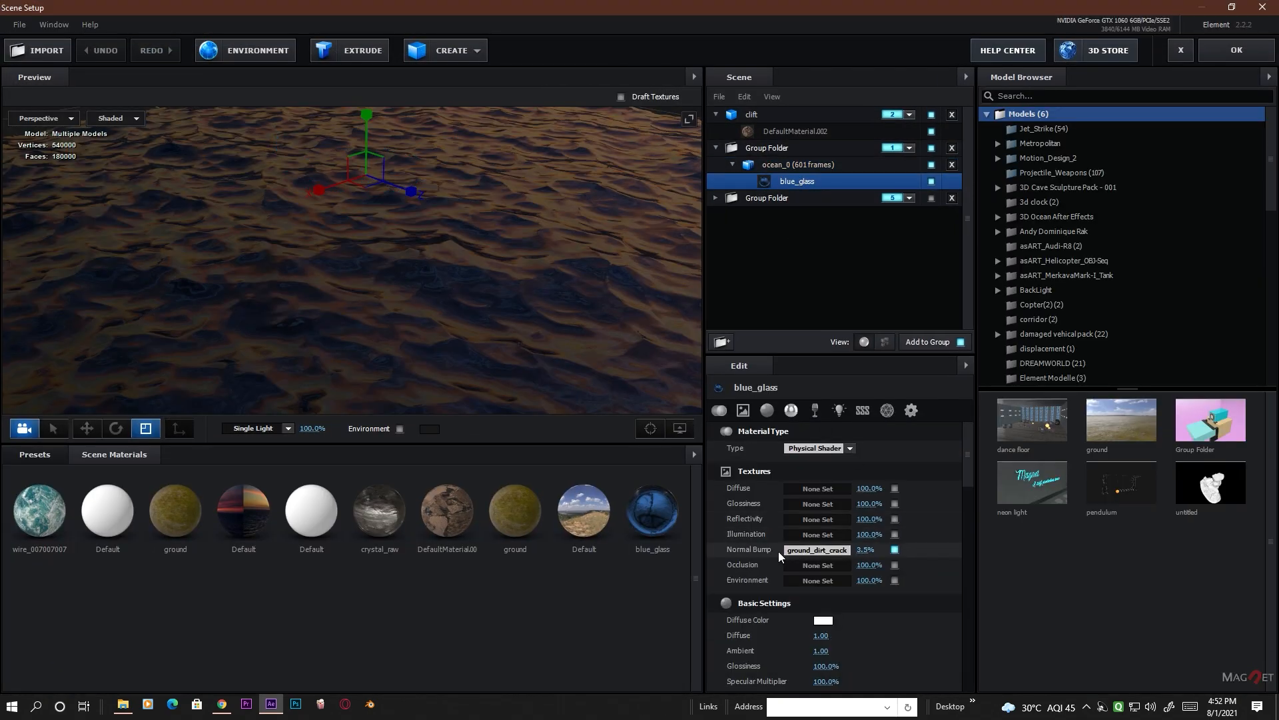
{"action": "left_click", "coordinate": [818, 551]}
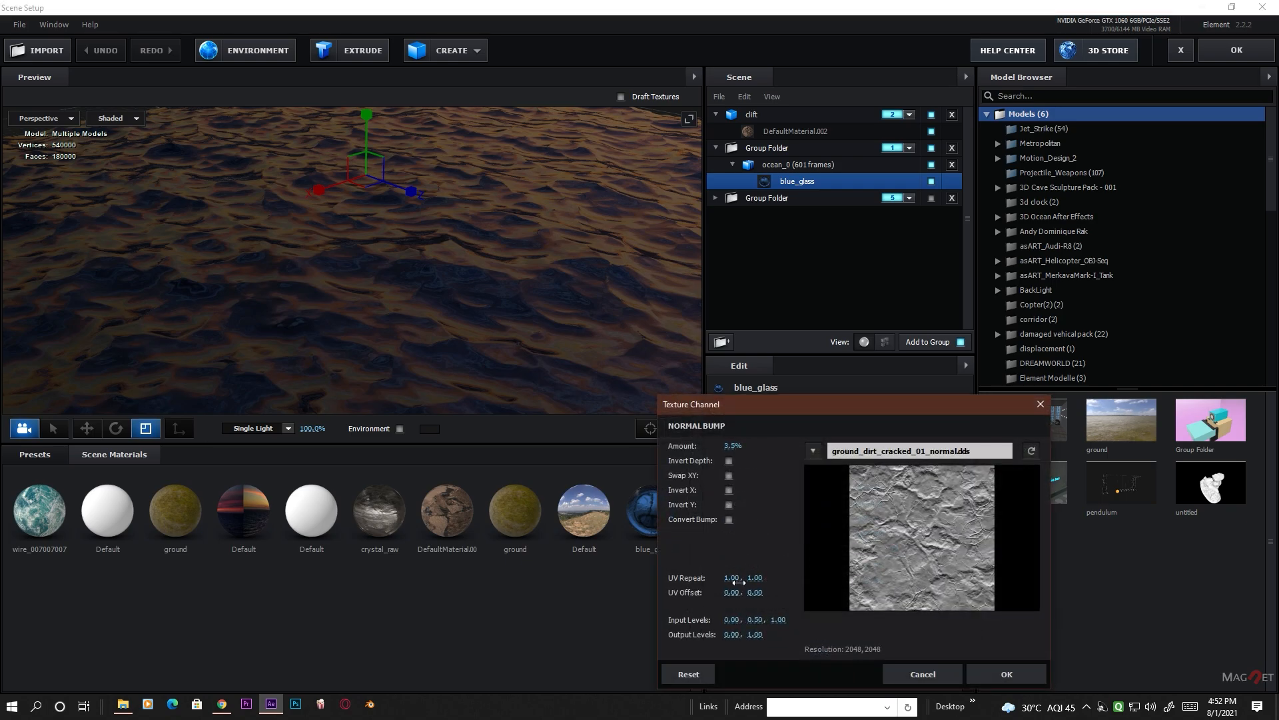
{"action": "left_click", "coordinate": [734, 584]}
{"action": "key", "text": "Return"}
{"action": "left_click", "coordinate": [766, 578]}
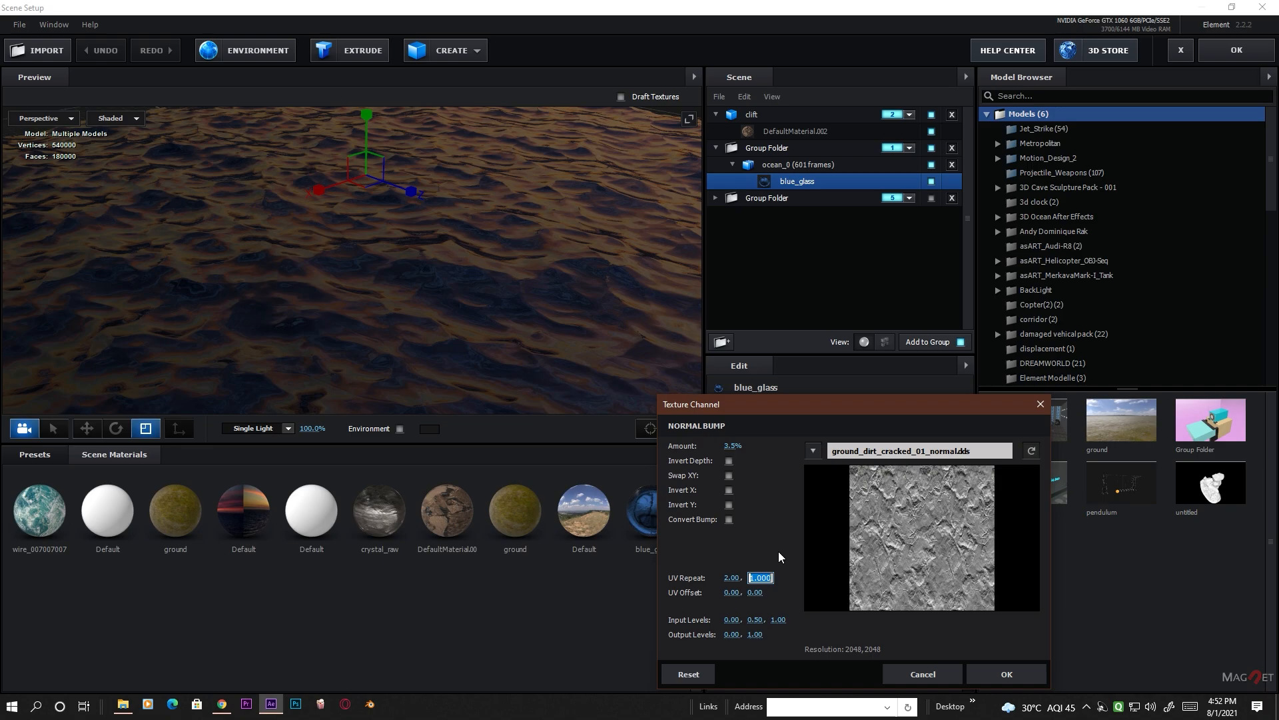
{"action": "type", "text": "2"}
{"action": "key", "text": "Return"}
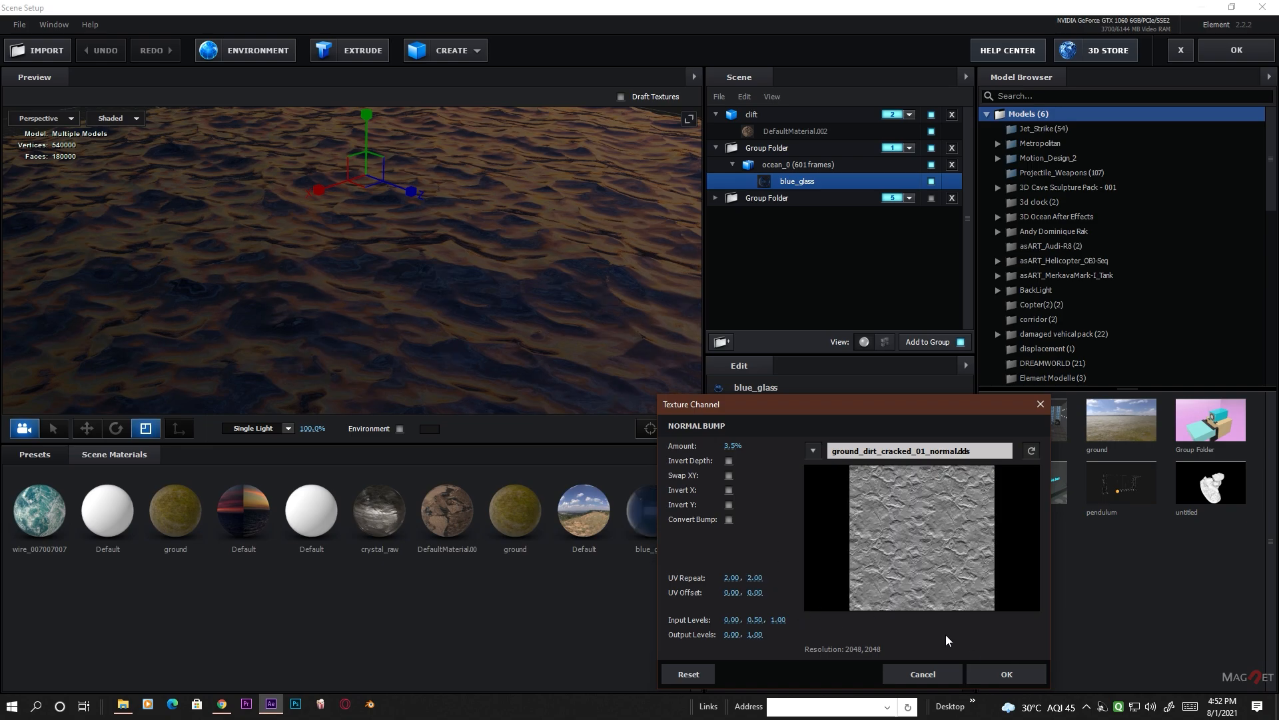
{"action": "left_click", "coordinate": [1004, 673]}
- Set the blue_glass material's normal bump amount to 5% and apply the scene setup
{"action": "left_click", "coordinate": [867, 551]}
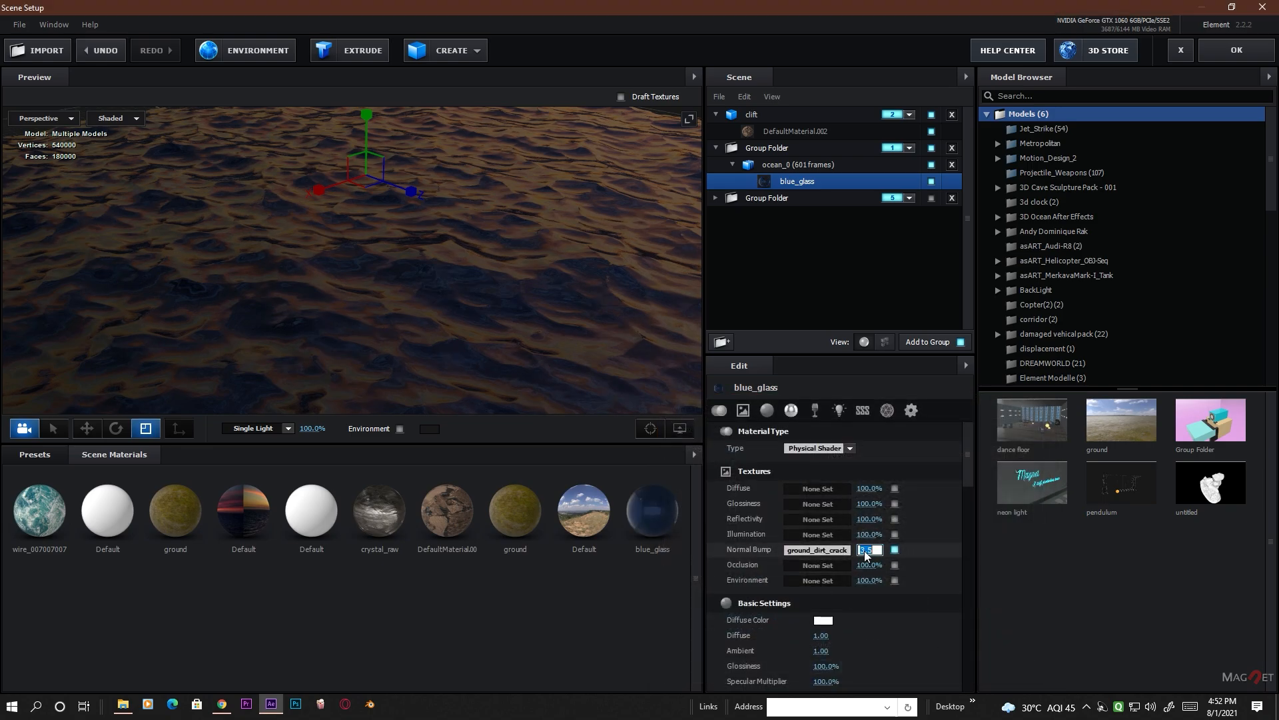
{"action": "type", "text": "5"}
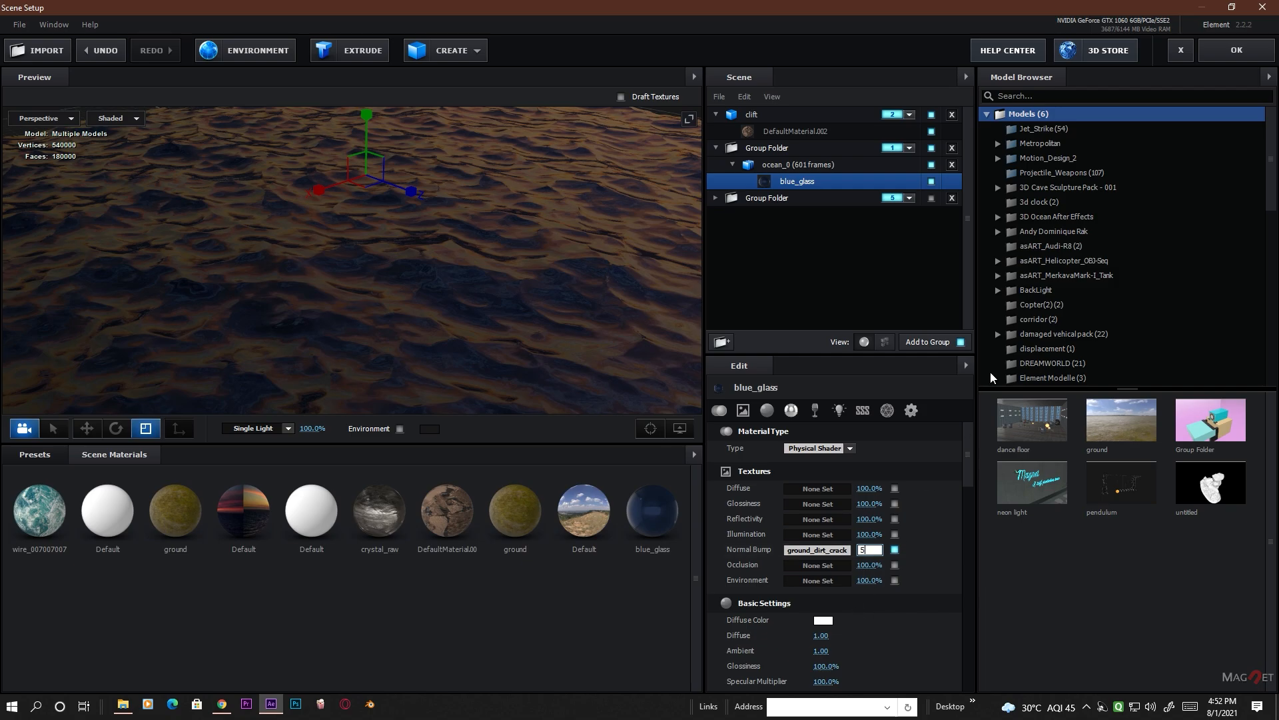
{"action": "left_click", "coordinate": [1235, 50]}
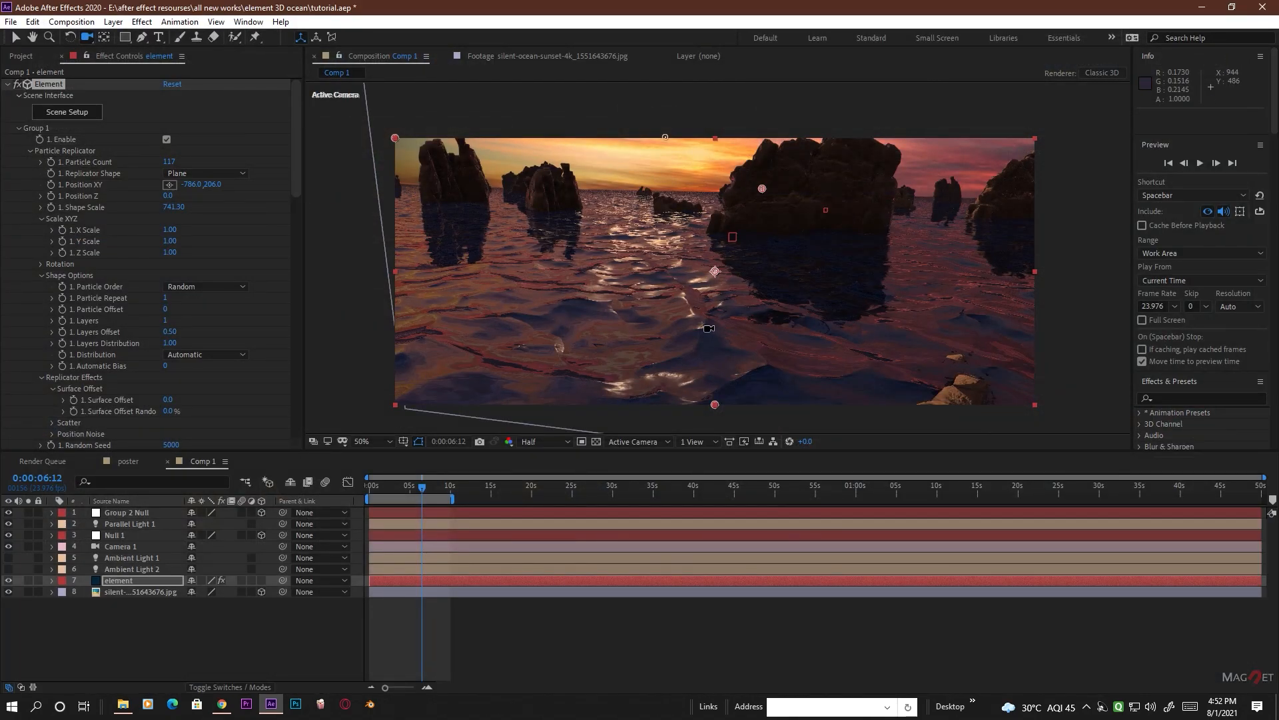
- Reframe the camera higher above the water for a wider view of the cliffs, and set the preview resolution to Full
{"action": "left_click_drag", "start_coordinate": [651, 354], "coordinate": [651, 361]}
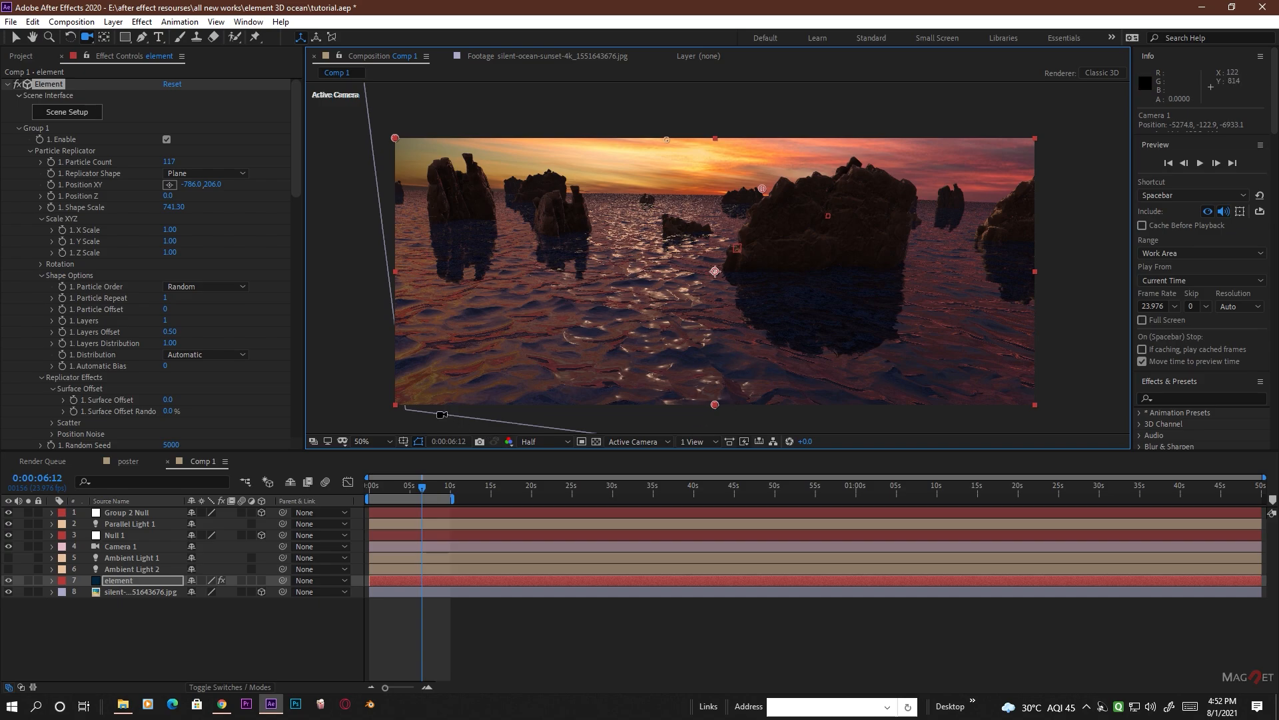
{"action": "left_click", "coordinate": [543, 442]}
{"action": "left_click", "coordinate": [551, 478]}
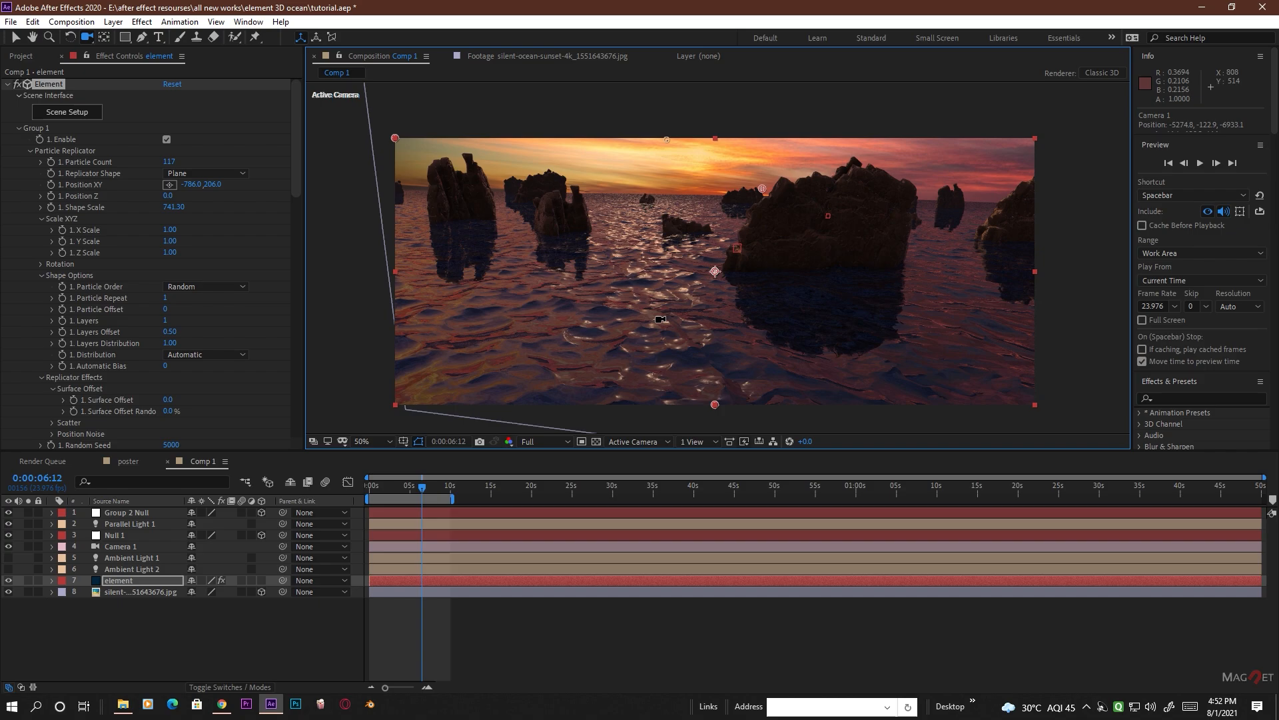
- Try camera framings closer to the water, undo the unwanted moves, and keep a view with a large cliff beside the sunset reflection
{"action": "mouse_move", "coordinate": [640, 364]}
{"action": "left_mouse_down"}
{"action": "mouse_move", "coordinate": [617, 376]}
{"action": "mouse_move", "coordinate": [640, 362]}
{"action": "left_mouse_up"}
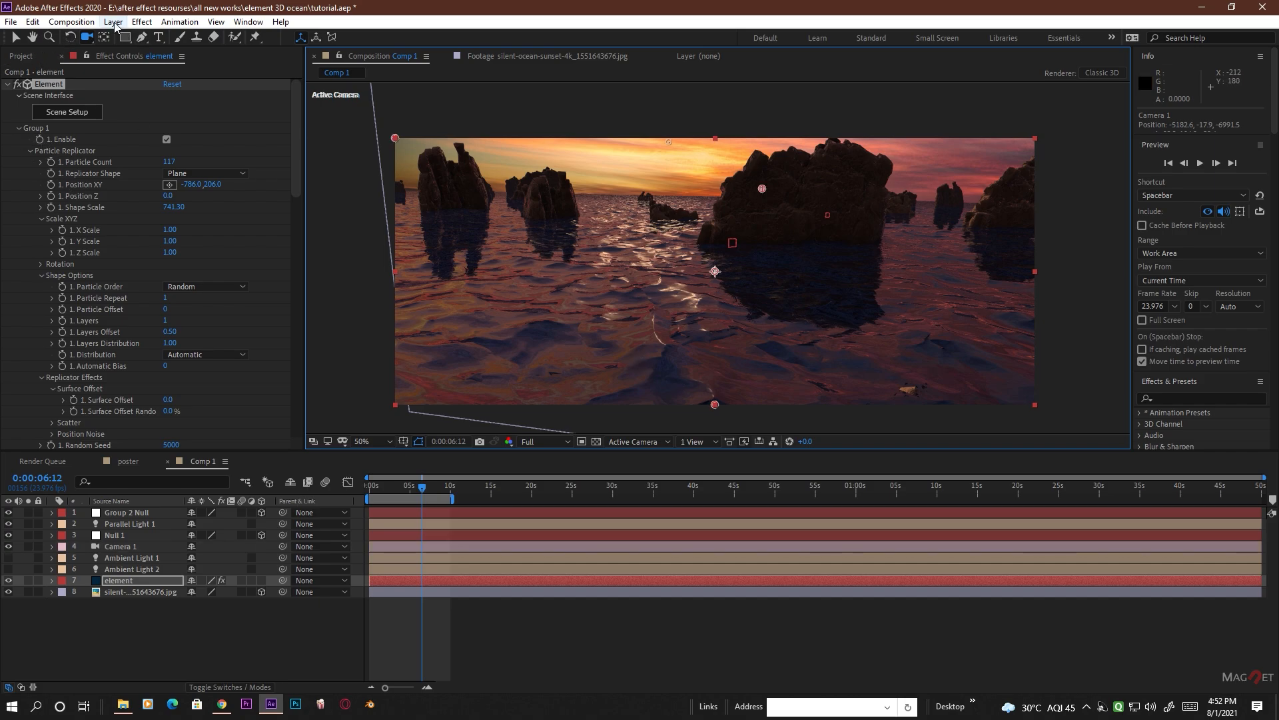
{"action": "left_click_drag", "start_coordinate": [678, 356], "coordinate": [678, 347]}
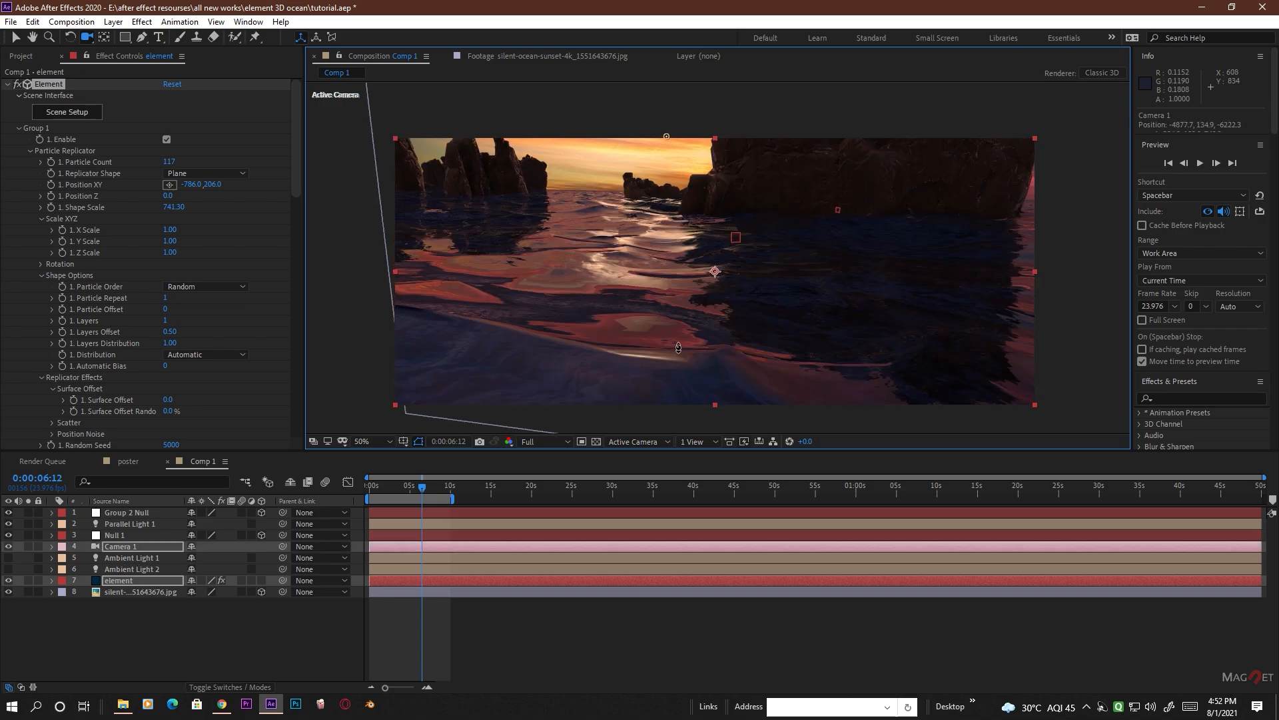
{"action": "key", "text": "ctrl+z"}
{"action": "key", "text": "ctrl+z"}
{"action": "key", "text": "ctrl+z"}
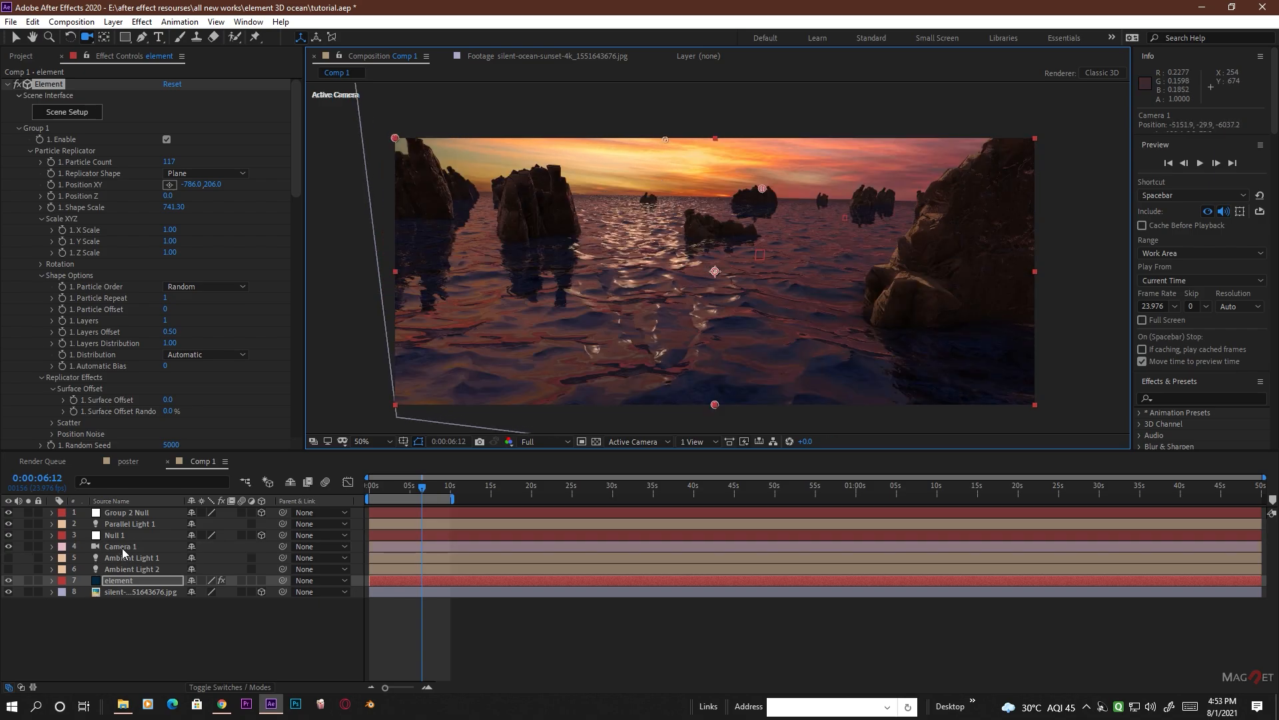
- Turn on depth of field for Camera 1, with the focus distance at 1178.3 pixels and the aperture at 20.1 pixels
{"action": "left_click", "coordinate": [126, 546]}
{"action": "key", "text": "a"}
{"action": "key", "text": "a"}
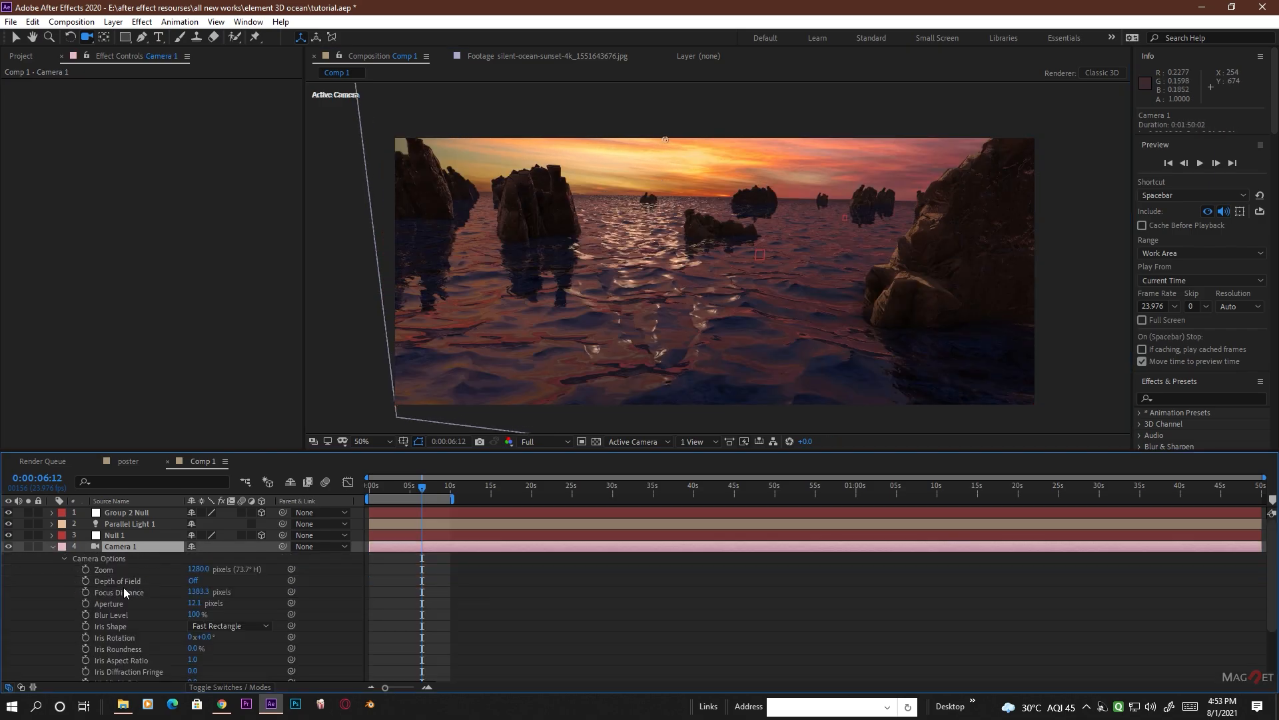
{"action": "left_click", "coordinate": [194, 582]}
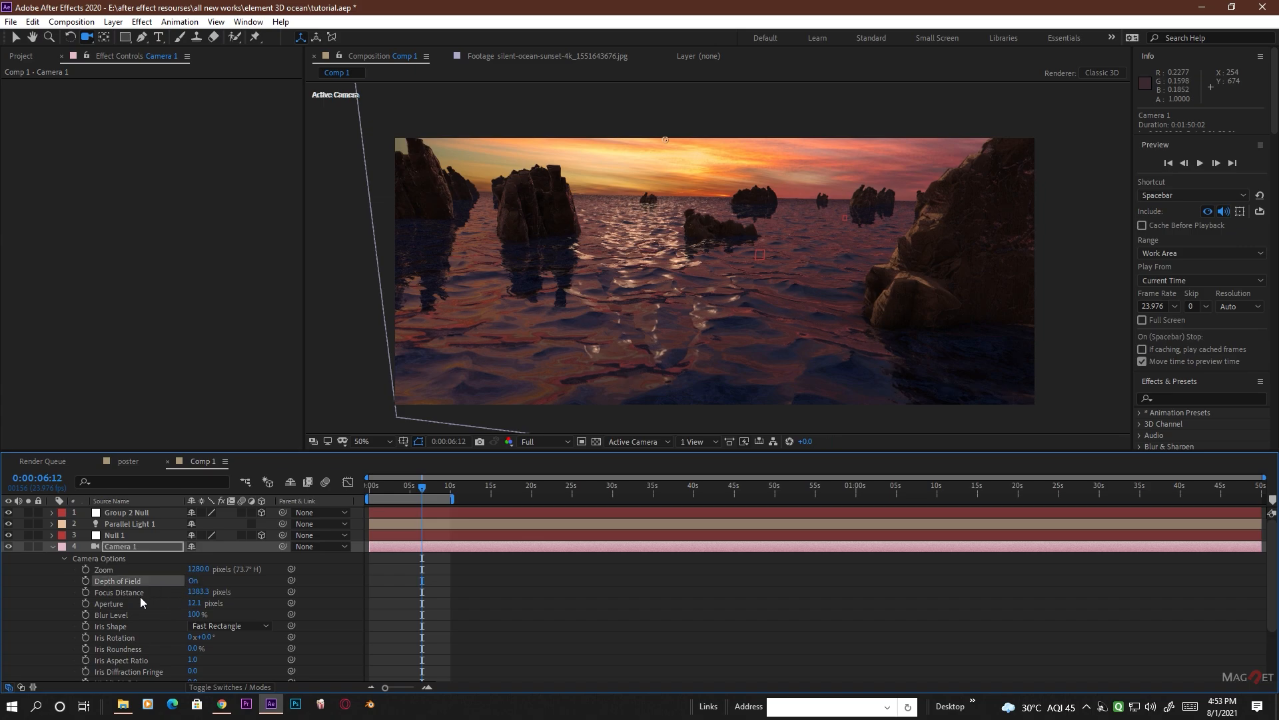
{"action": "left_click_drag", "start_coordinate": [194, 603], "coordinate": [95, 614]}
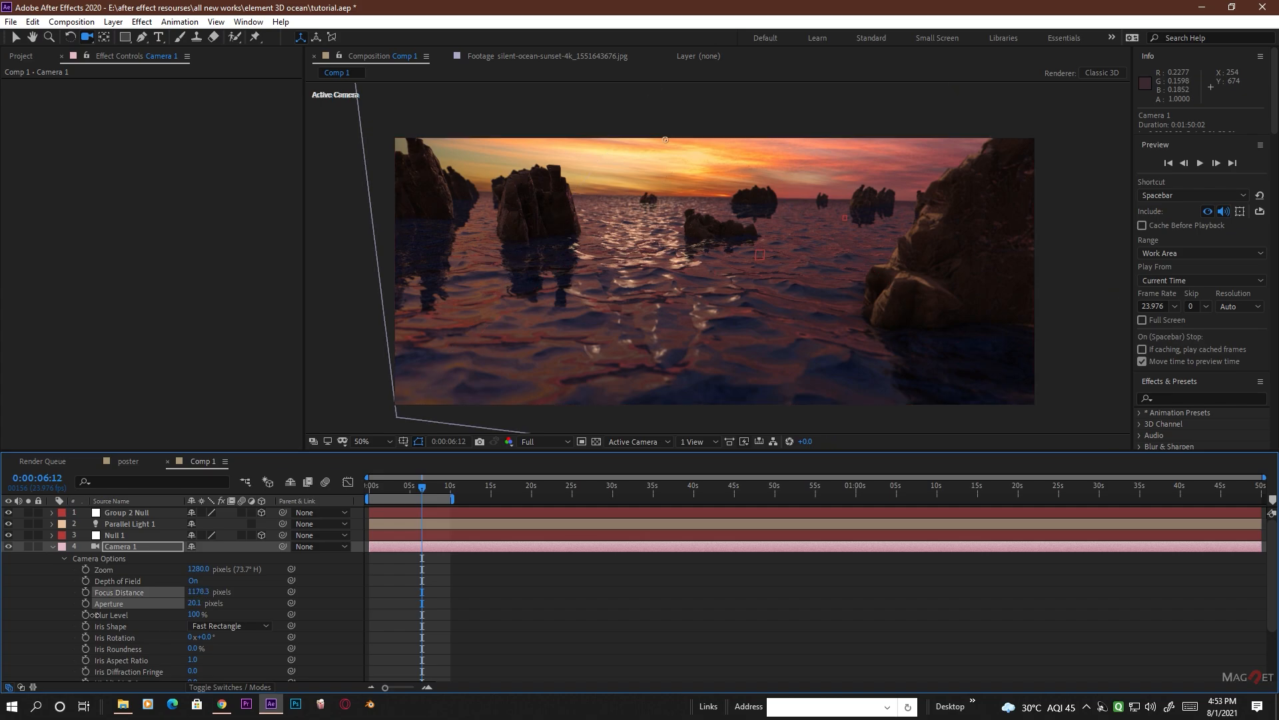
- Set the iris shape of Camera 1 to Pentagon and its highlight gain to 7.0, and collapse the camera's properties
{"action": "left_click", "coordinate": [239, 626]}
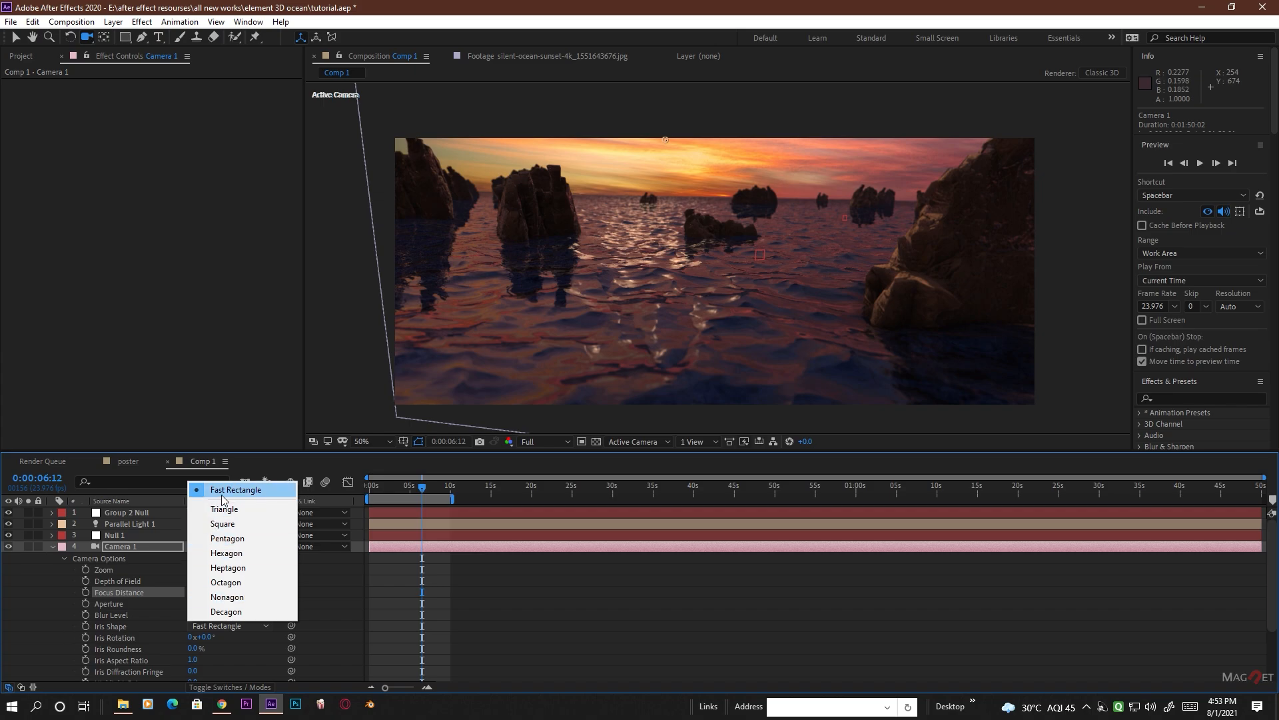
{"action": "left_click", "coordinate": [244, 538]}
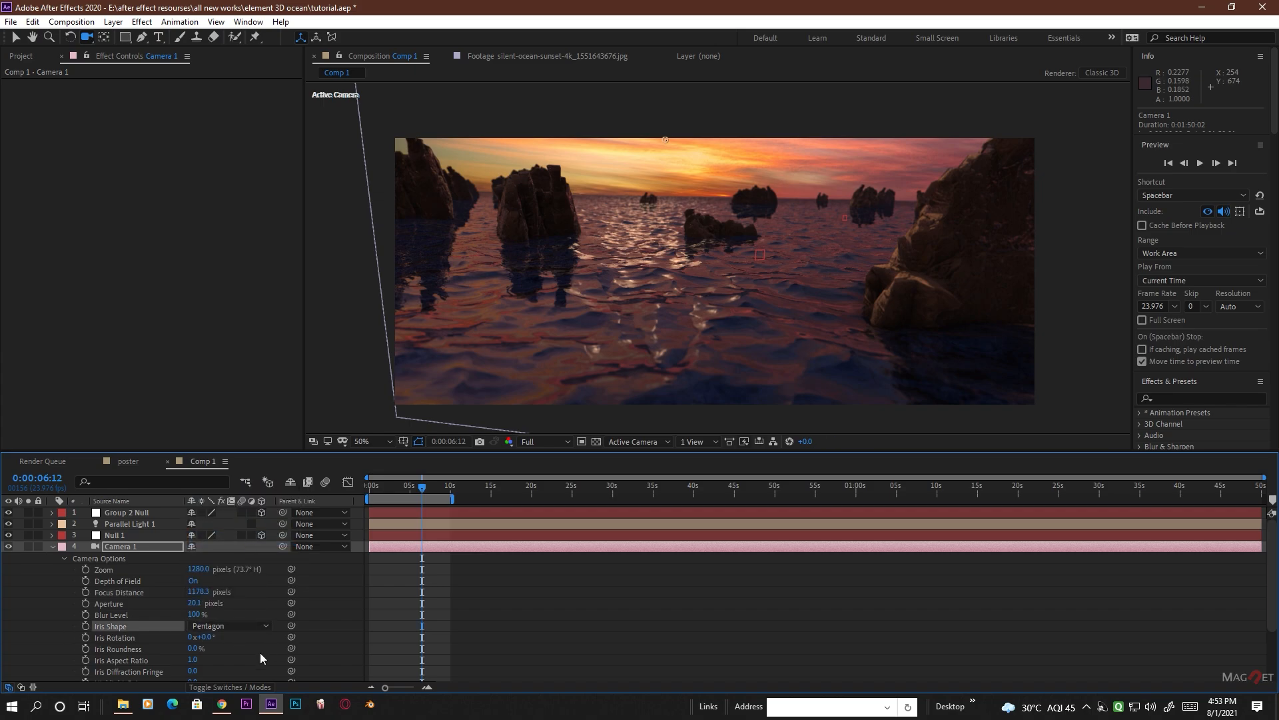
{"action": "scroll", "coordinate": [208, 663], "scroll_direction": "down", "scroll_amount": 3}
{"action": "mouse_move", "coordinate": [200, 617]}
{"action": "left_mouse_down"}
{"action": "mouse_move", "coordinate": [191, 630]}
{"action": "mouse_move", "coordinate": [216, 607]}
{"action": "left_mouse_up"}
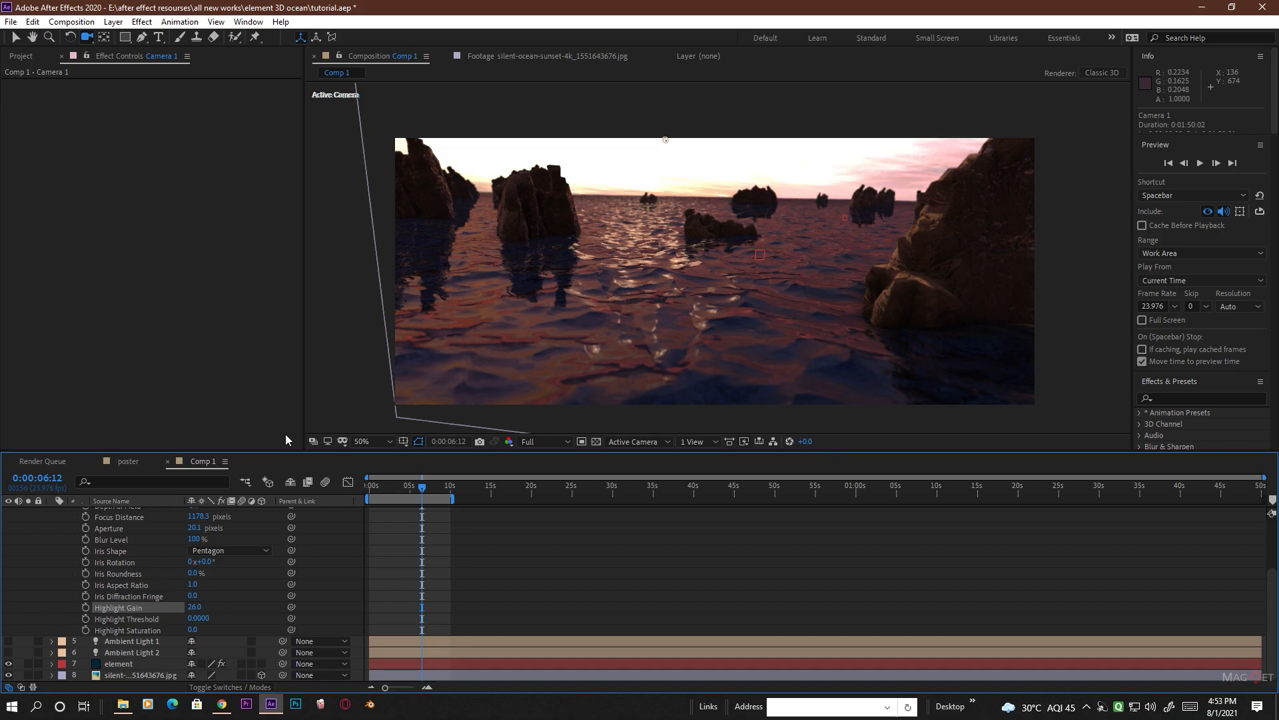
{"action": "left_click_drag", "start_coordinate": [194, 607], "coordinate": [194, 621]}
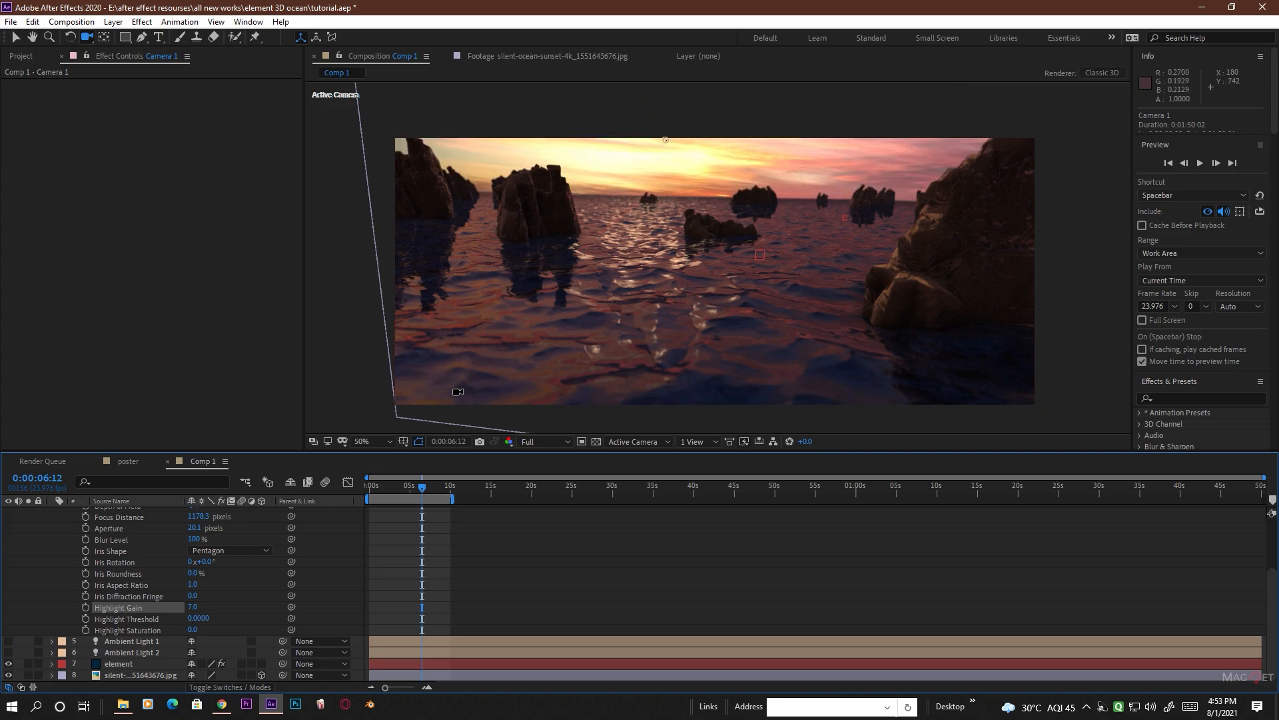
{"action": "scroll", "coordinate": [231, 601], "scroll_direction": "up", "scroll_amount": 3}
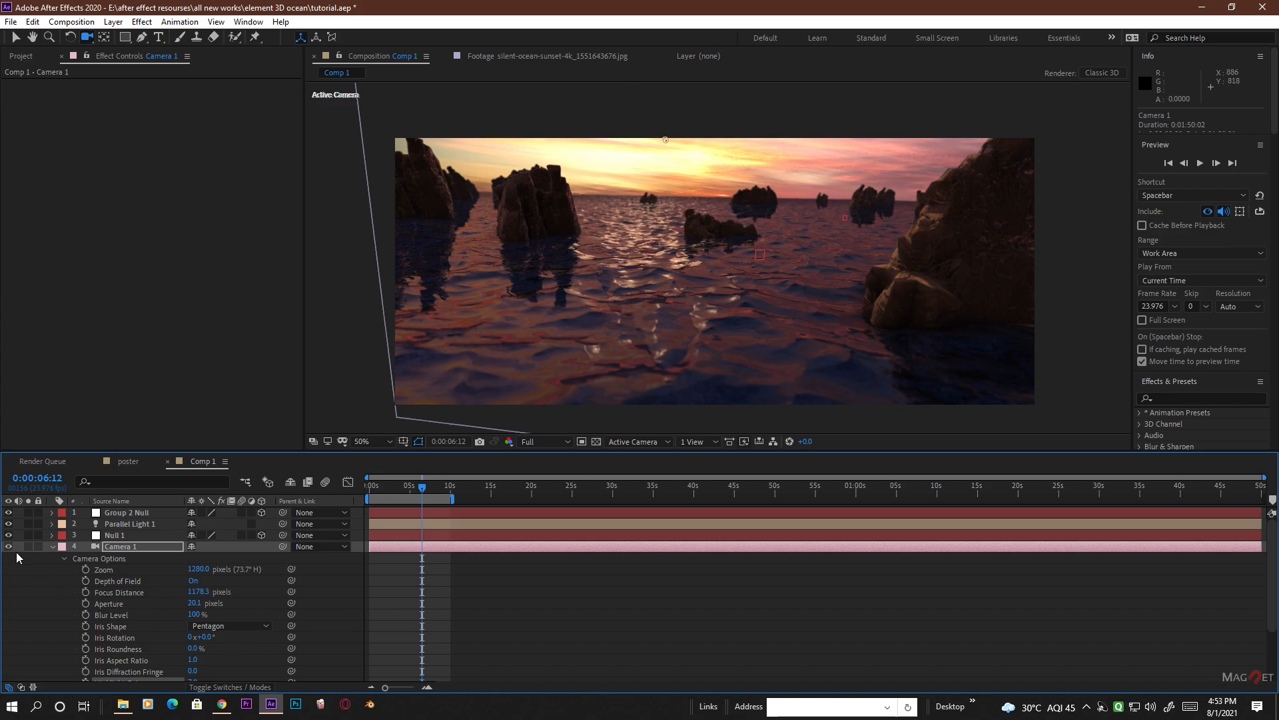
{"action": "left_click", "coordinate": [53, 546]}
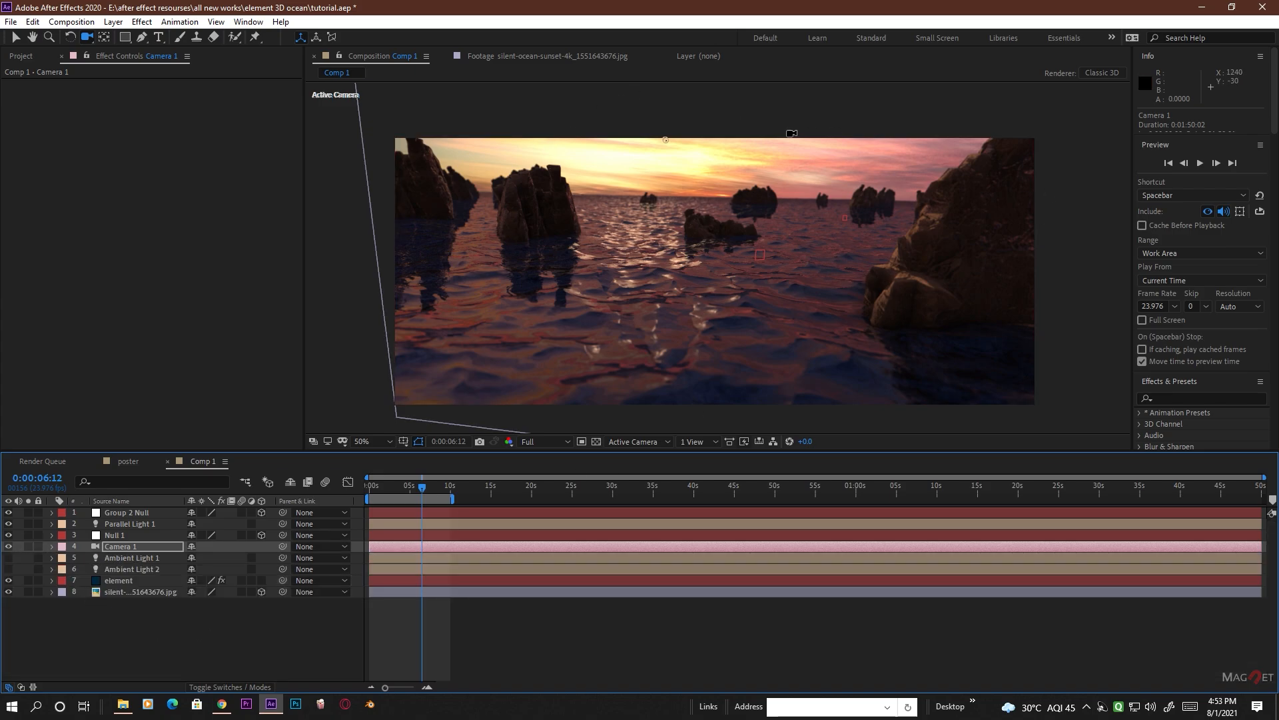